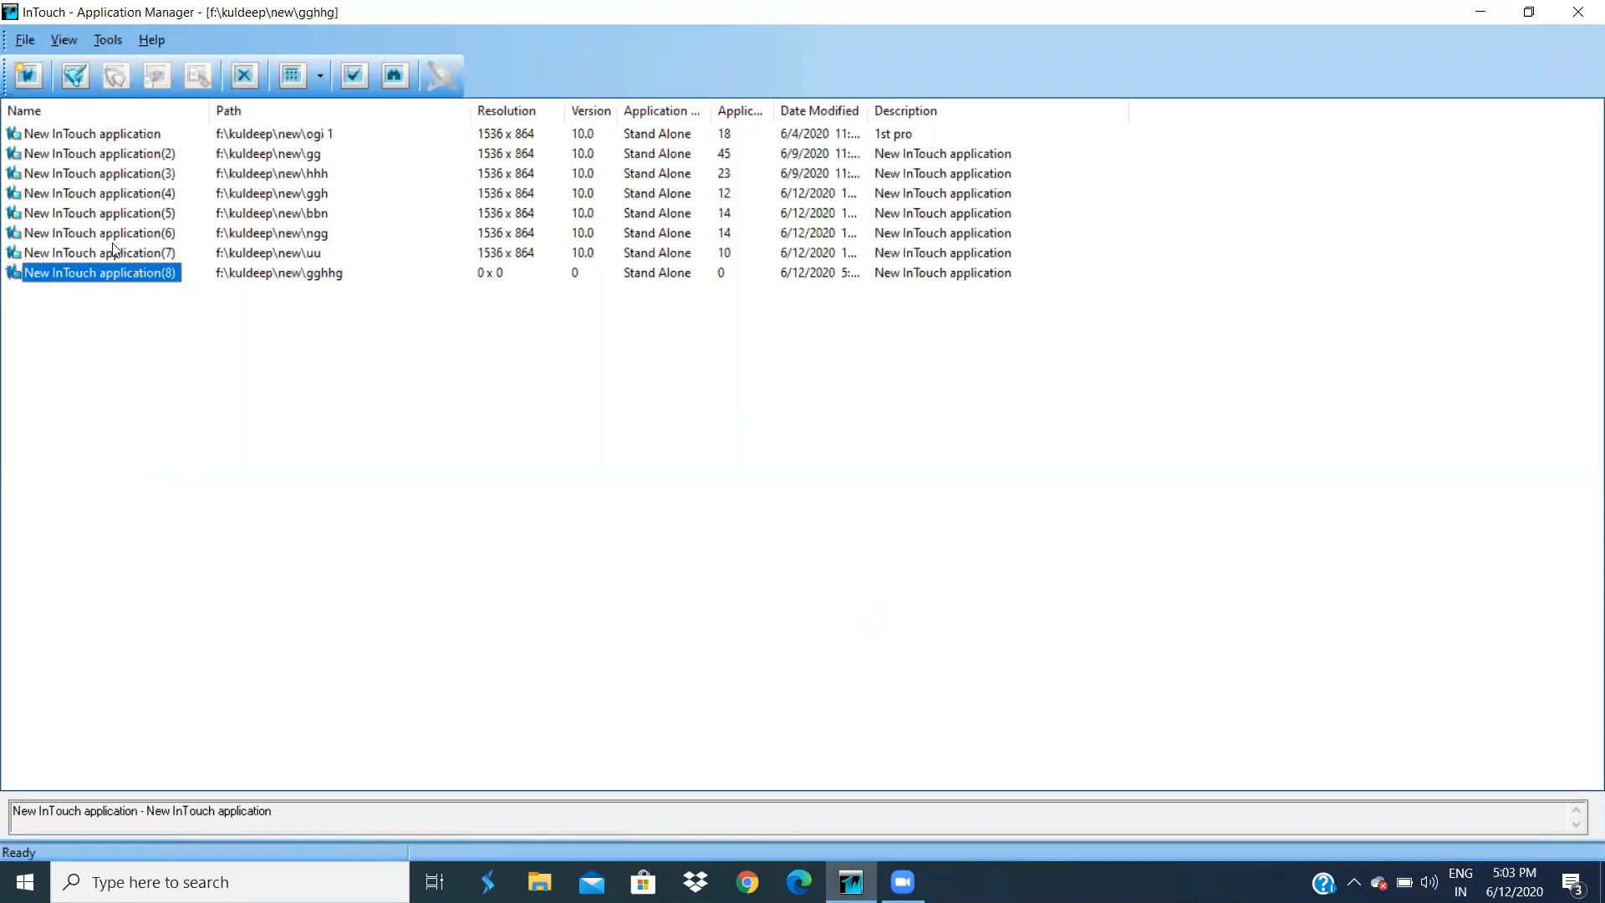
- Open New InTouch application(8) and dismiss the two license warnings and the missing-file error
double_click(120, 286)
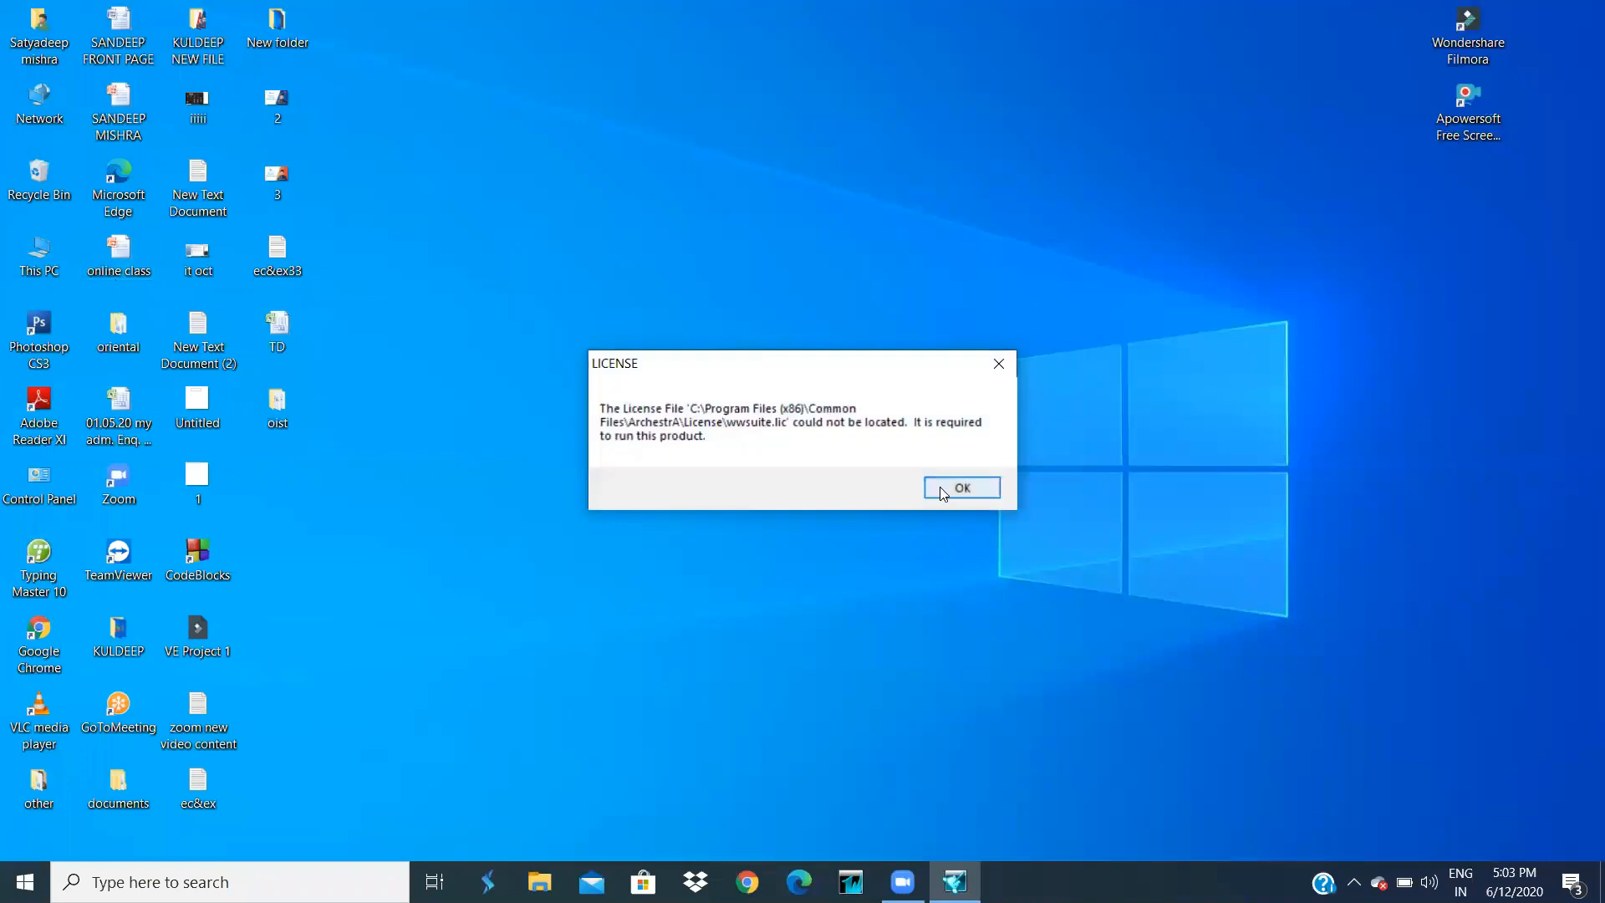
click(940, 486)
click(943, 486)
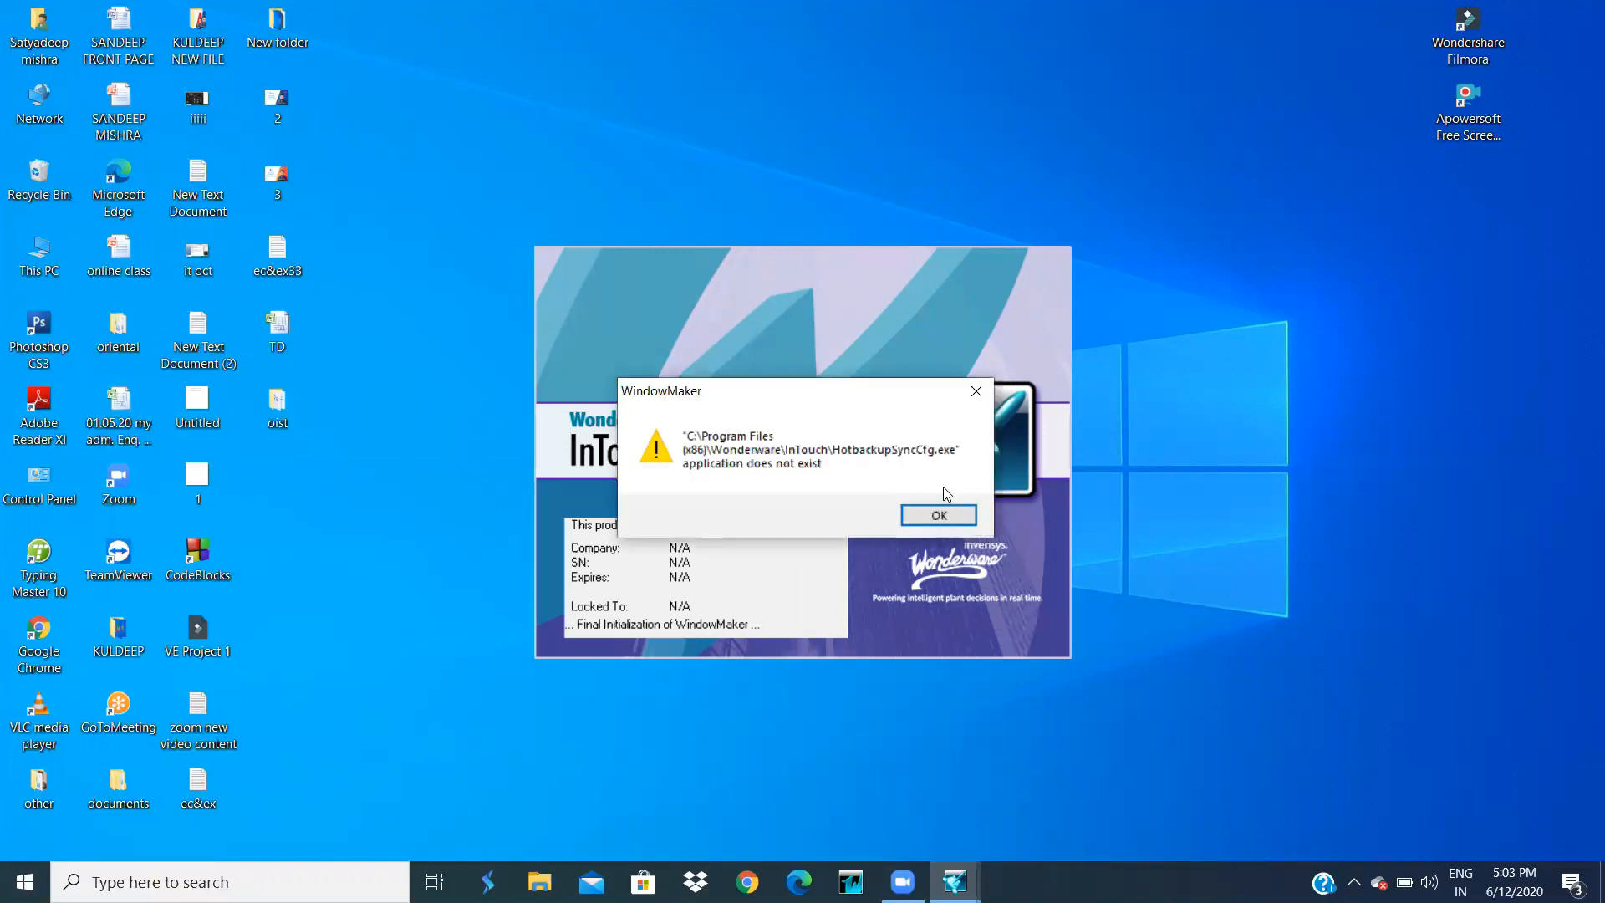
click(940, 516)
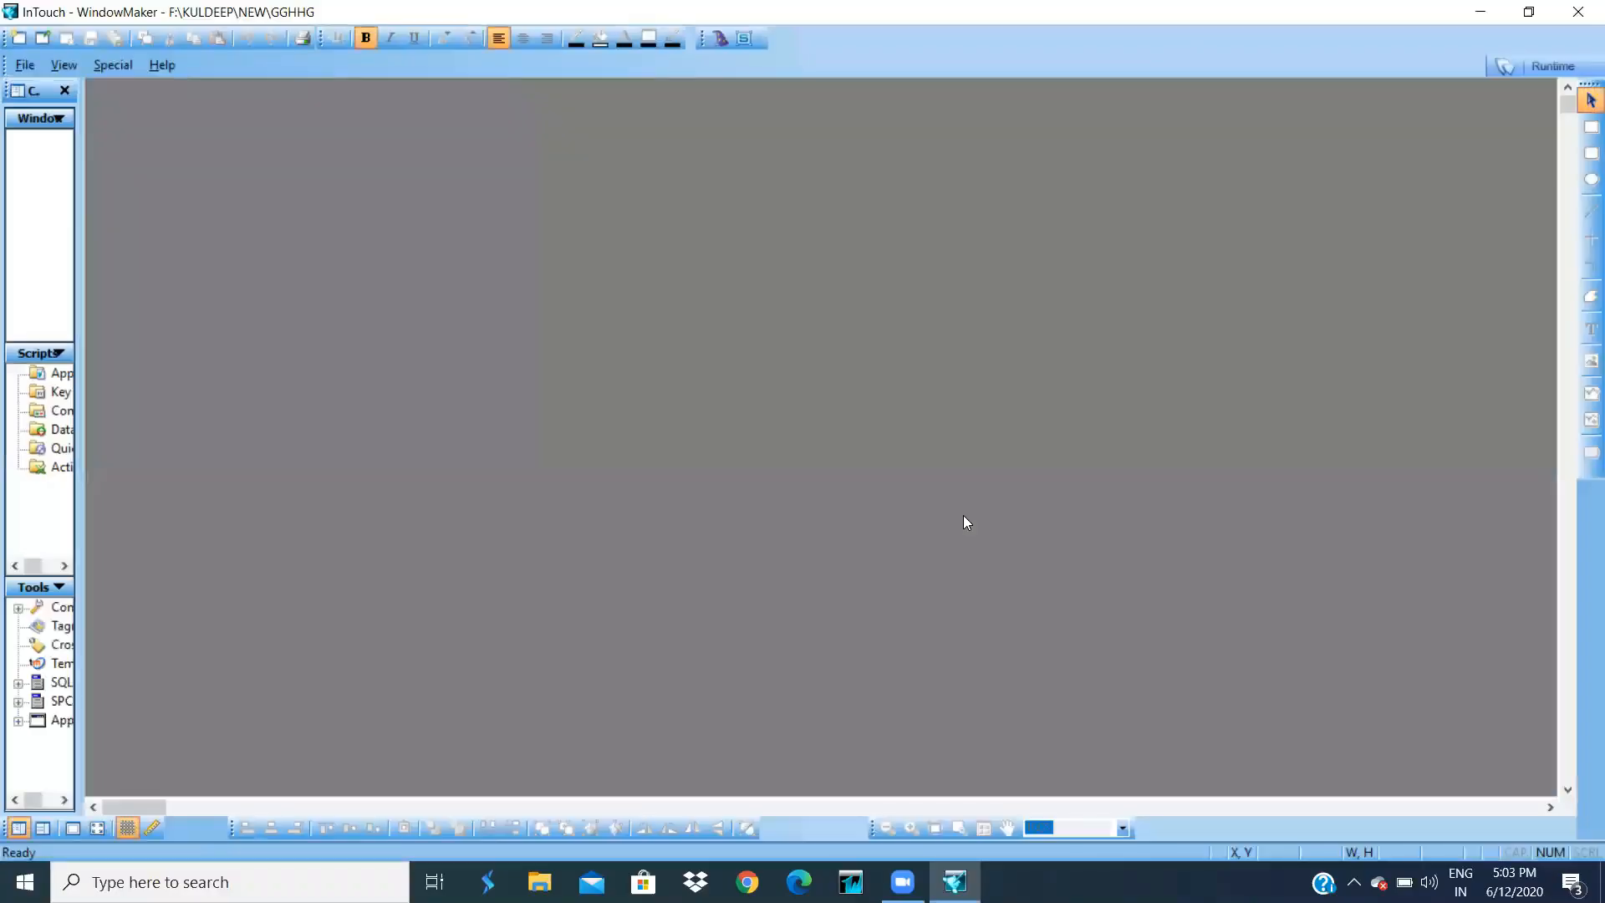
- Create a new window named jj from the File menu
click(25, 65)
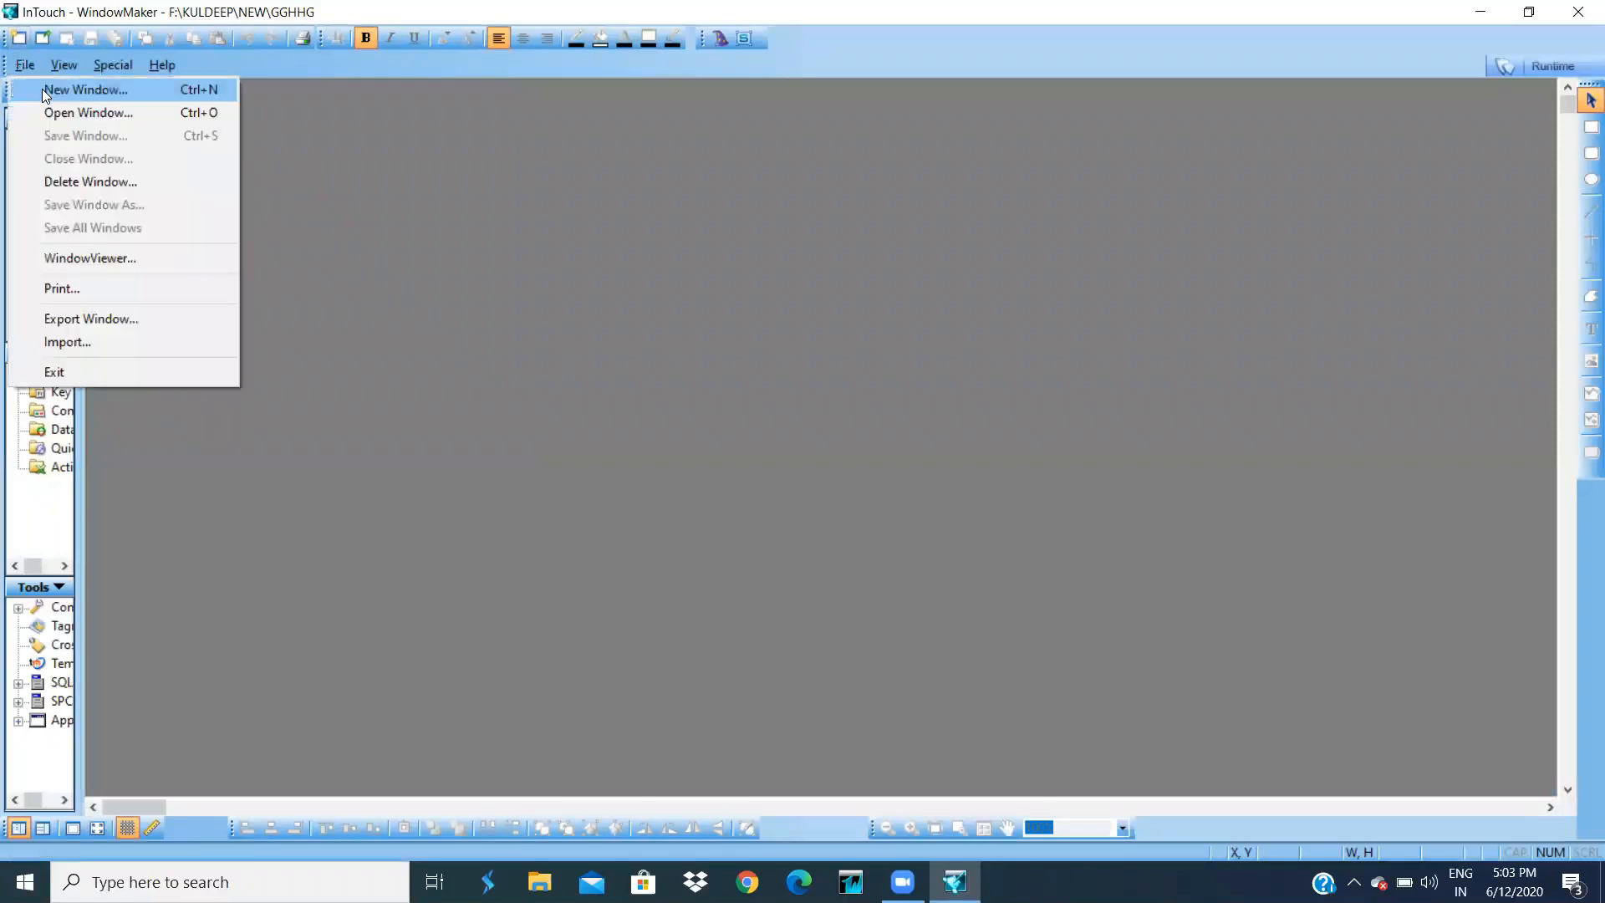
click(45, 90)
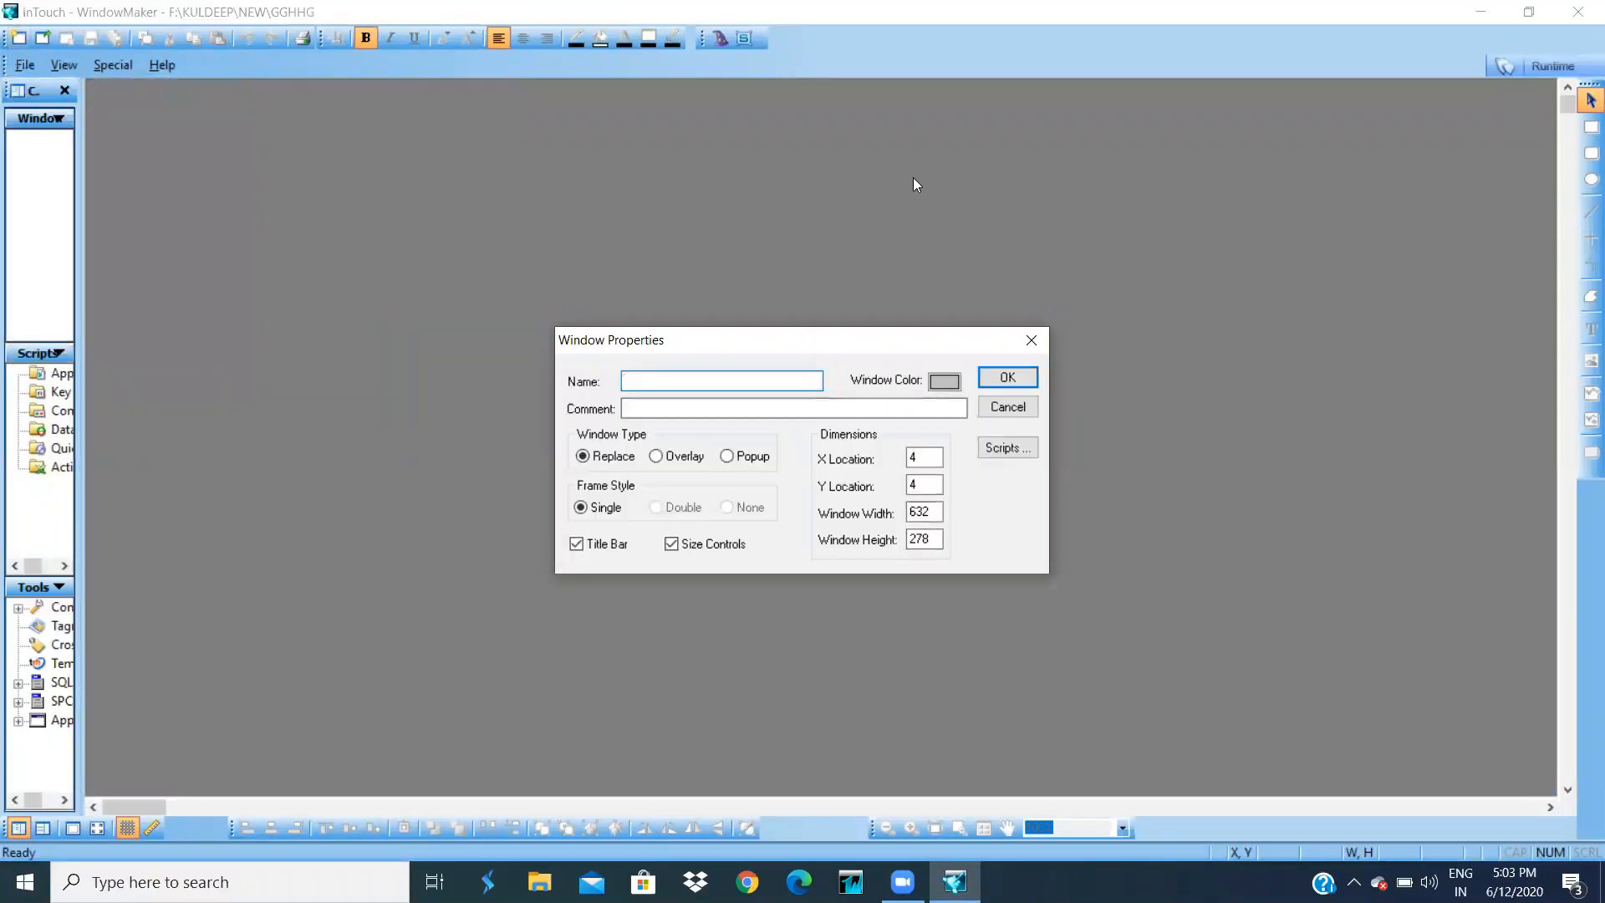
text(1)
click(1004, 378)
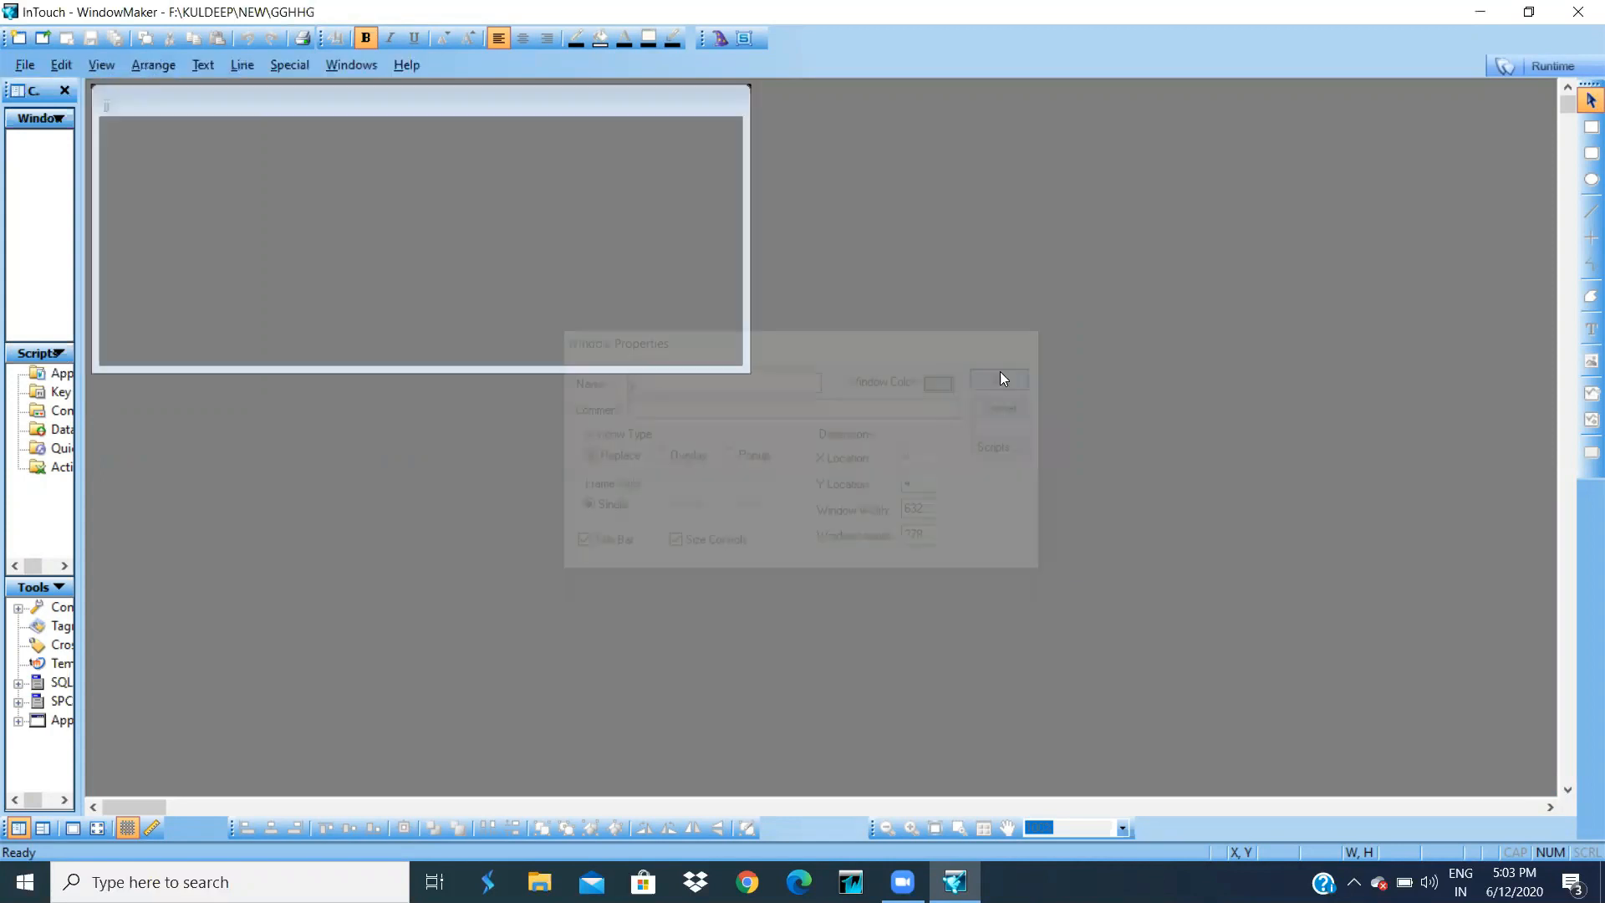
- Stretch window jj to fill the workspace and draw a Text pushbutton near its left edge
drag(744, 371, 1555, 794)
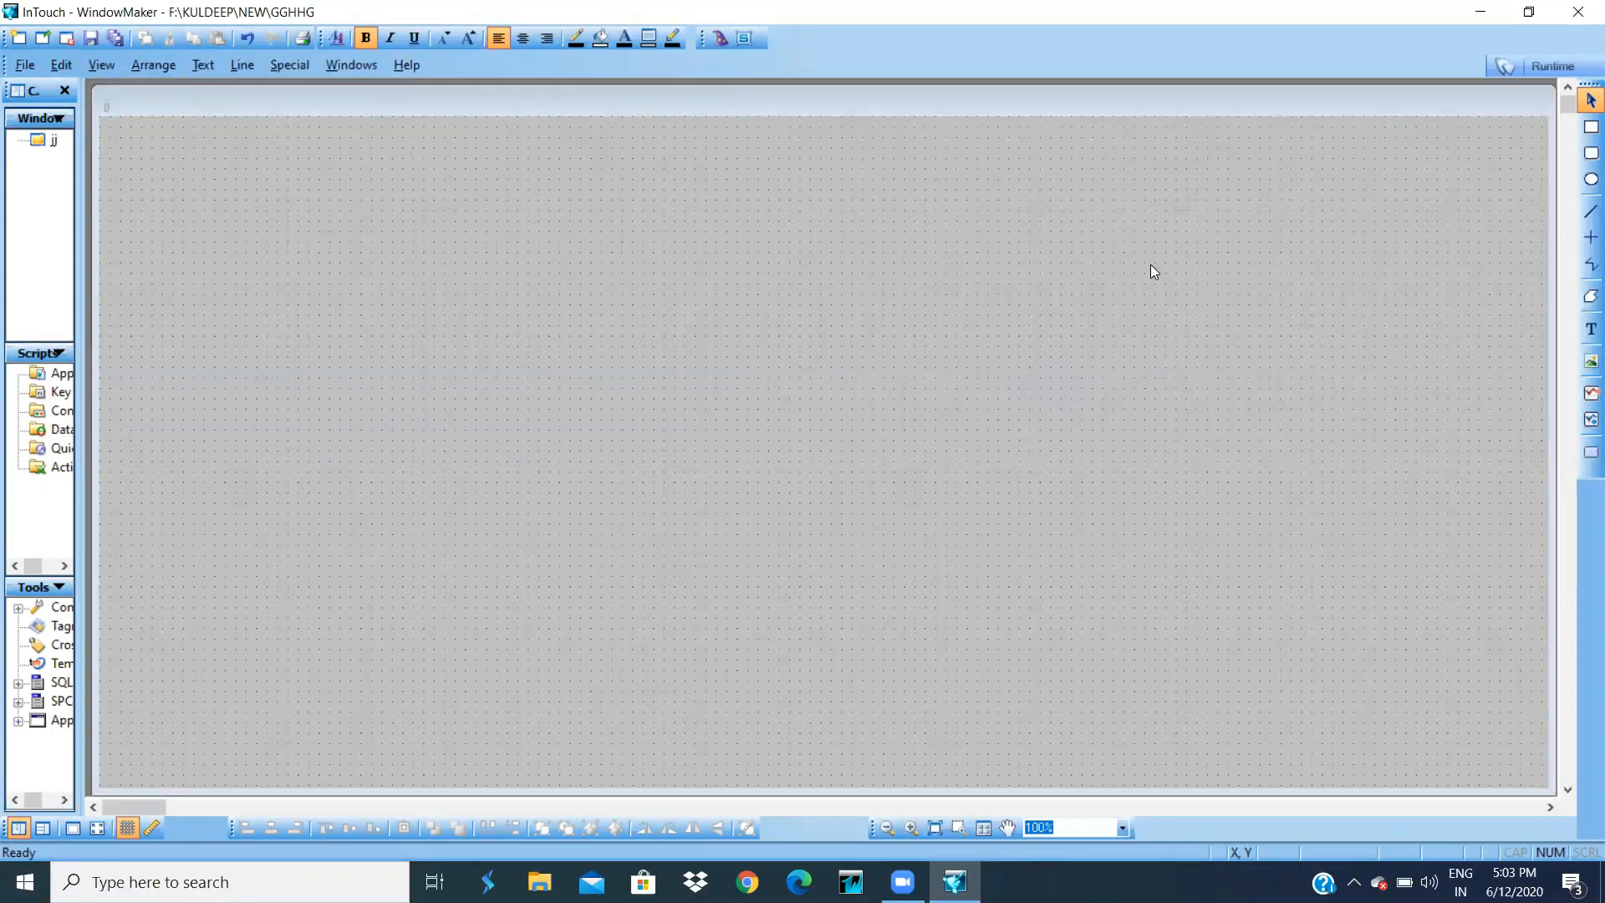
click(1591, 451)
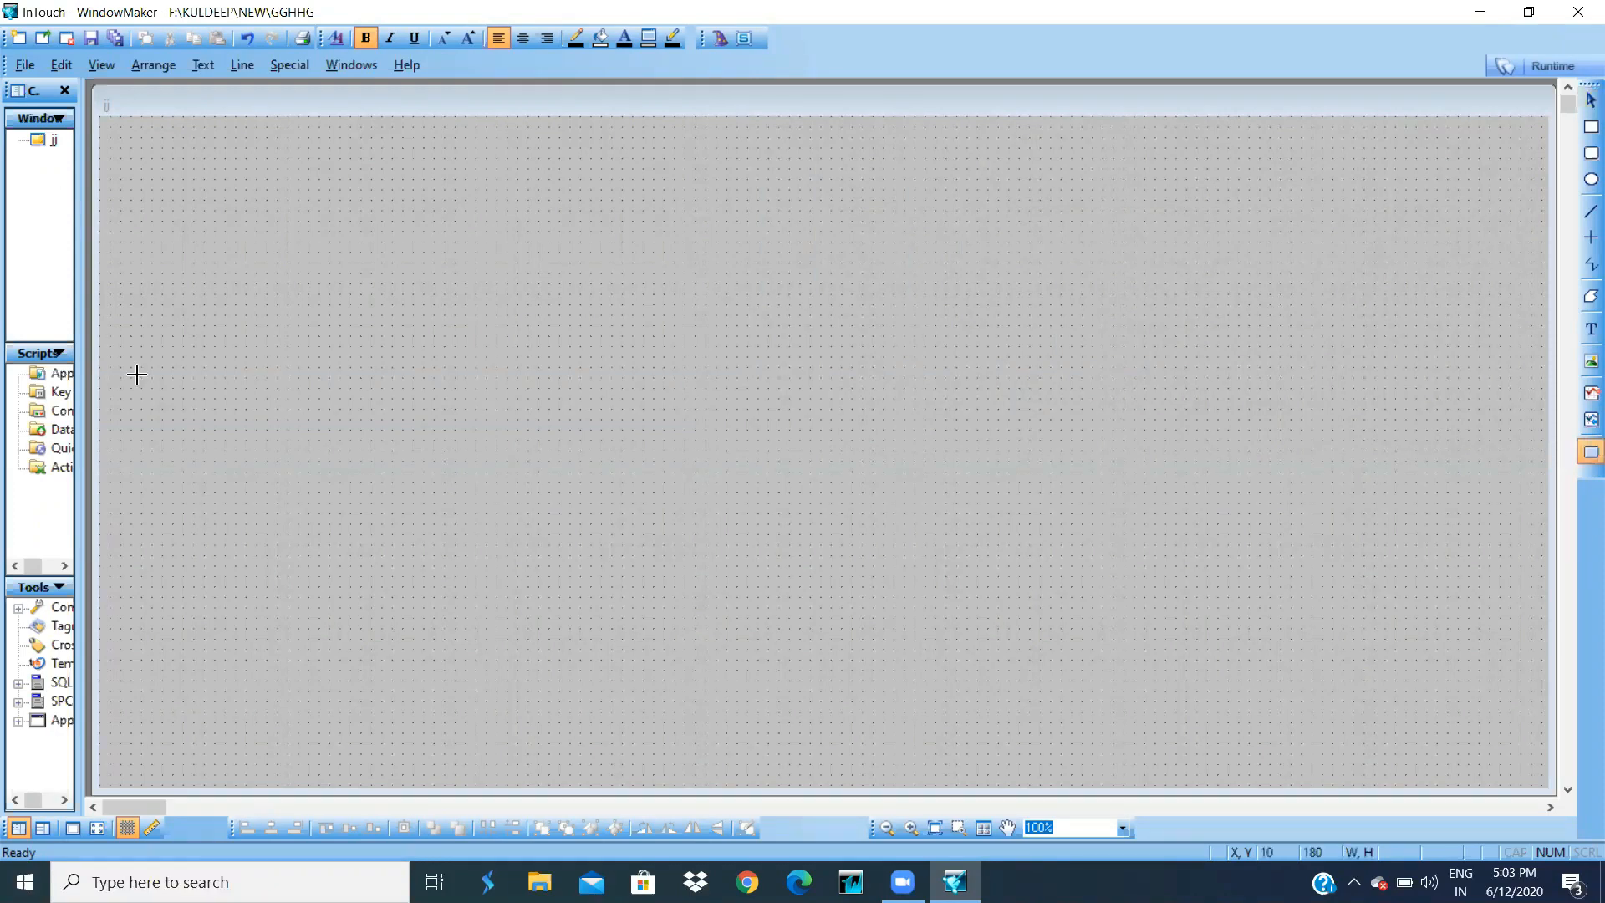
drag(141, 377, 277, 502)
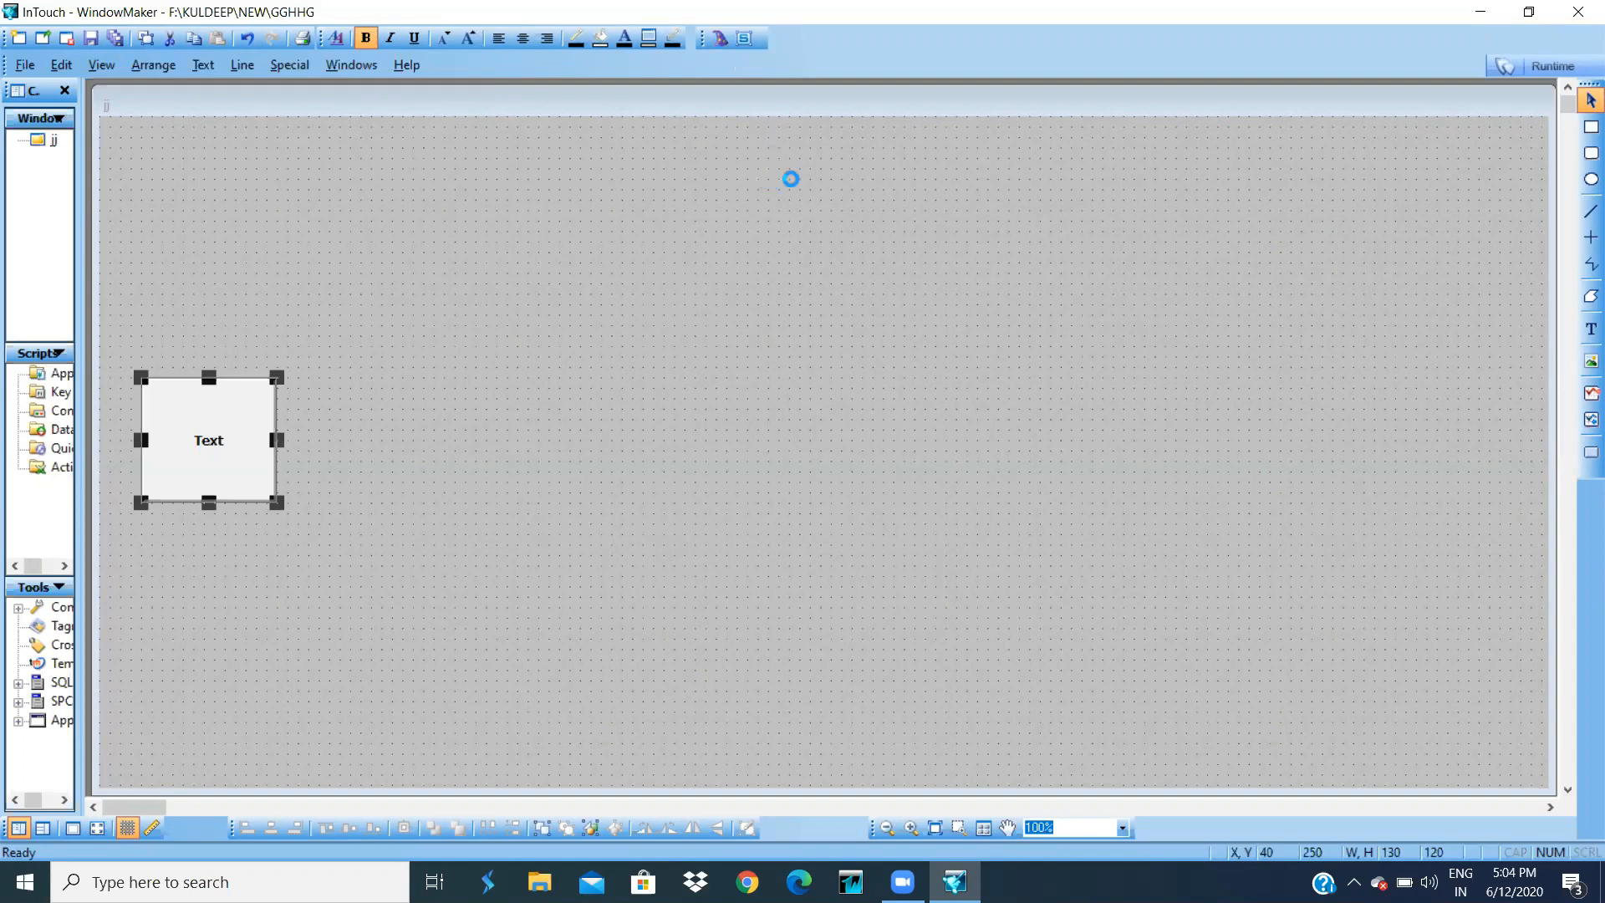
- Place a Top-Hat Siren from the Lights wizards above the button
click(550, 320)
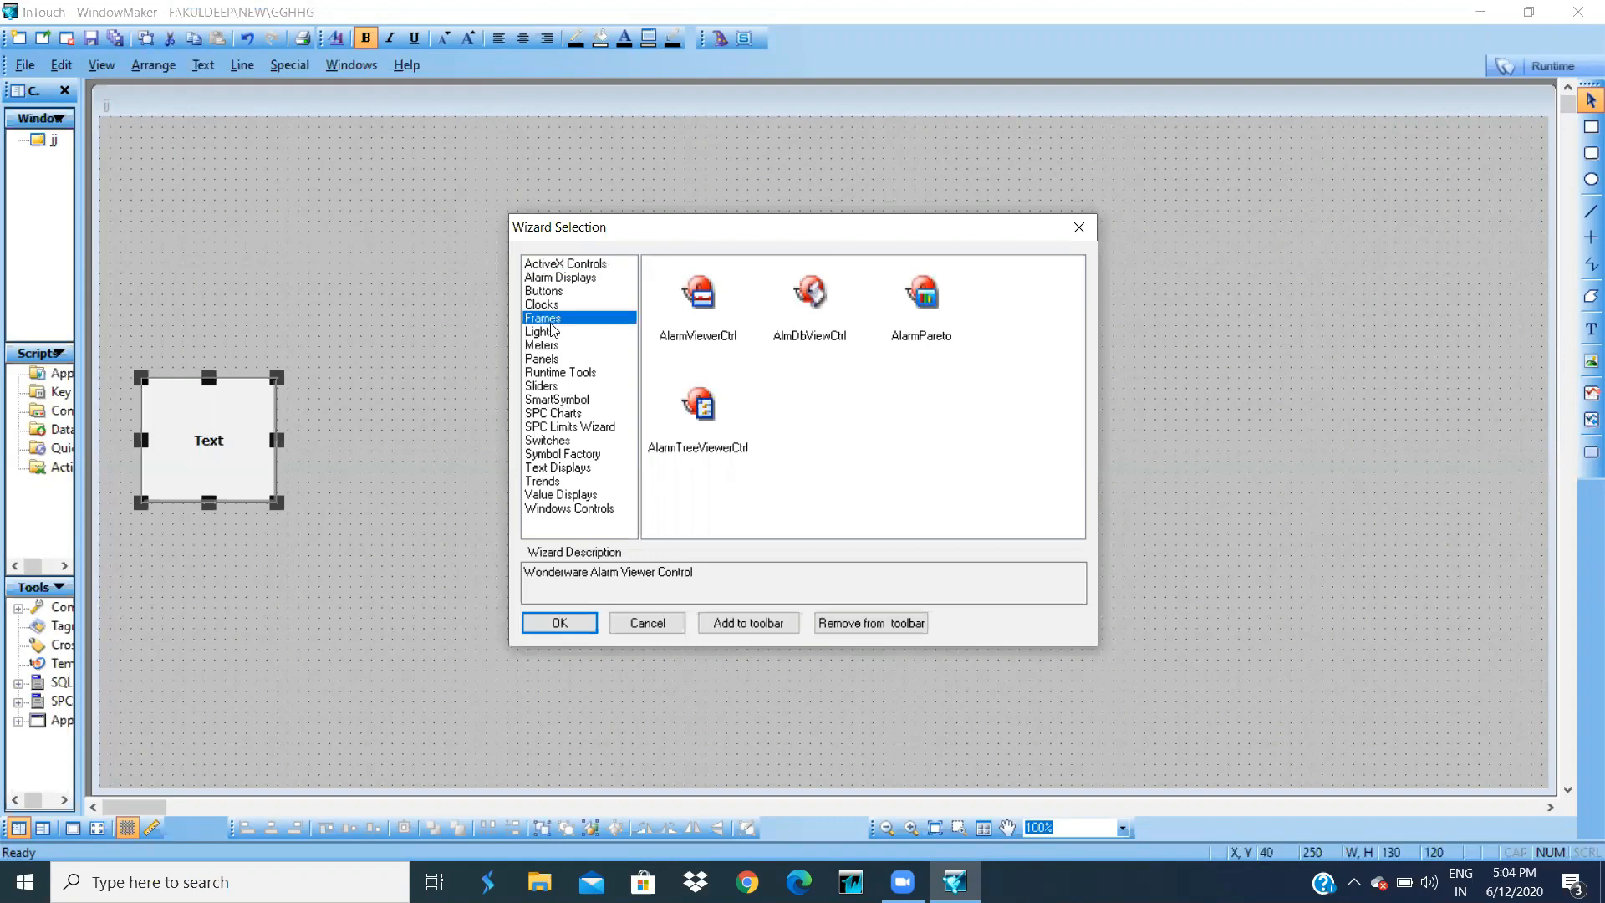
click(589, 330)
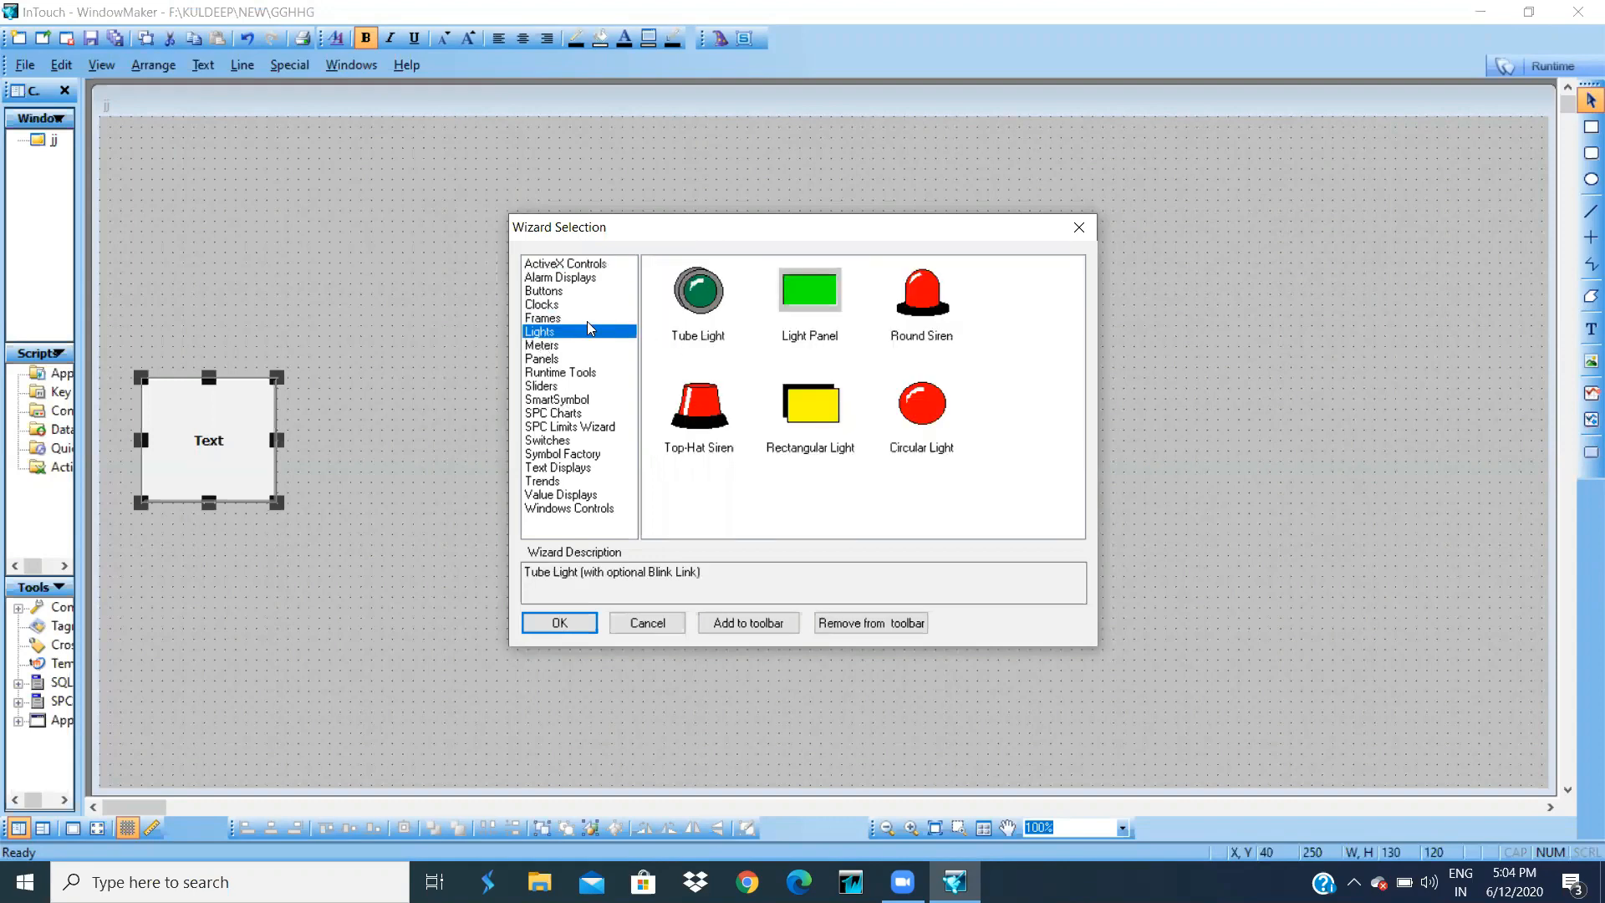
double_click(696, 445)
click(502, 264)
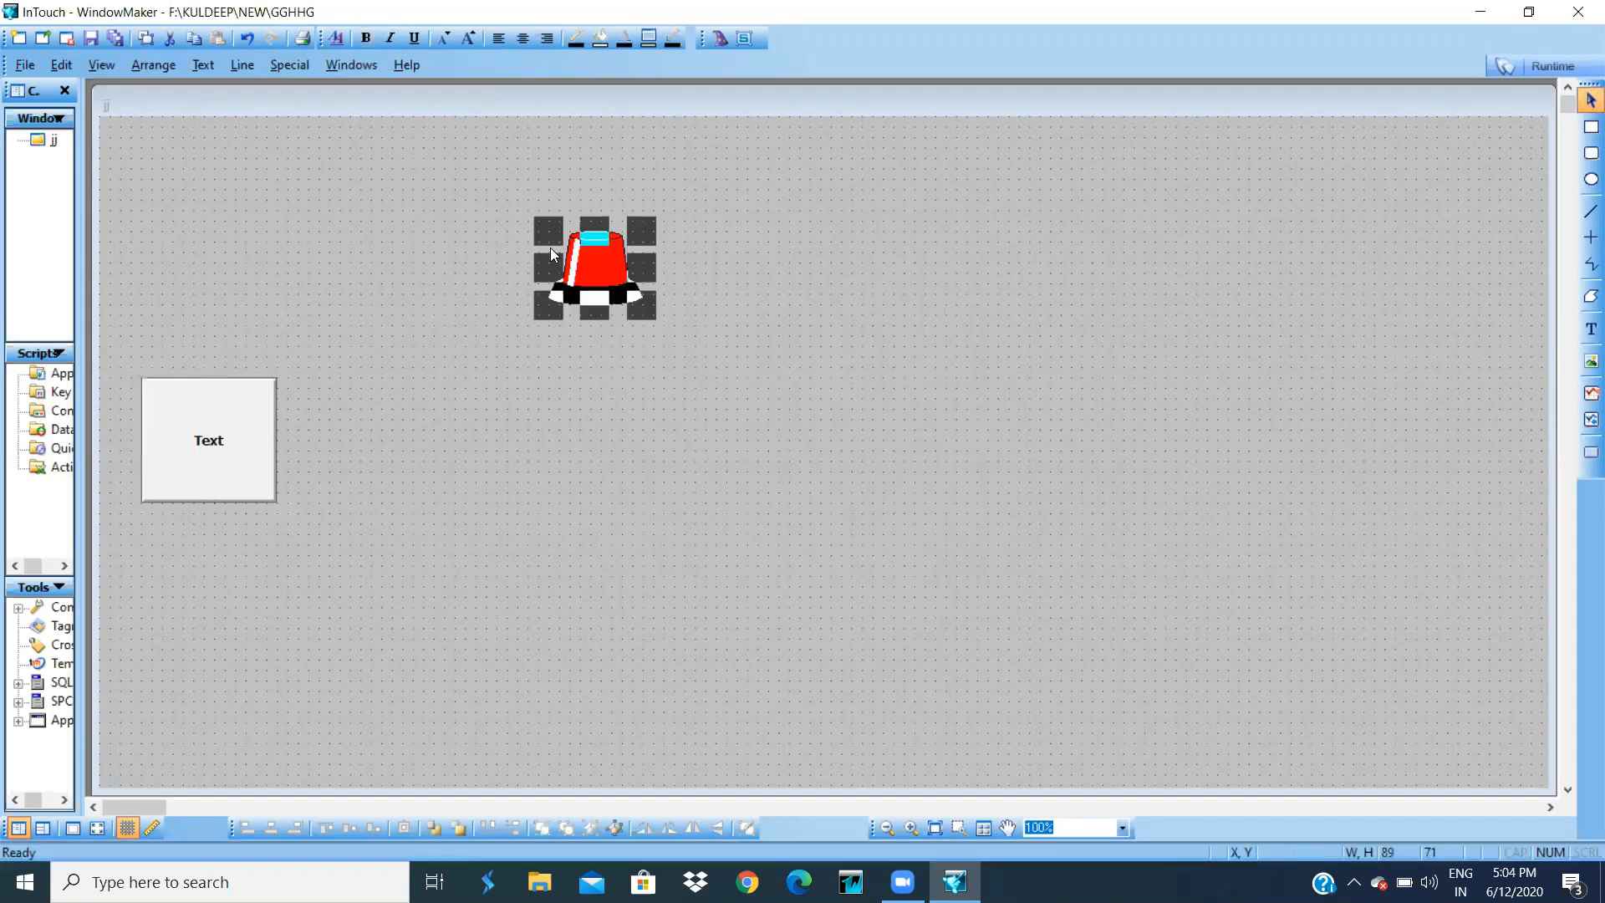
- Give the Text button a Discrete Value action that toggles new memory discrete tag b
click(199, 420)
double_click(199, 420)
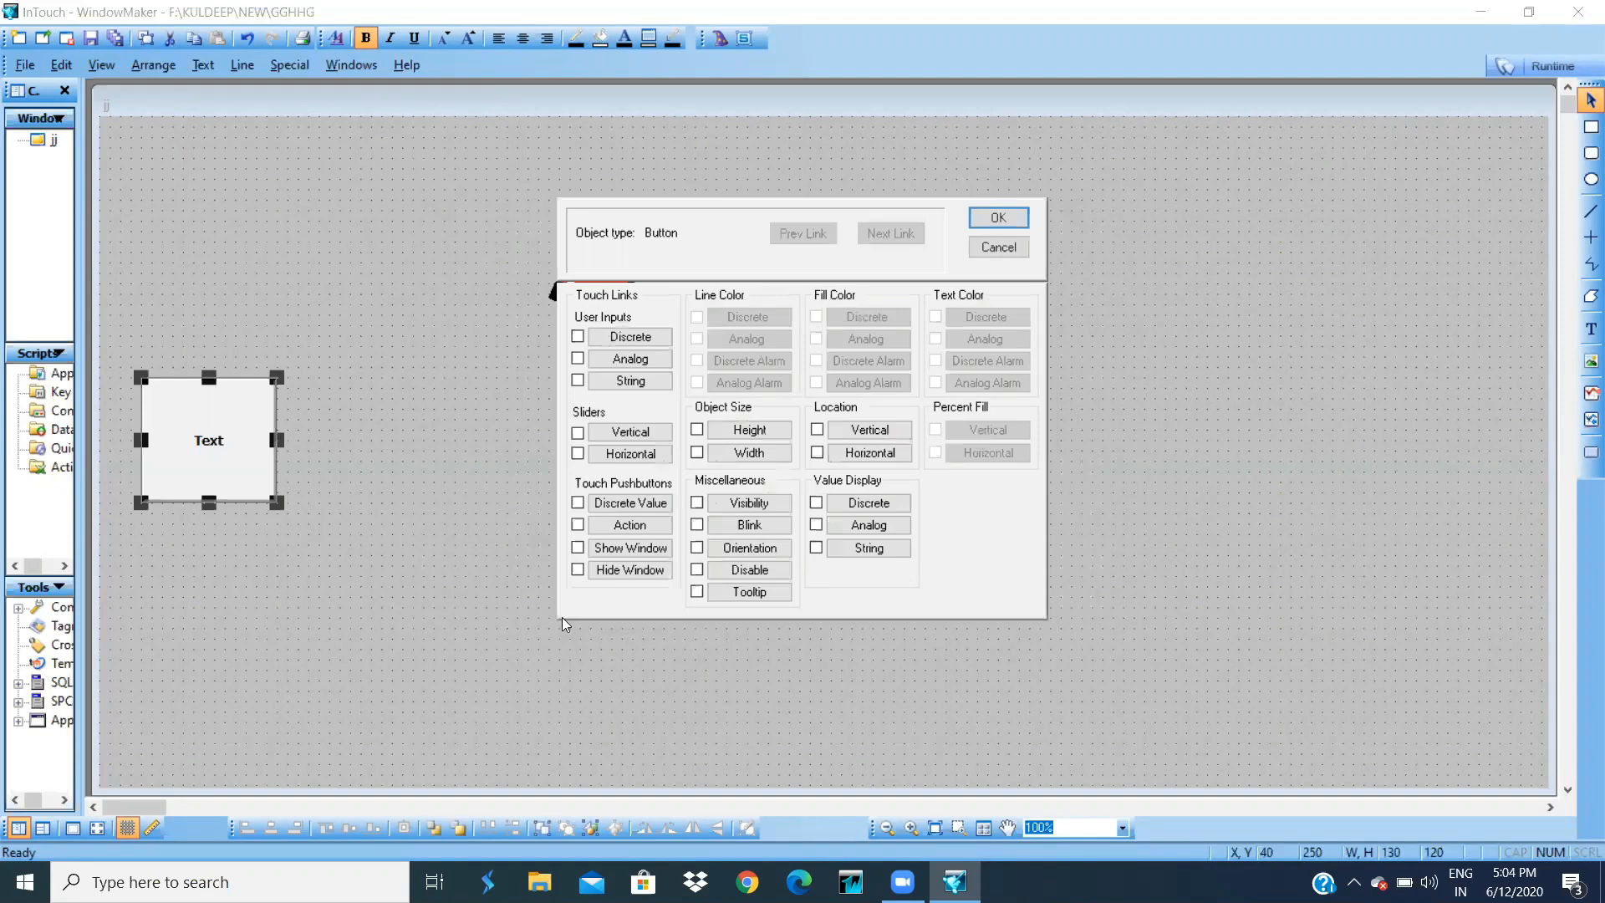
click(617, 502)
text(b)
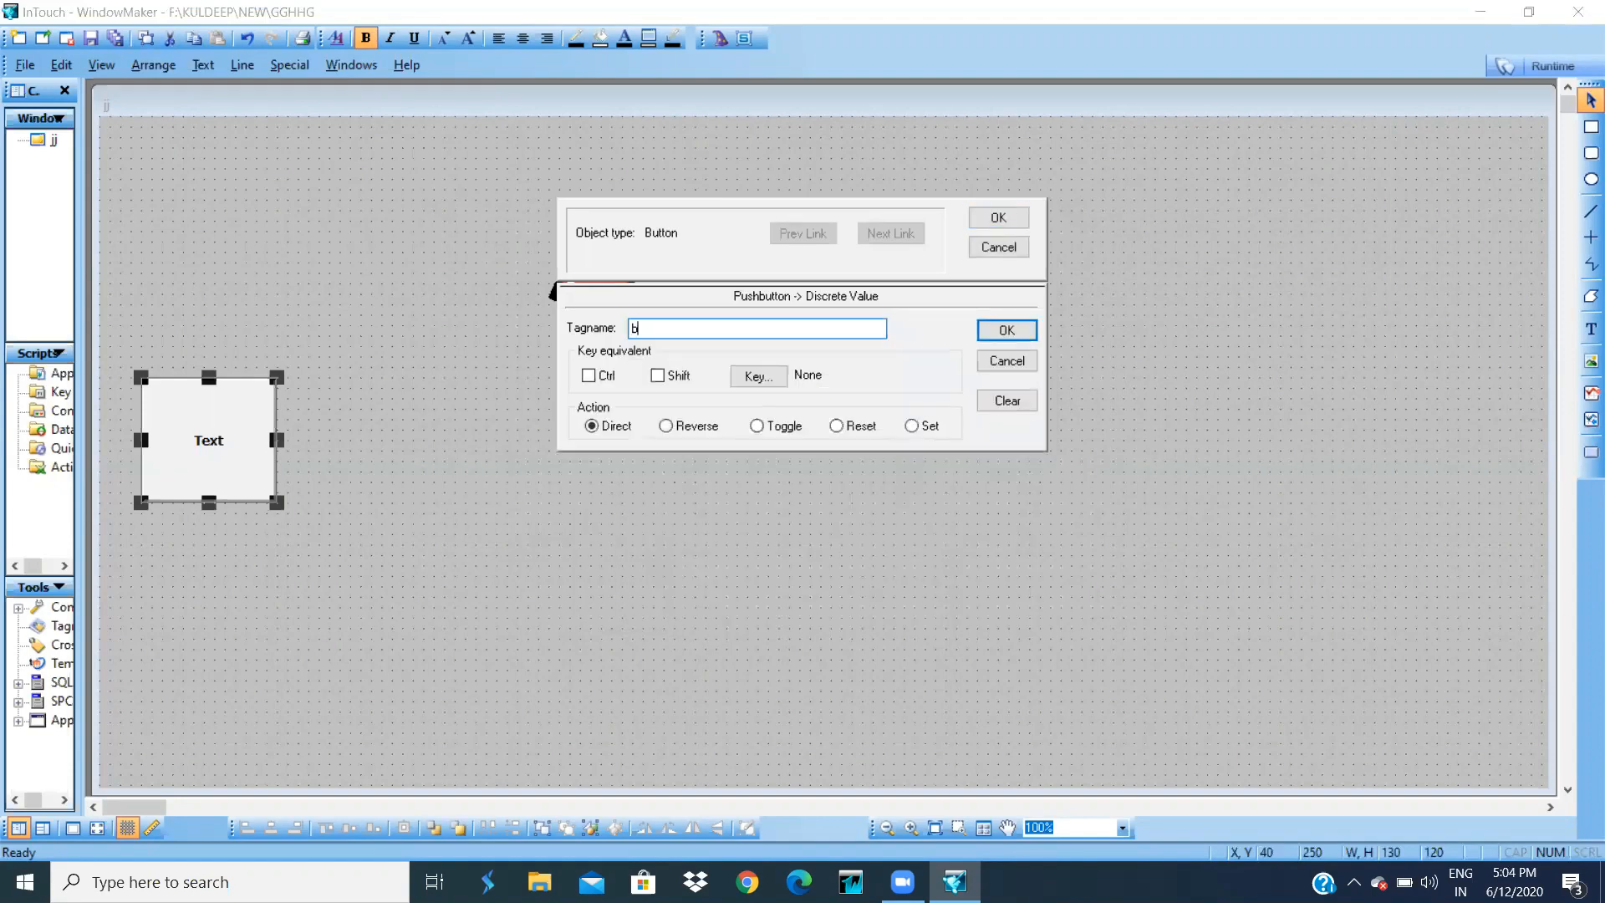
click(757, 426)
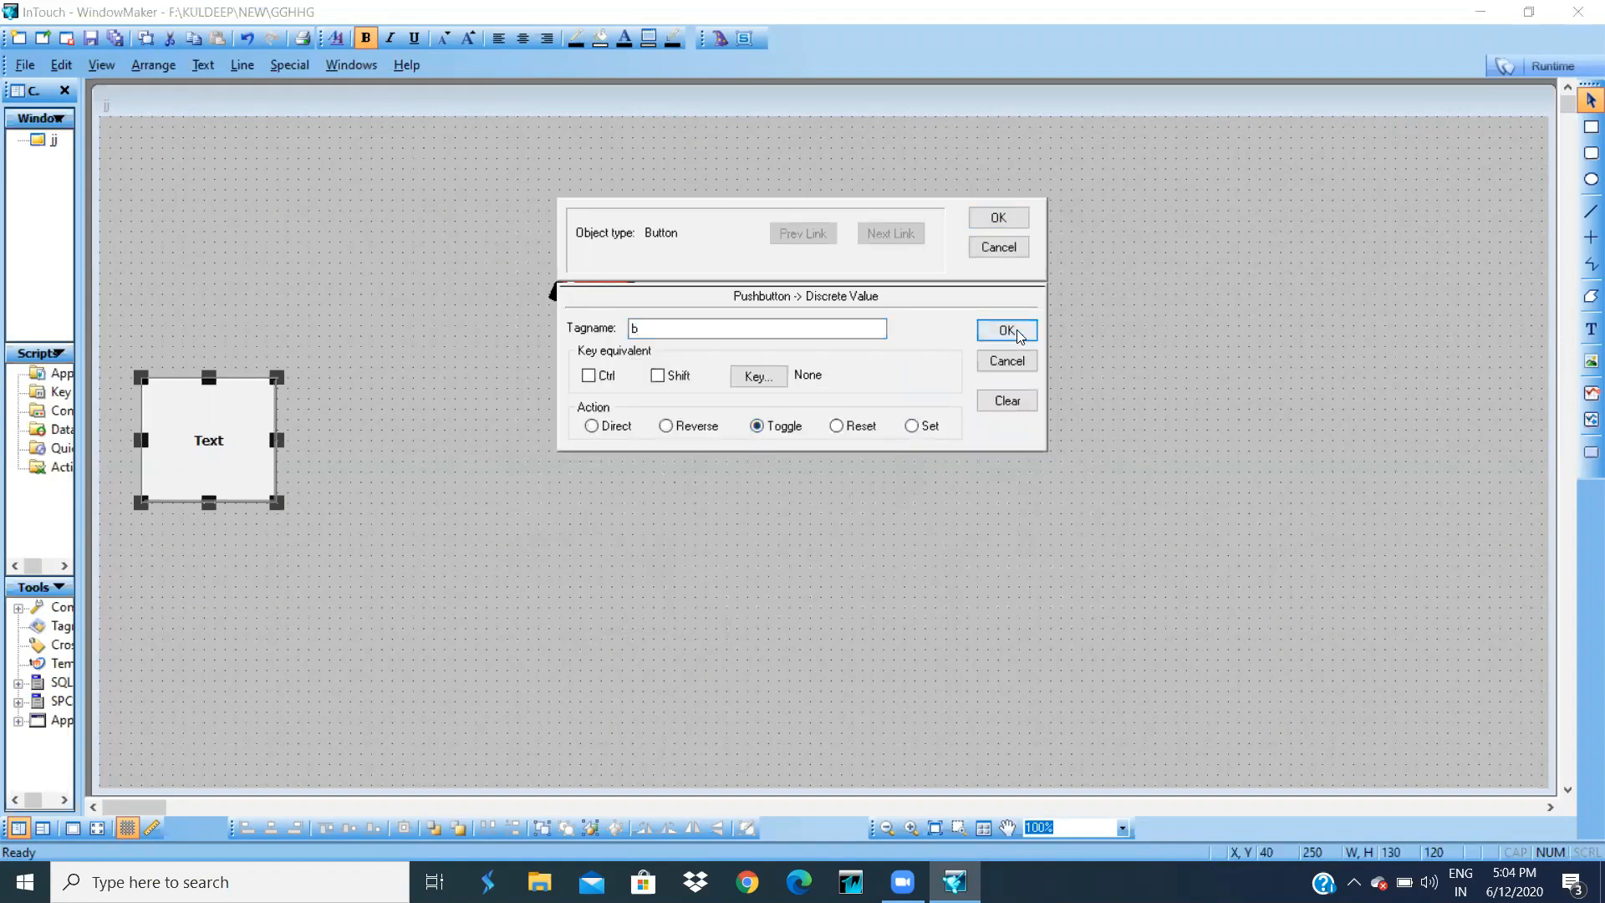
click(1007, 330)
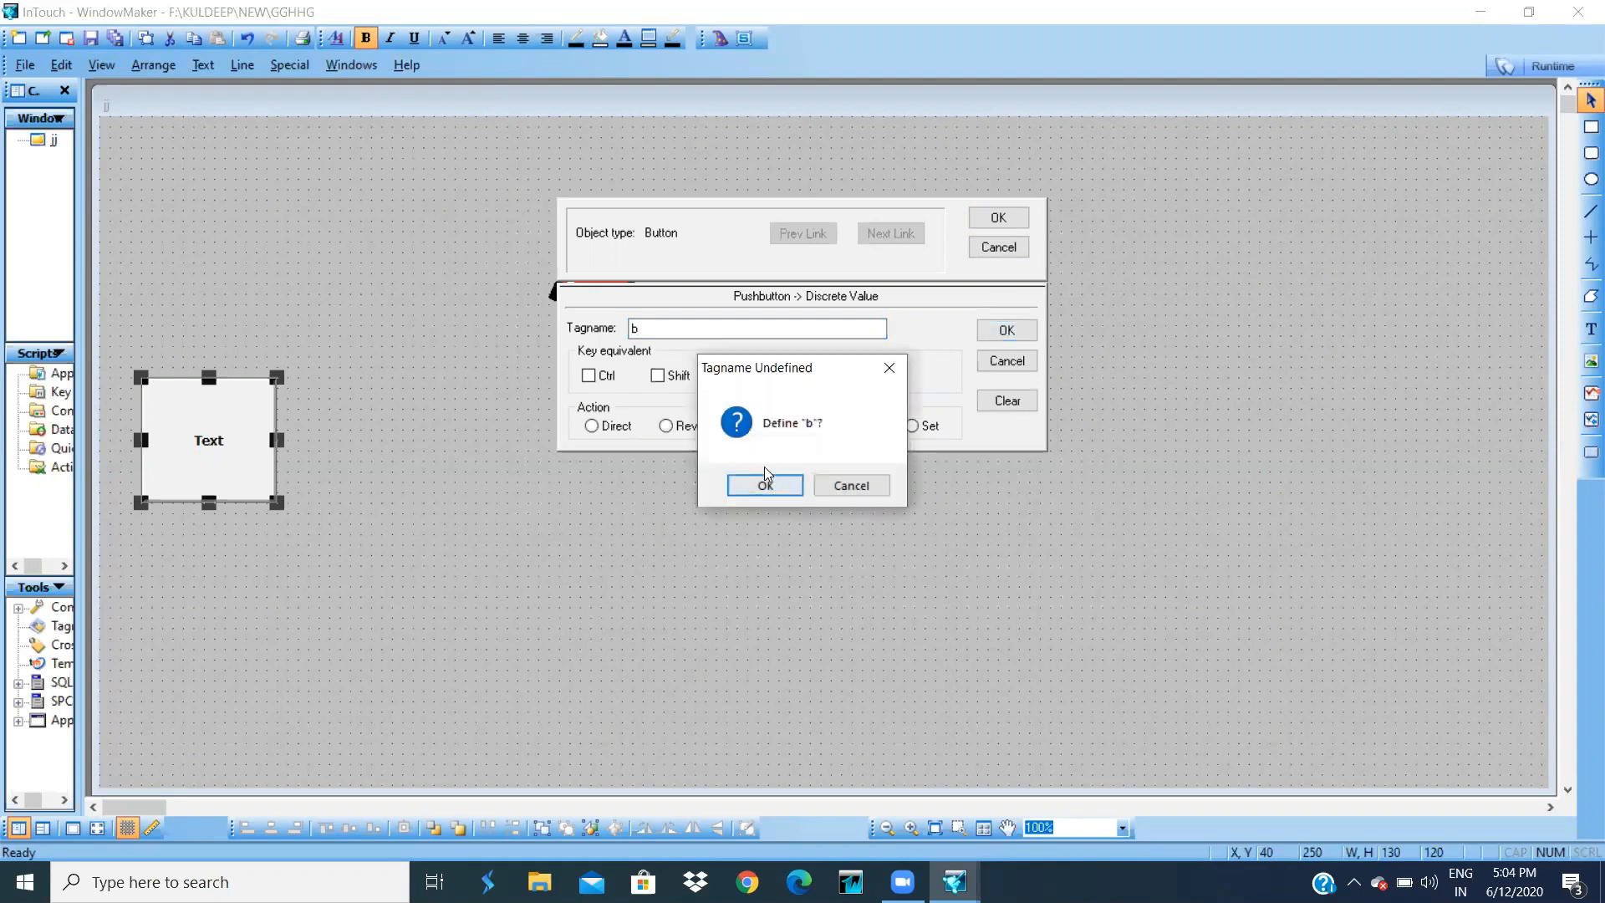
click(767, 484)
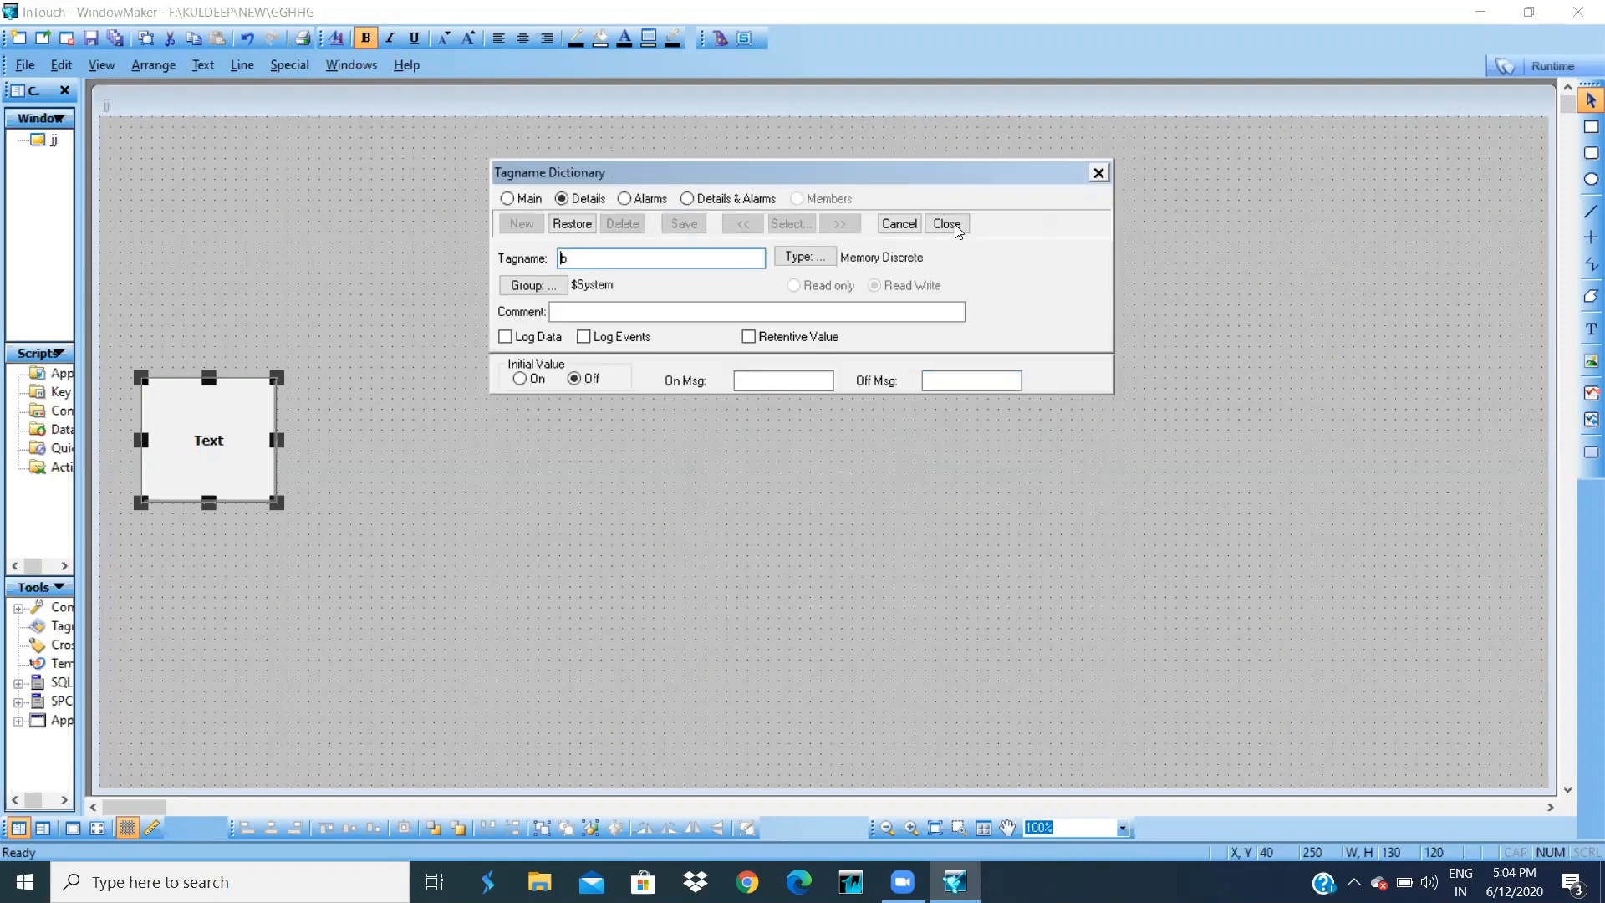
click(946, 221)
click(1007, 218)
- Set the siren's light expression to b
double_click(582, 263)
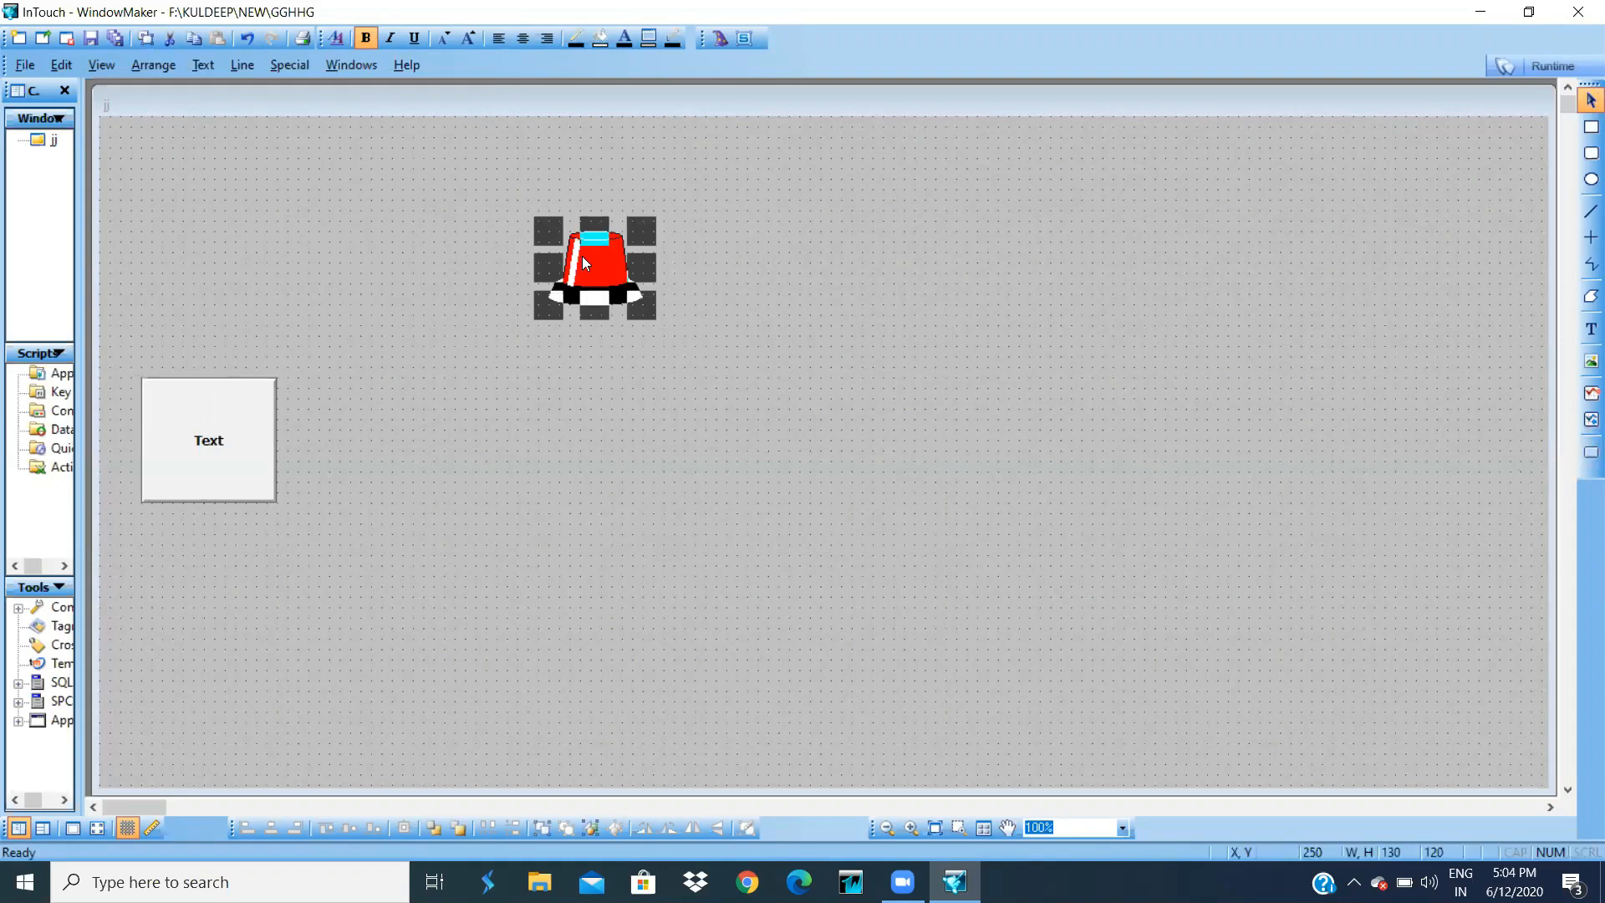
text(b)
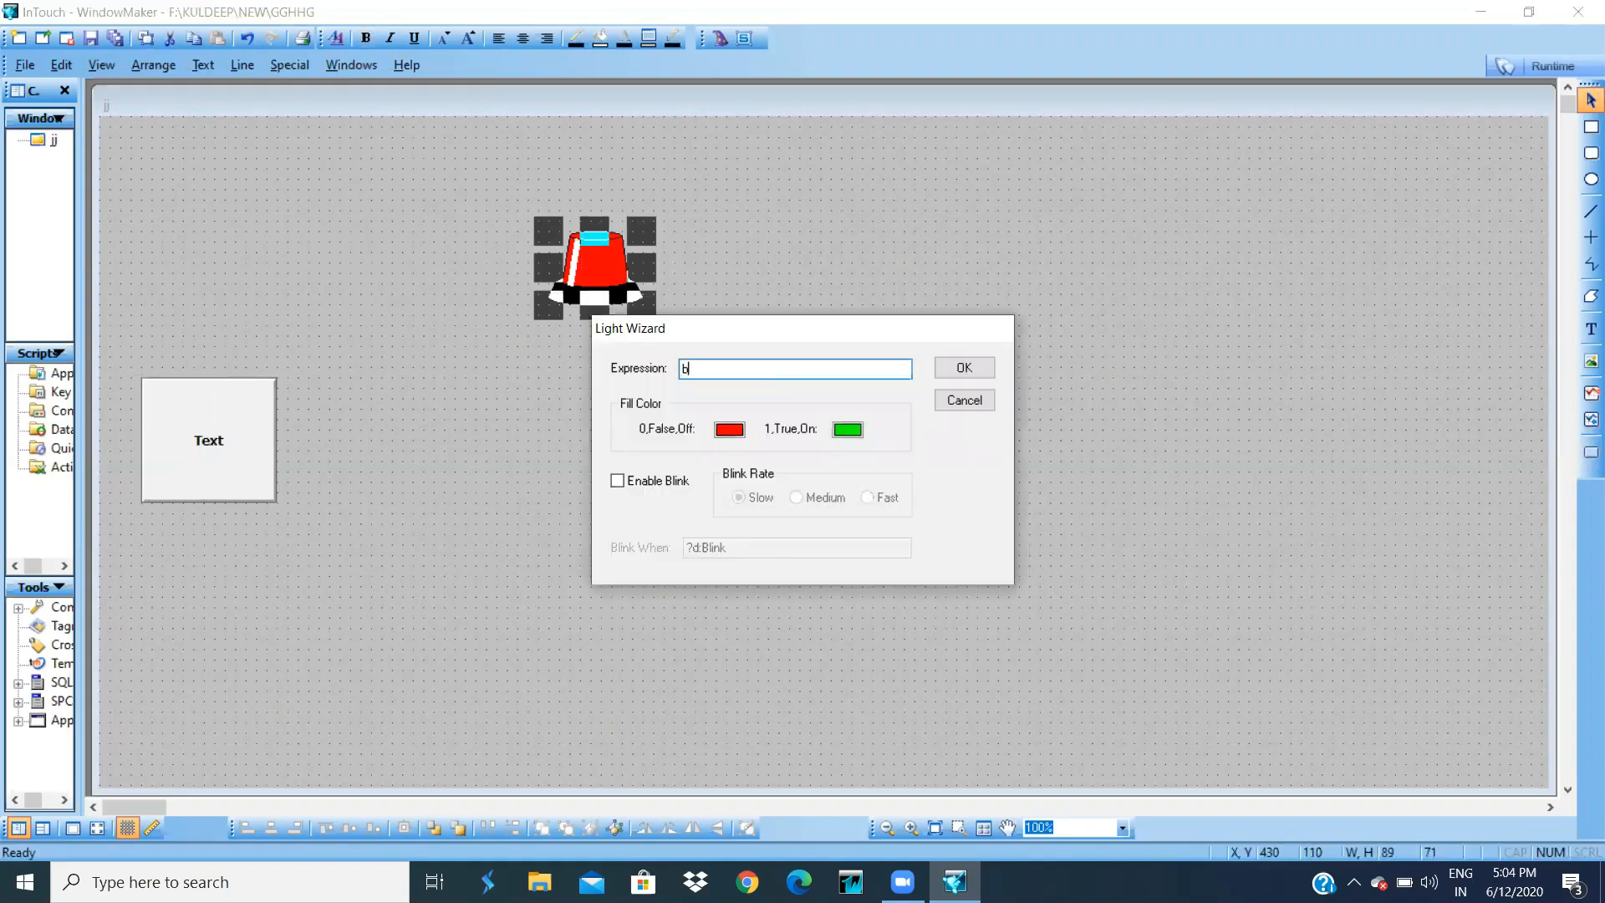
click(966, 368)
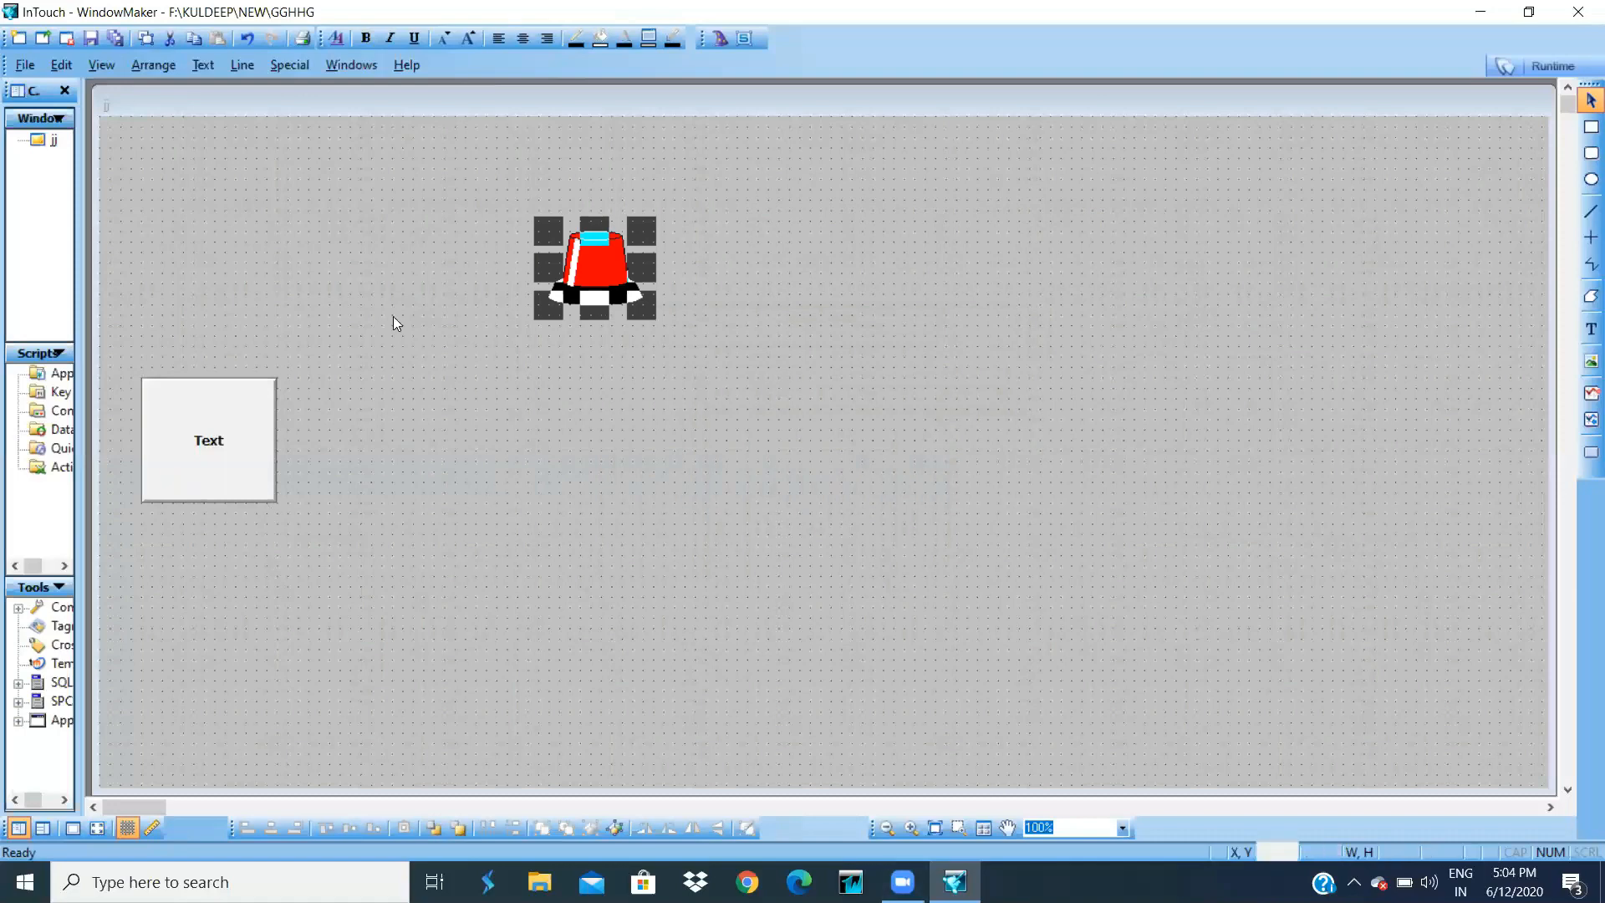
- Start WindowViewer runtime and dismiss the license and demo-mode notices
click(1554, 65)
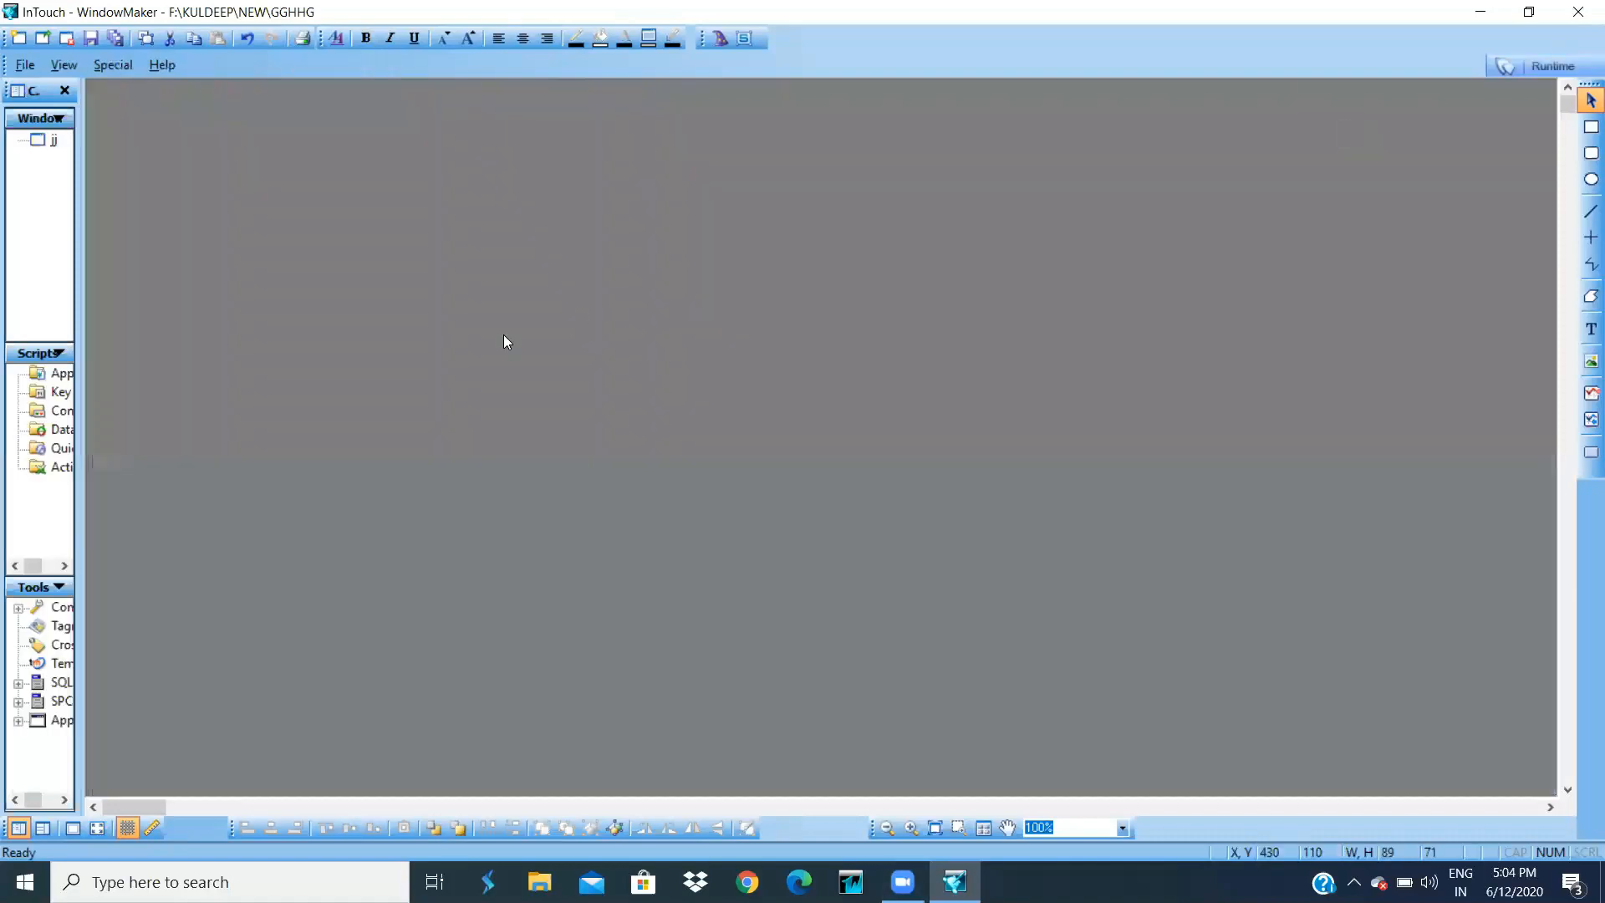
click(964, 515)
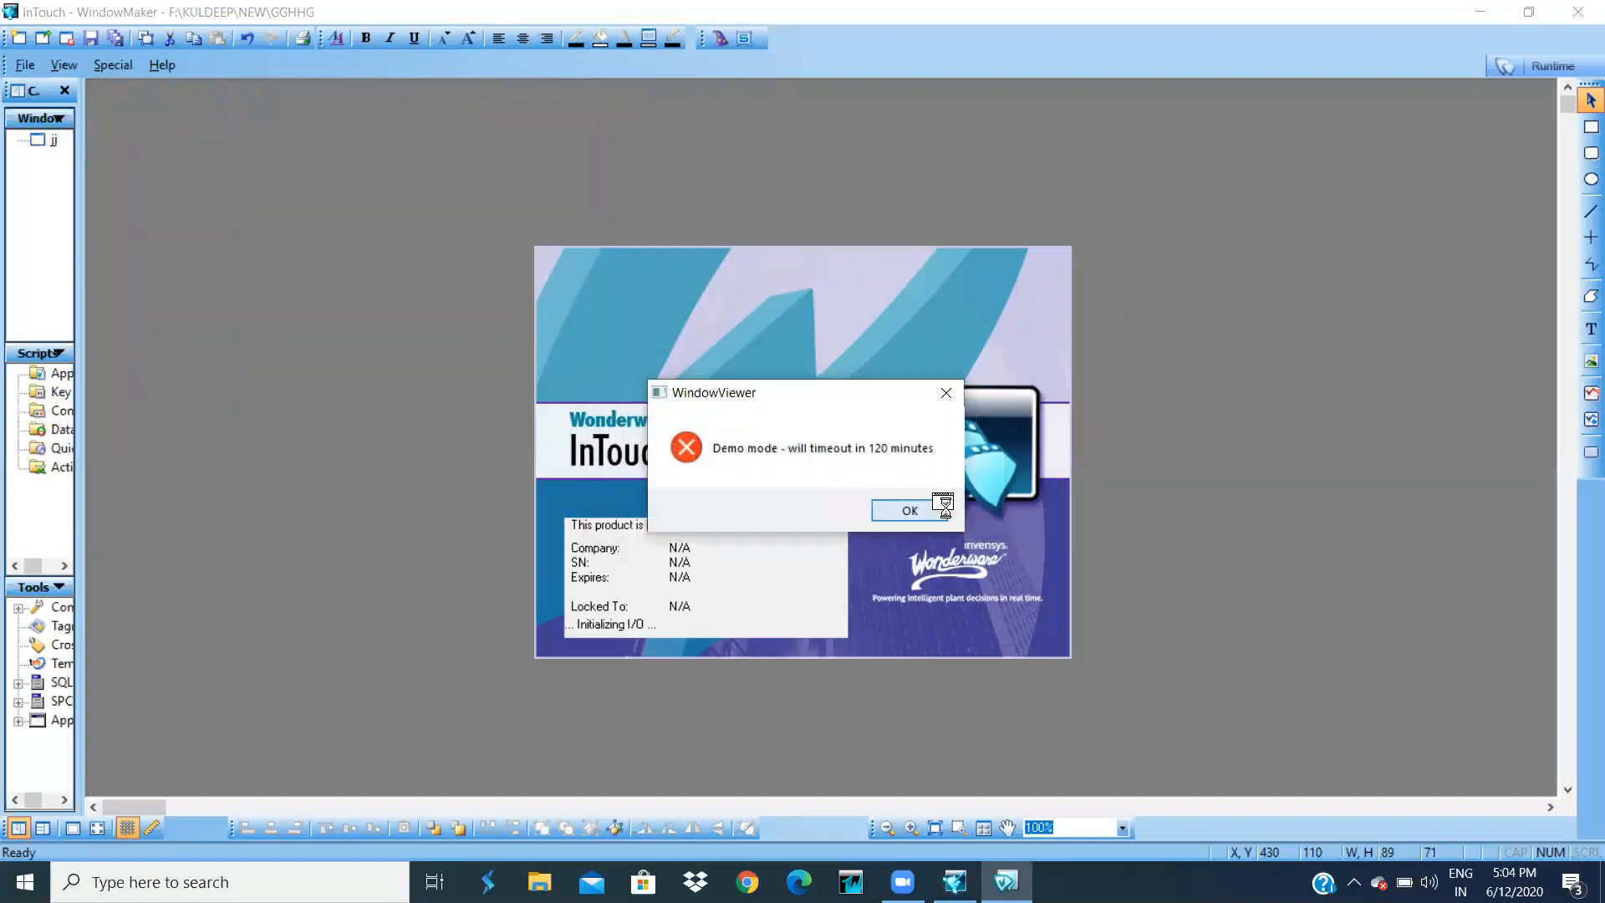
click(941, 510)
- Toggle the siren between green and red with the Text button, then return to Development
click(69, 420)
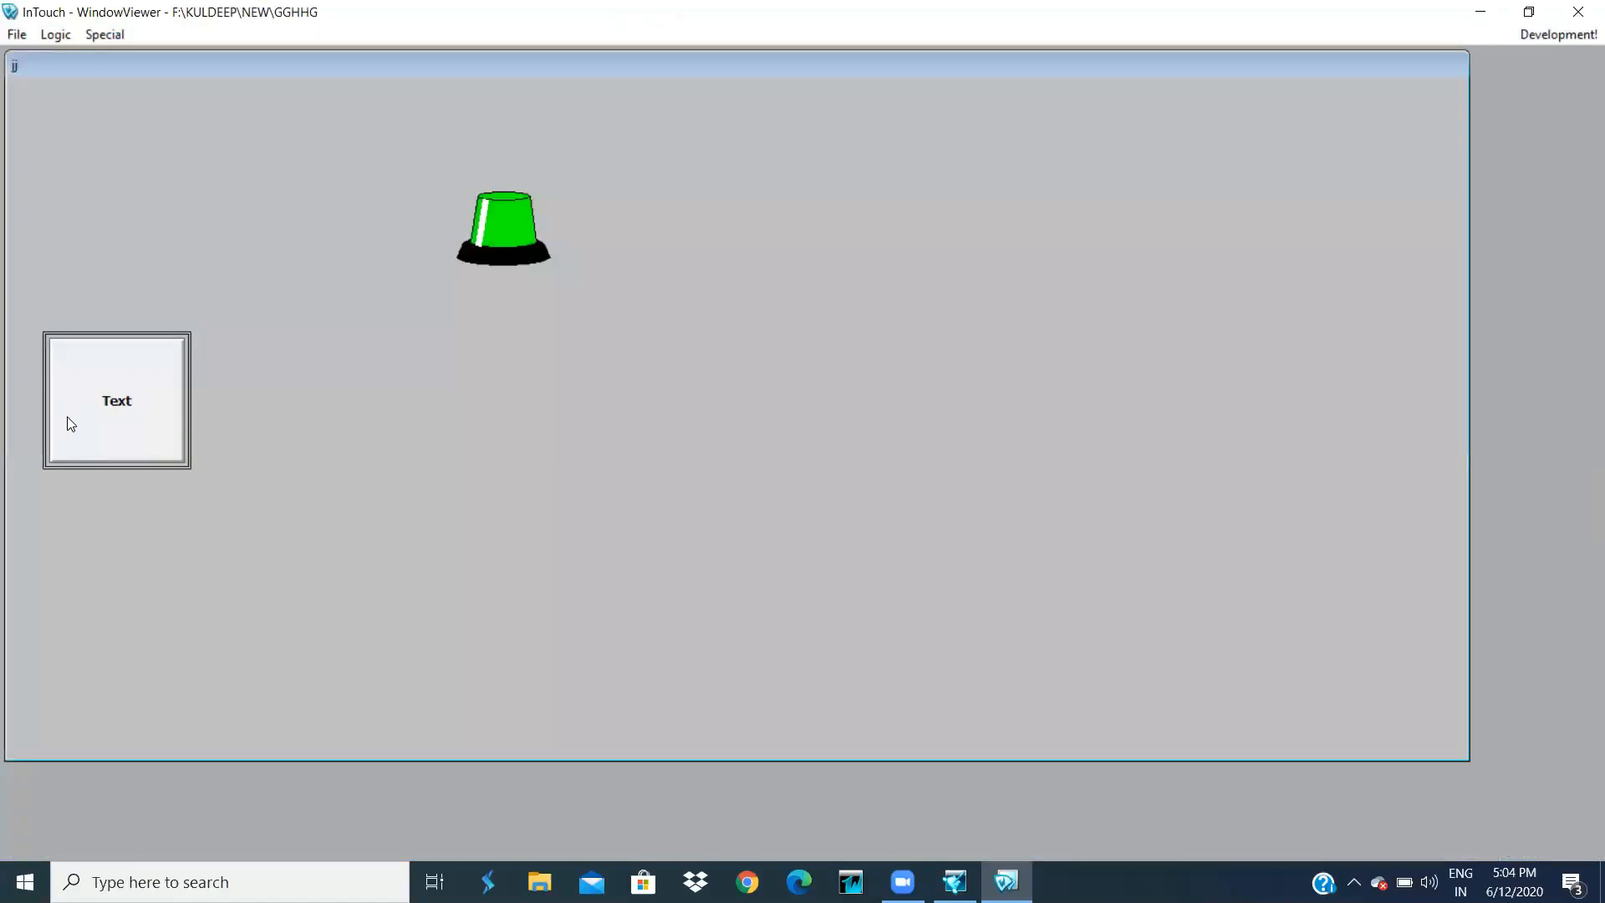
click(70, 423)
click(70, 423)
click(69, 424)
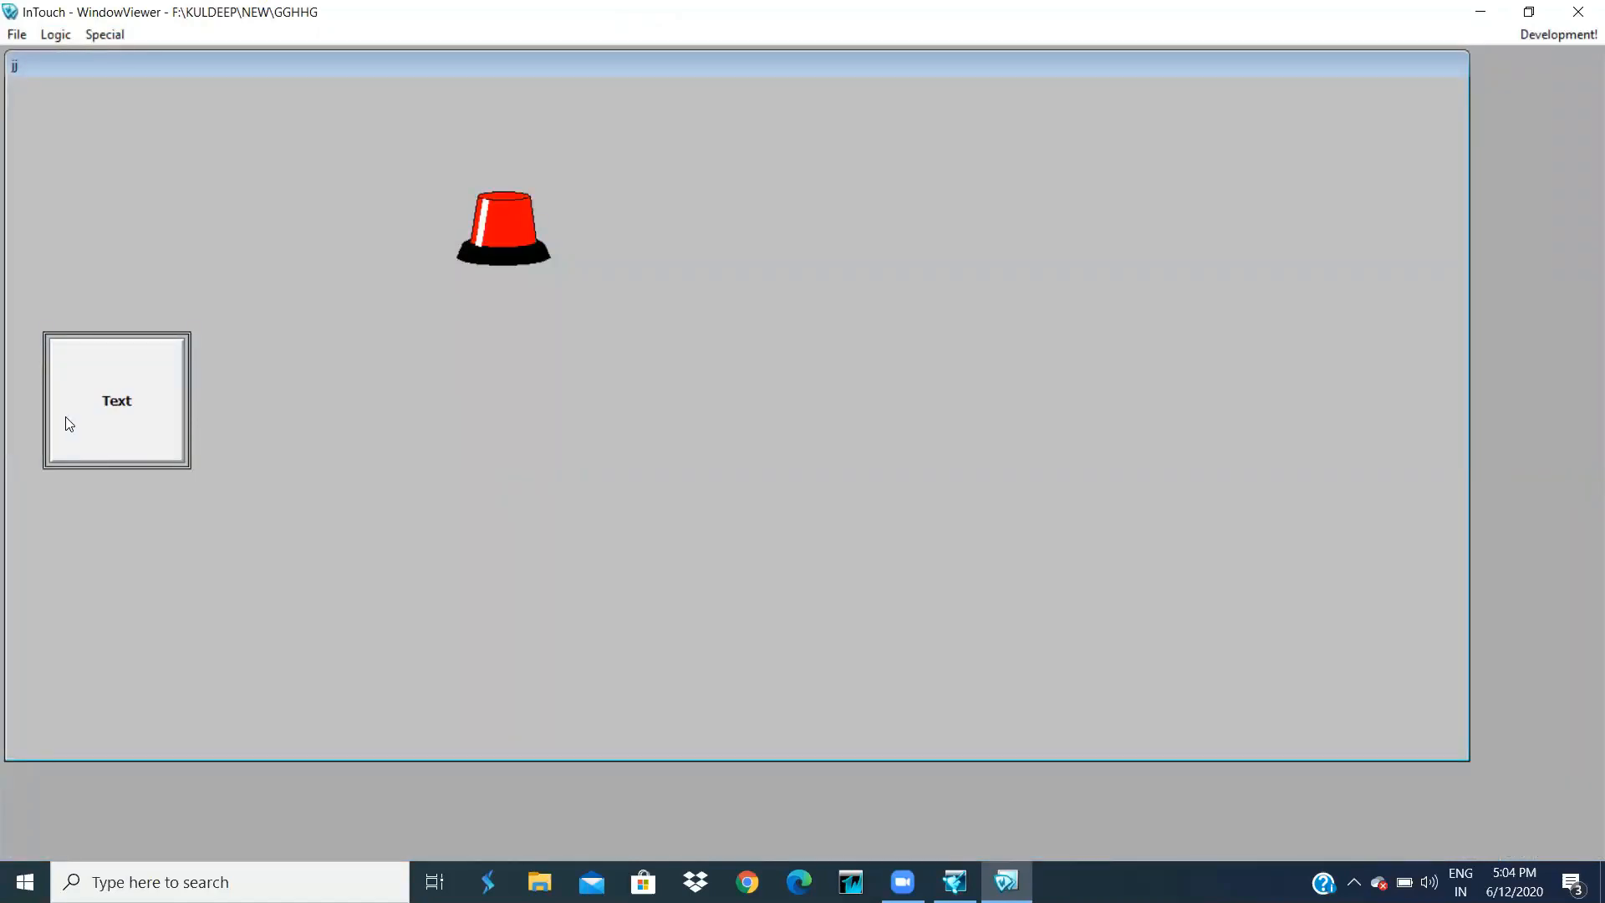
click(69, 424)
click(69, 424)
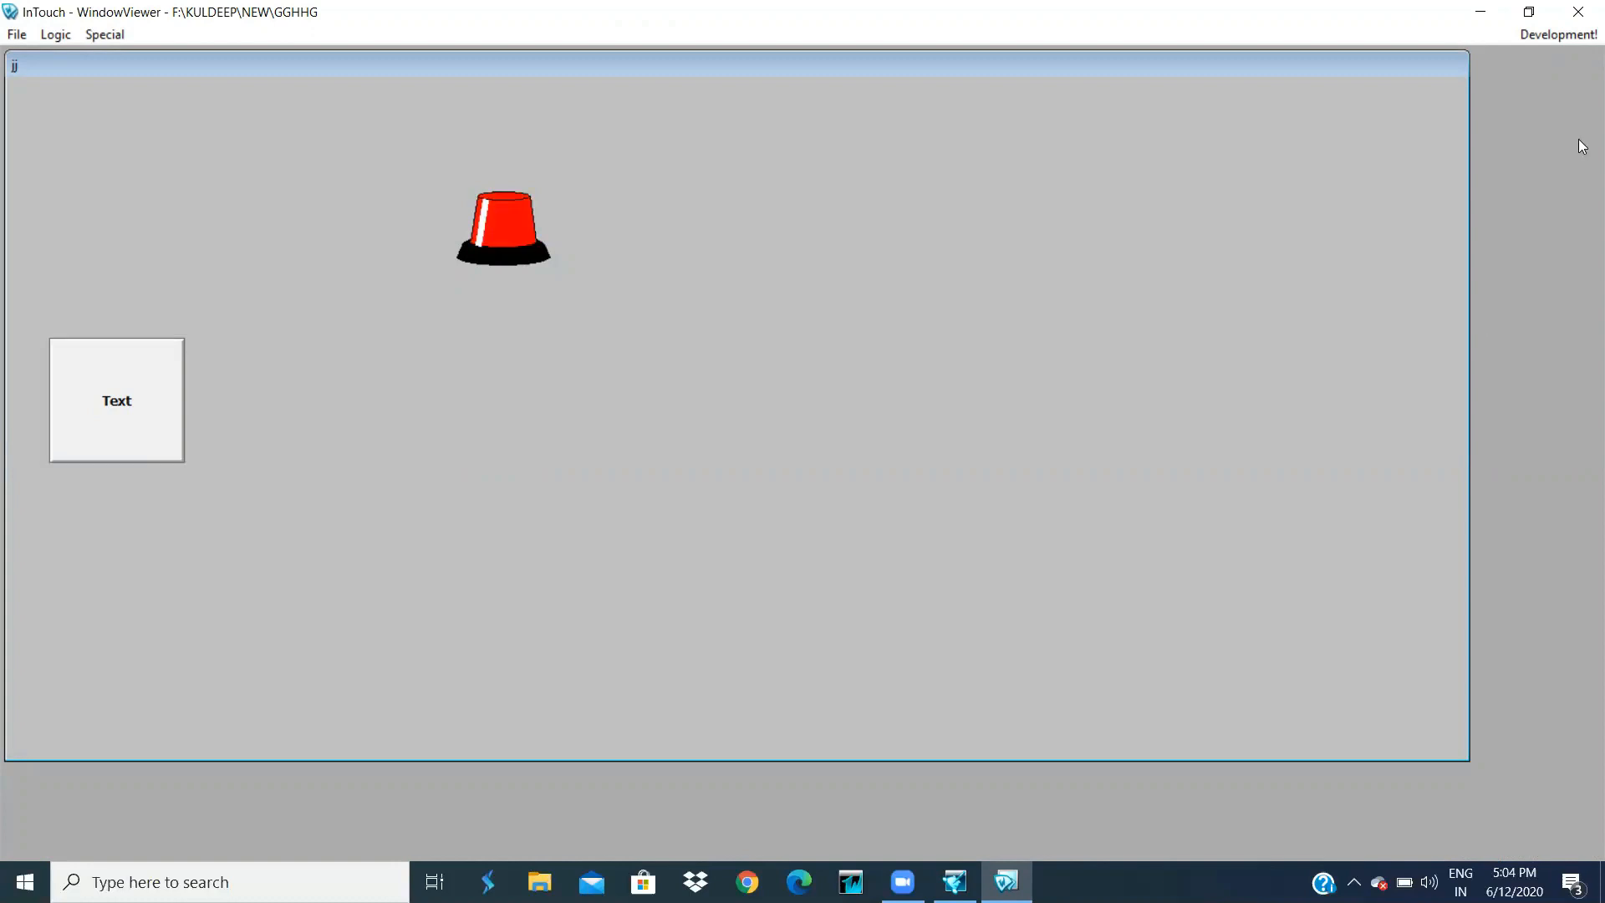
click(1551, 44)
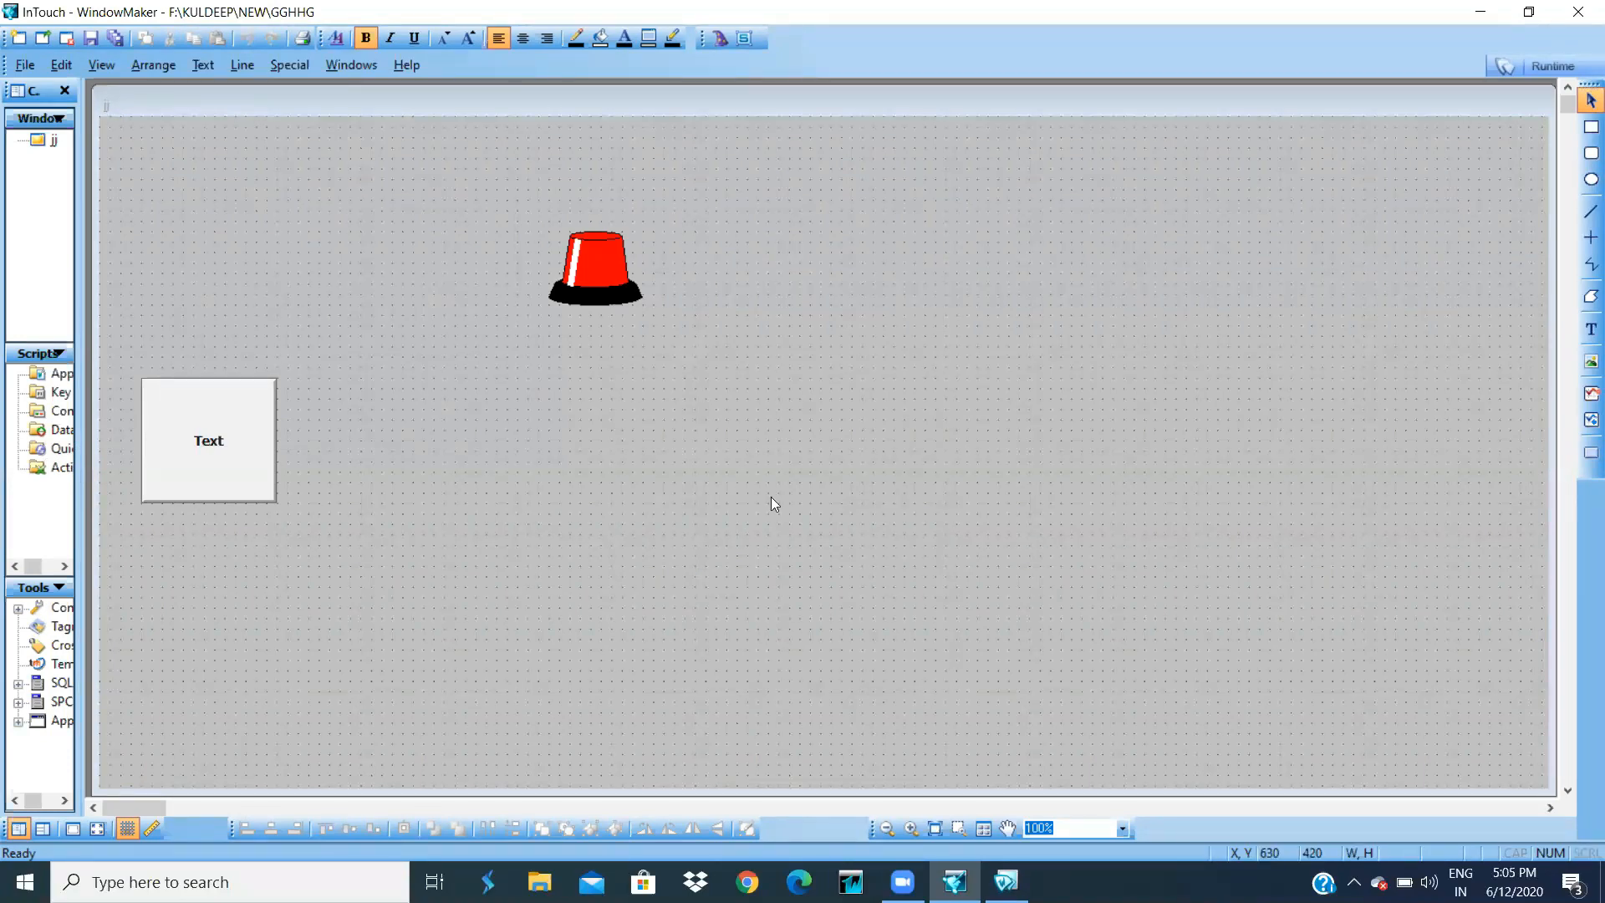
- Close the running WindowViewer from the taskbar
click(1006, 883)
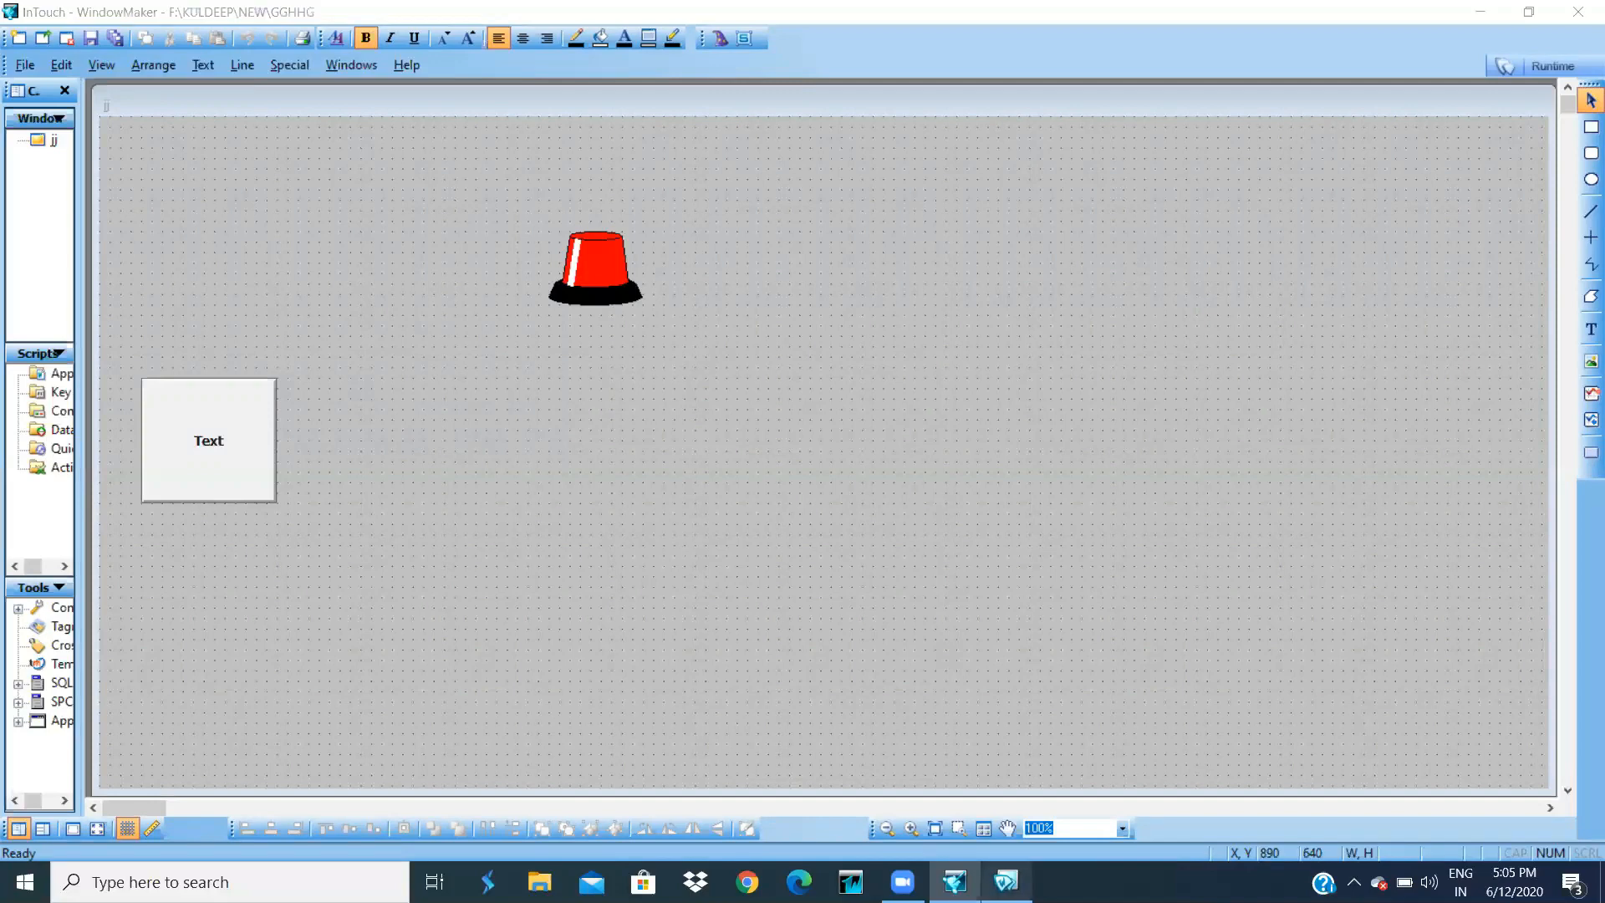
right_click(1005, 882)
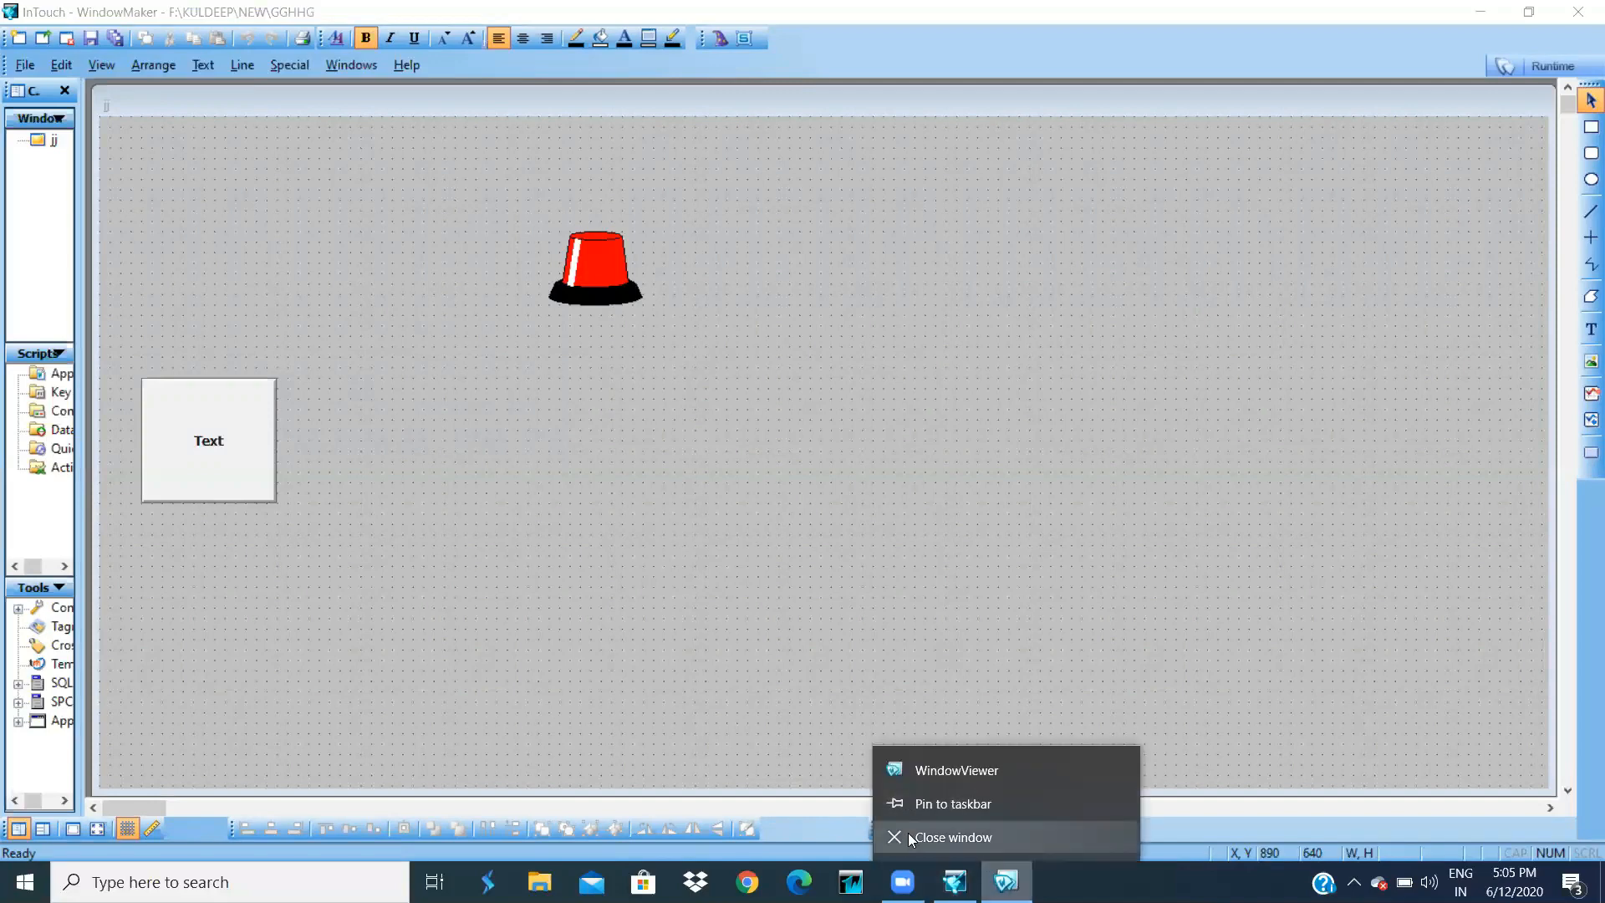
click(908, 836)
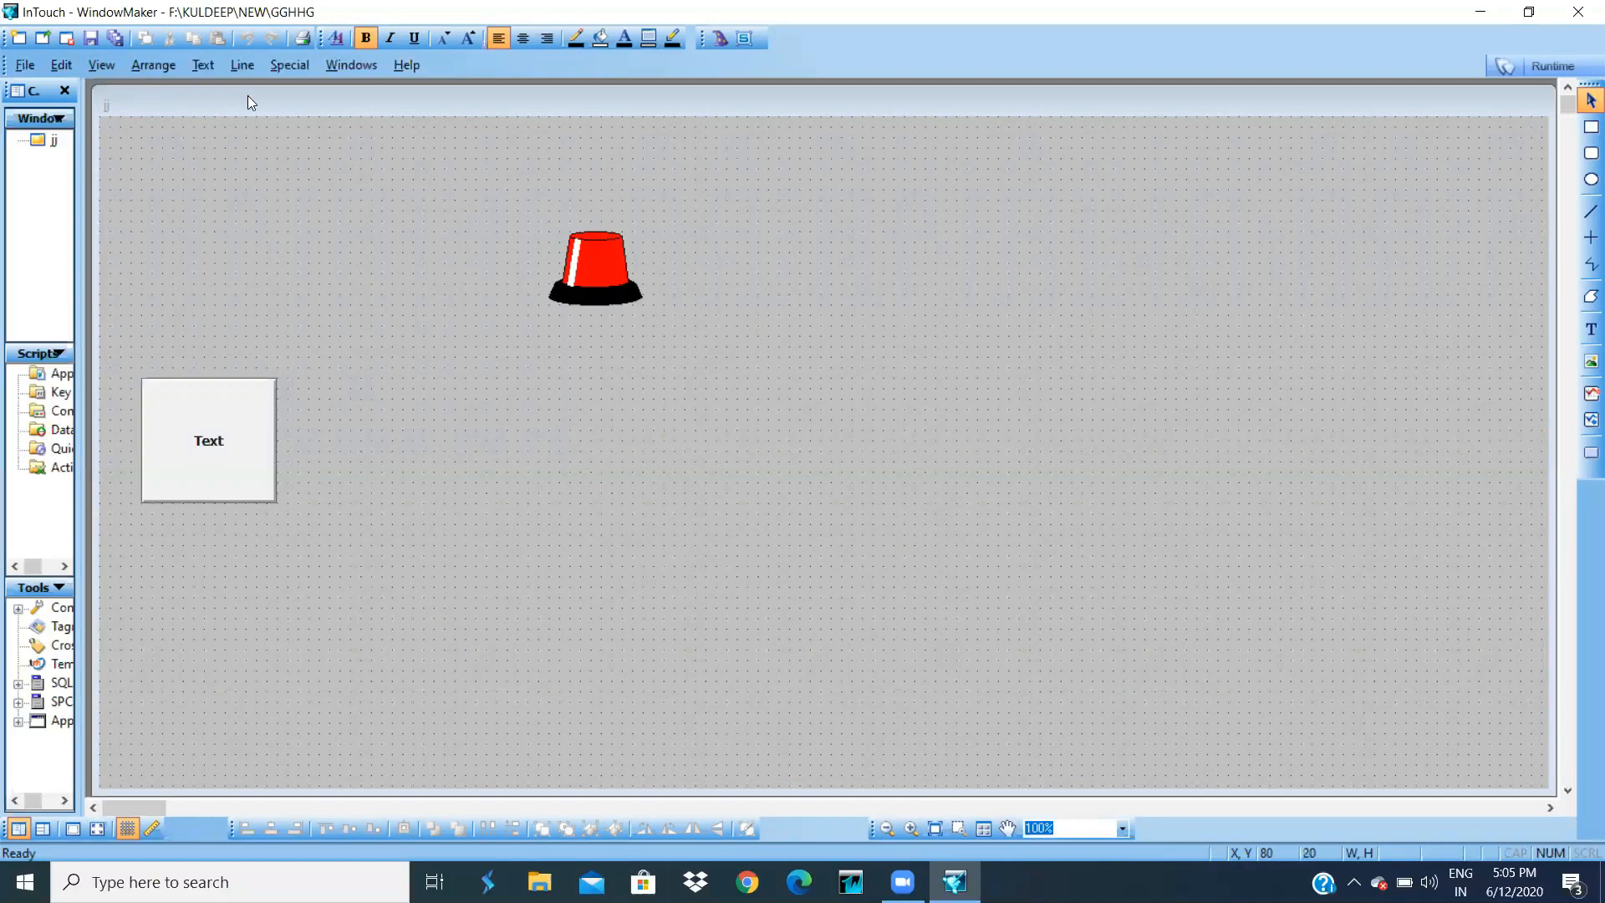
- Set the application's security type to InTouch
click(296, 67)
mouse_move(304, 80)
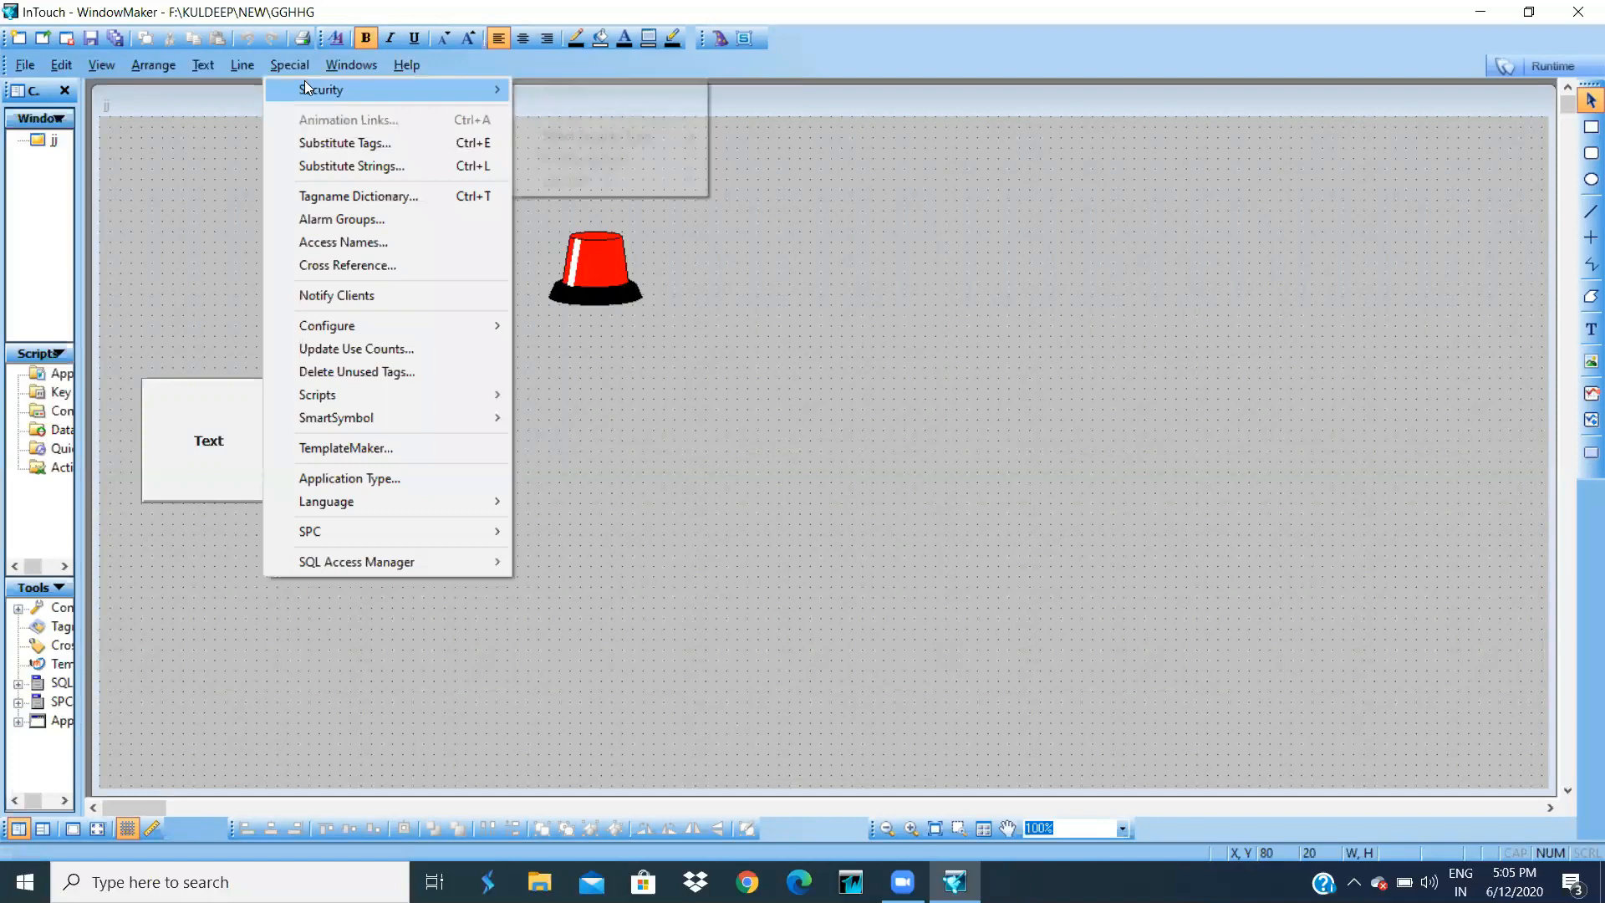
mouse_move(592, 135)
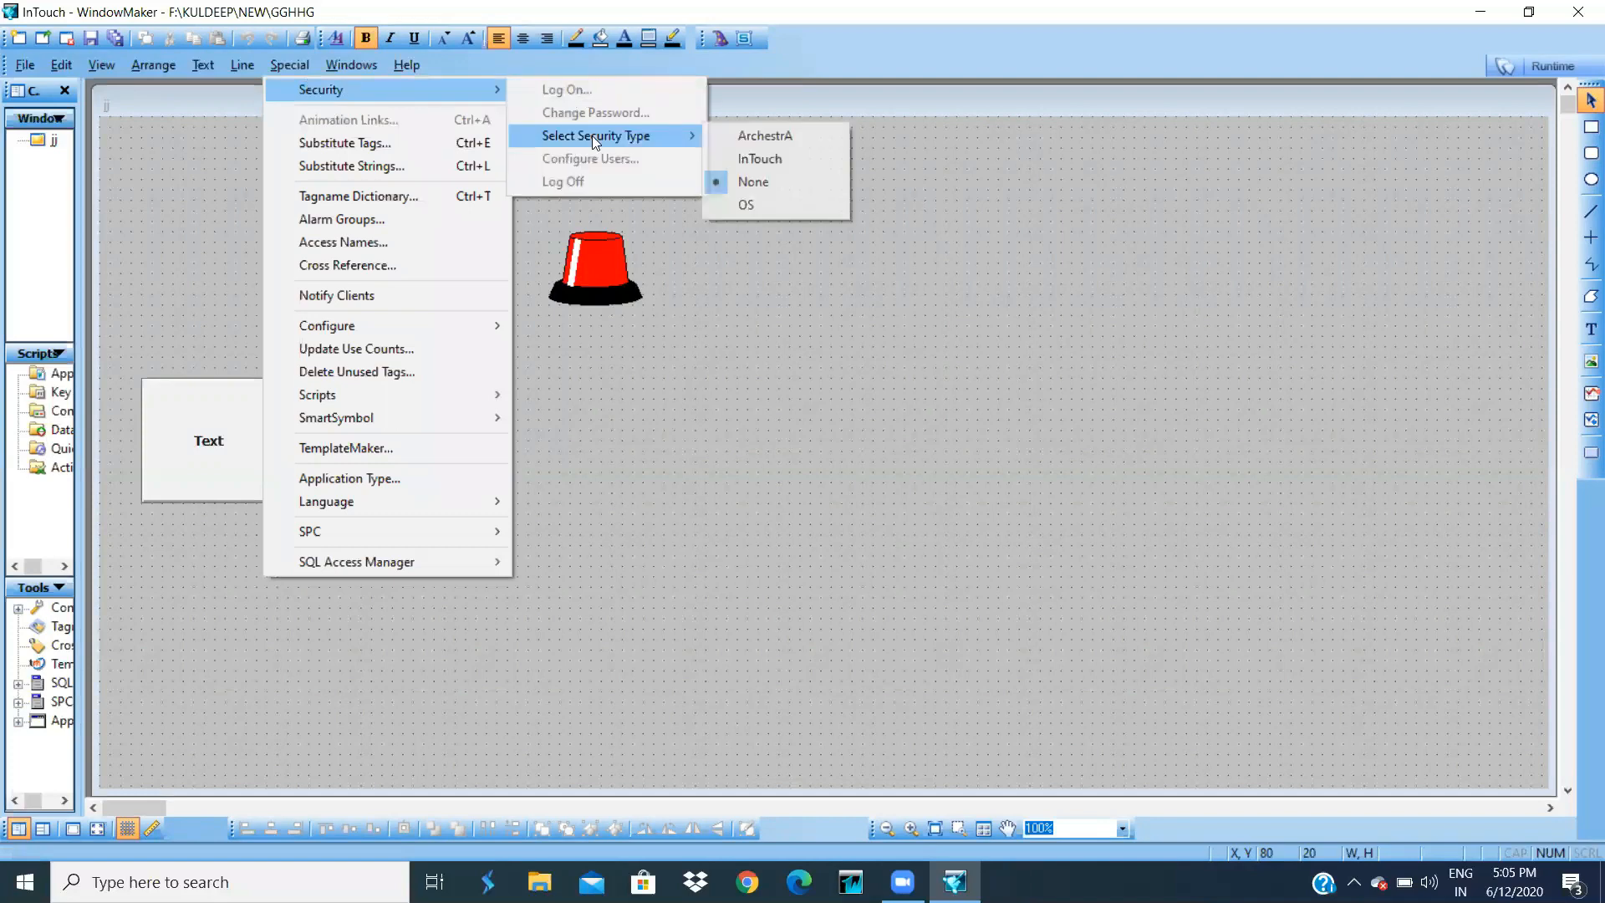
click(756, 158)
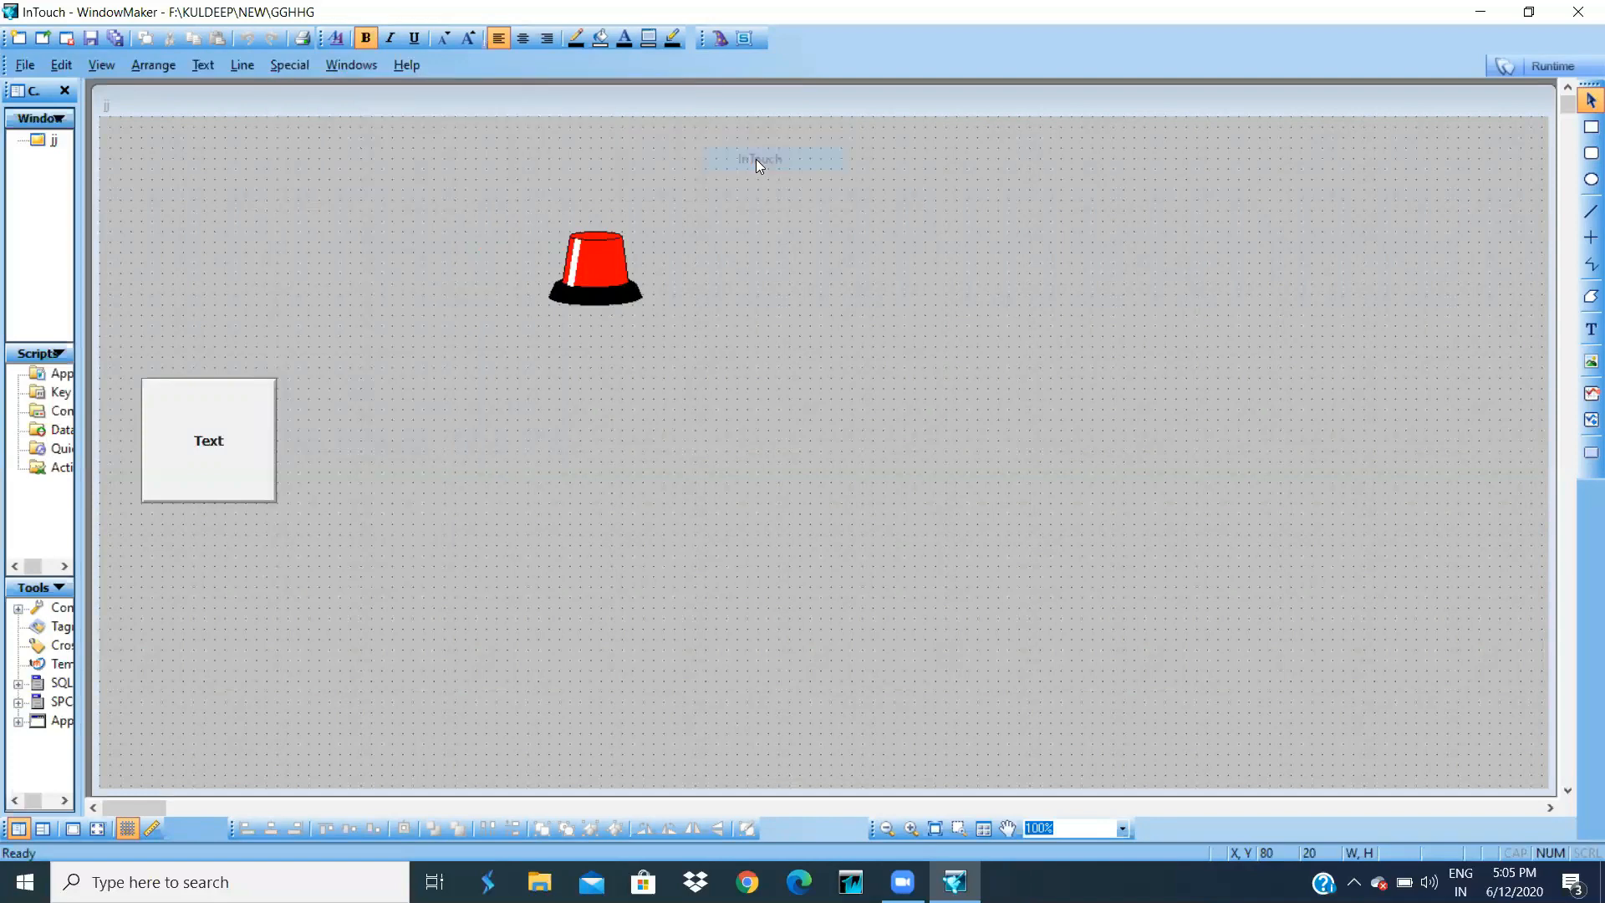
- Bring up the Security Log On dialog
click(277, 67)
mouse_move(315, 87)
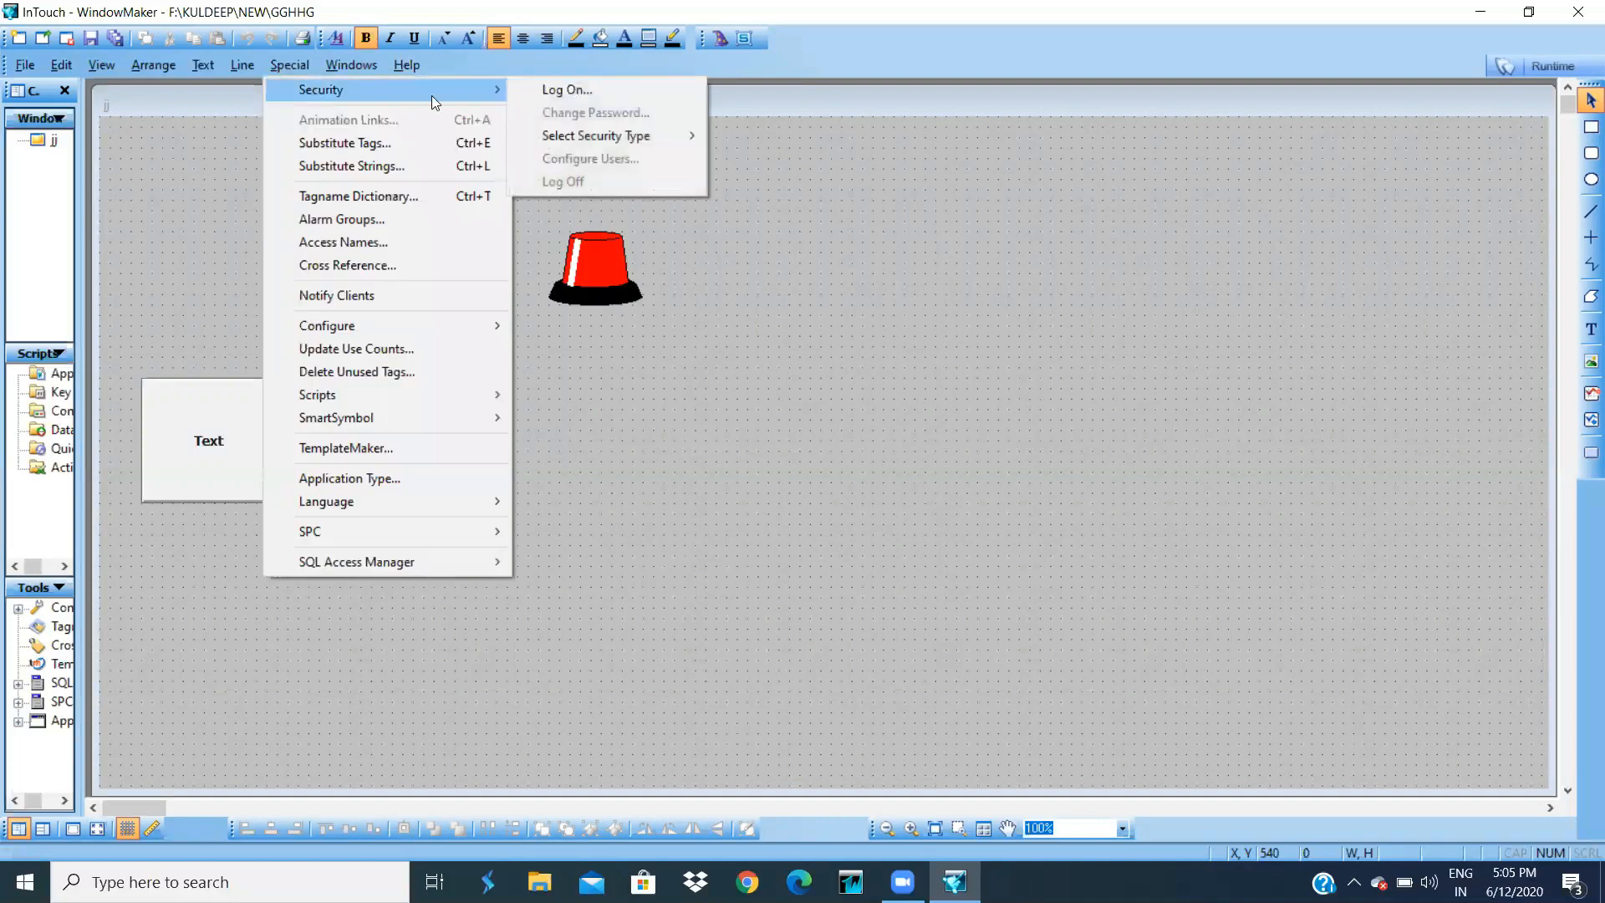
click(551, 93)
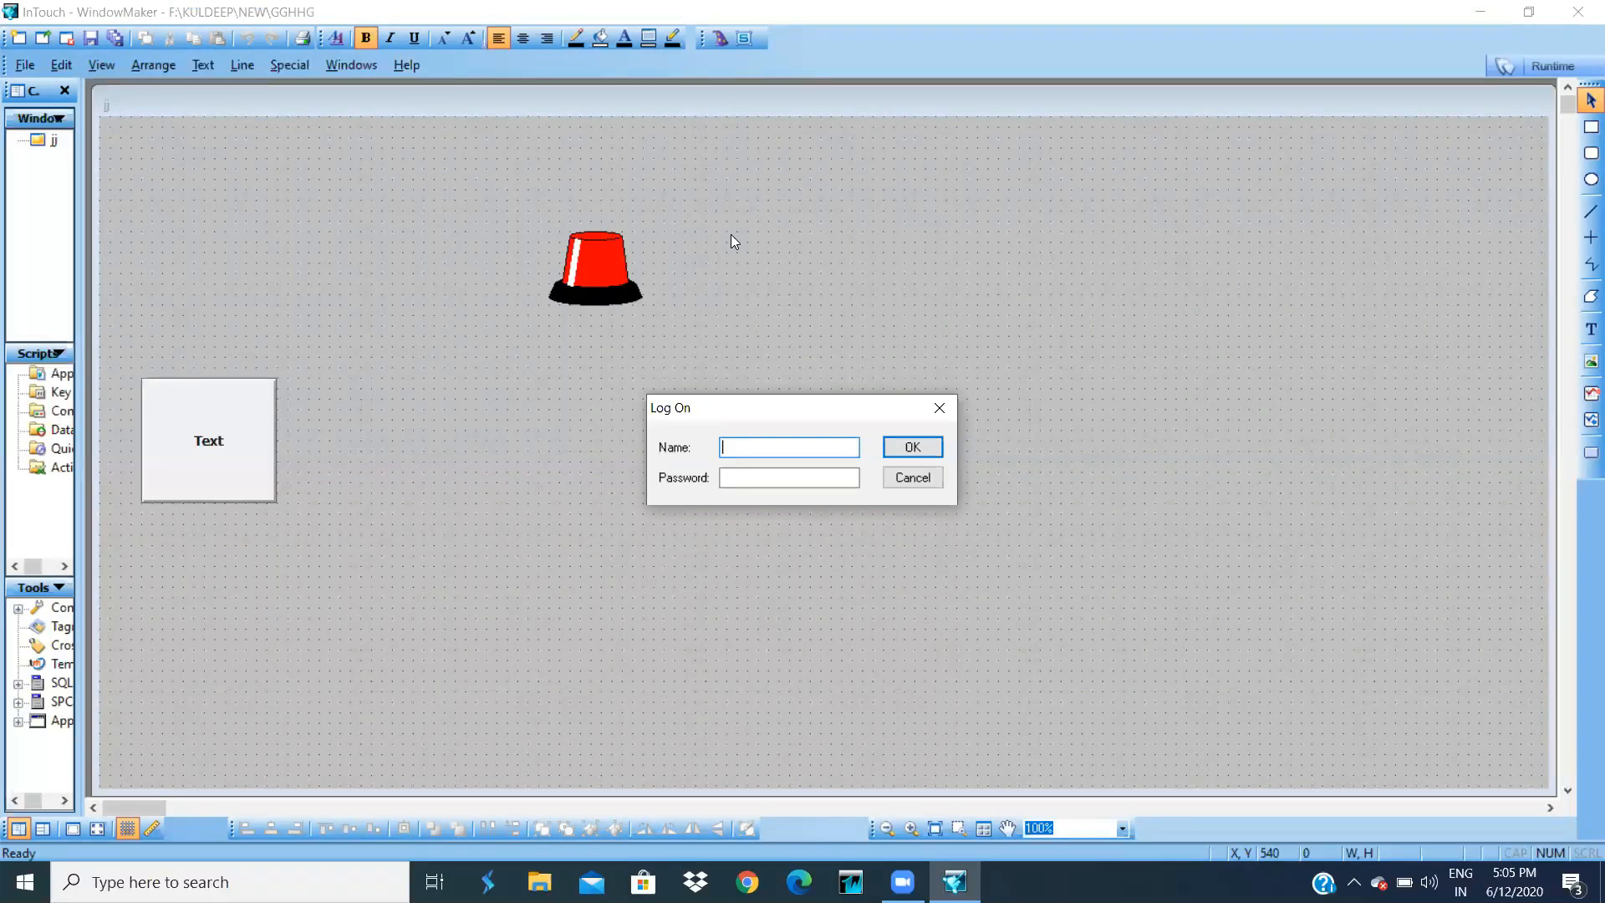
- Log on with name Administrator and the administrator password, correcting a mistyped password
text(A)
text(dministrator)
click(758, 475)
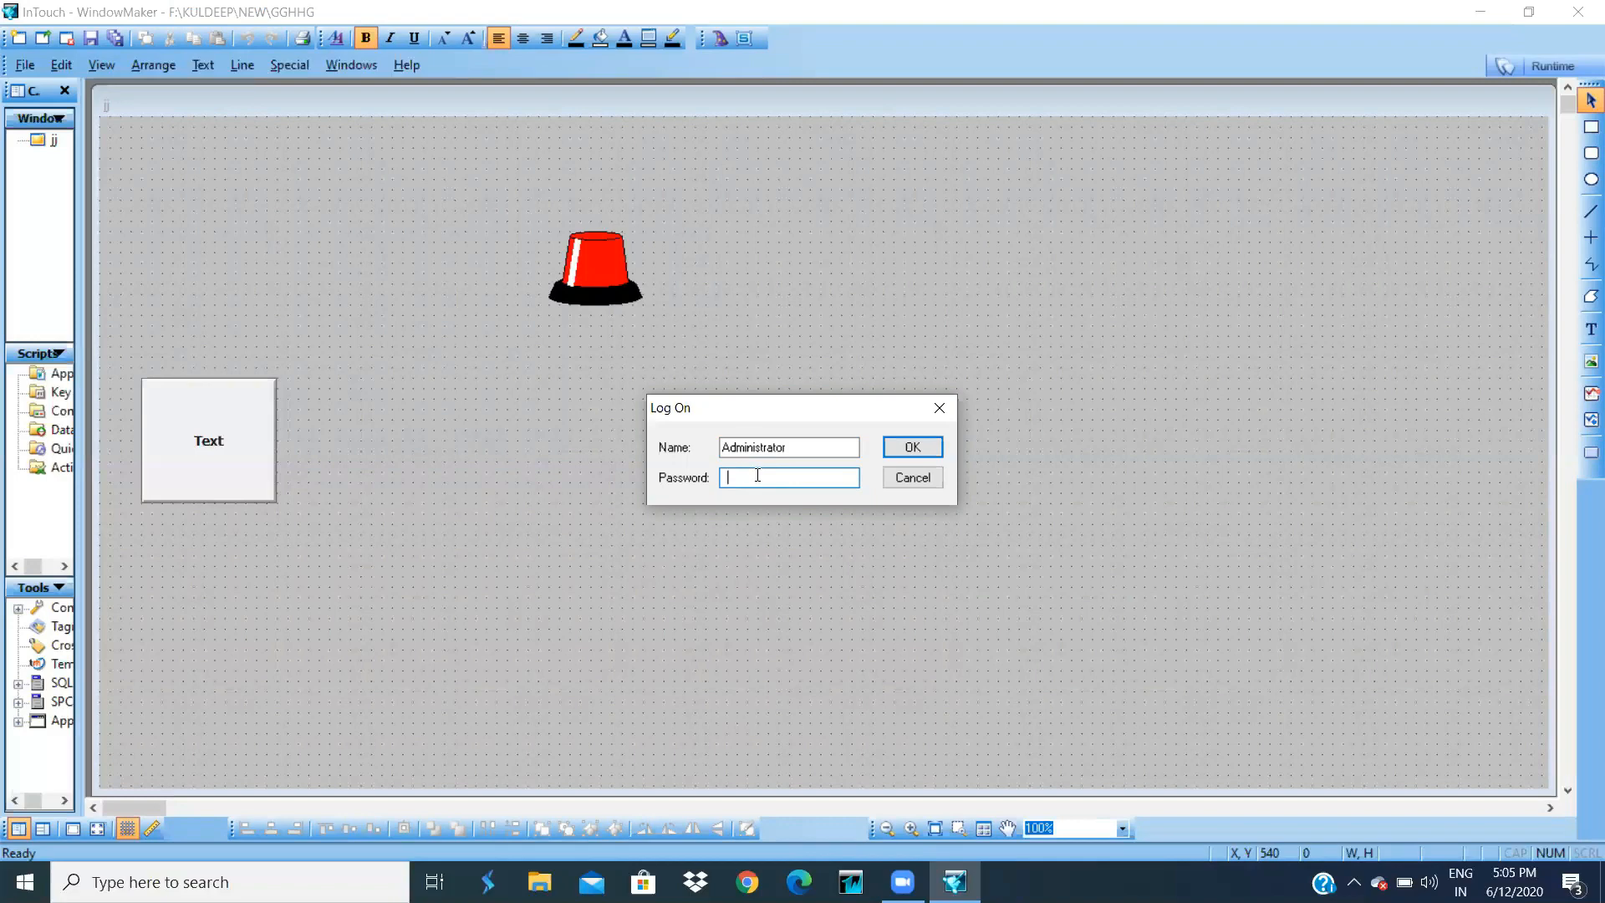
text(******)
key(BackSpace)
key(BackSpace)
key(BackSpace)
key(BackSpace)
key(BackSpace)
key(BackSpace)
text(**********)
key(Return)
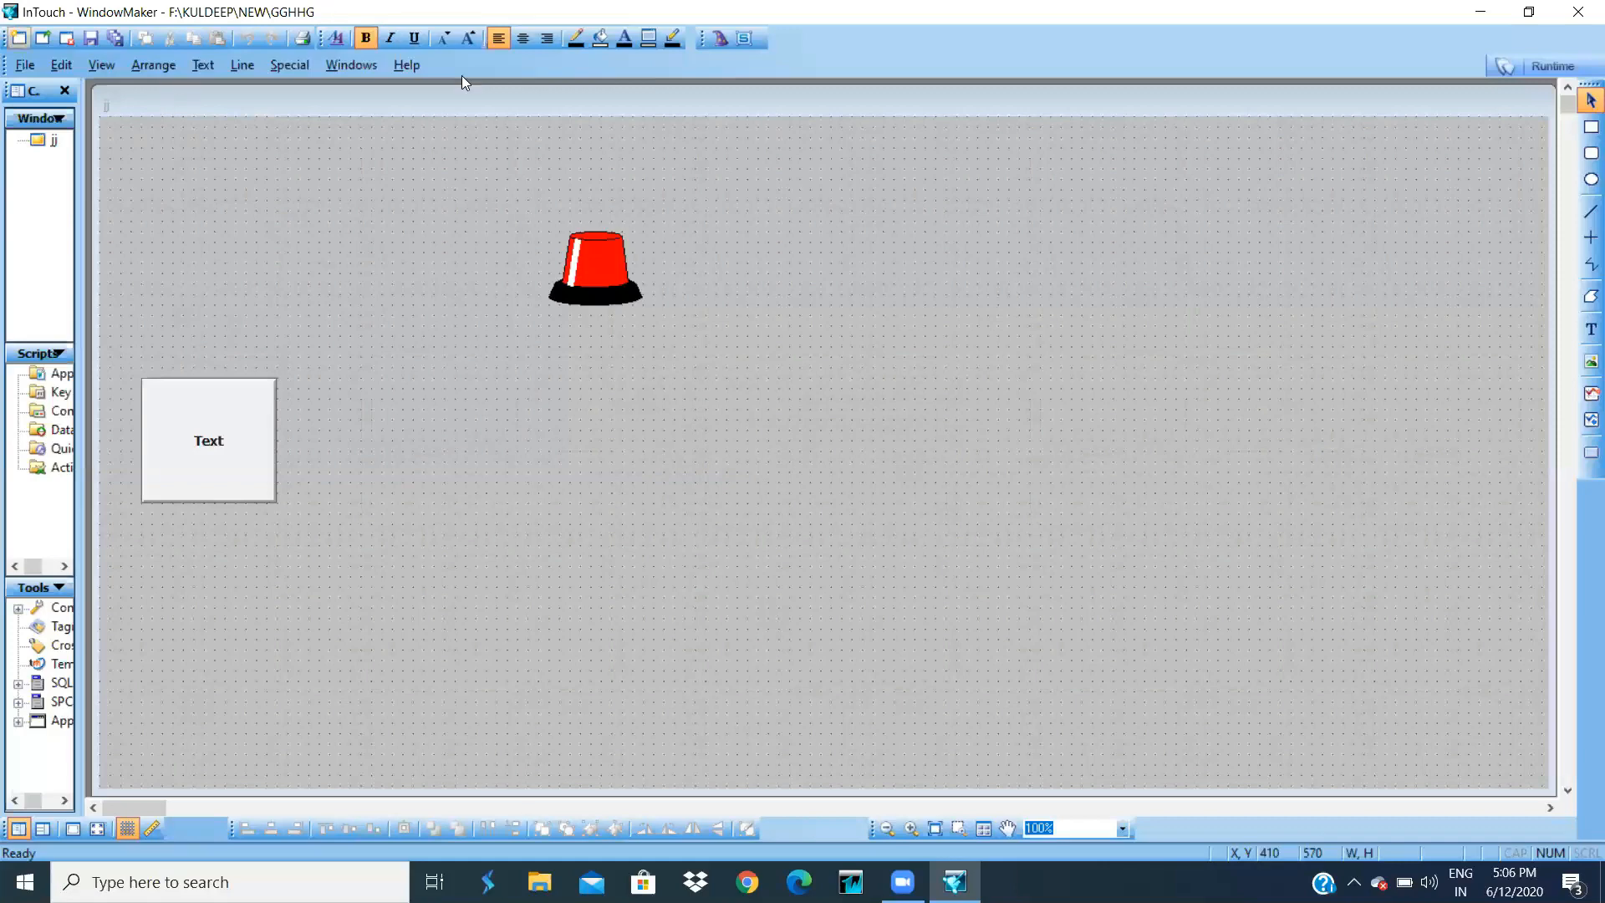
- In Configure Users, enter a new user name and password at access level 9999, add it, and close
click(329, 66)
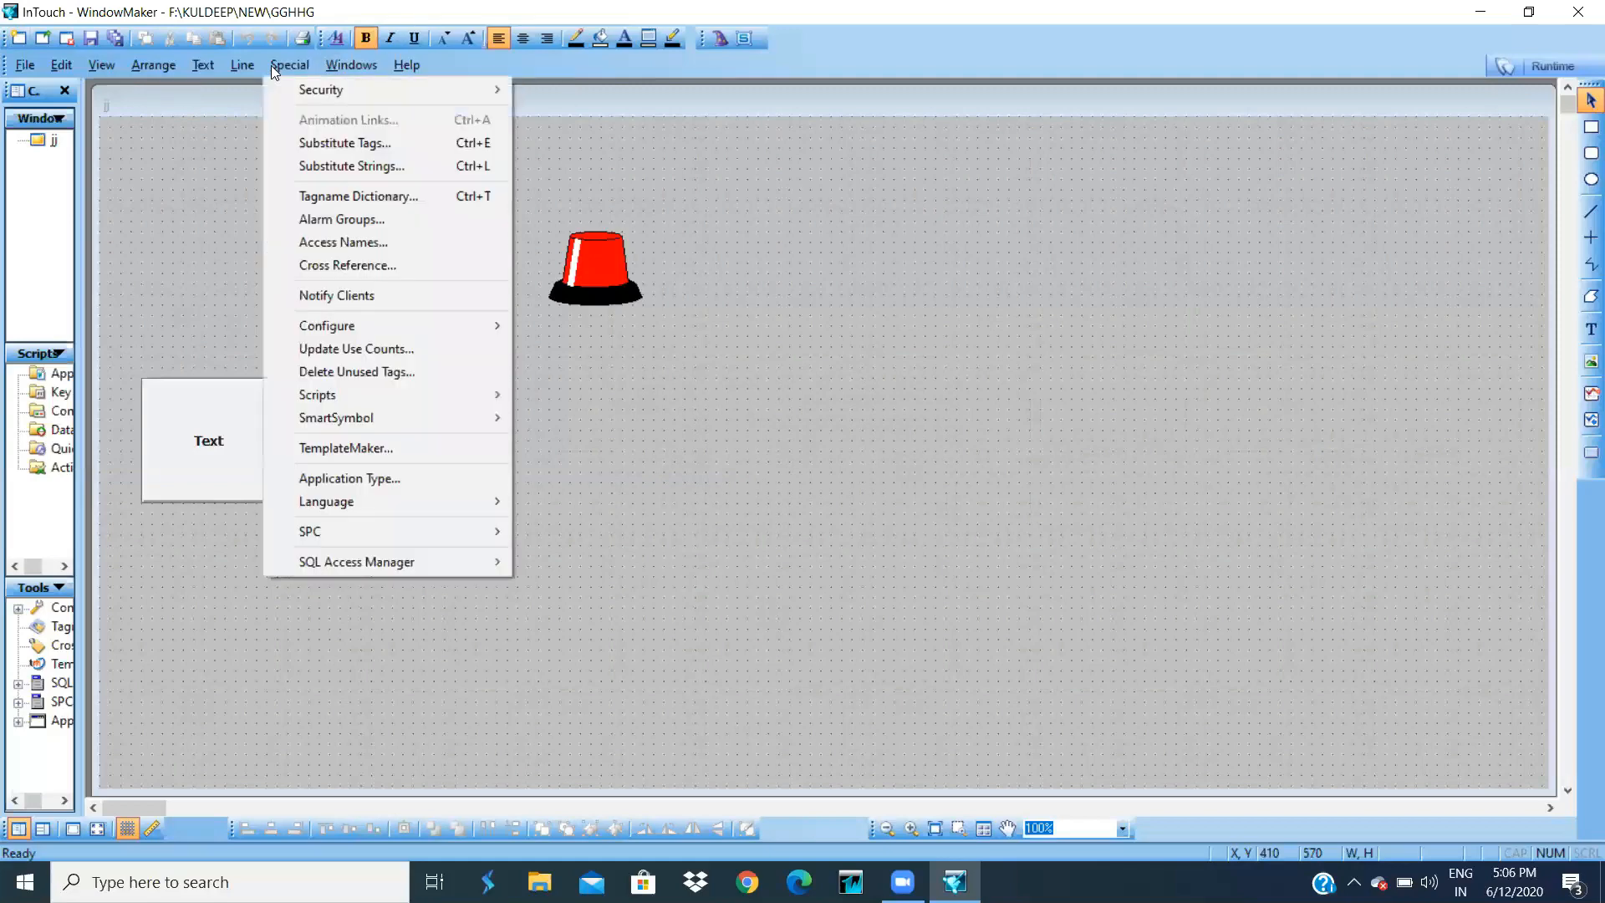
mouse_move(308, 95)
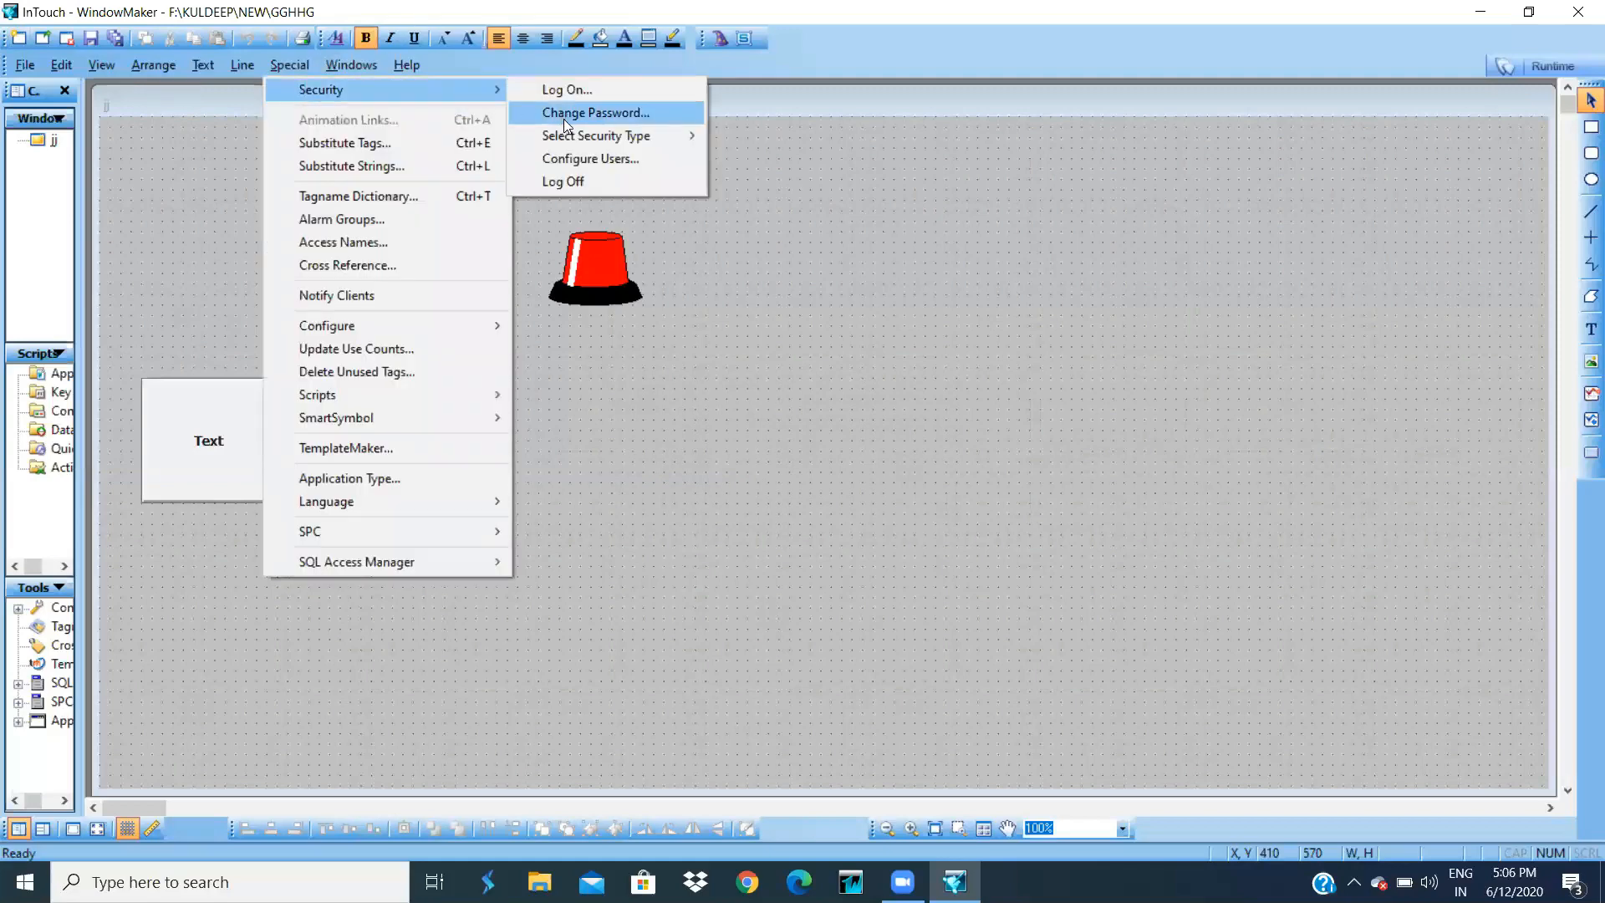
click(579, 166)
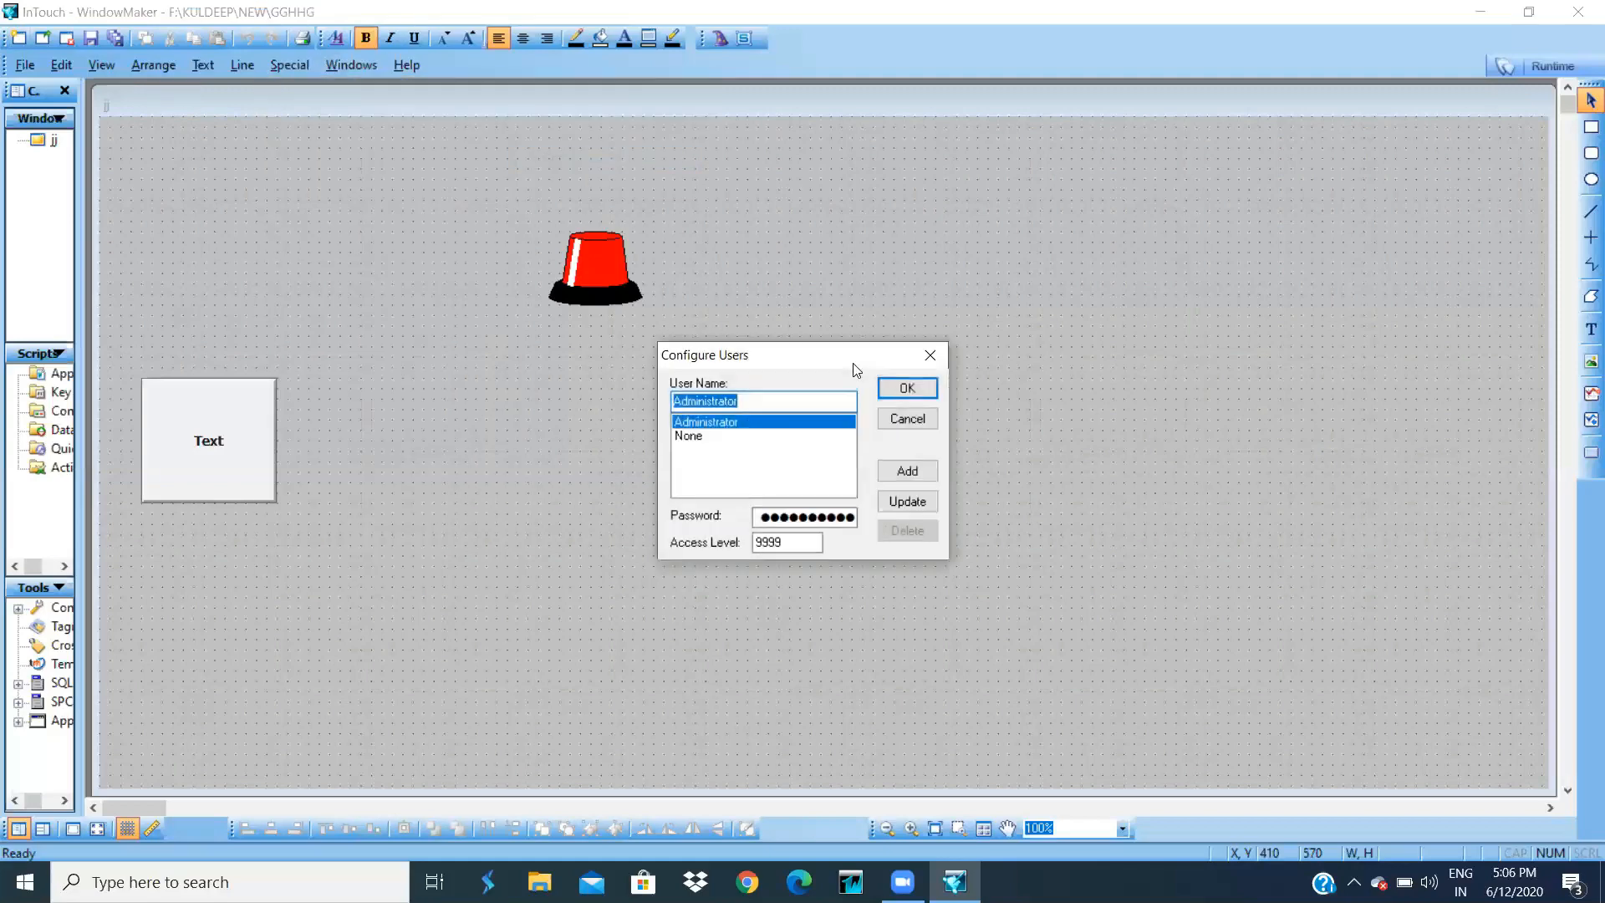
text(kul)
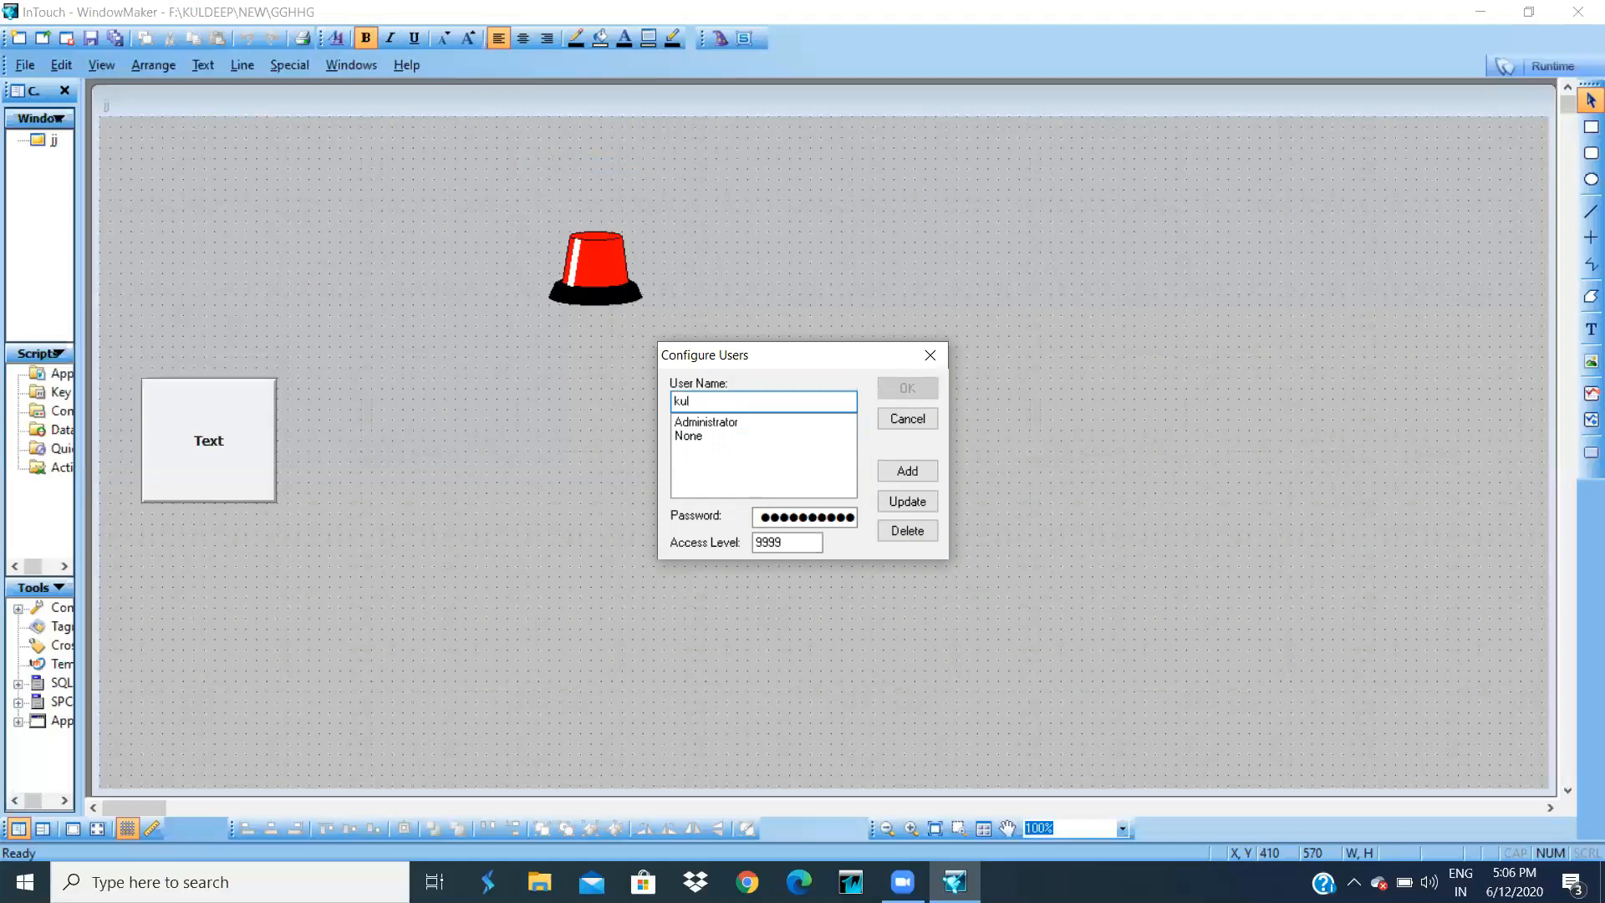
text(deep)
click(852, 519)
key(BackSpace)
key(BackSpace)
key(BackSpace)
key(BackSpace)
key(BackSpace)
key(BackSpace)
key(BackSpace)
key(BackSpace)
key(BackSpace)
key(BackSpace)
key(BackSpace)
text(1)
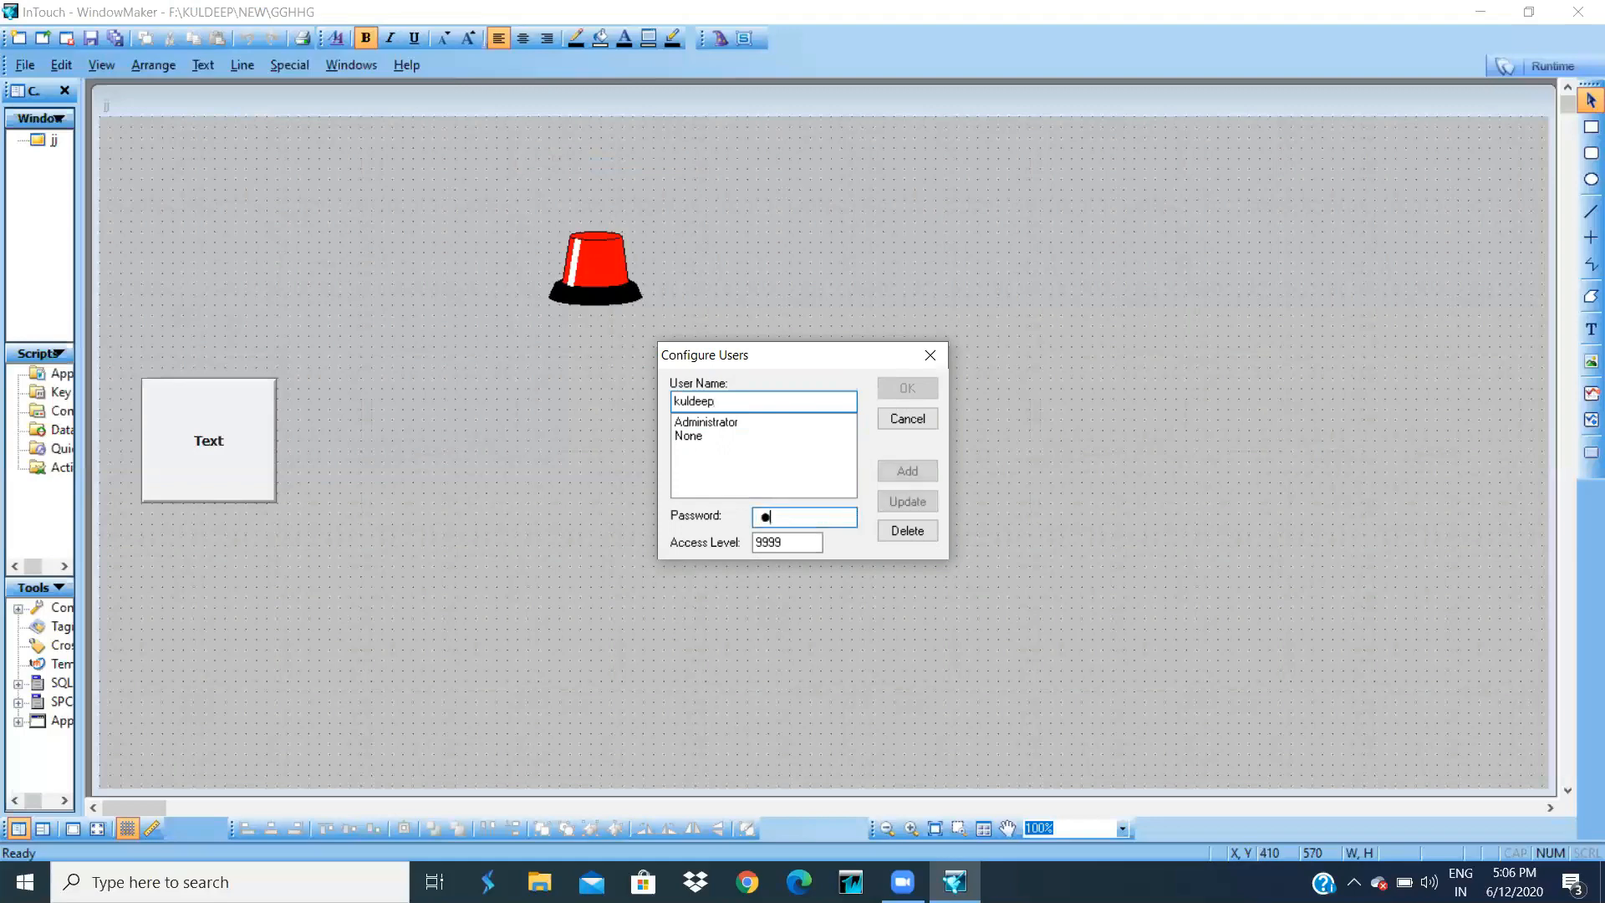
text(23)
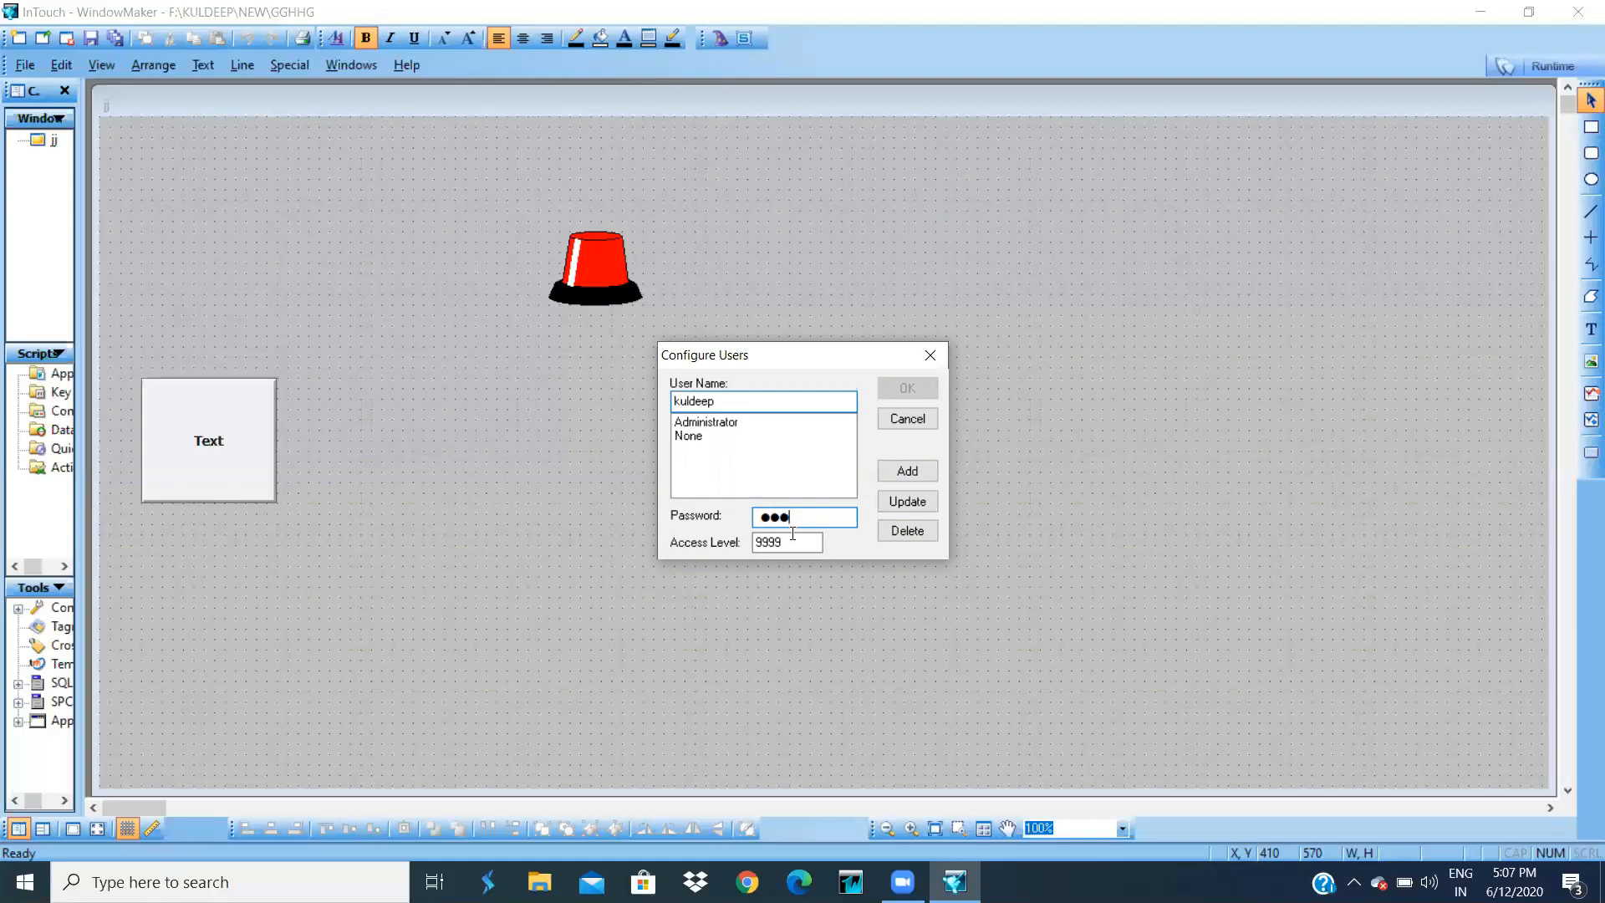
click(896, 472)
click(905, 389)
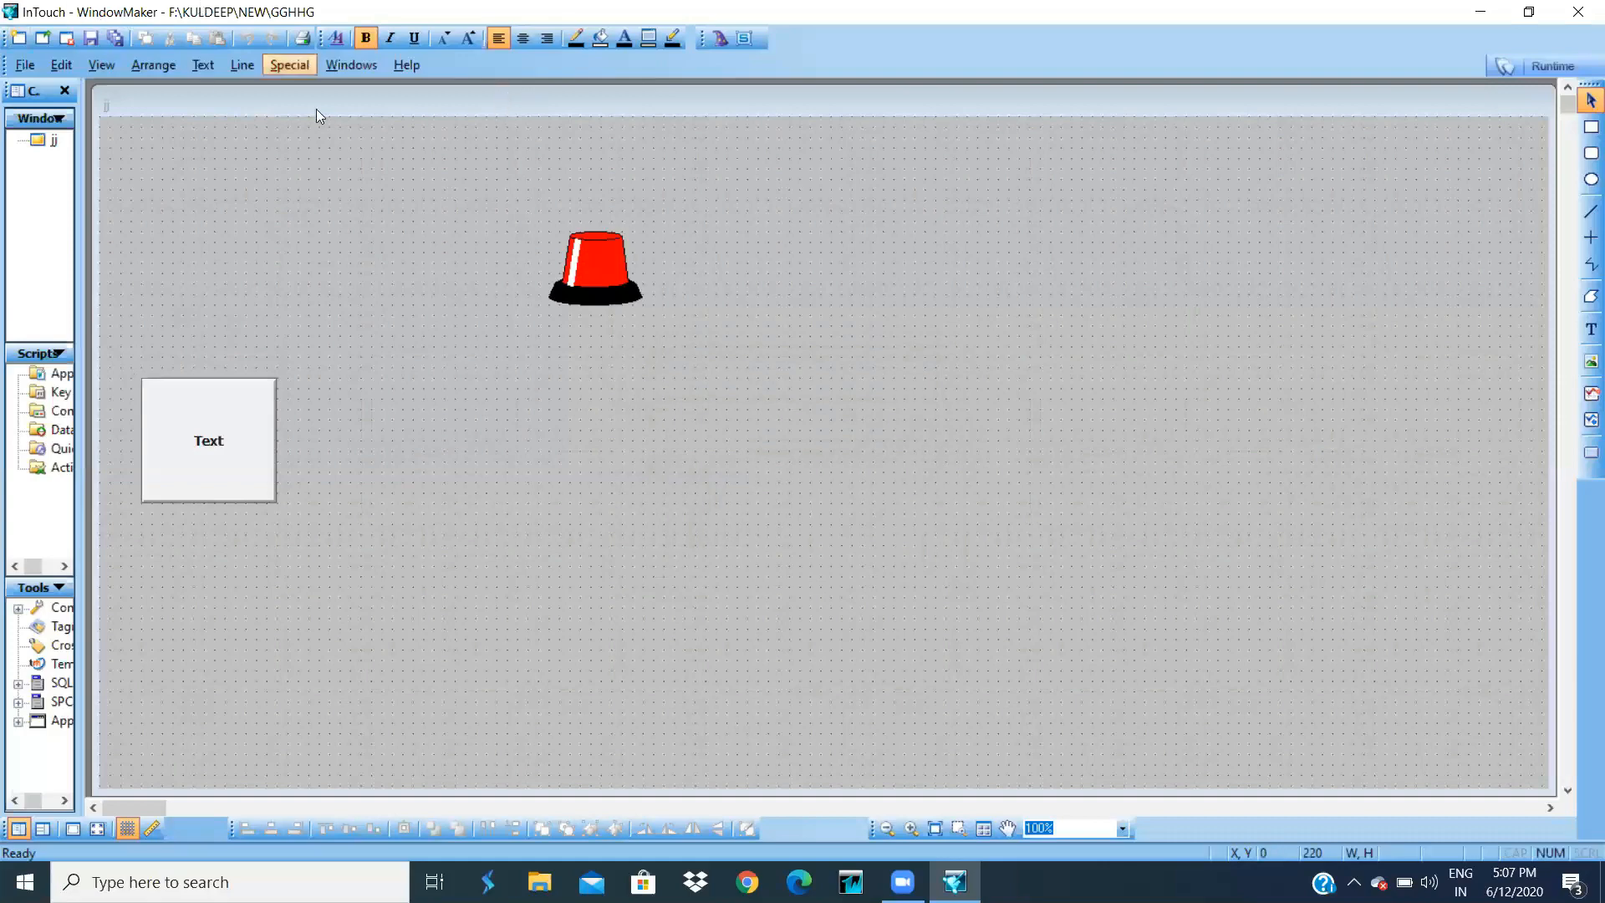
- Give the Text button a visibility link with expression $AccessLevel == 9999
click(186, 434)
double_click(185, 435)
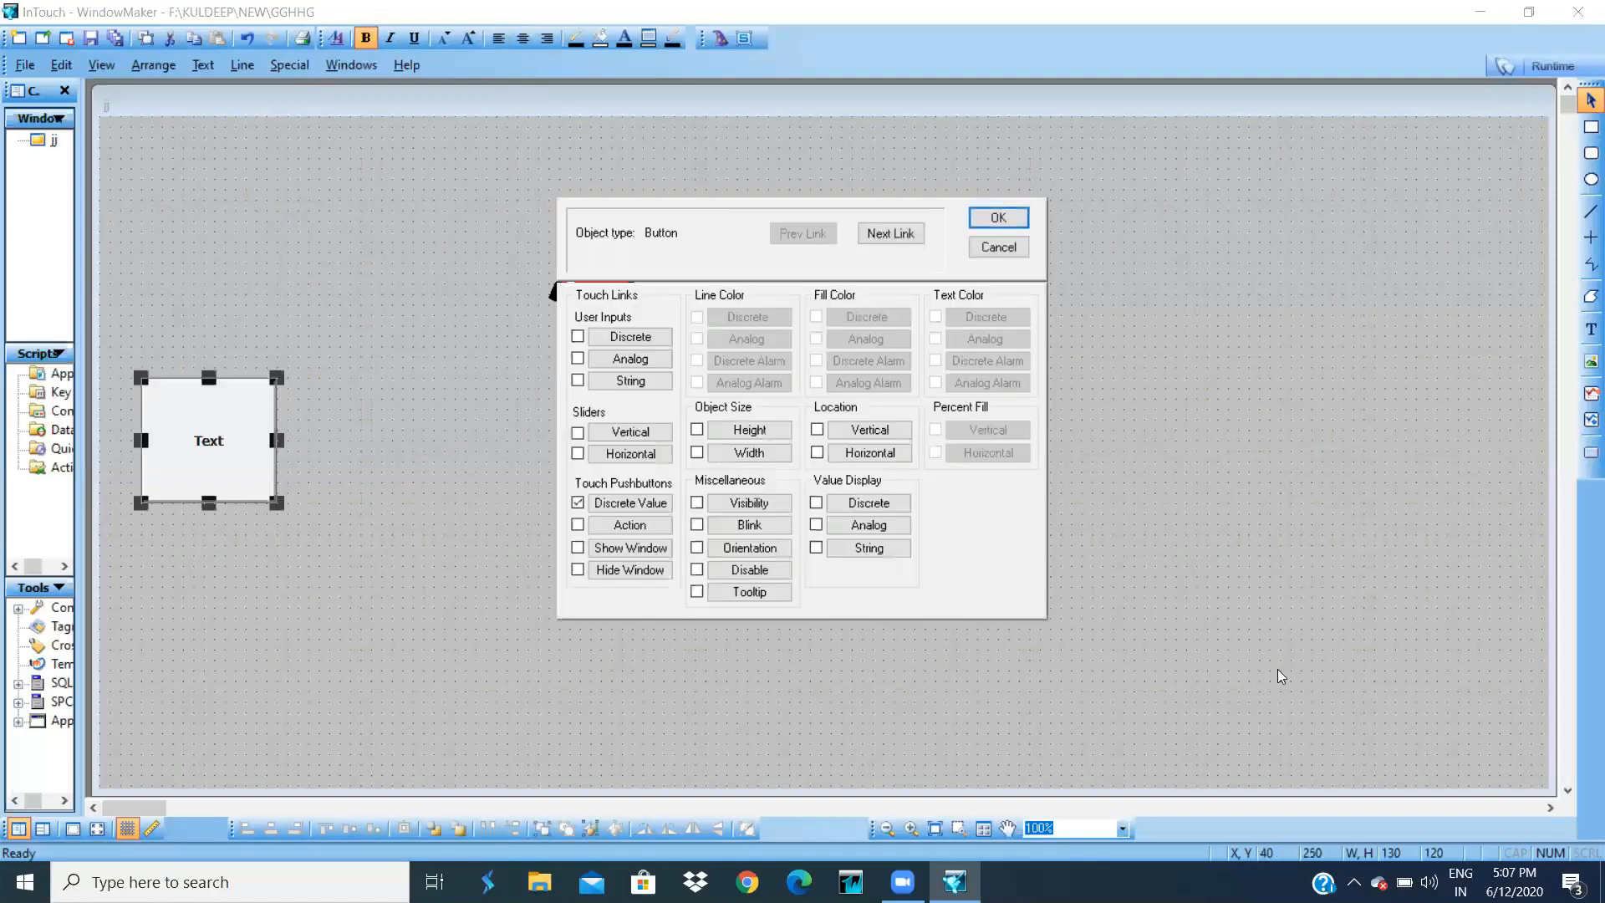
click(761, 506)
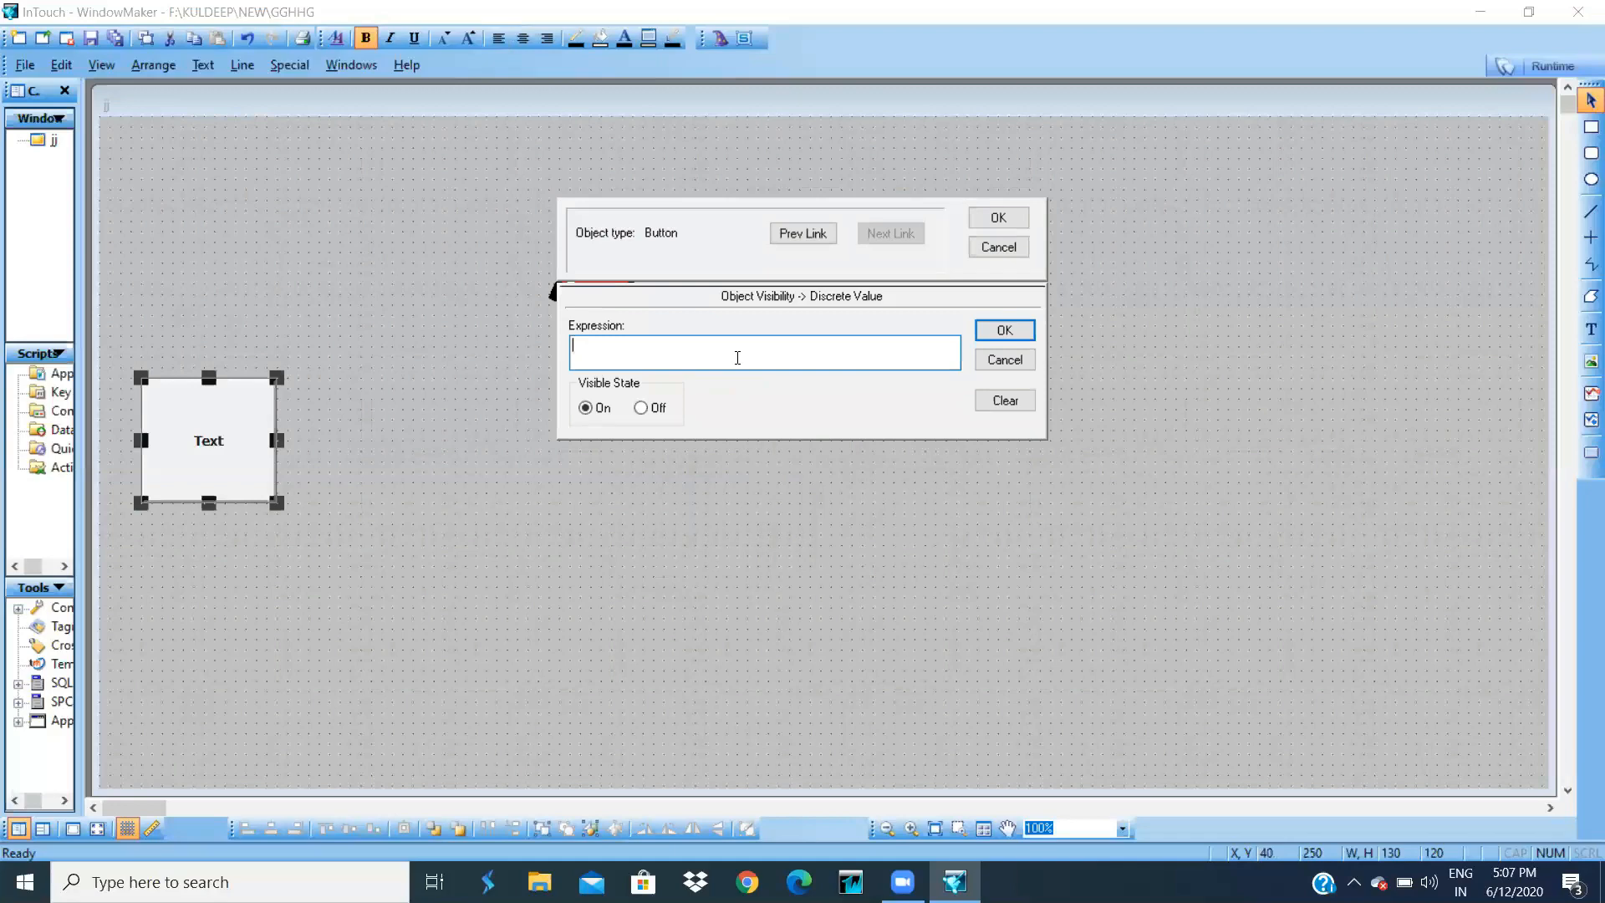
double_click(738, 358)
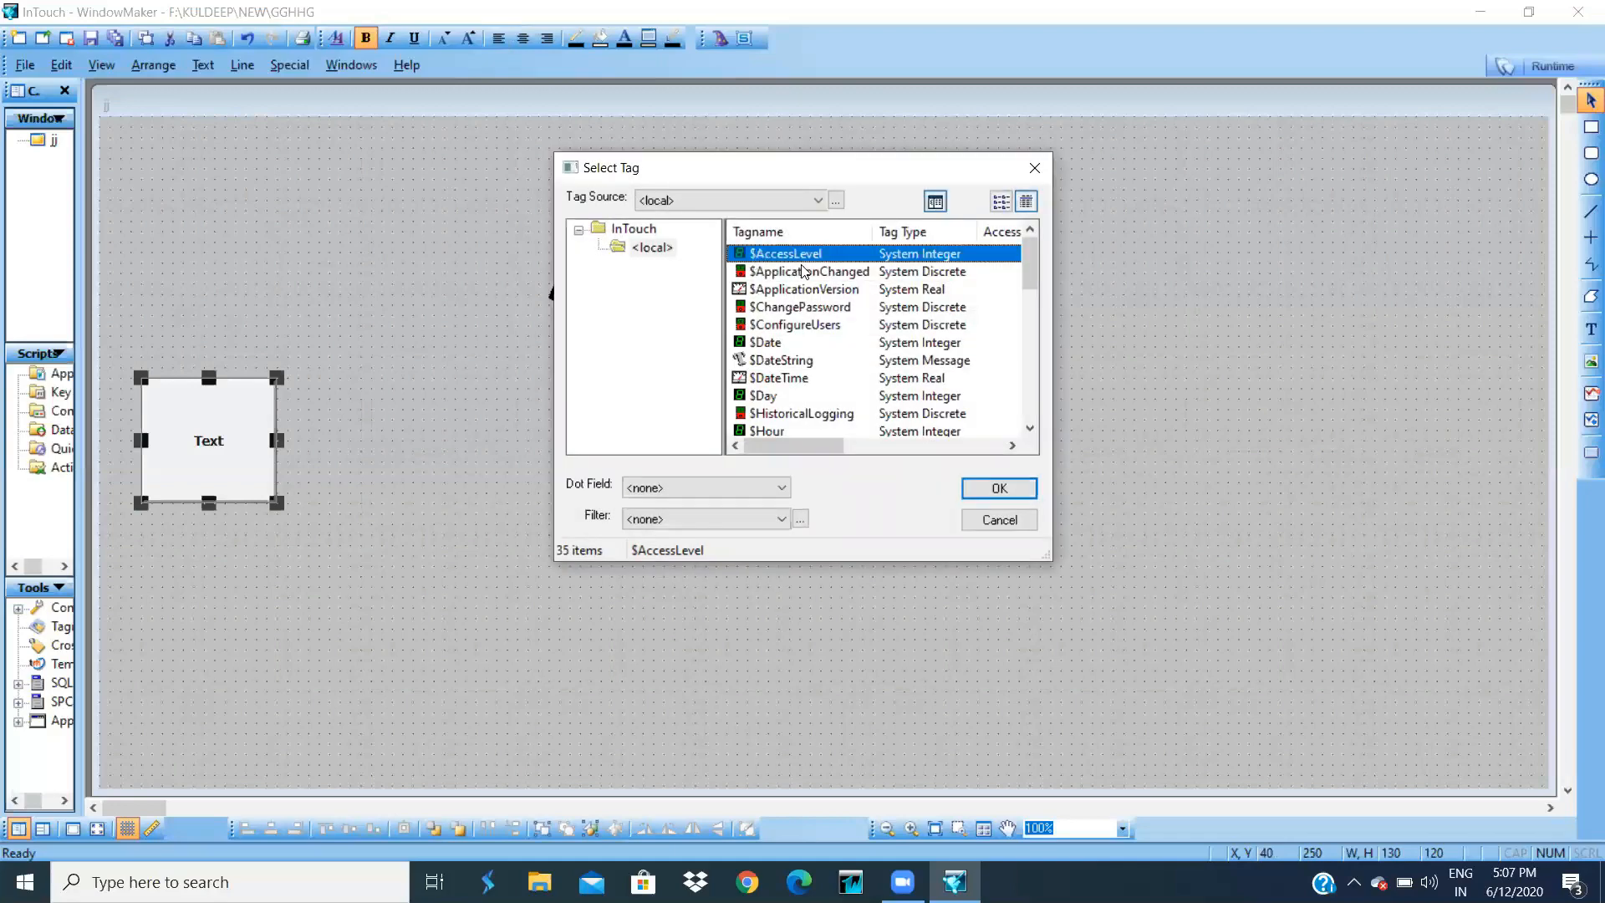
click(968, 491)
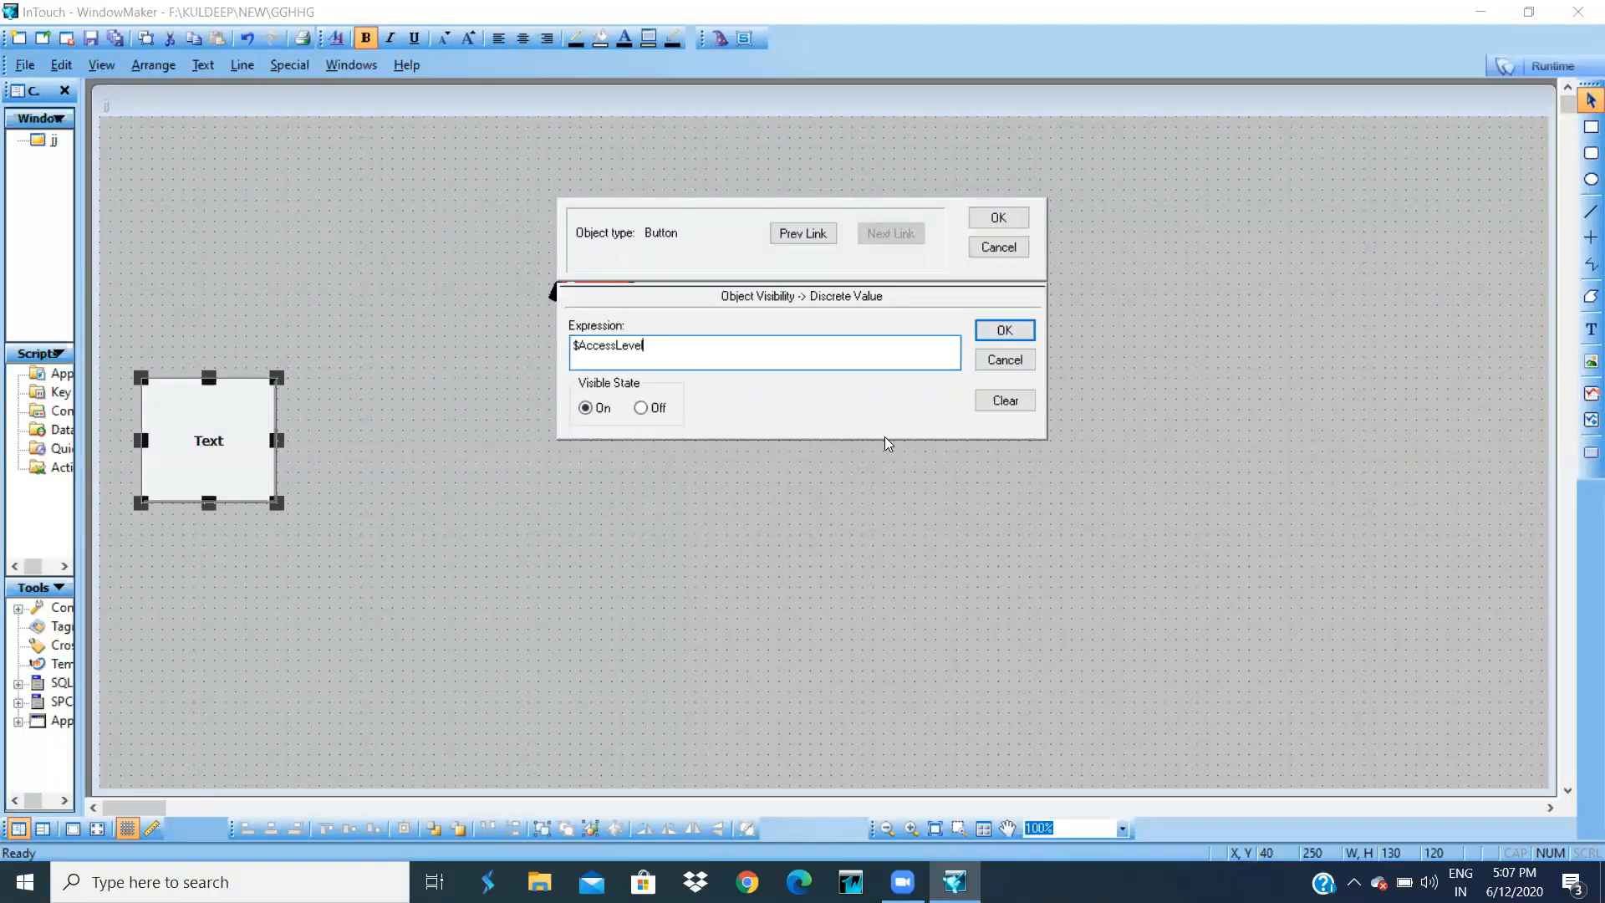
text(== 9999)
click(1030, 326)
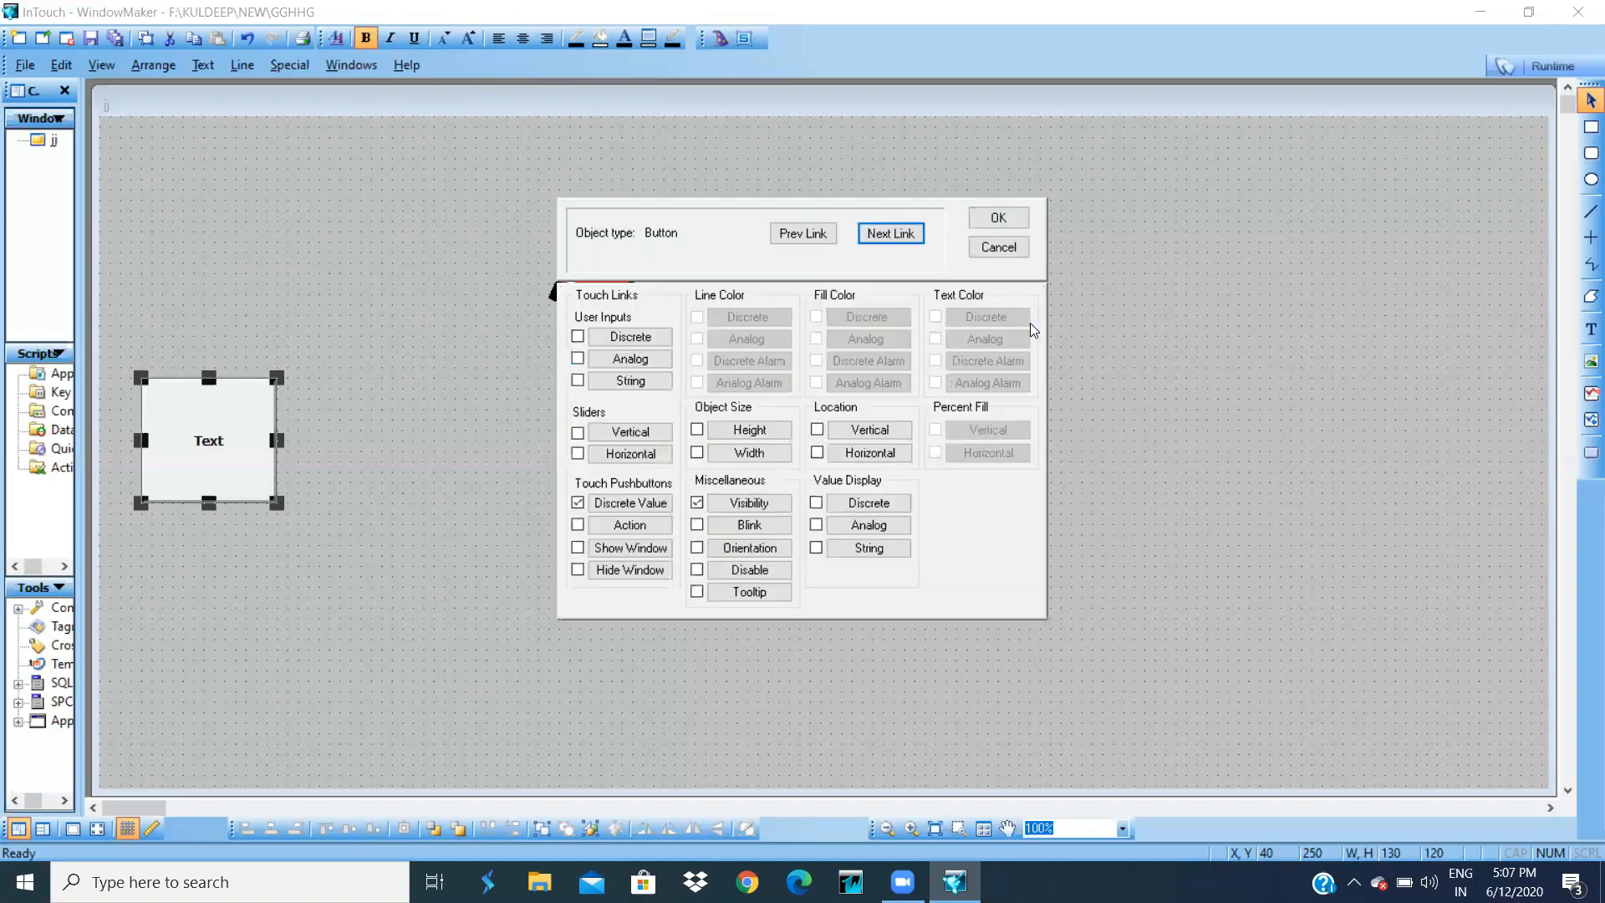
click(998, 219)
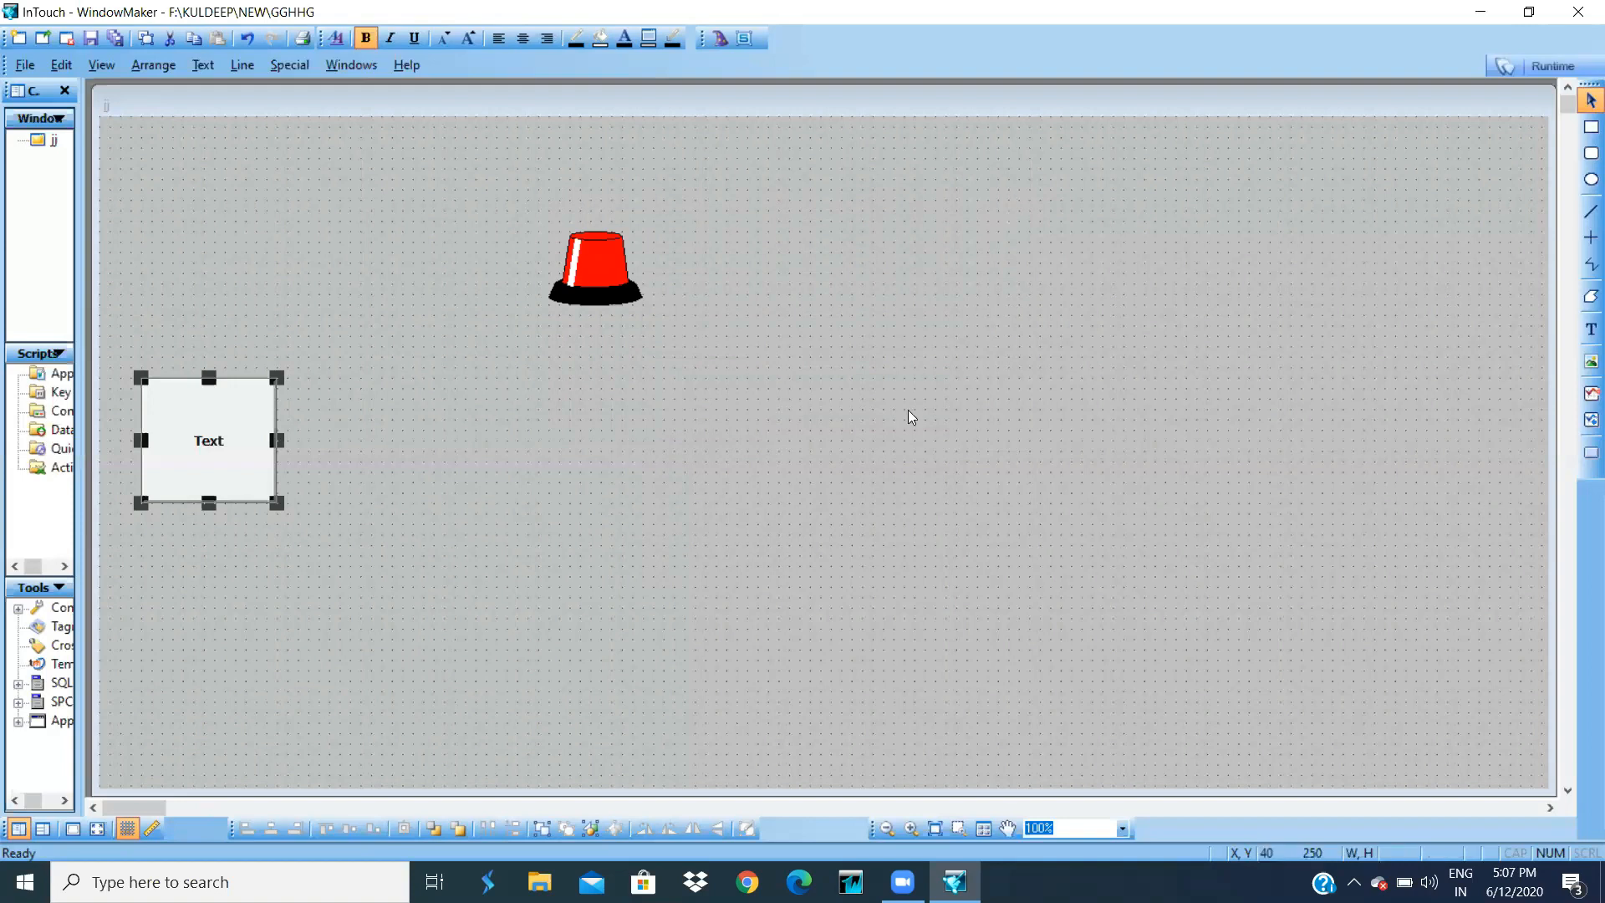
- Start runtime and dismiss the license and demo-mode notices
click(1543, 65)
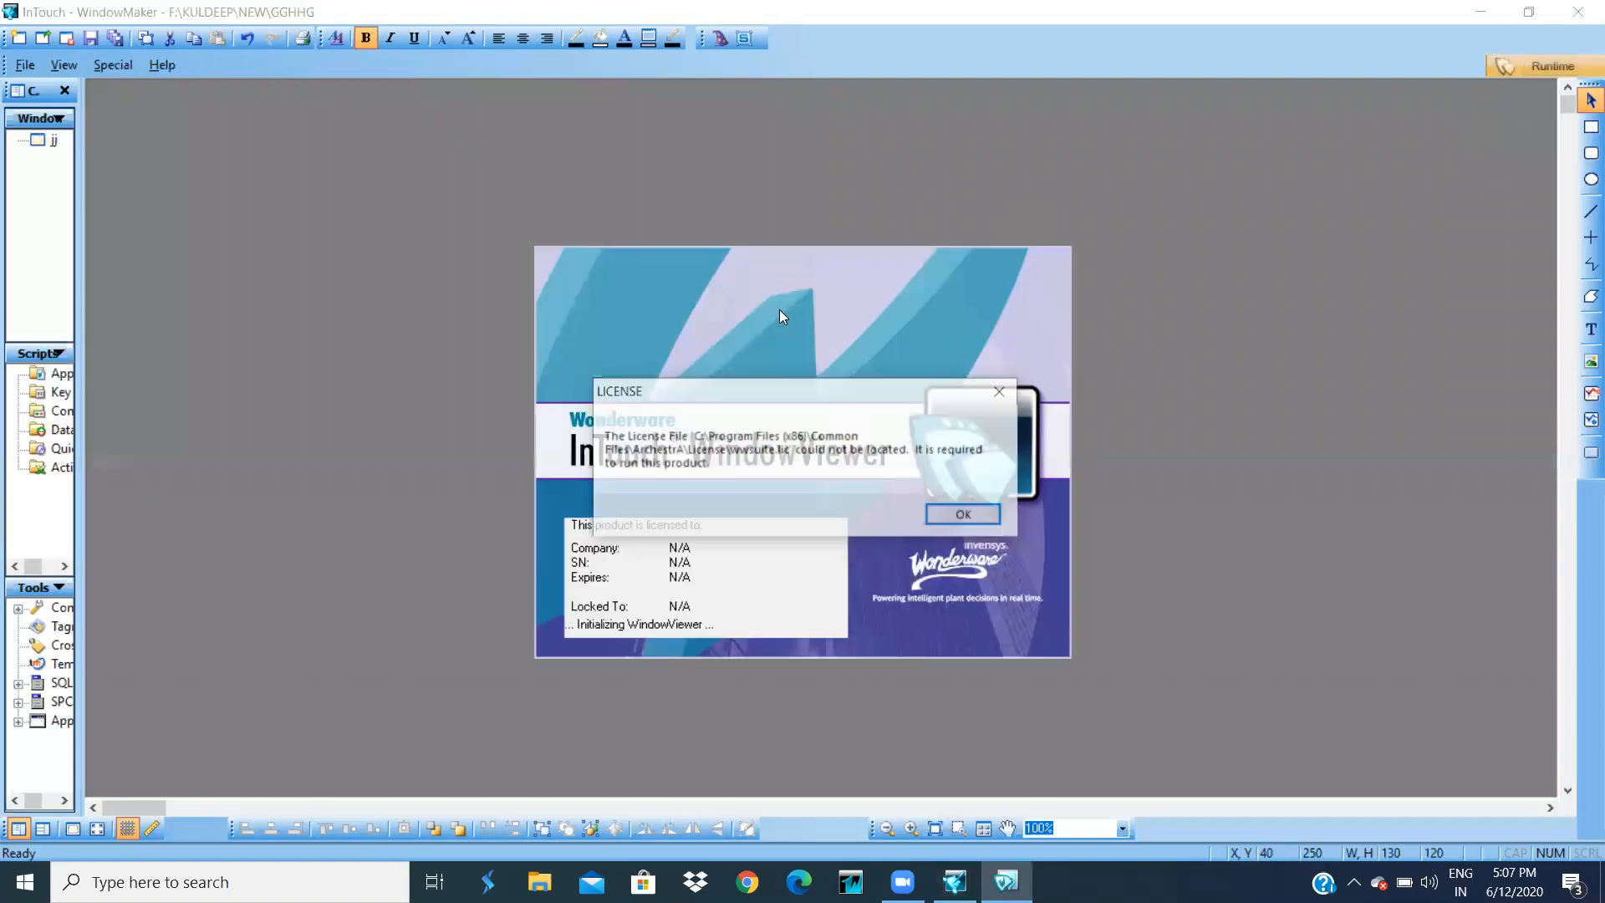
click(943, 520)
click(945, 516)
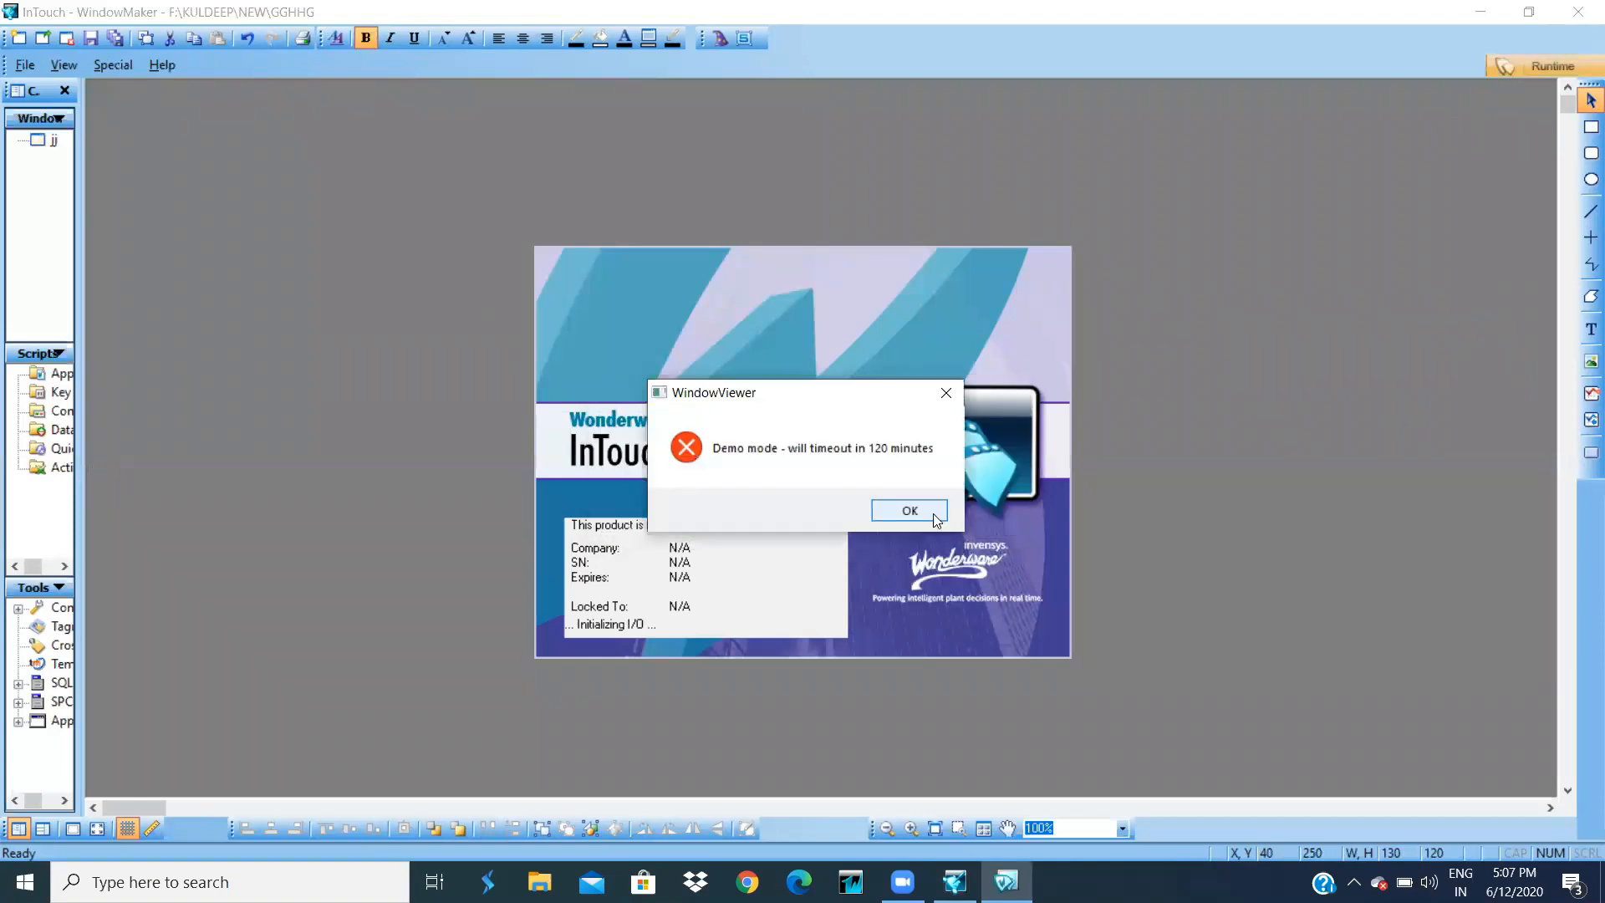
click(910, 510)
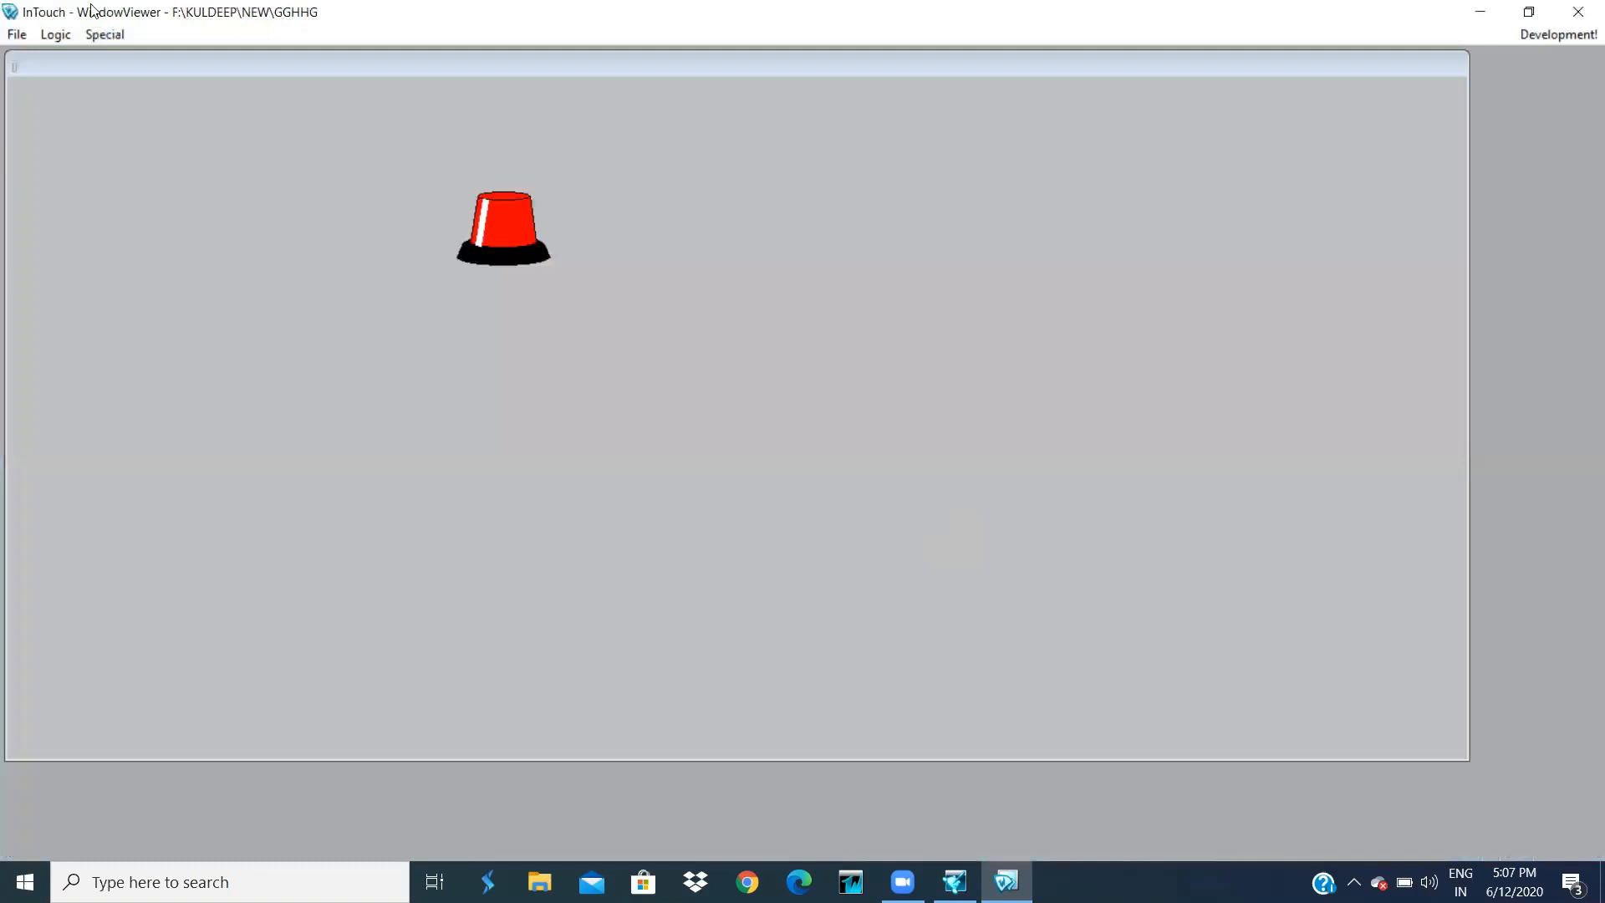
- Log on as the new user with their password, press Text to turn the light green, then return to Development
click(106, 34)
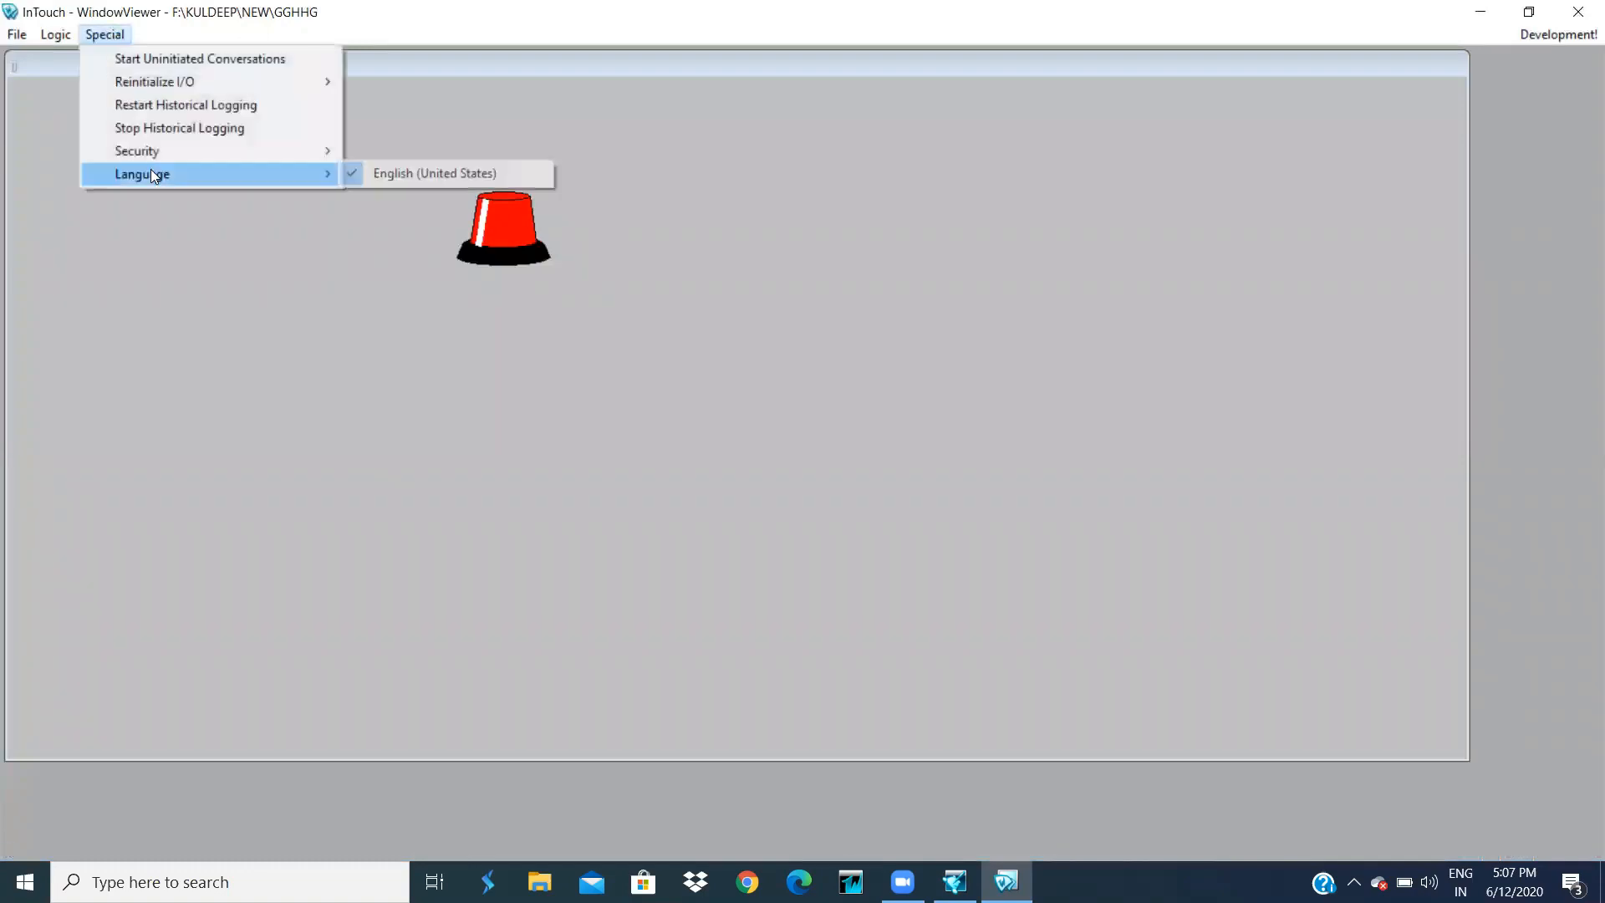
mouse_move(157, 152)
click(378, 150)
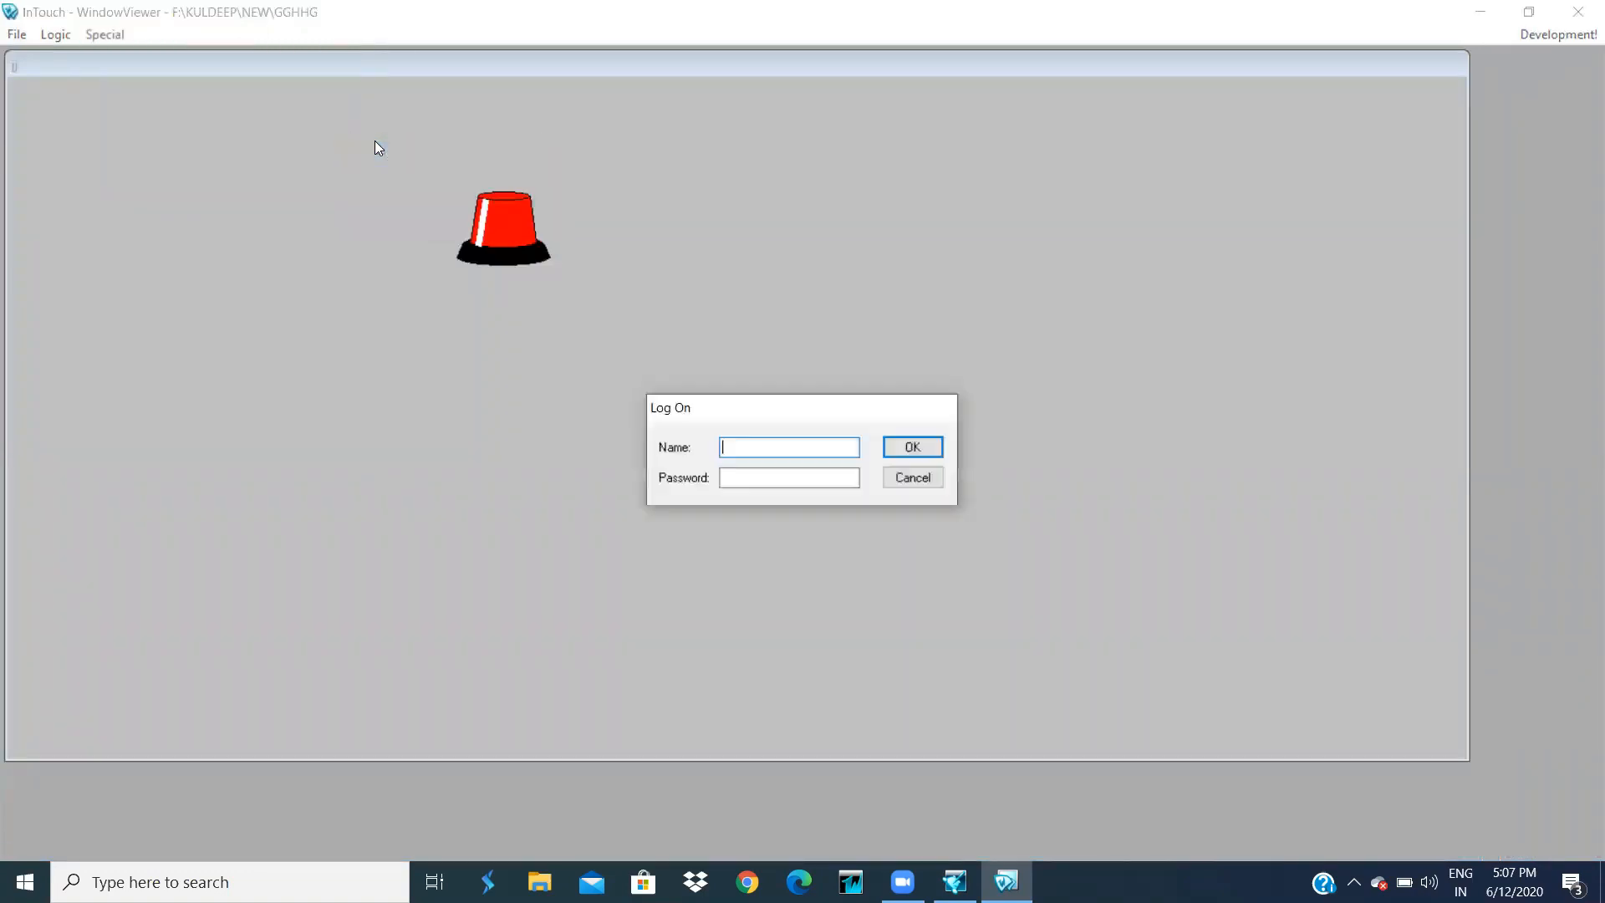
text(kuldeep)
click(739, 484)
text(123)
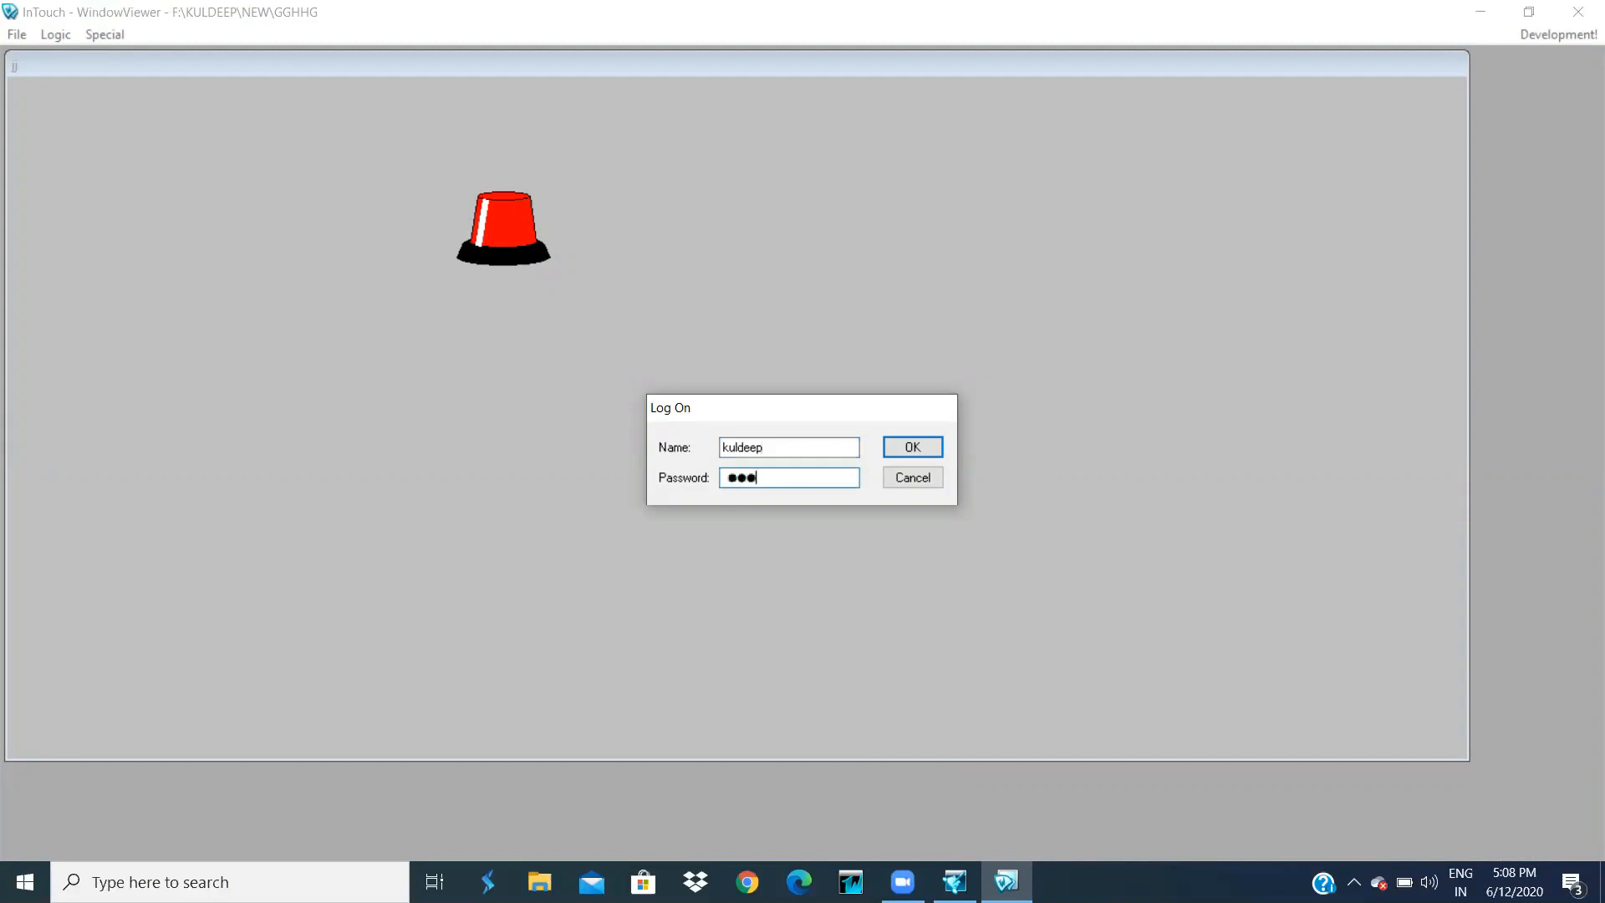
click(937, 445)
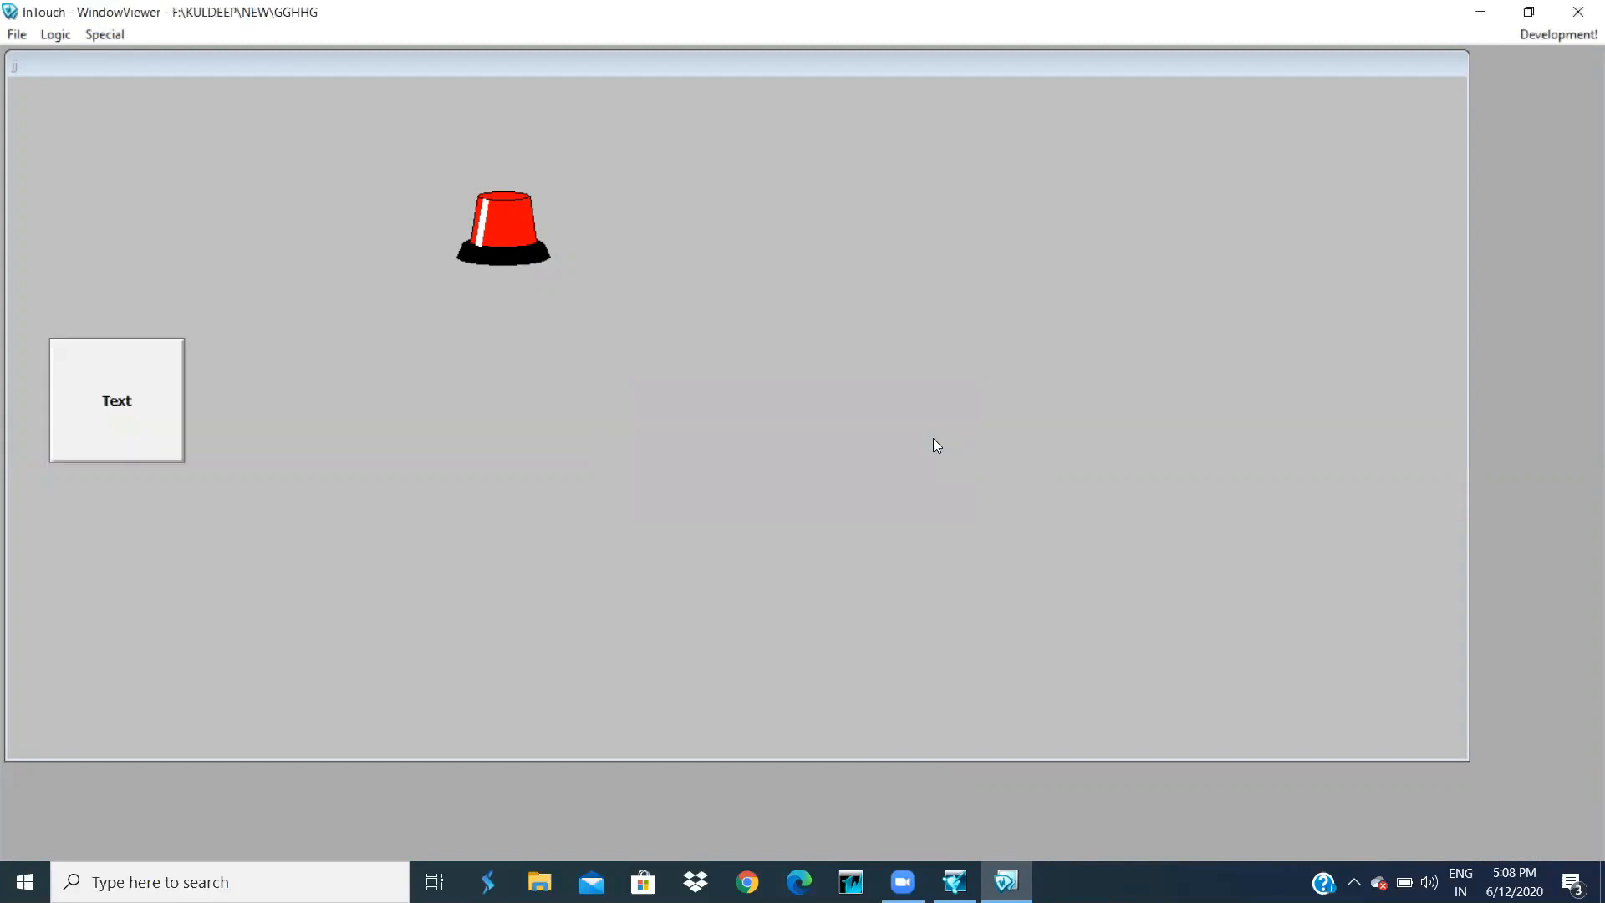
click(130, 398)
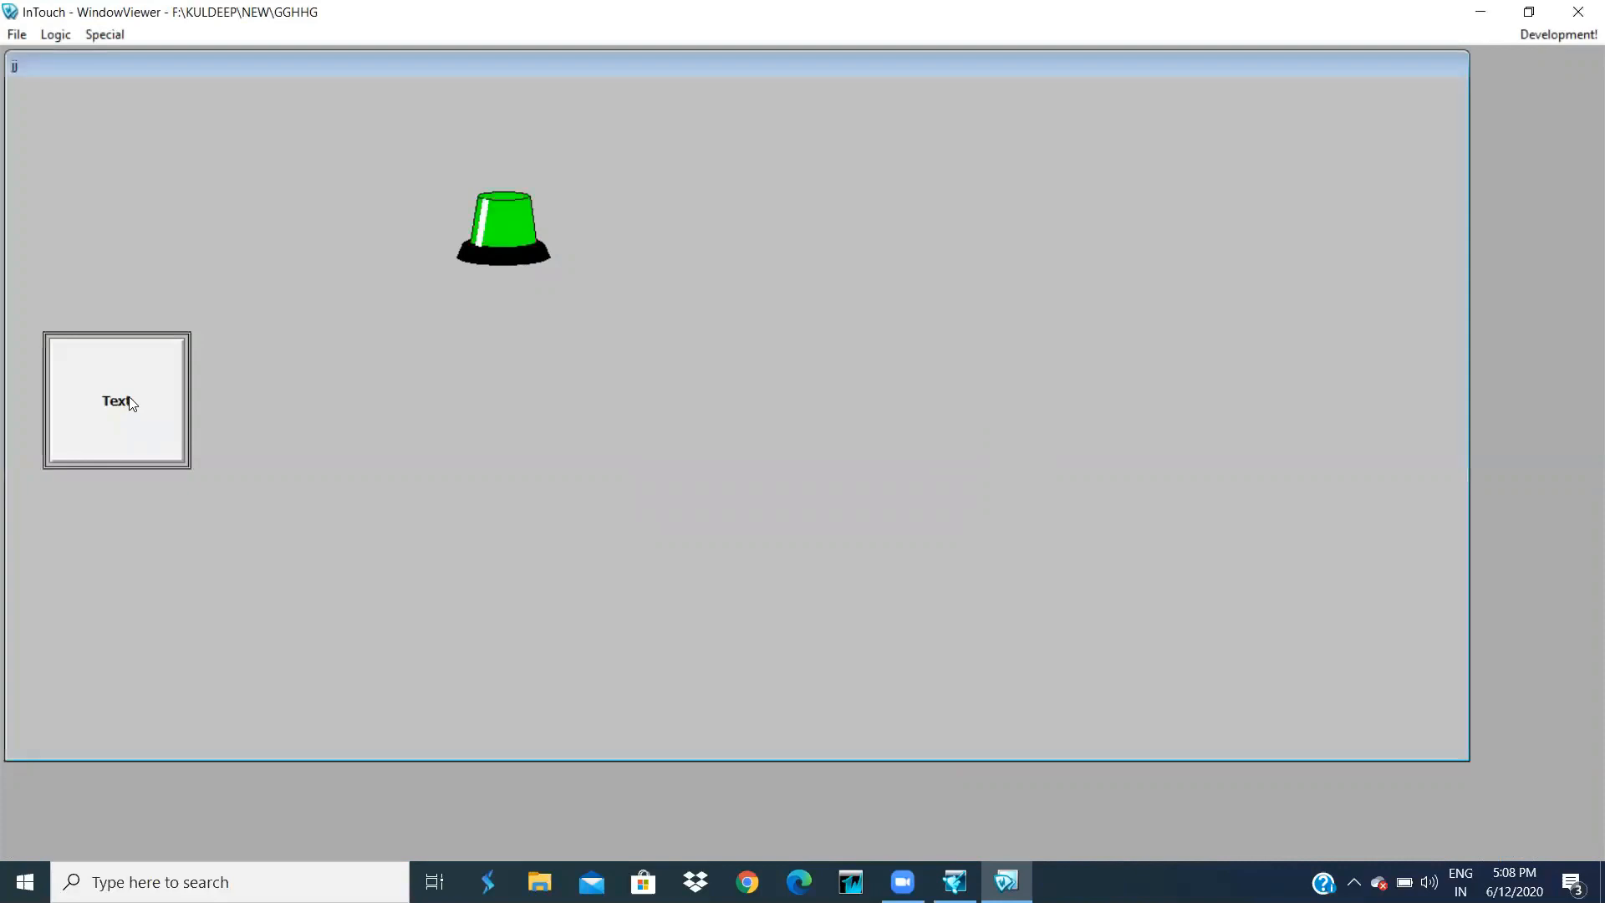
click(1579, 37)
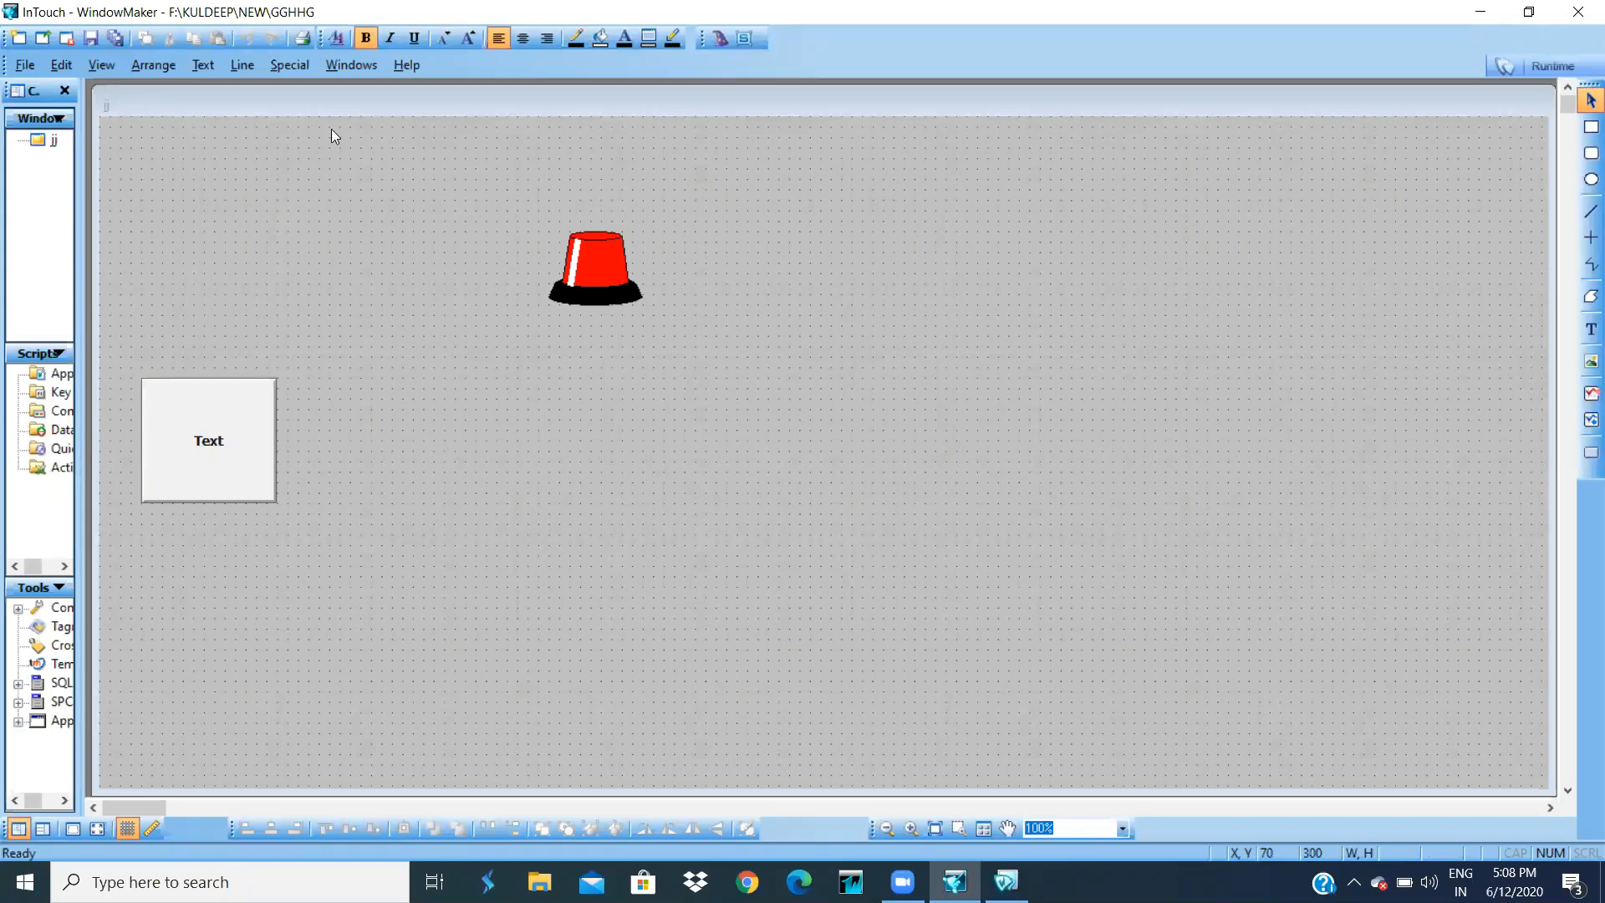
- Draw two rectangles to the right of the Text button, the second one wider
click(1592, 127)
drag(465, 440, 611, 544)
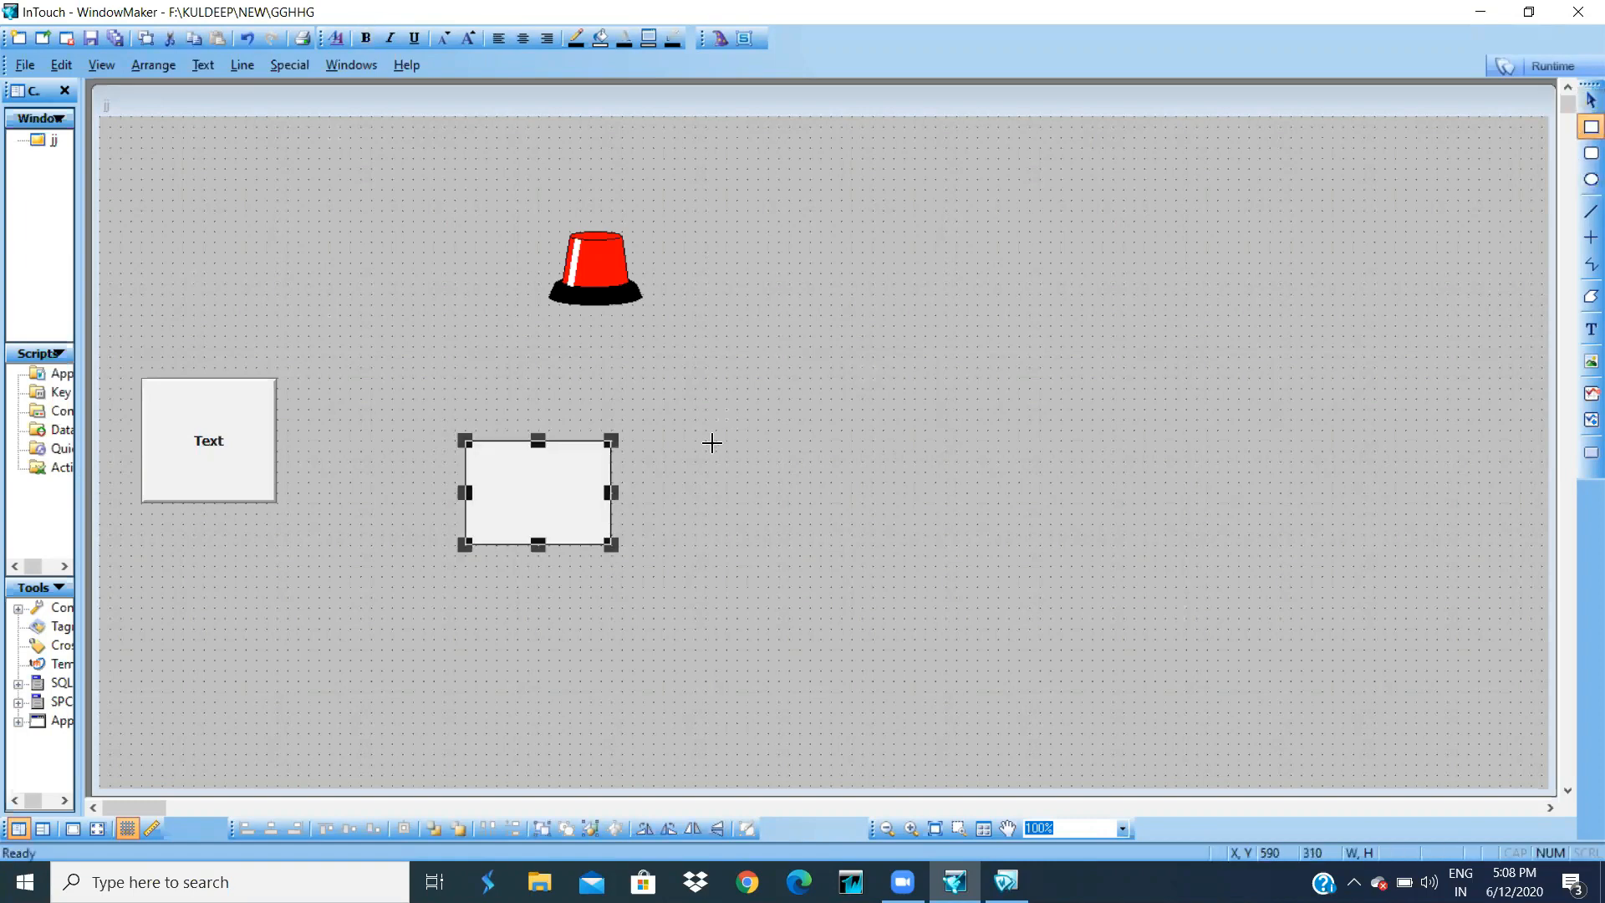
drag(717, 441, 977, 545)
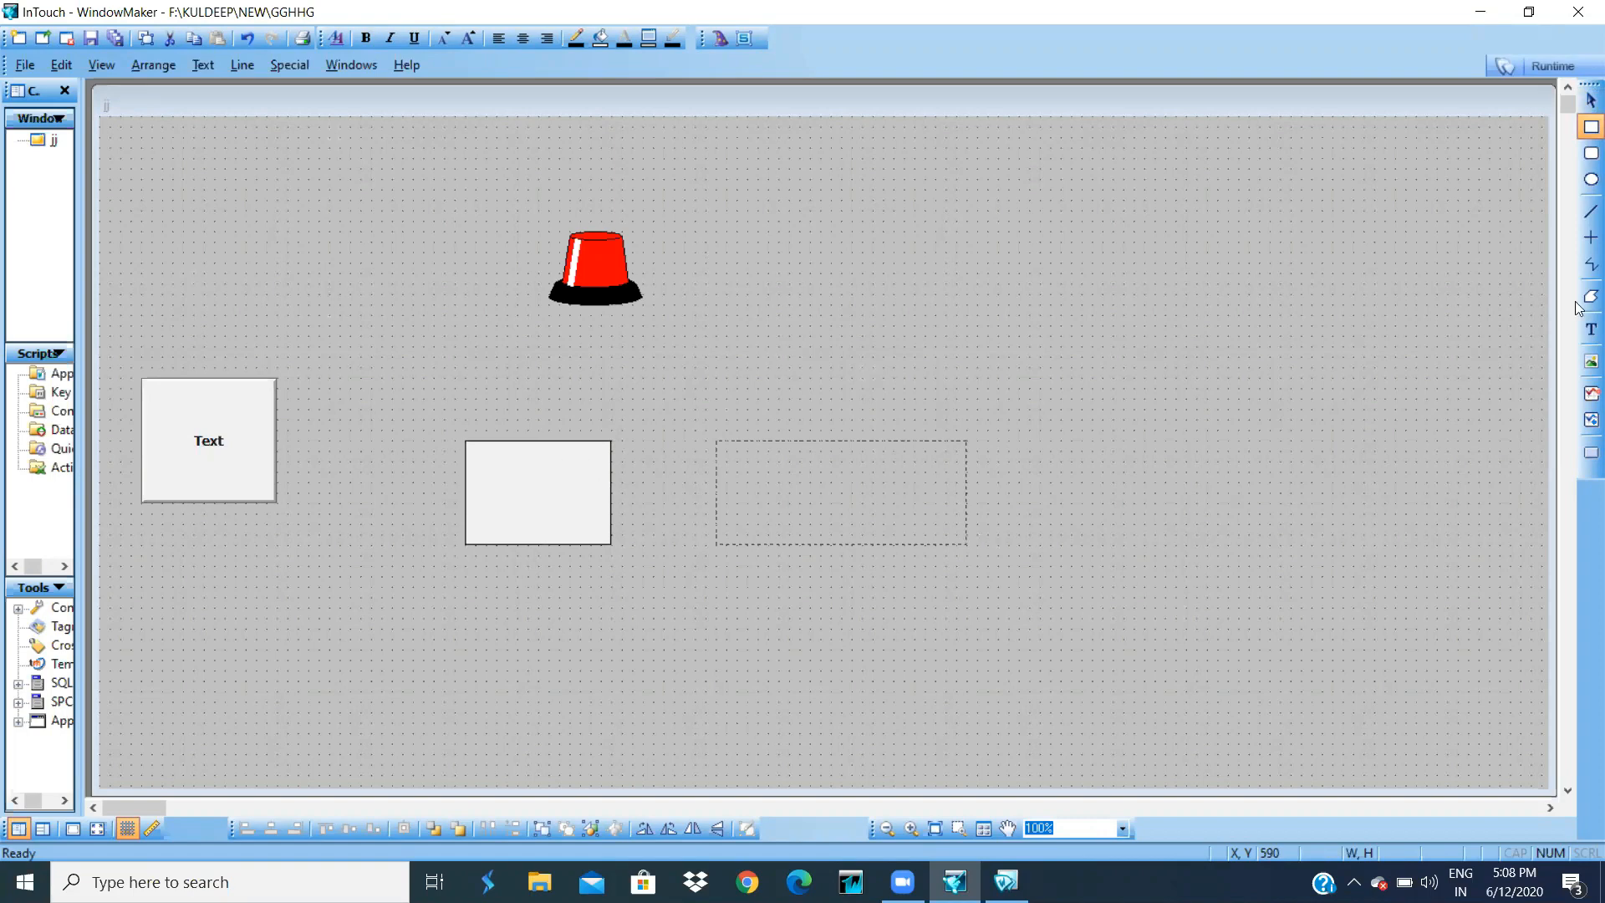
- Label the first rectangle 'id' and the second 'pwd'
click(1591, 328)
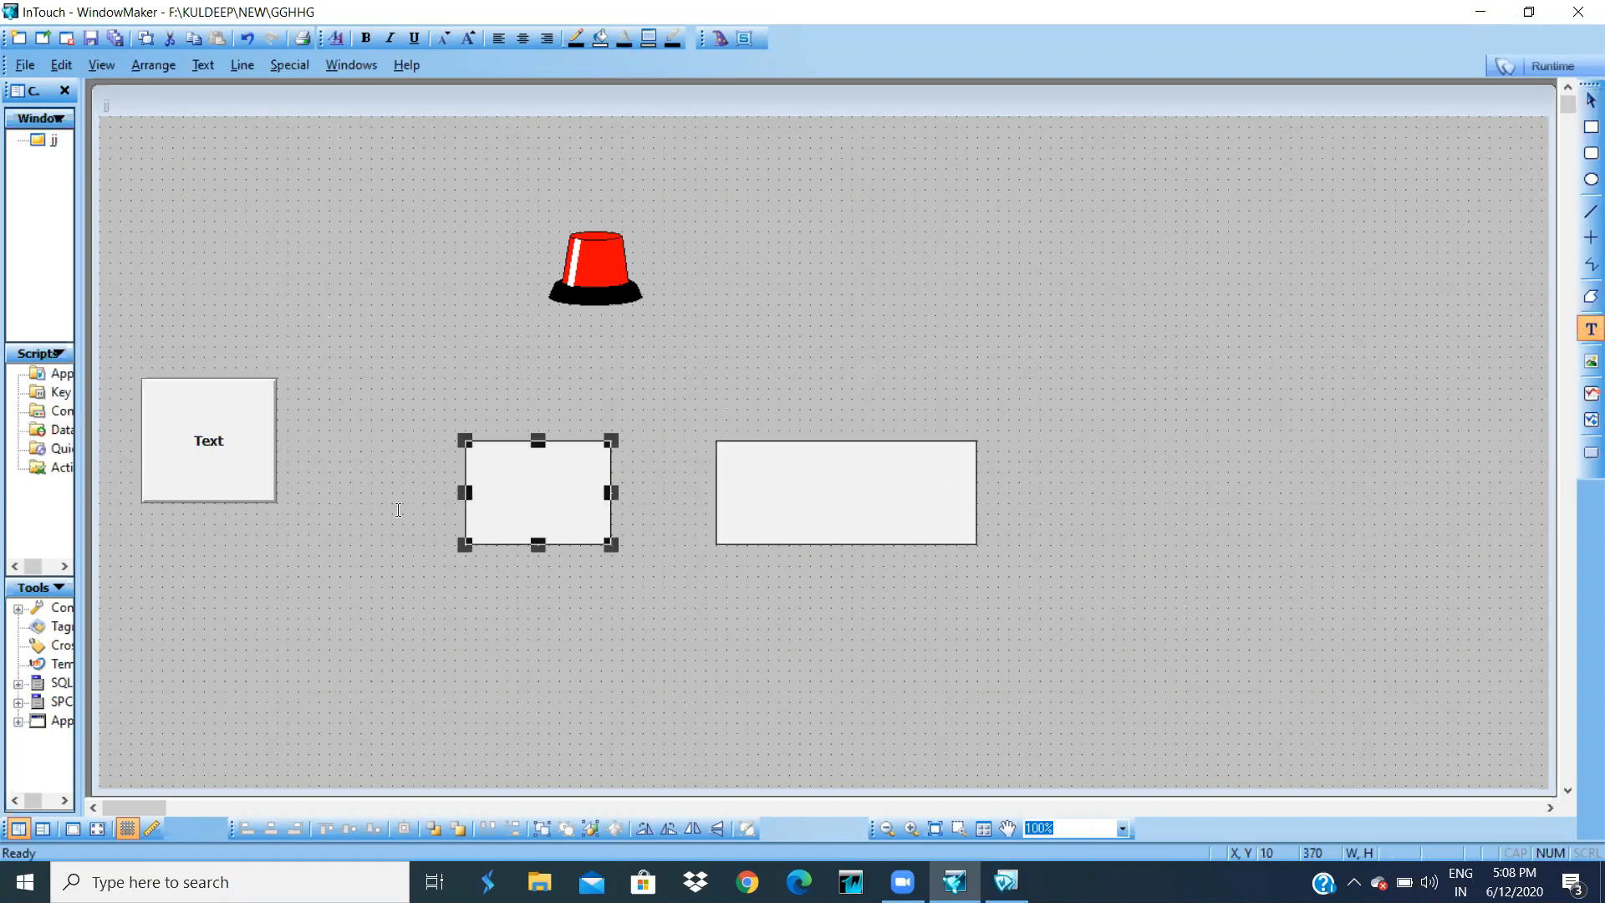
click(517, 492)
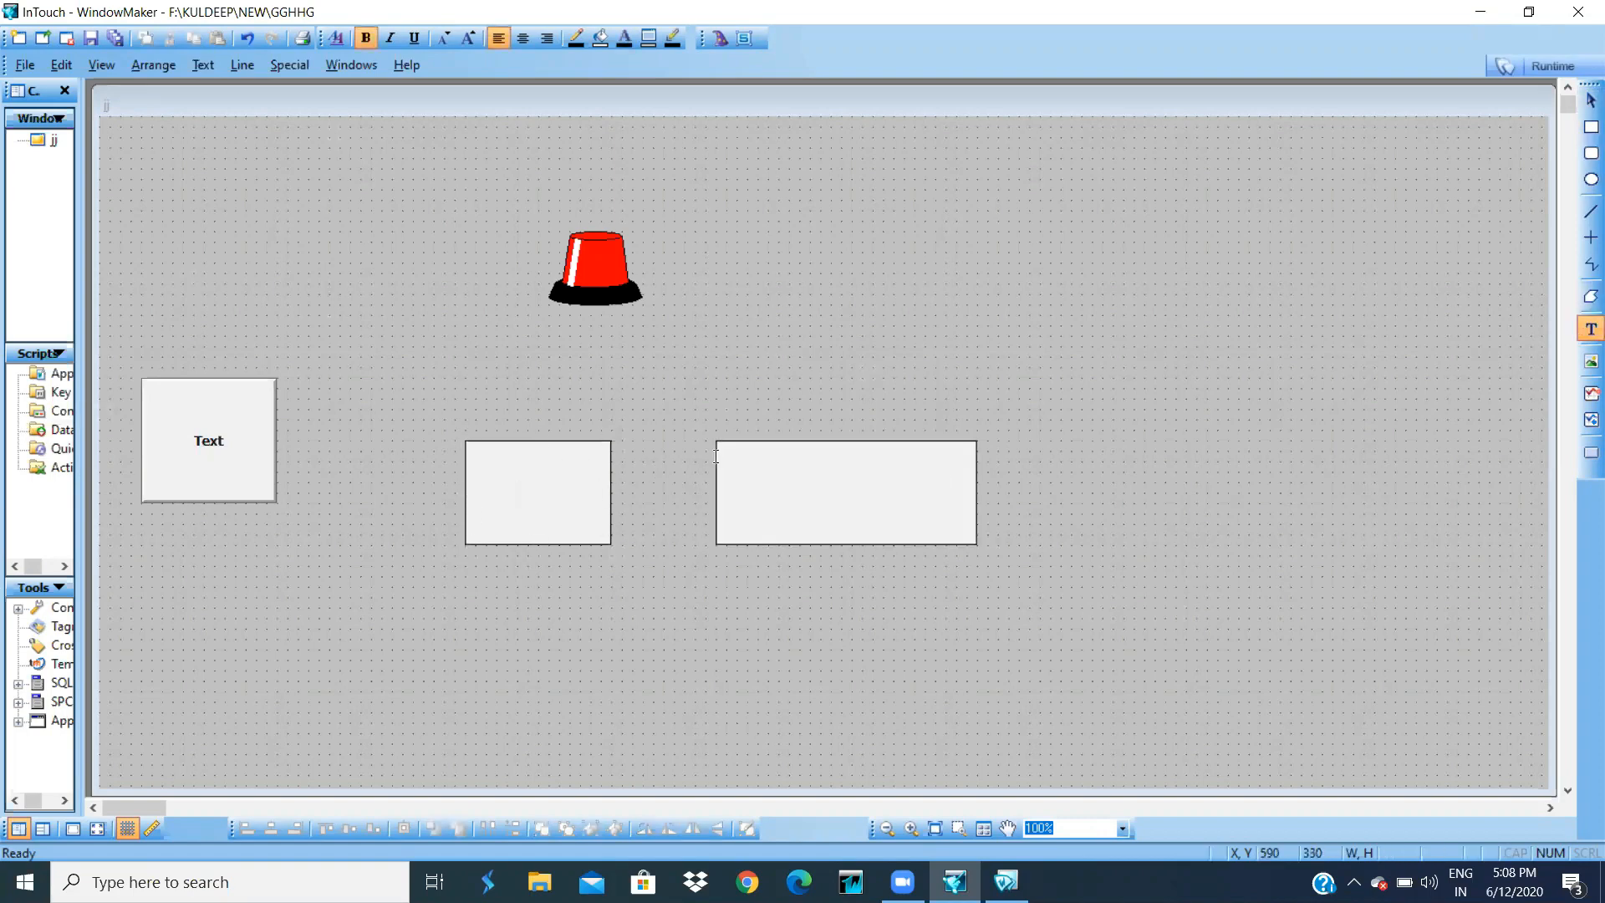
text(id)
click(943, 356)
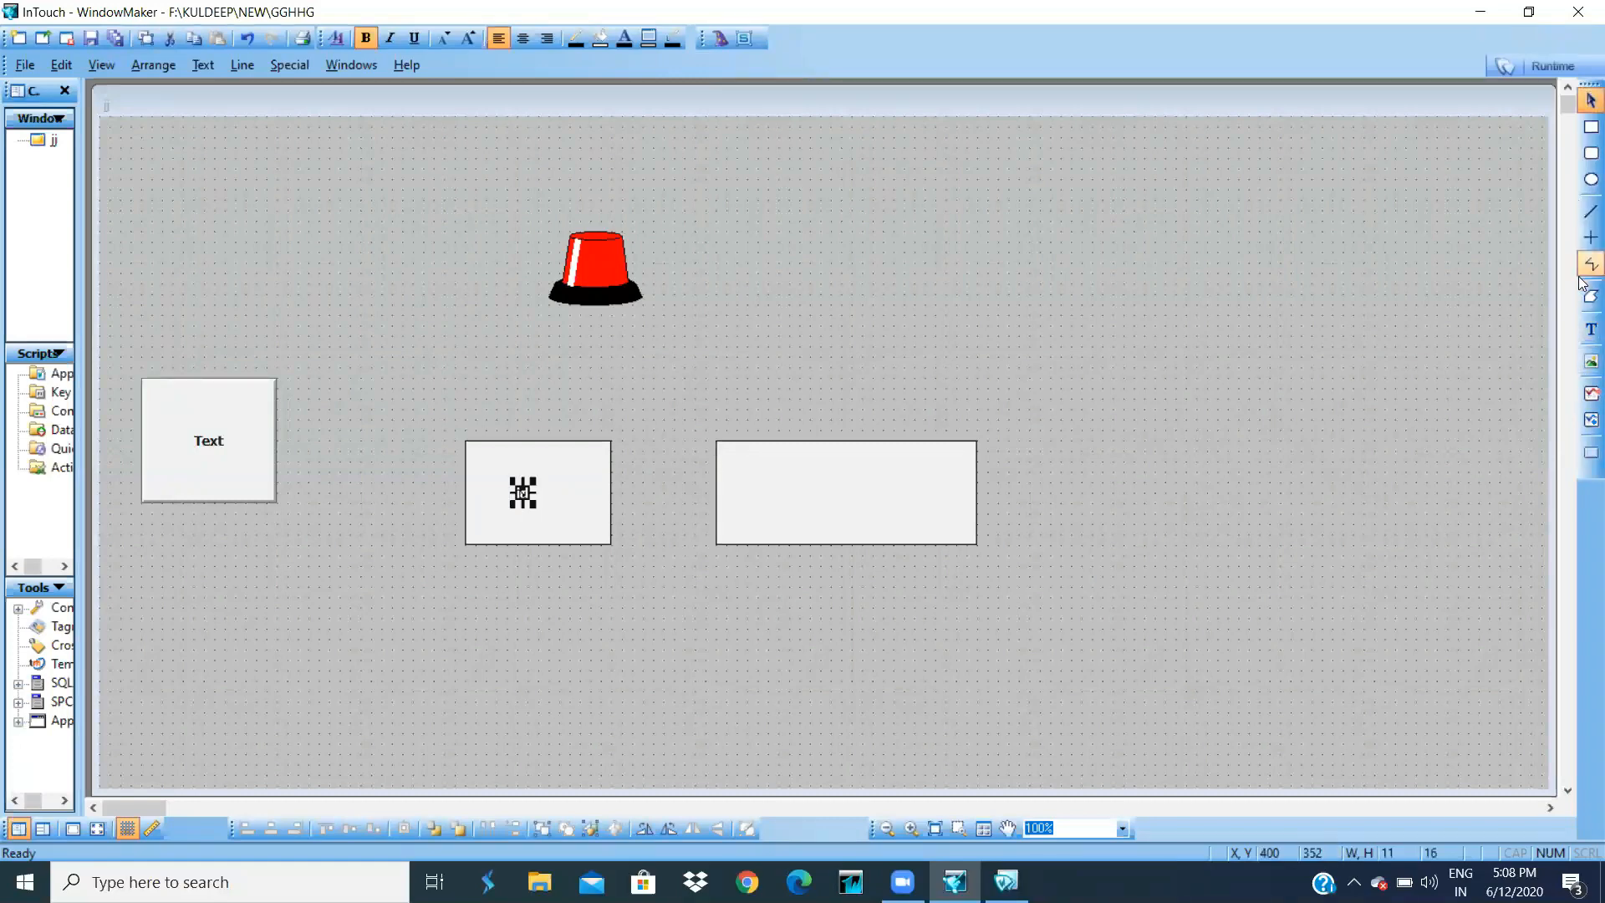
click(1591, 328)
click(786, 484)
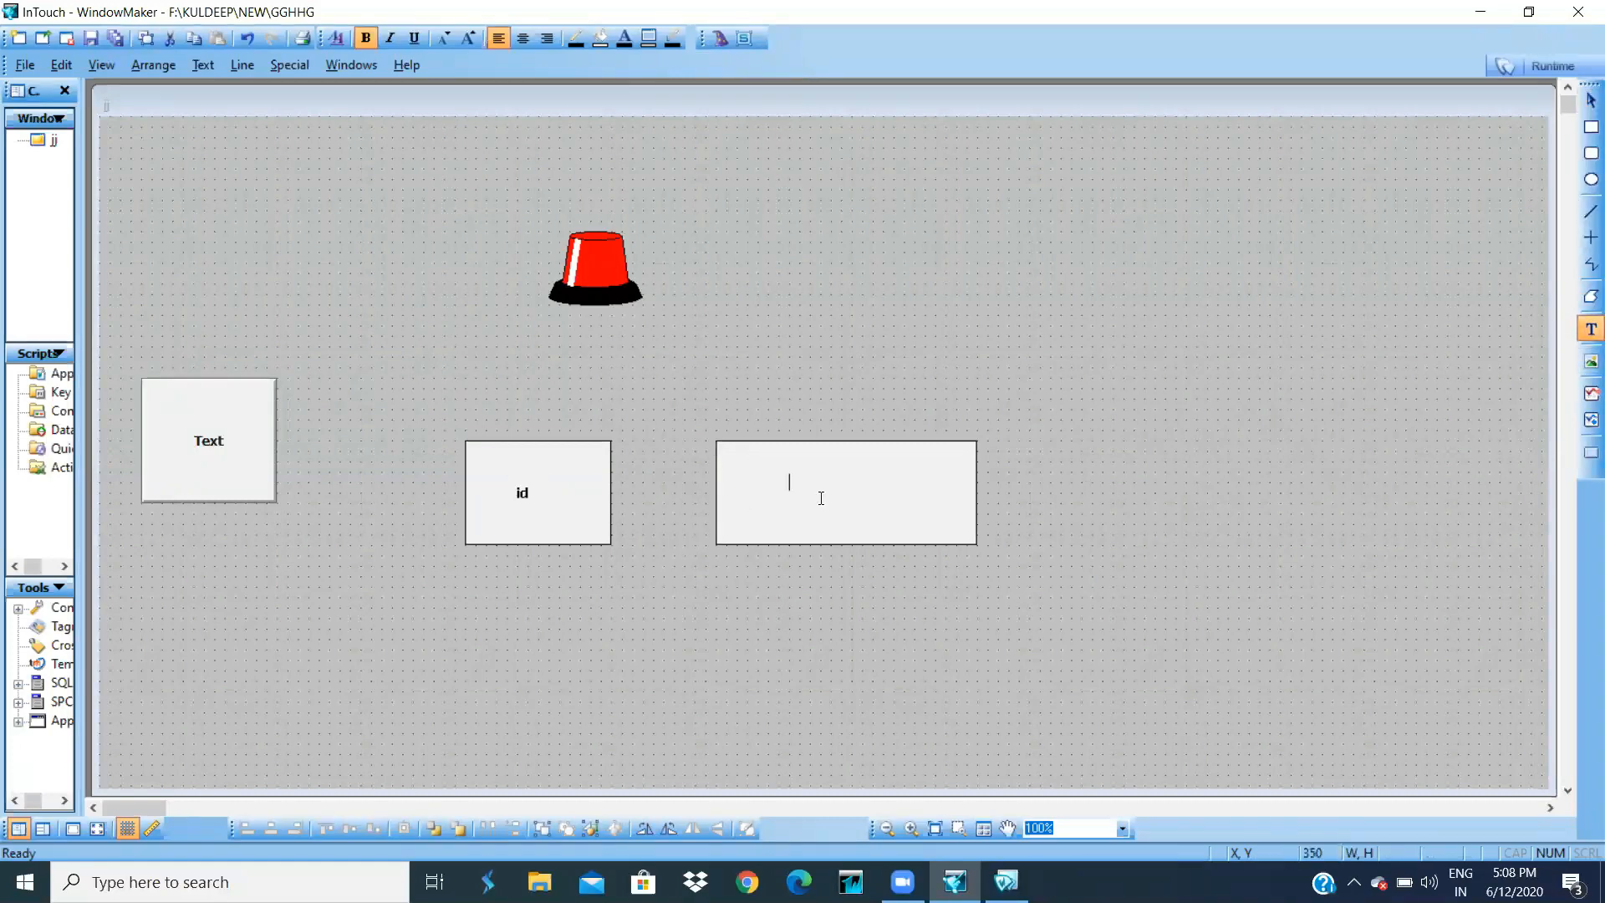
text(pwd)
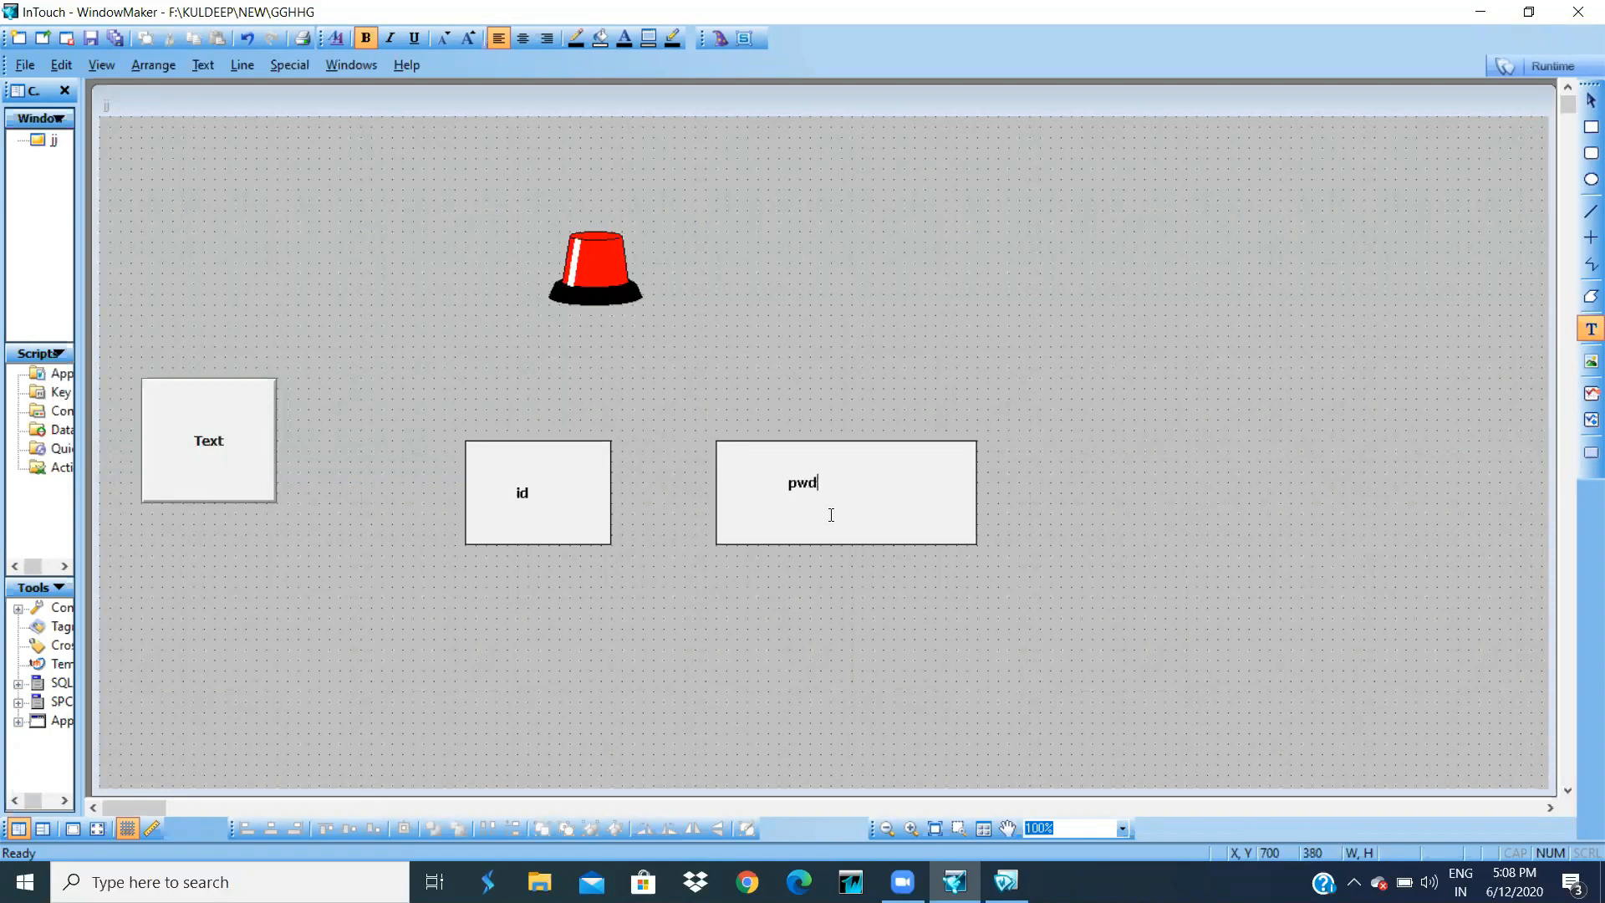
click(1396, 494)
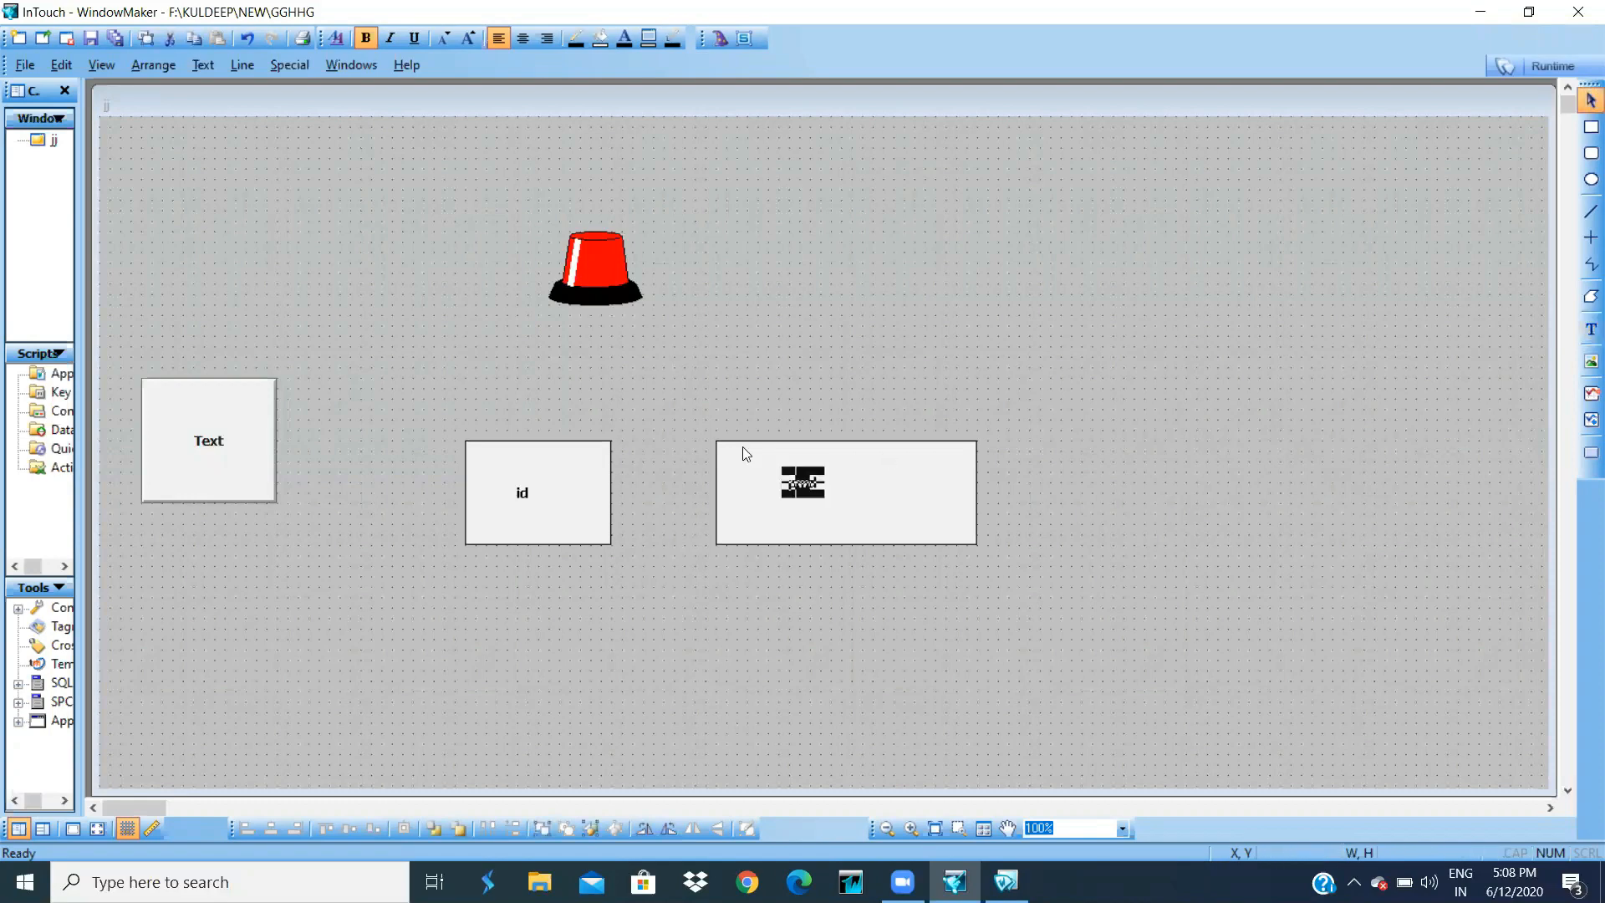
- Give the id box a string input link to the $OperatorEntered tag
click(534, 467)
double_click(537, 468)
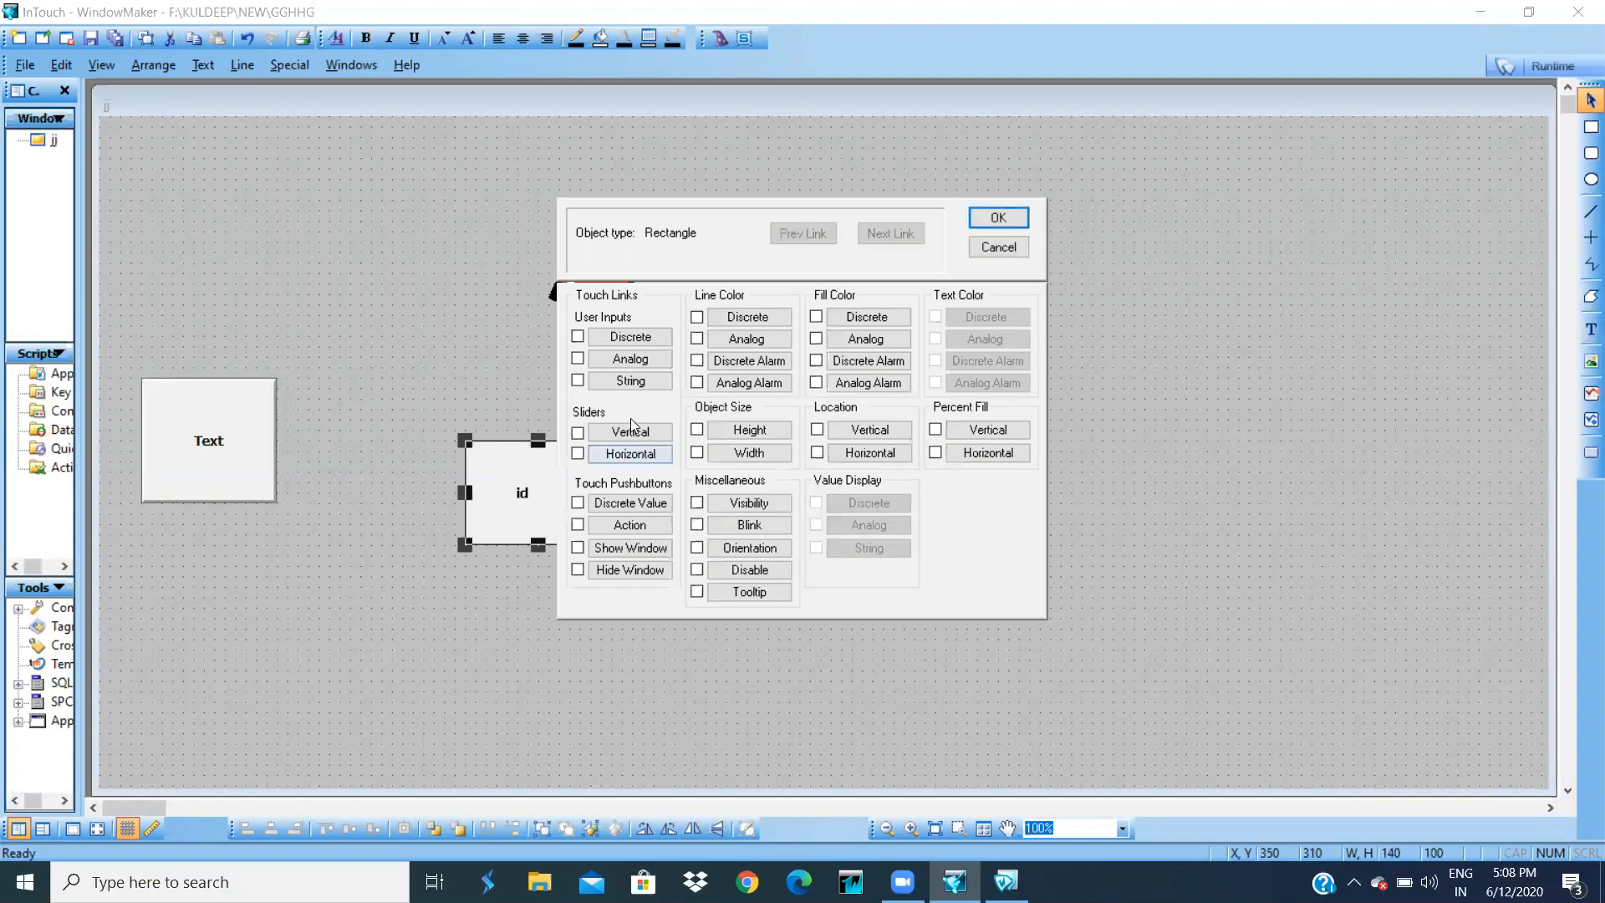
click(632, 382)
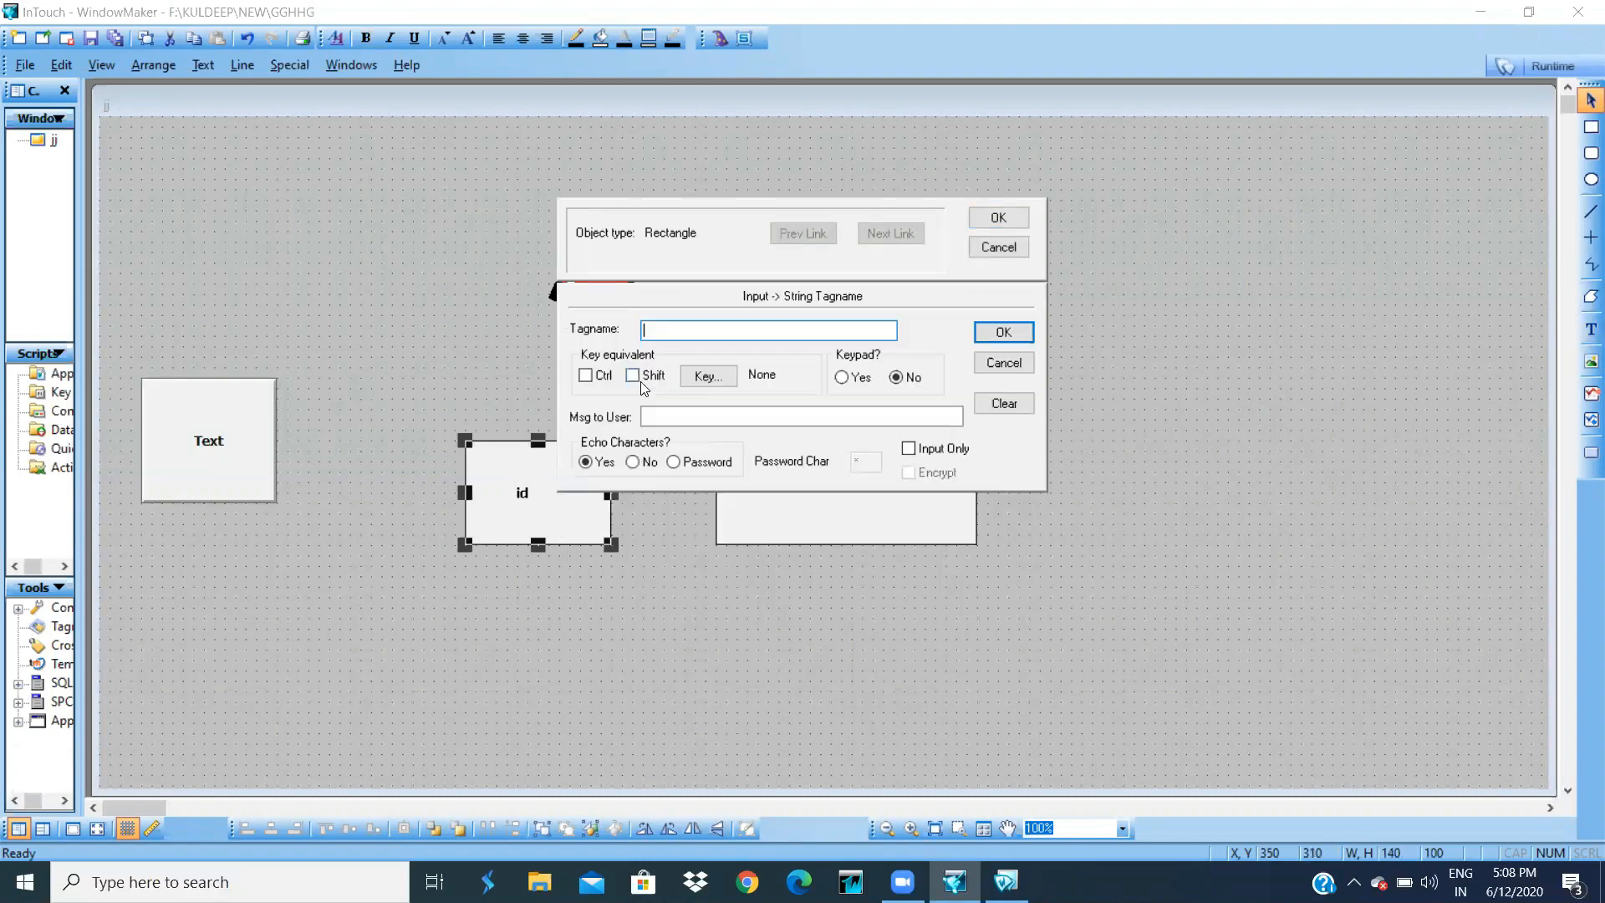
double_click(687, 331)
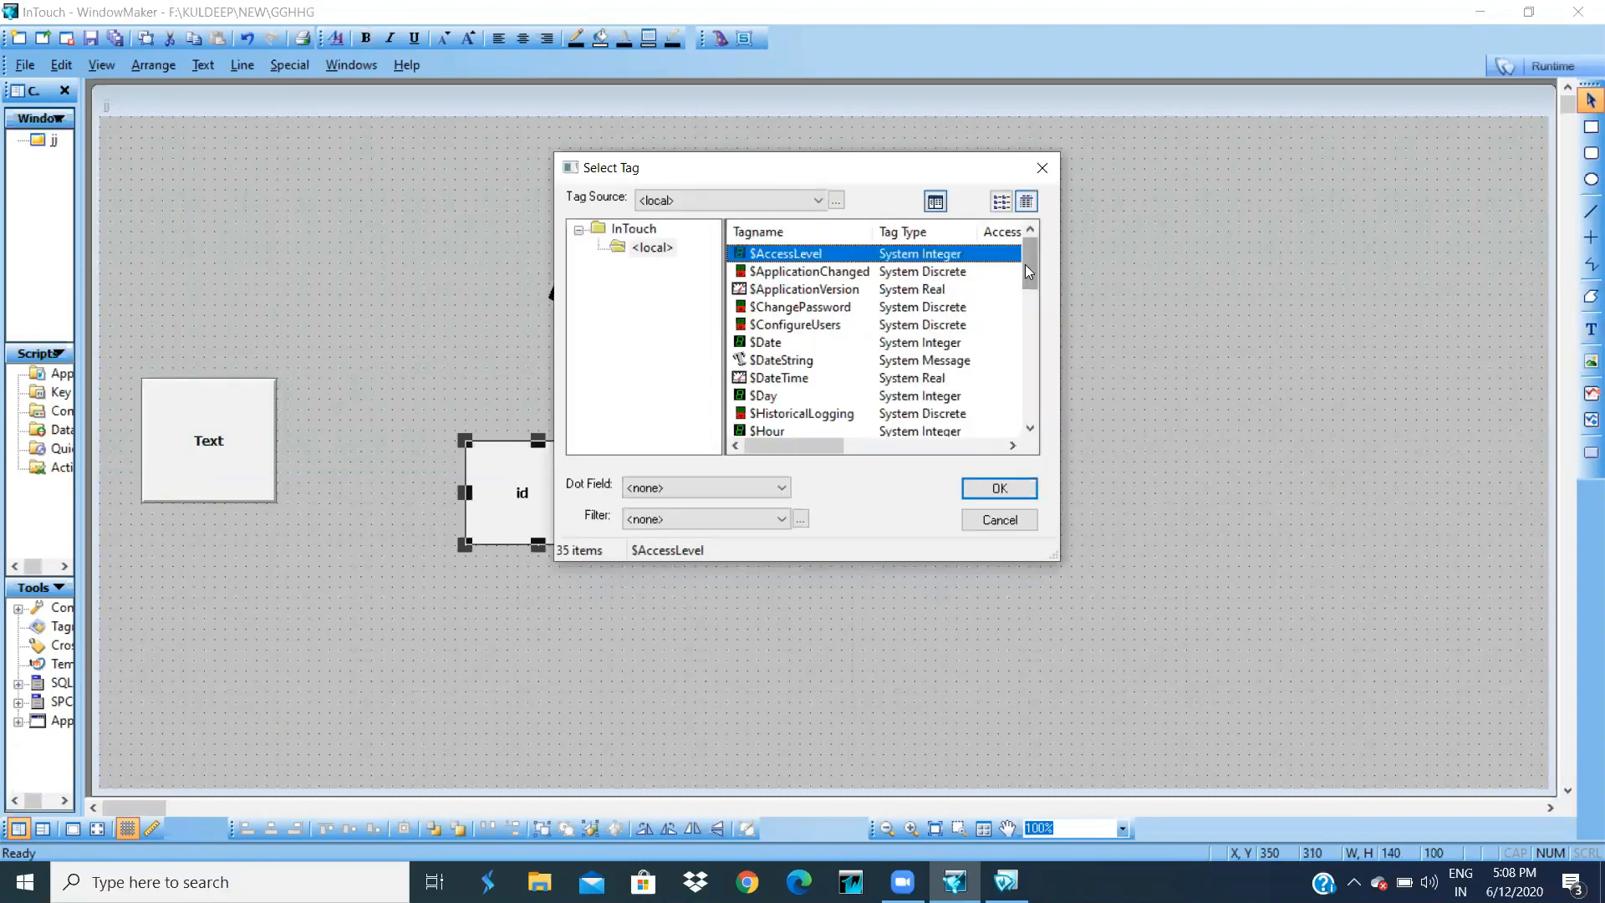
drag(1027, 264, 1033, 367)
click(800, 289)
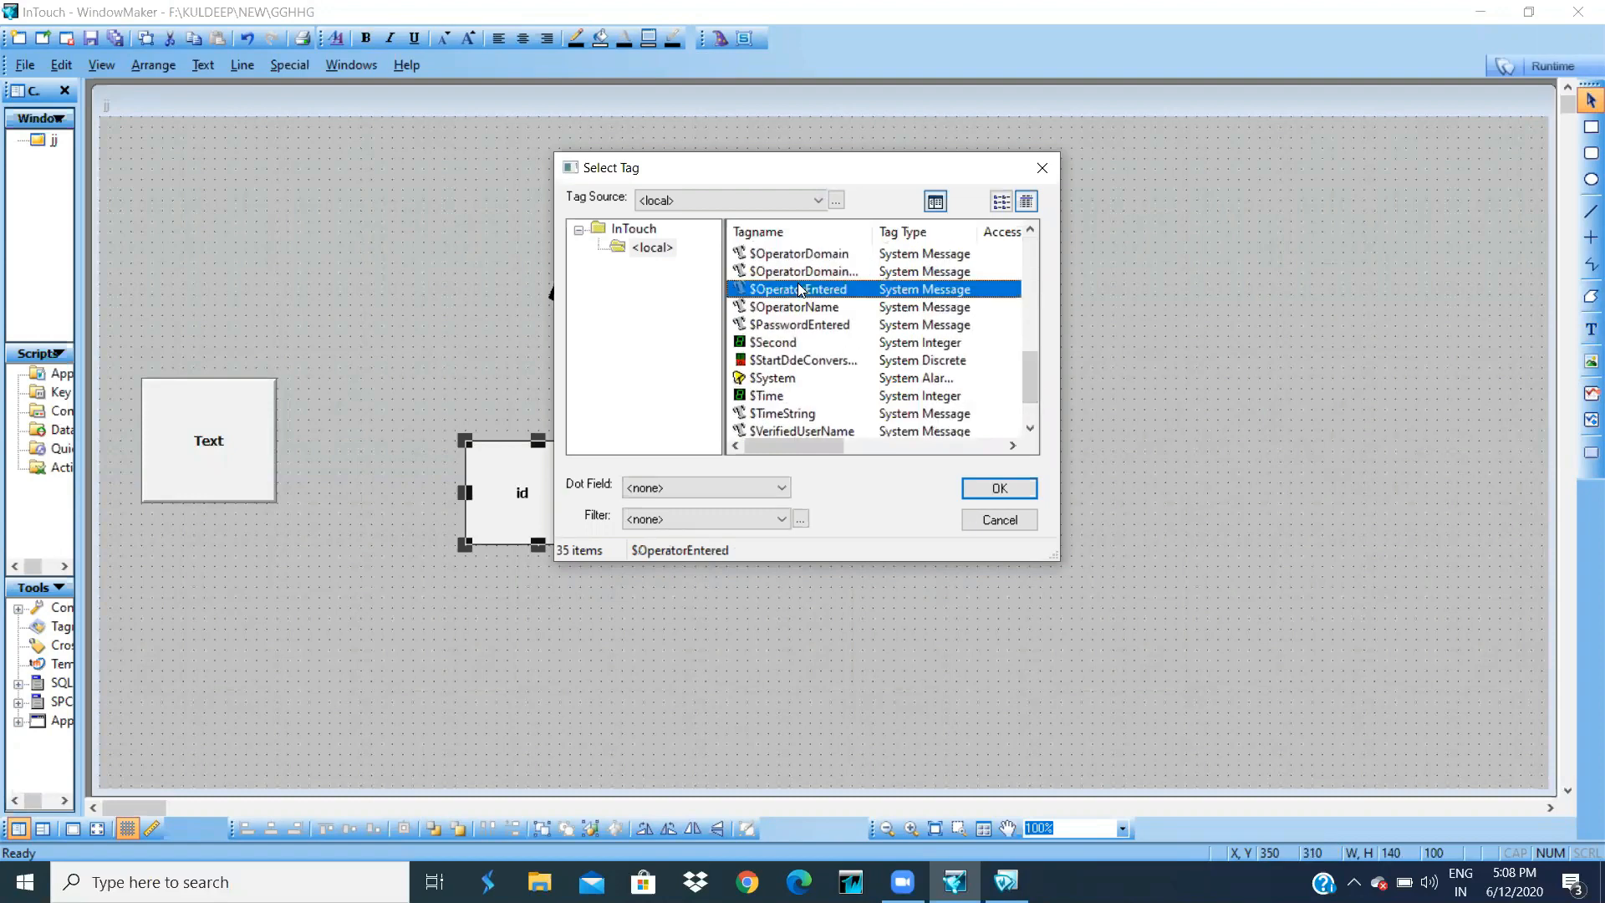
click(981, 487)
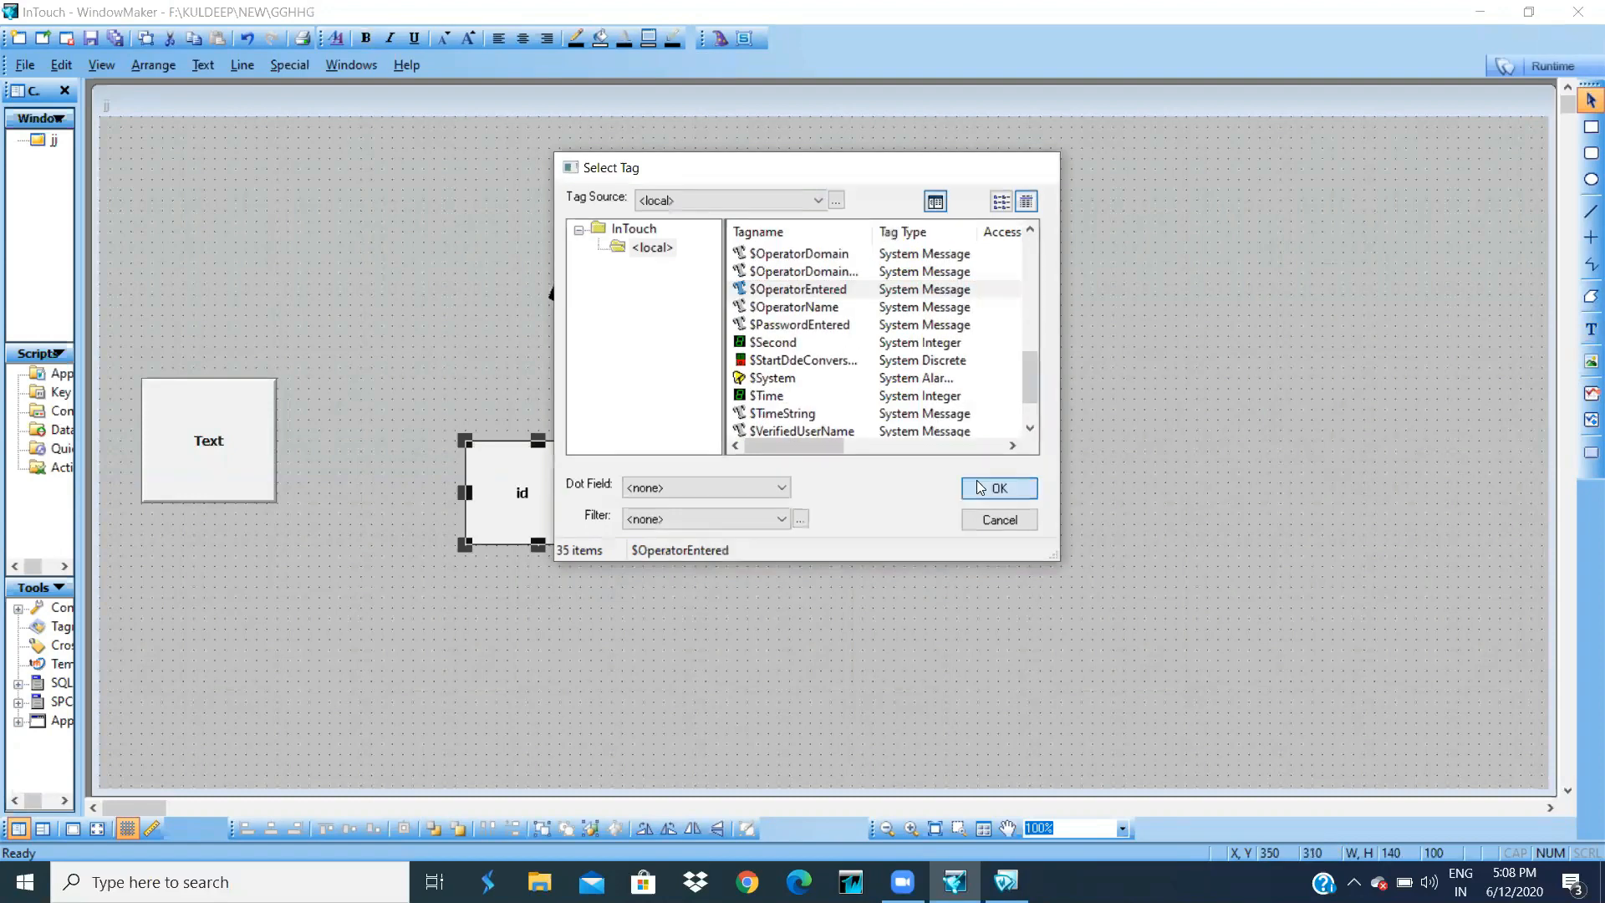
click(987, 220)
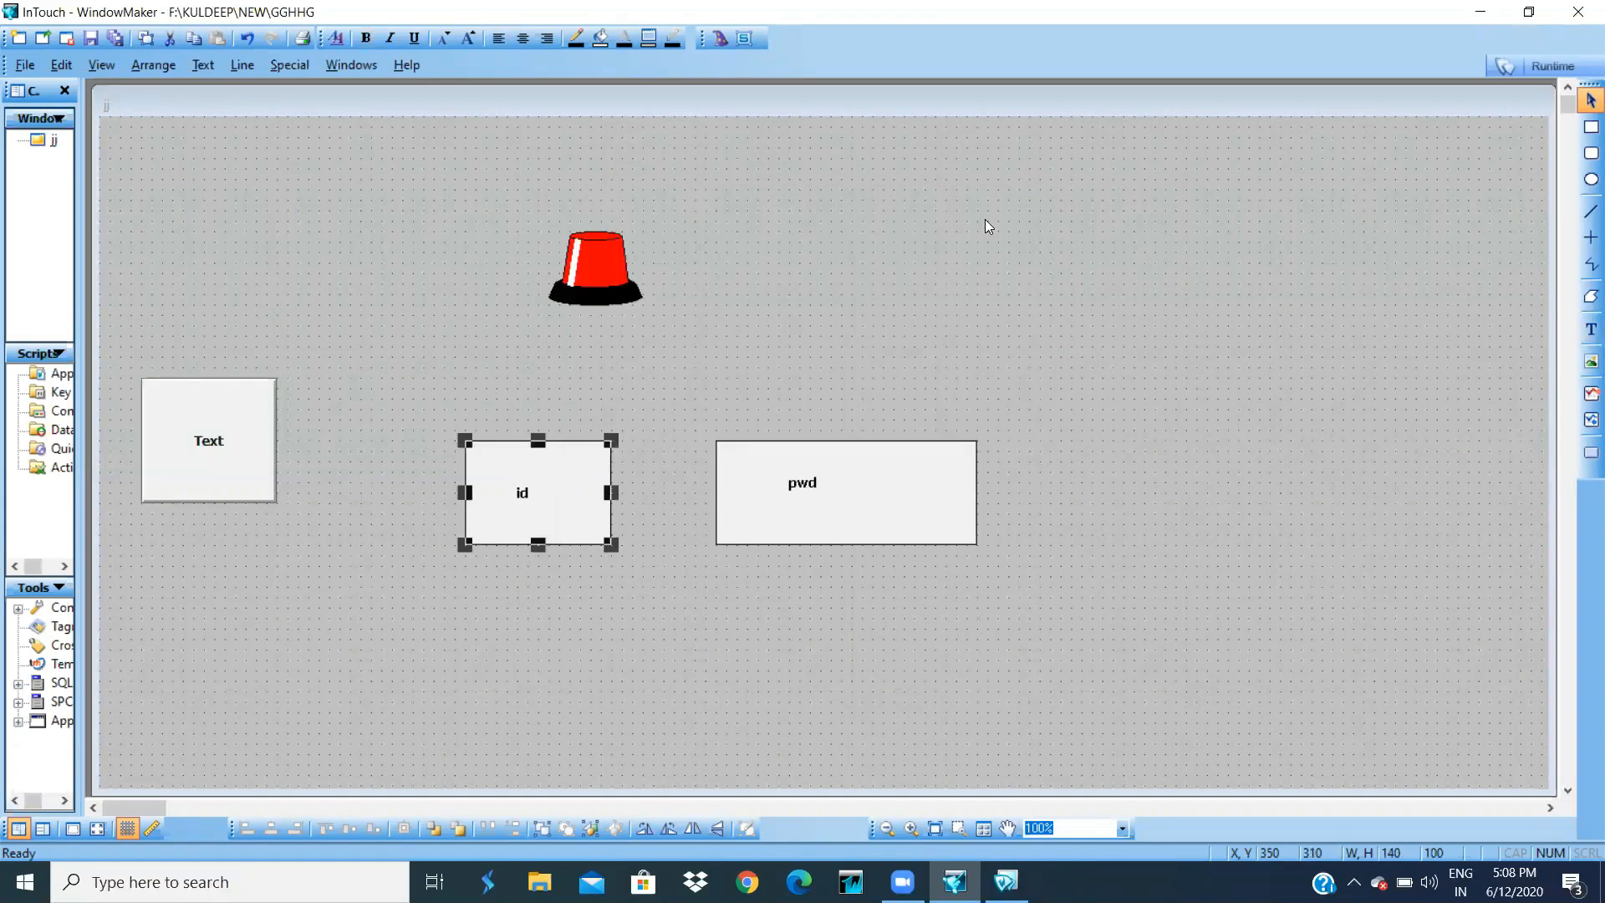
- Give the pwd box a string input link to $PasswordEntered, then run window jj
double_click(925, 504)
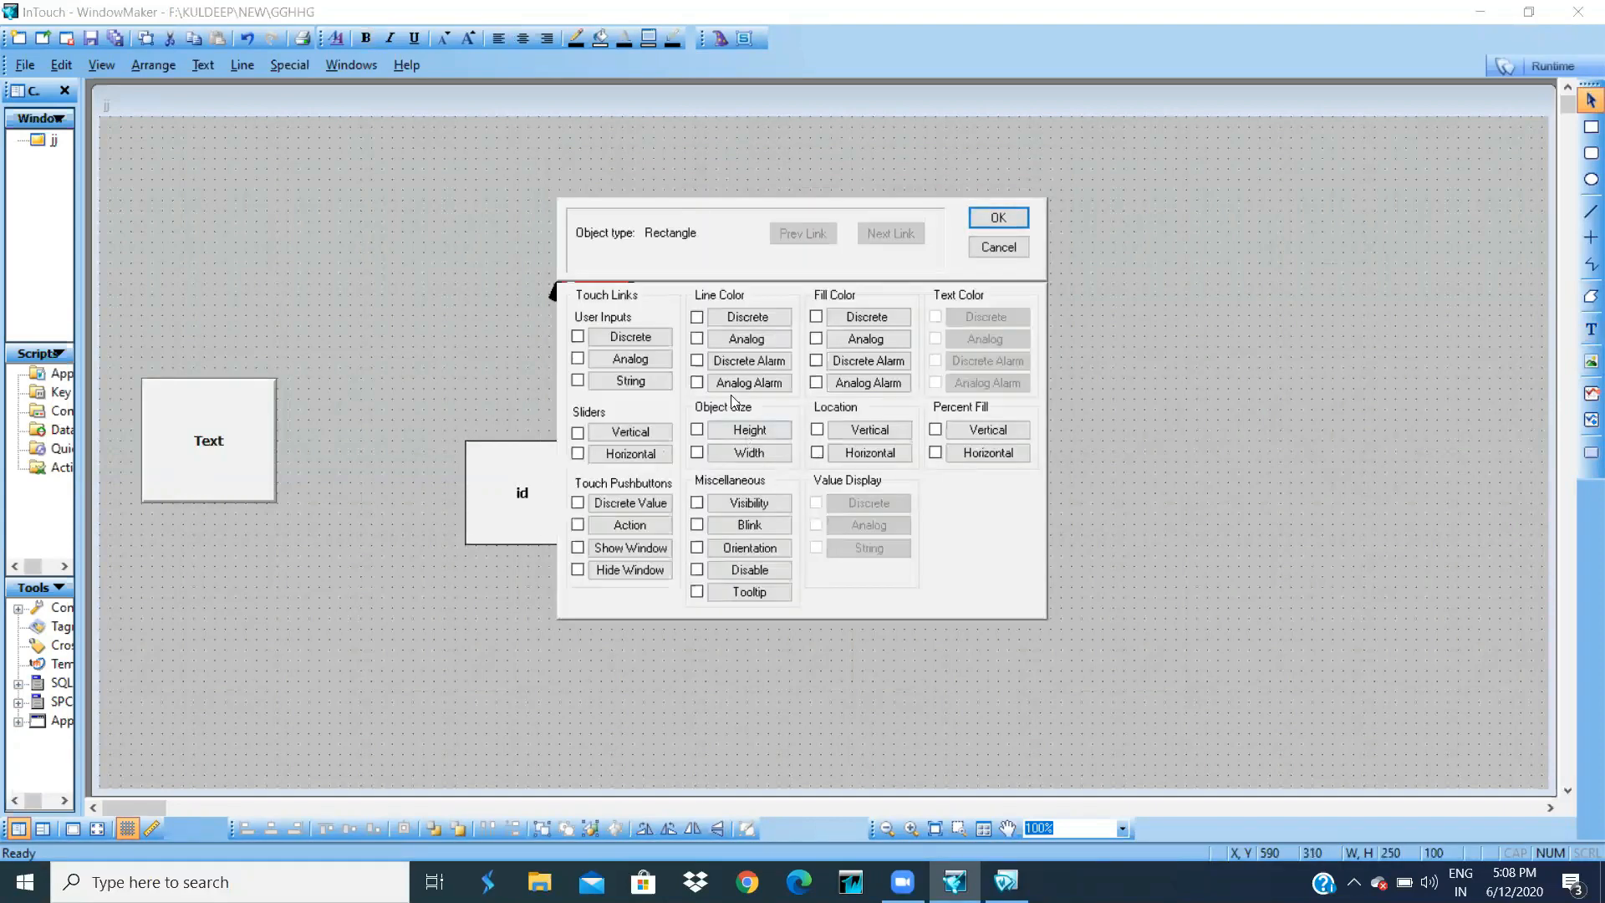
click(655, 382)
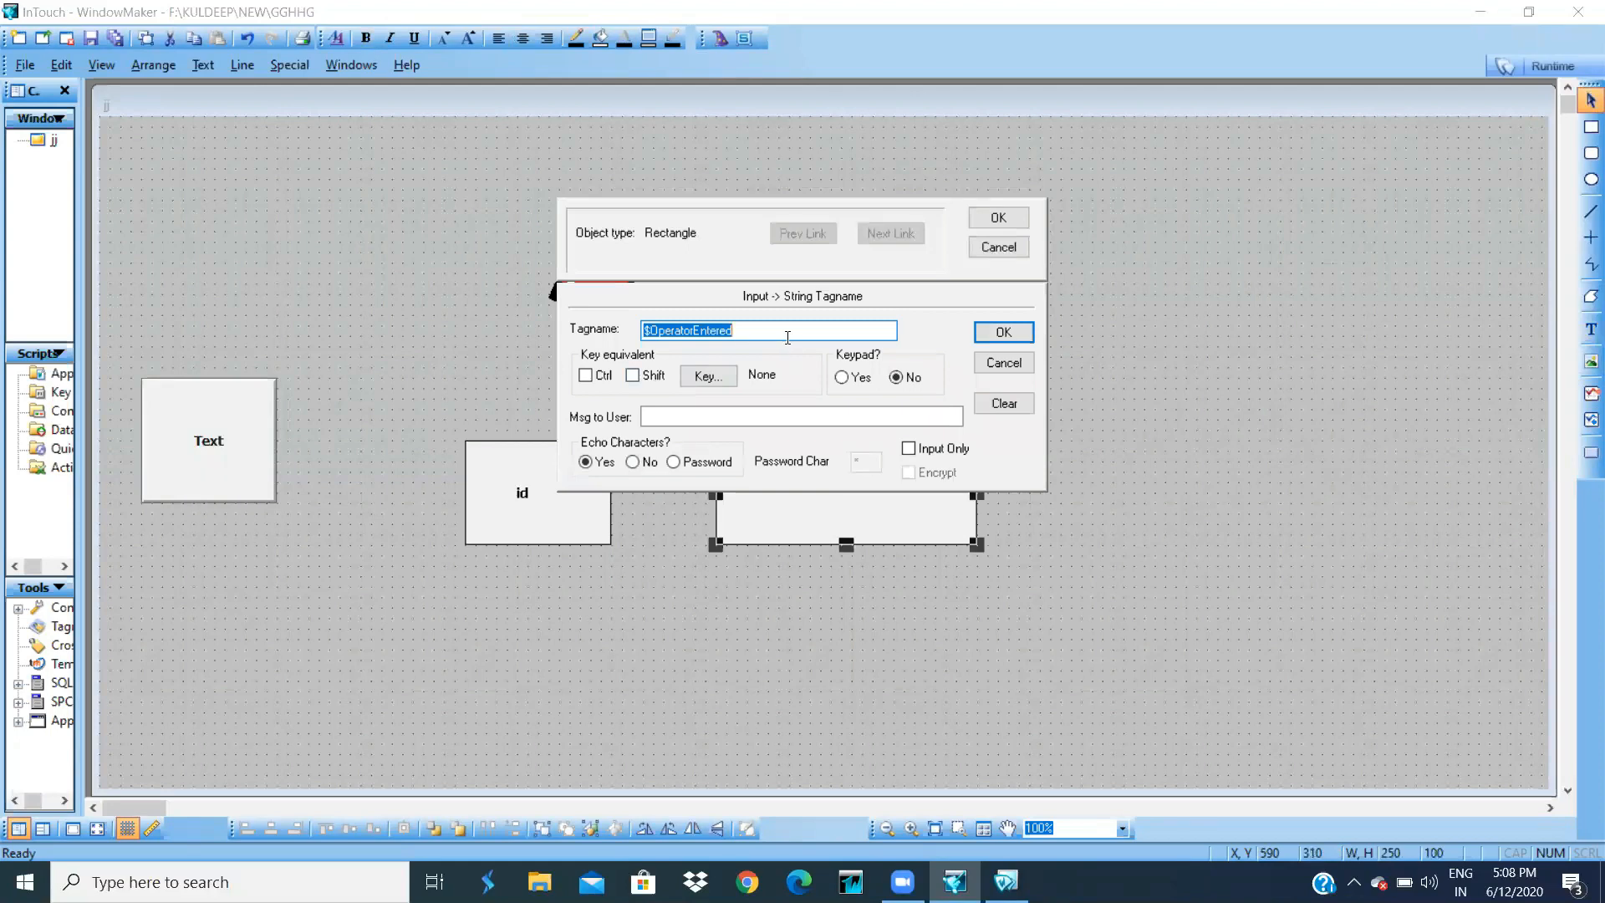
key(BackSpace)
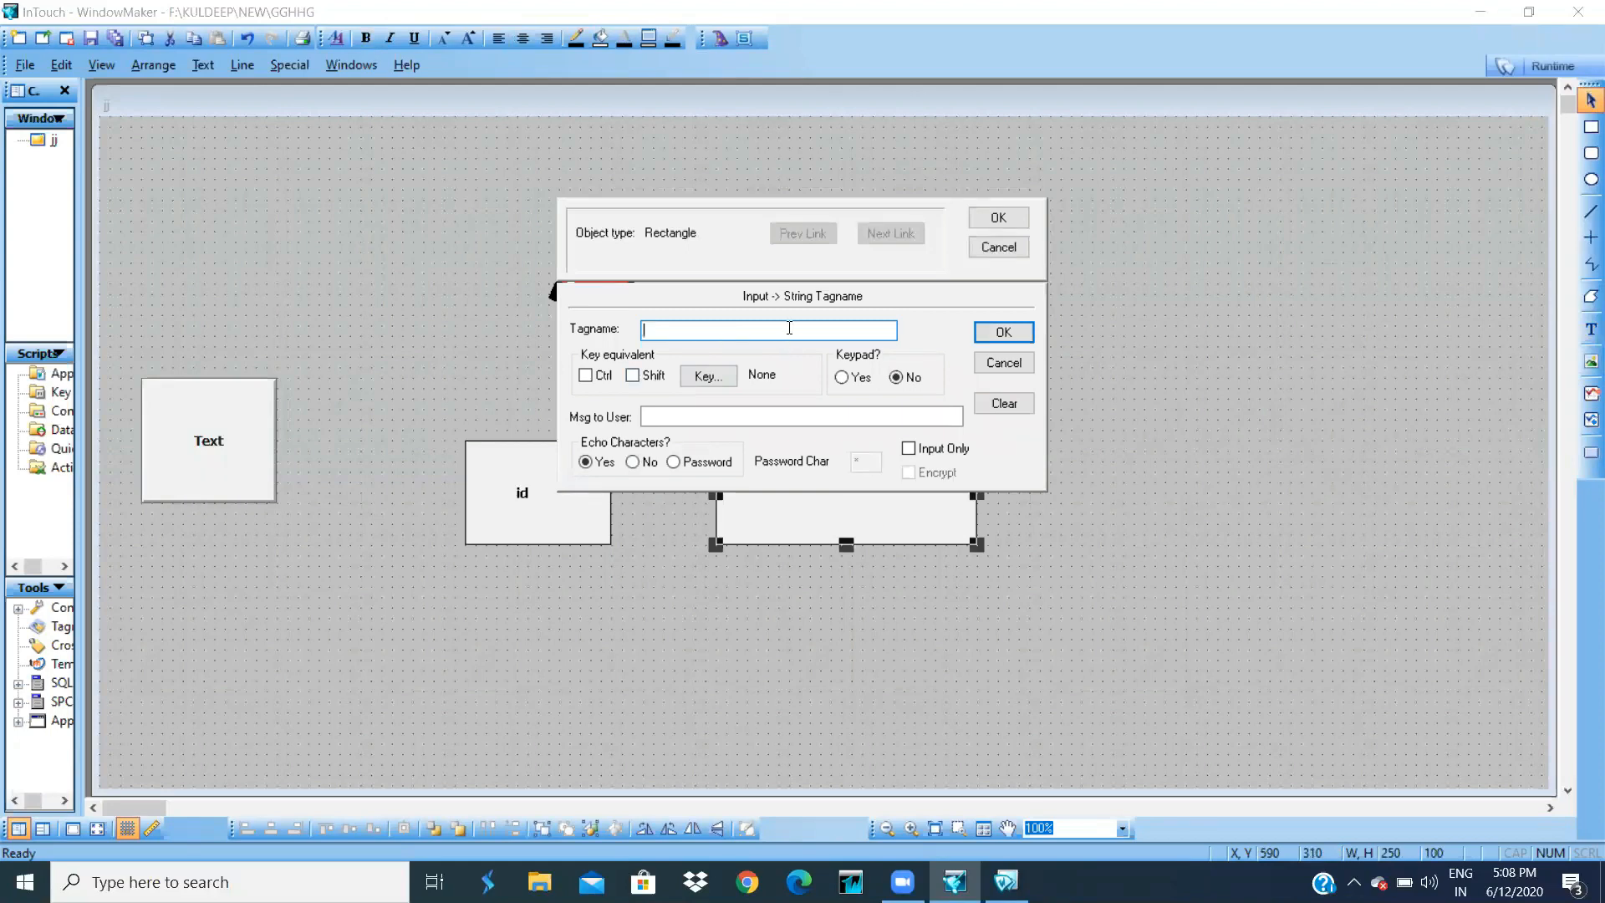
double_click(789, 330)
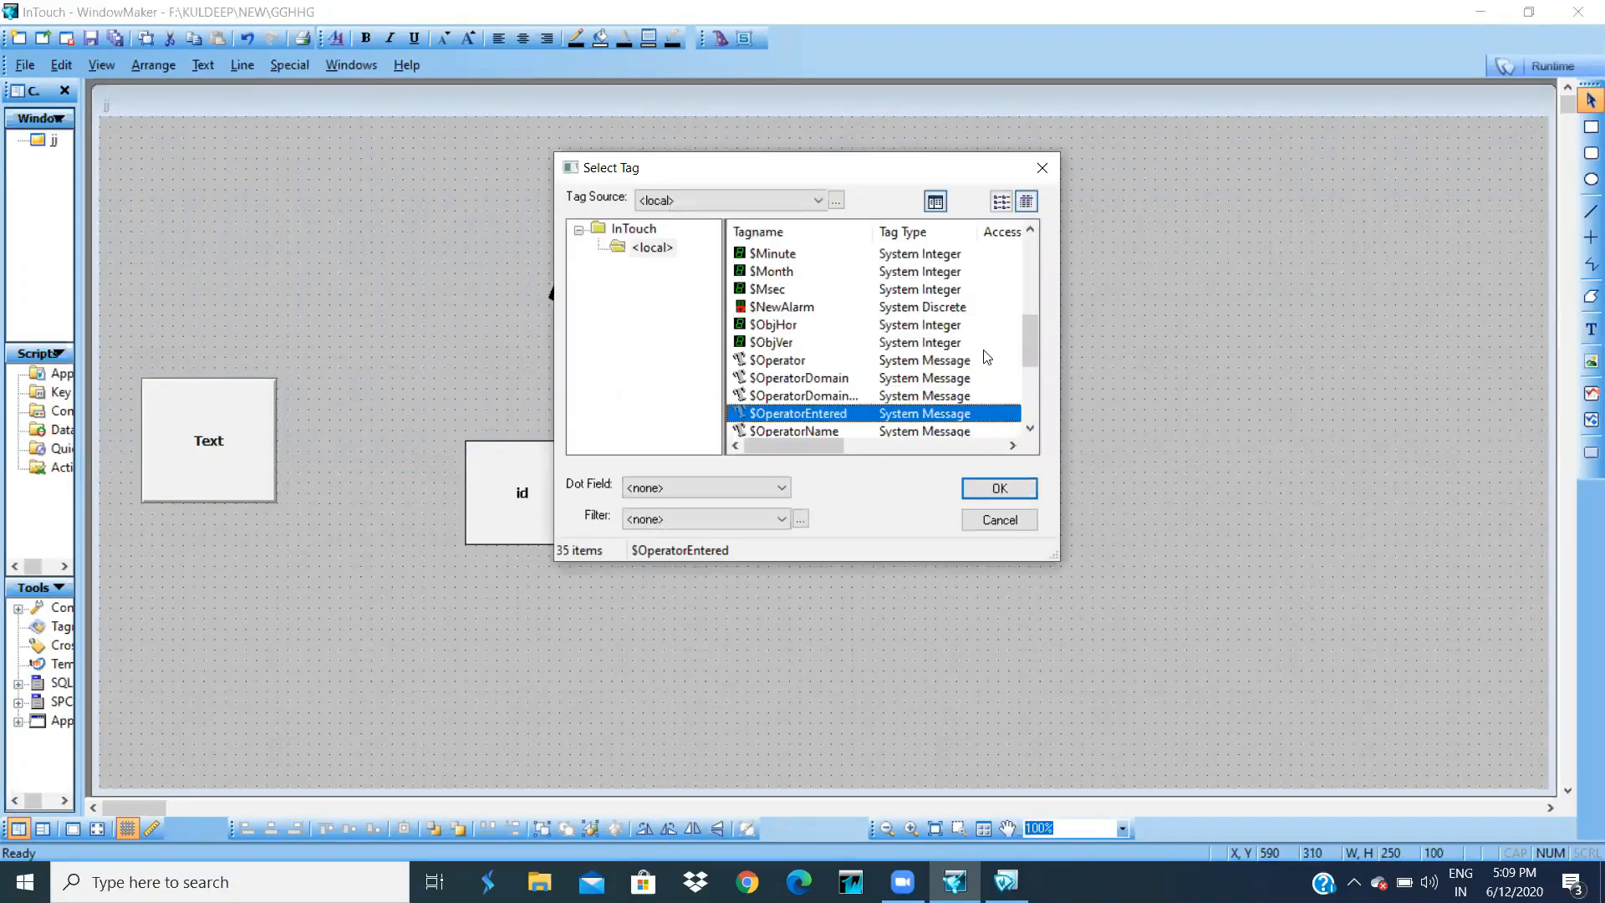
drag(1025, 331, 1028, 357)
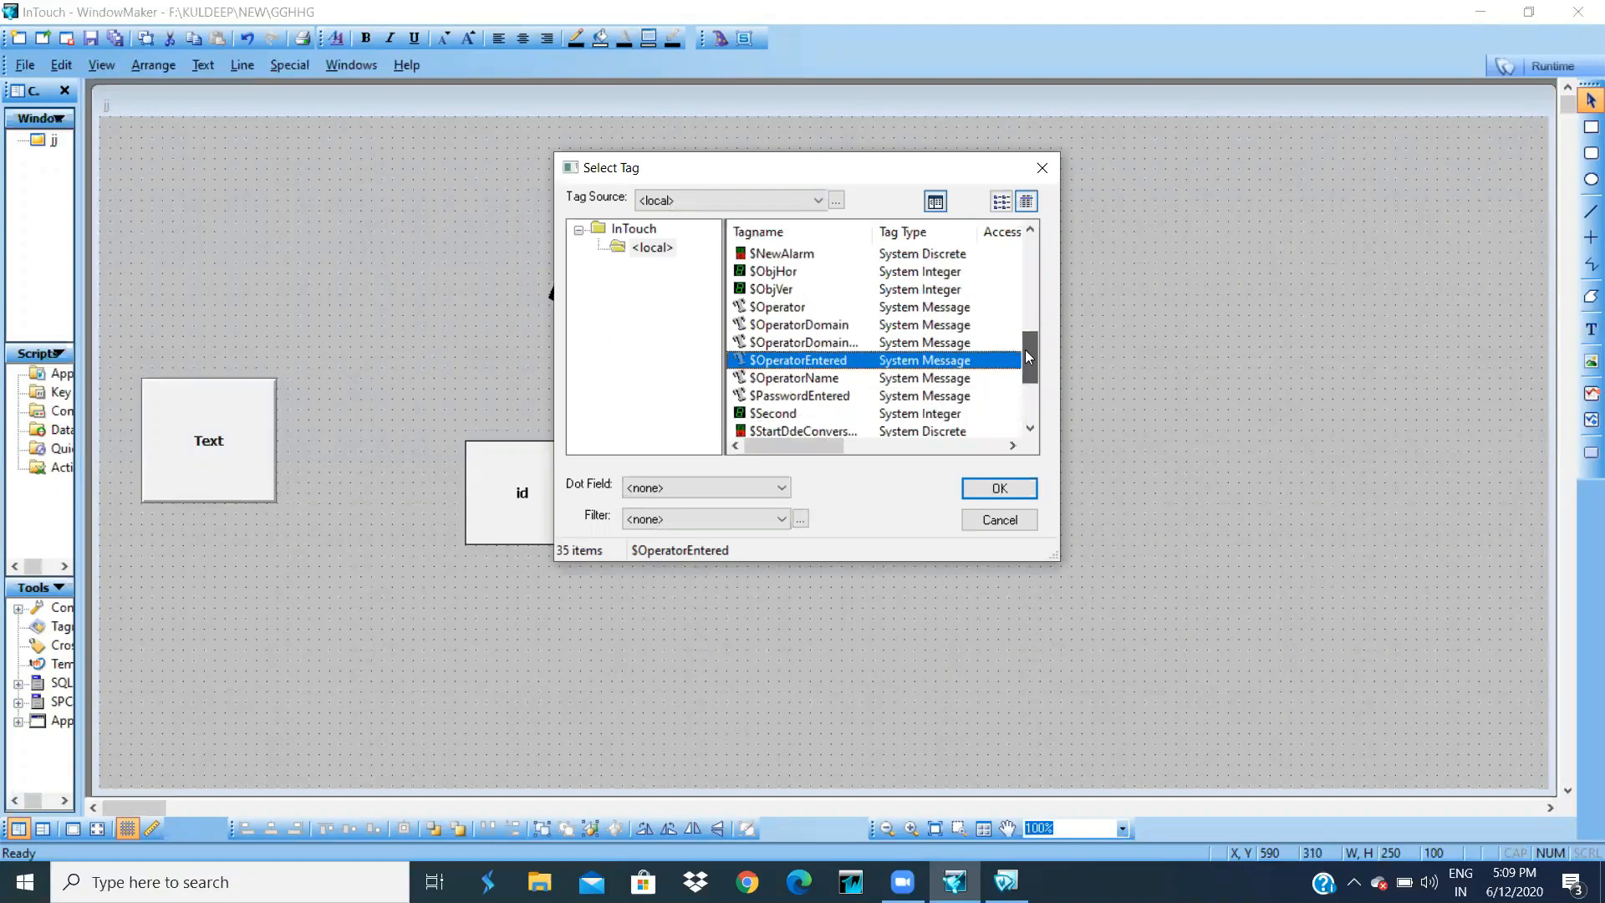
double_click(824, 404)
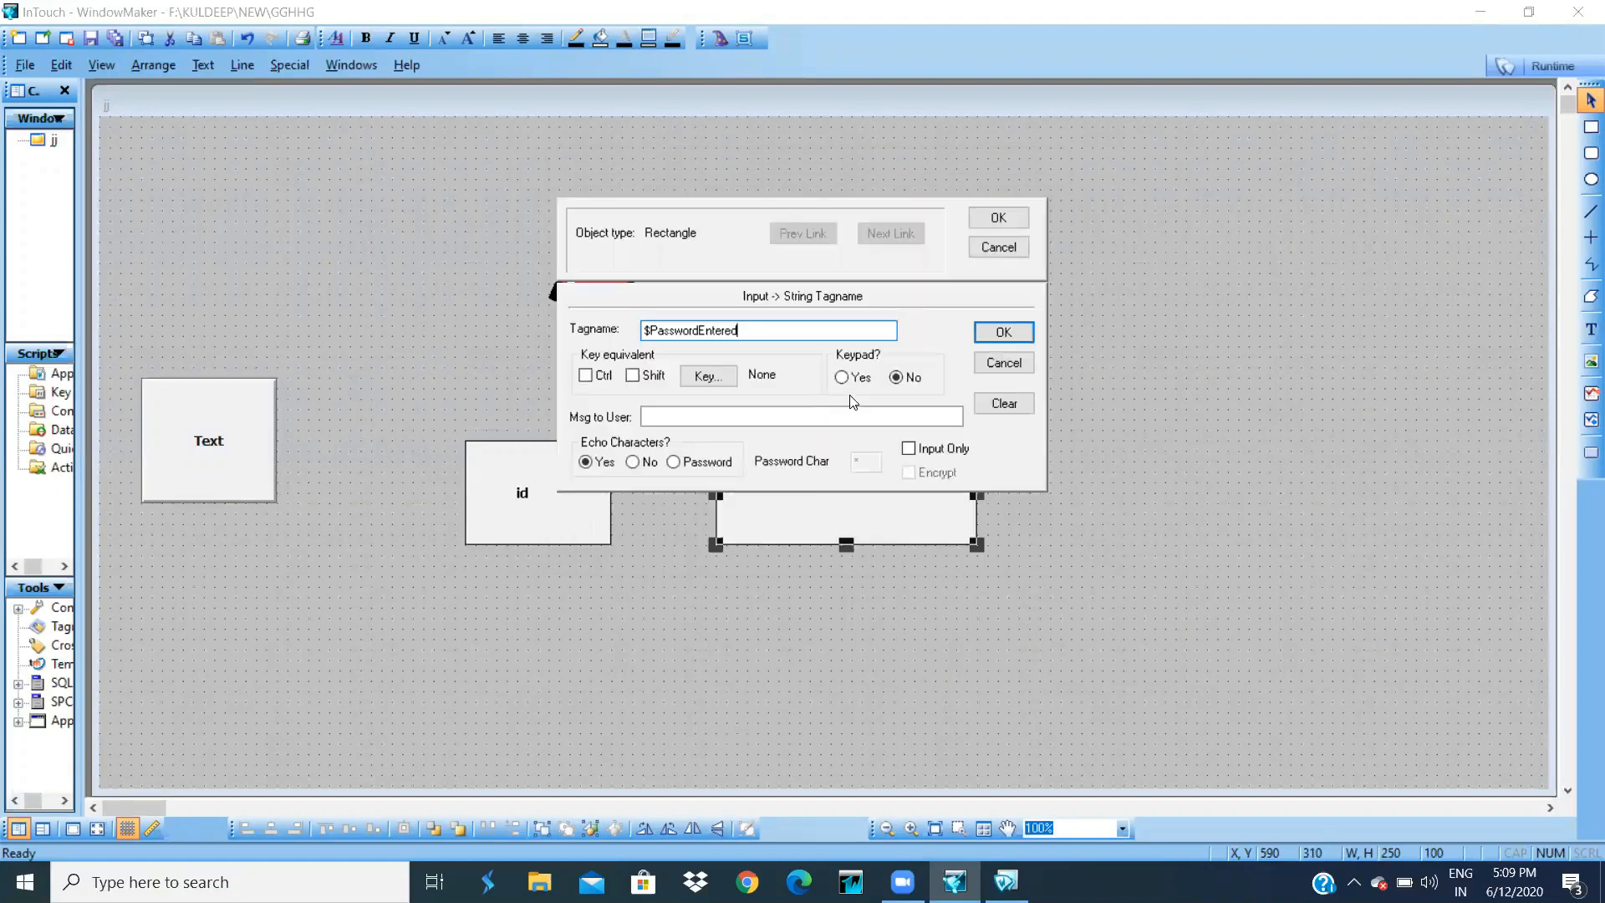
click(976, 220)
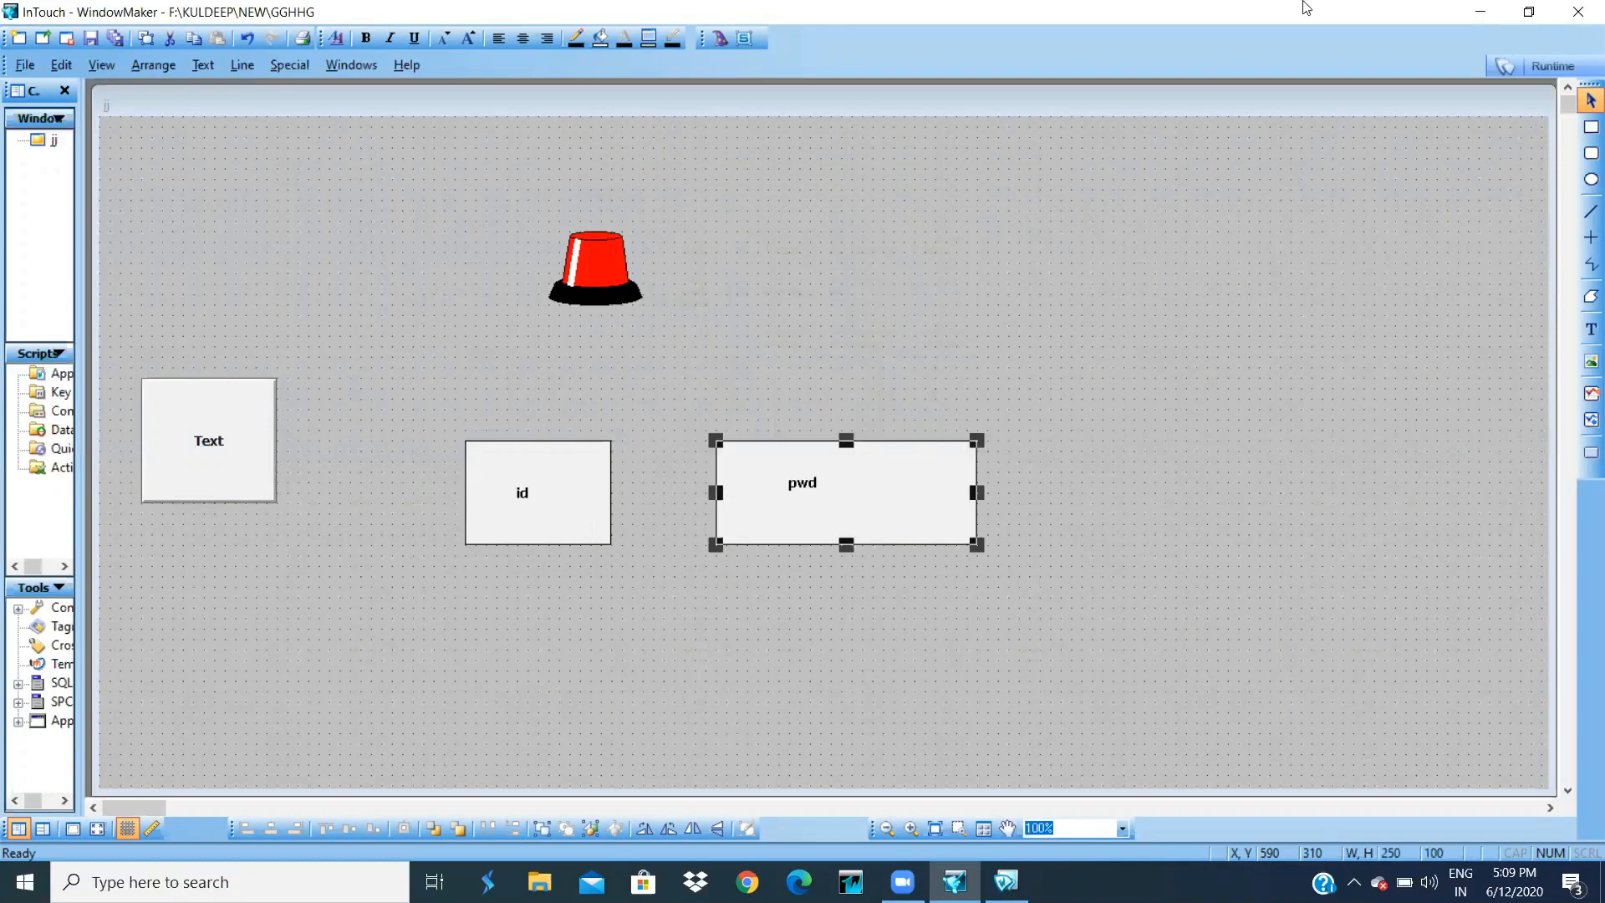
click(1546, 67)
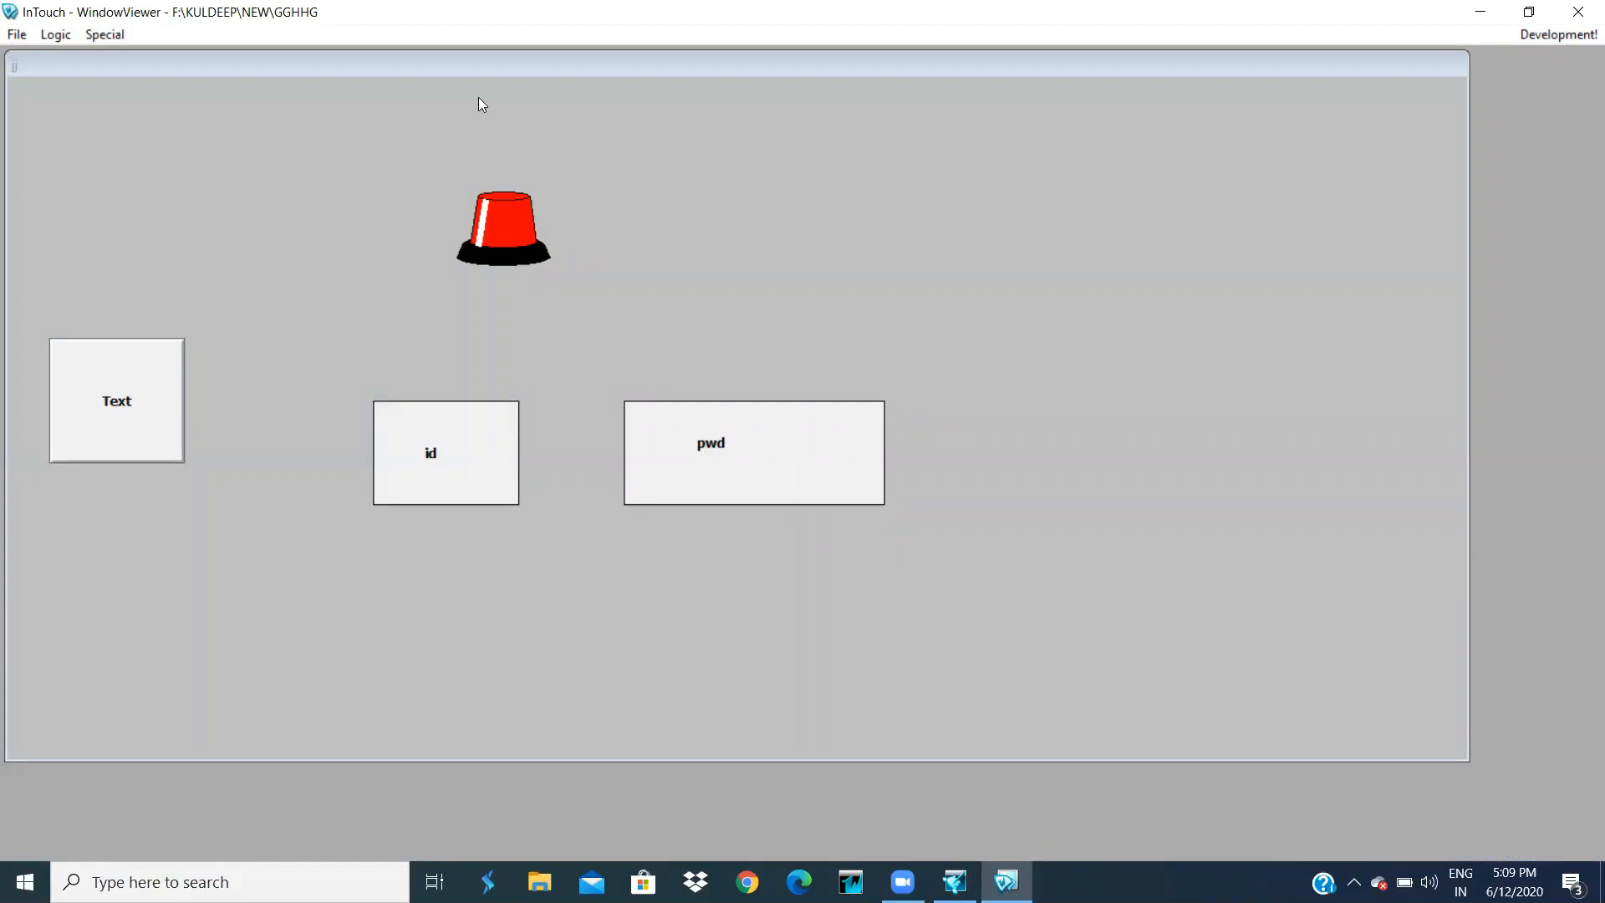
- Log the current user off via Special > Security > Log Off
click(105, 34)
mouse_move(223, 152)
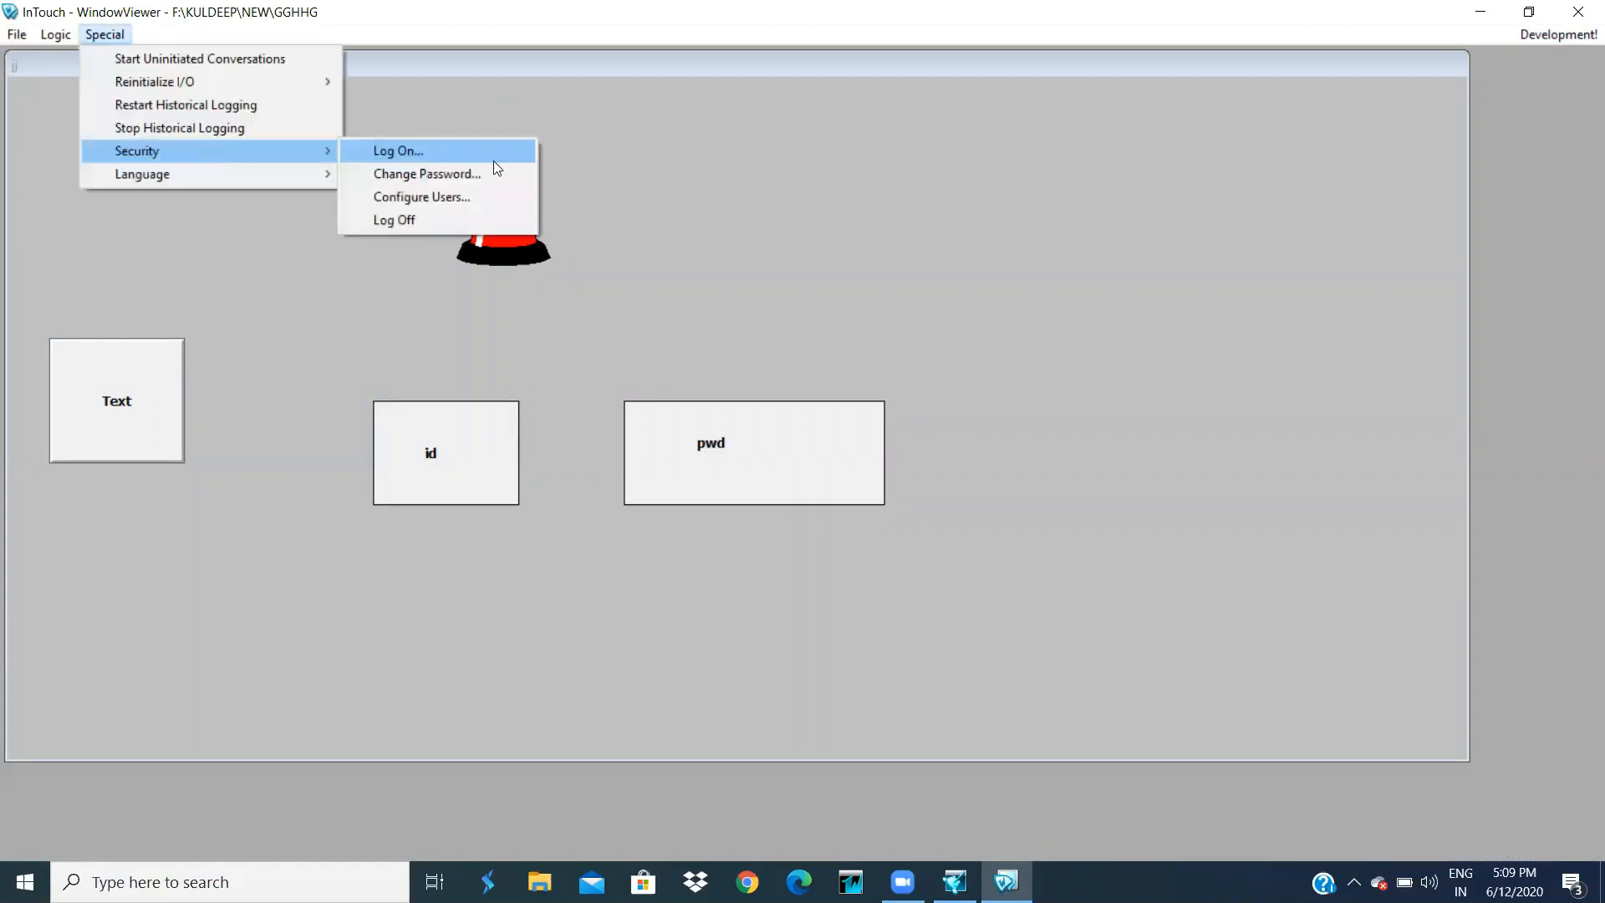
click(426, 220)
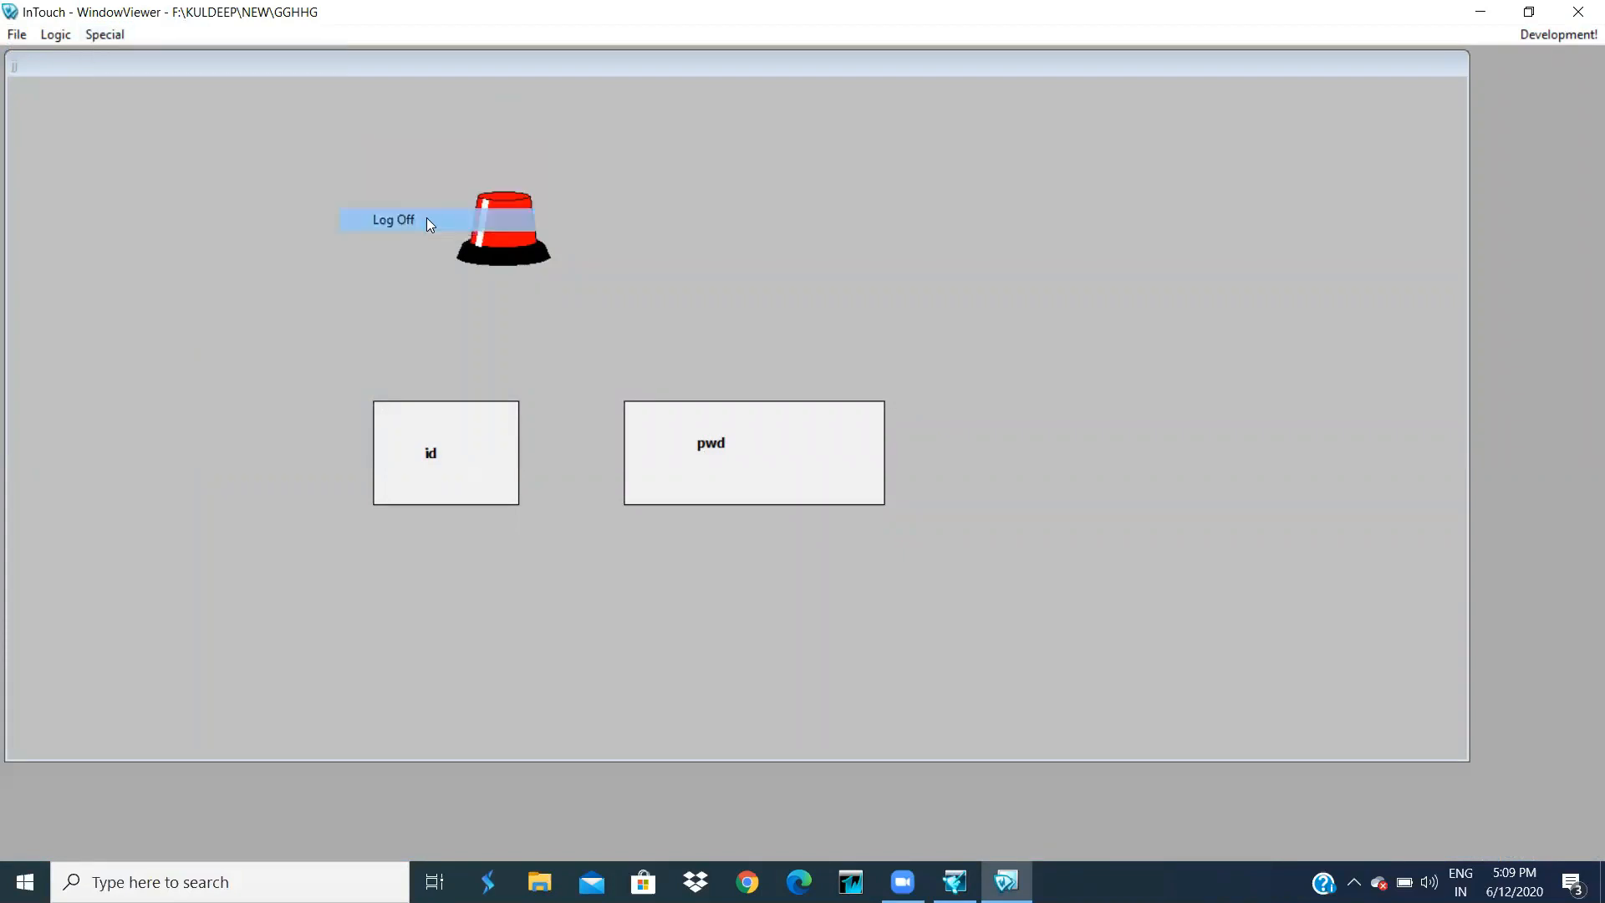
- Enter the operator's user id in the id box and the password in the pwd box
click(468, 445)
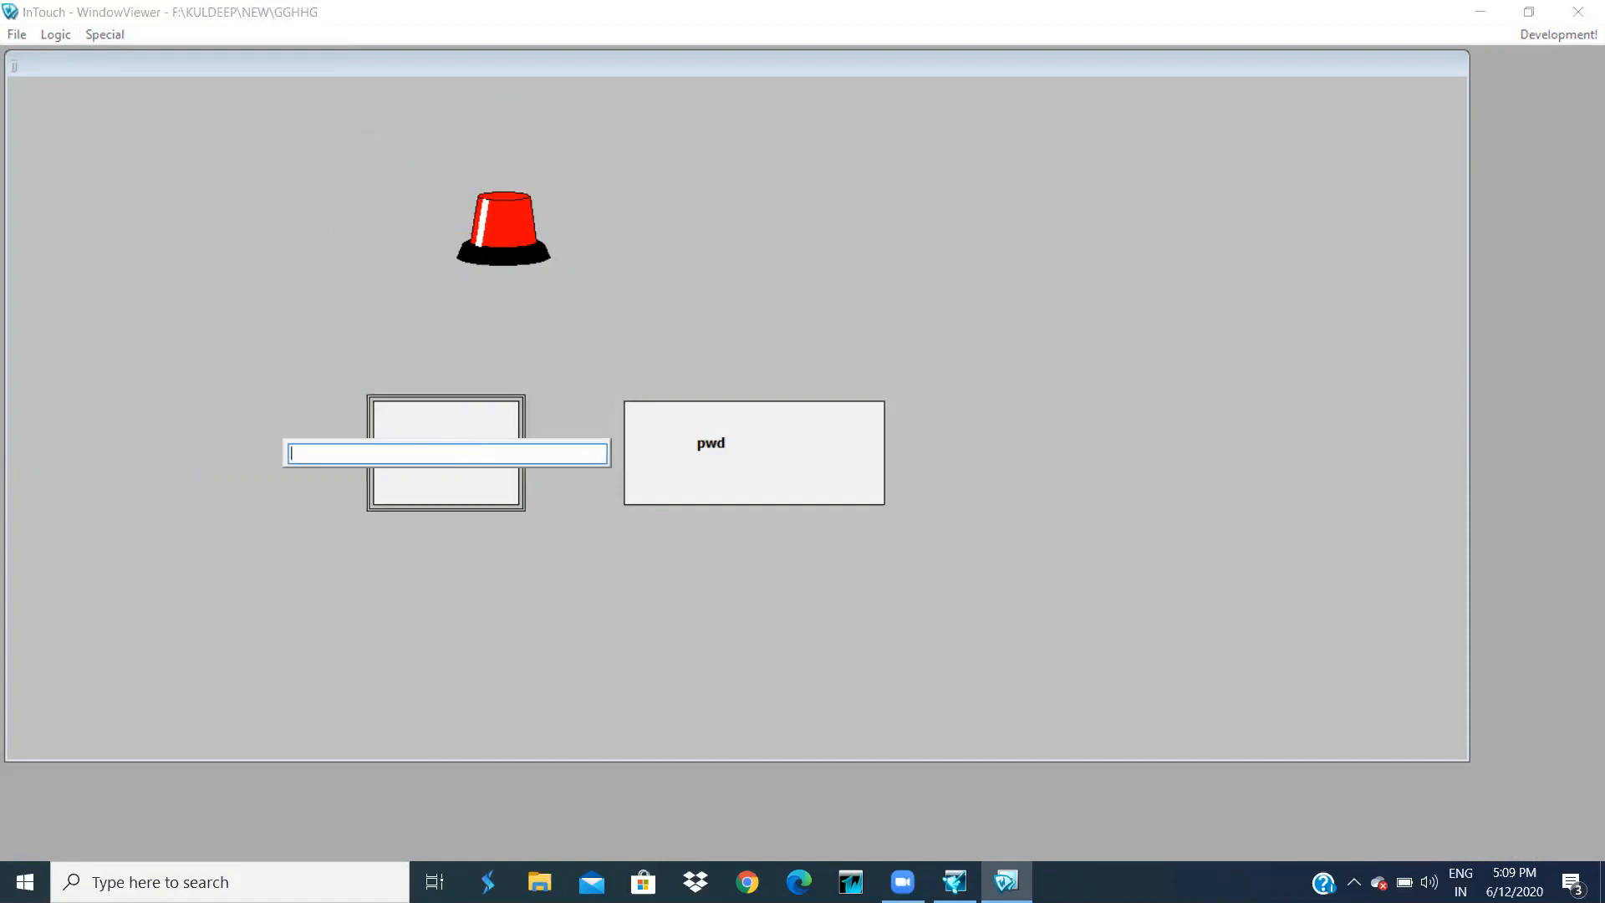
text(kuldeep)
key(Return)
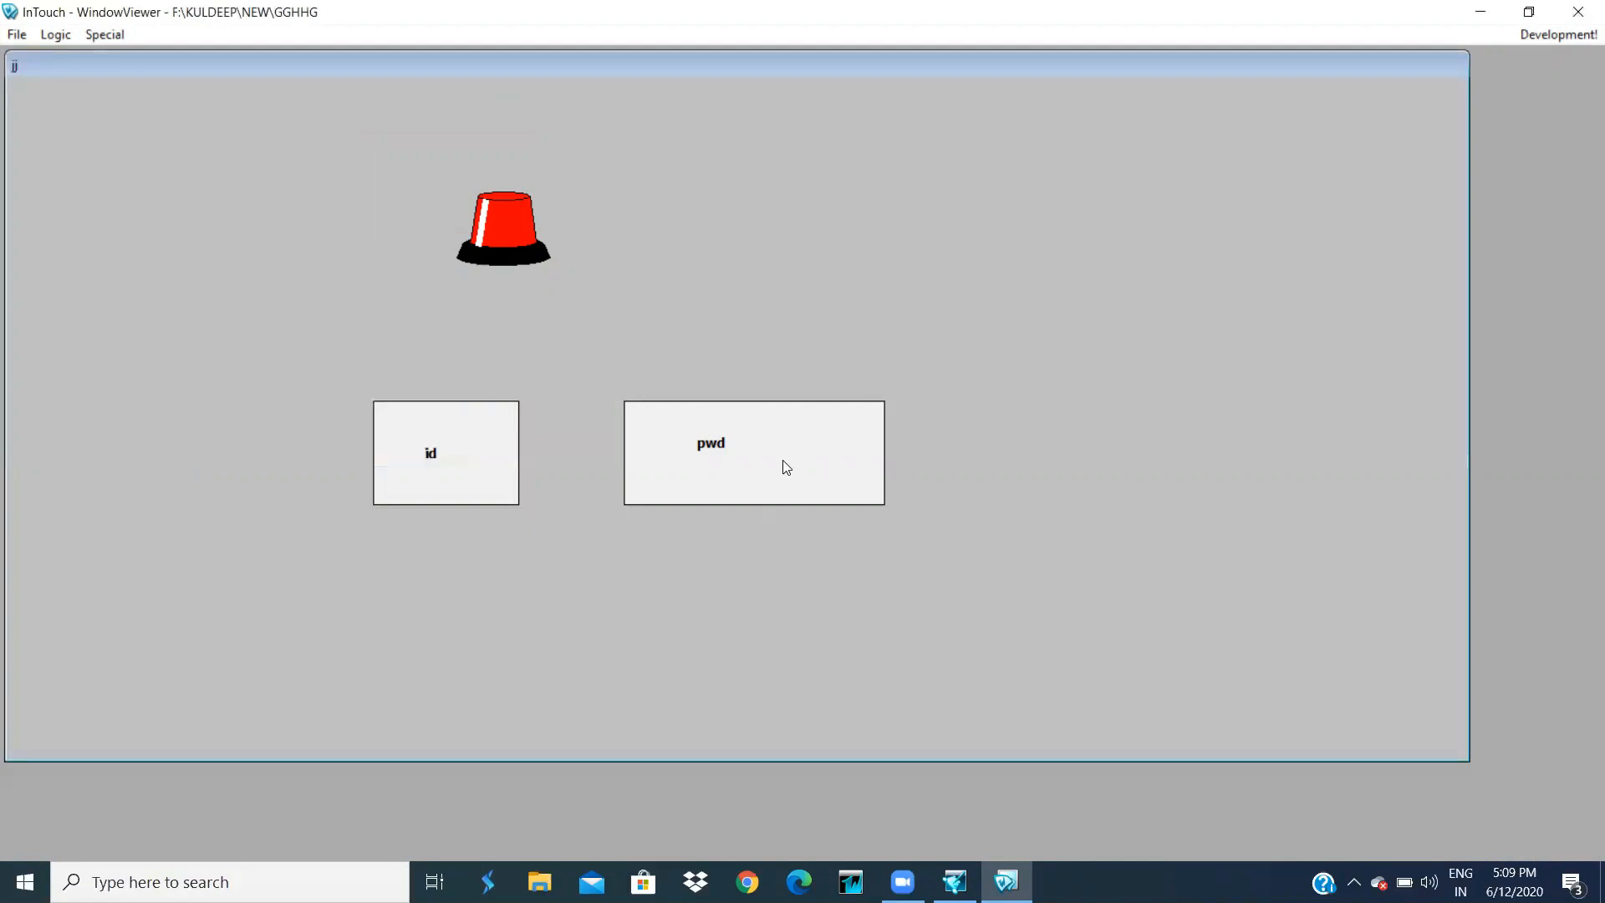
click(784, 461)
text(123)
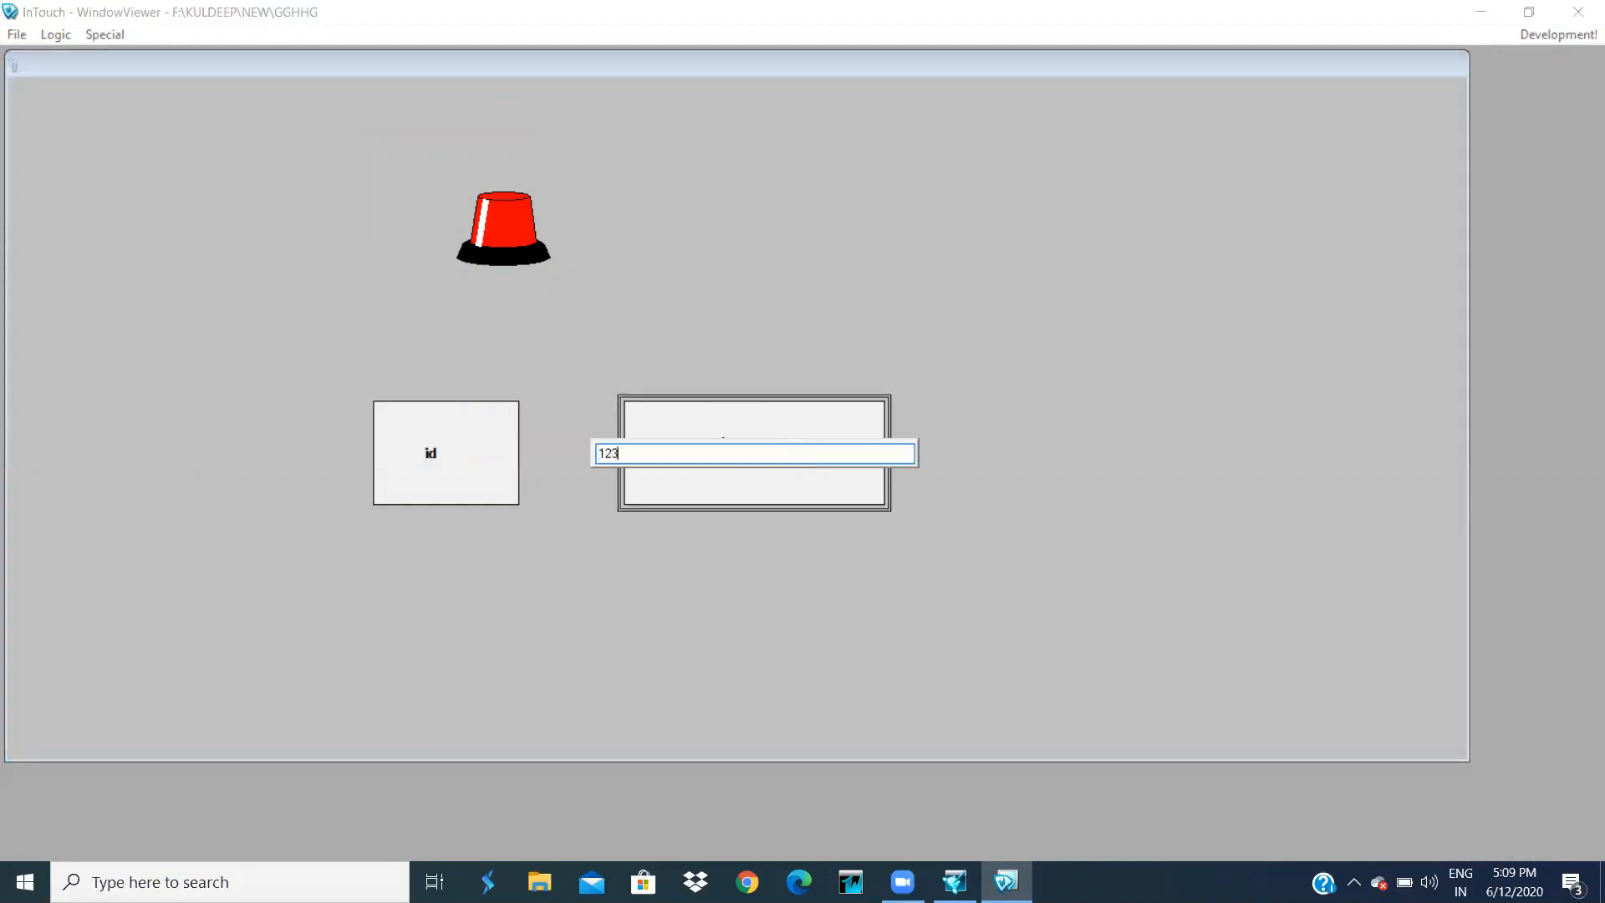
key(Return)
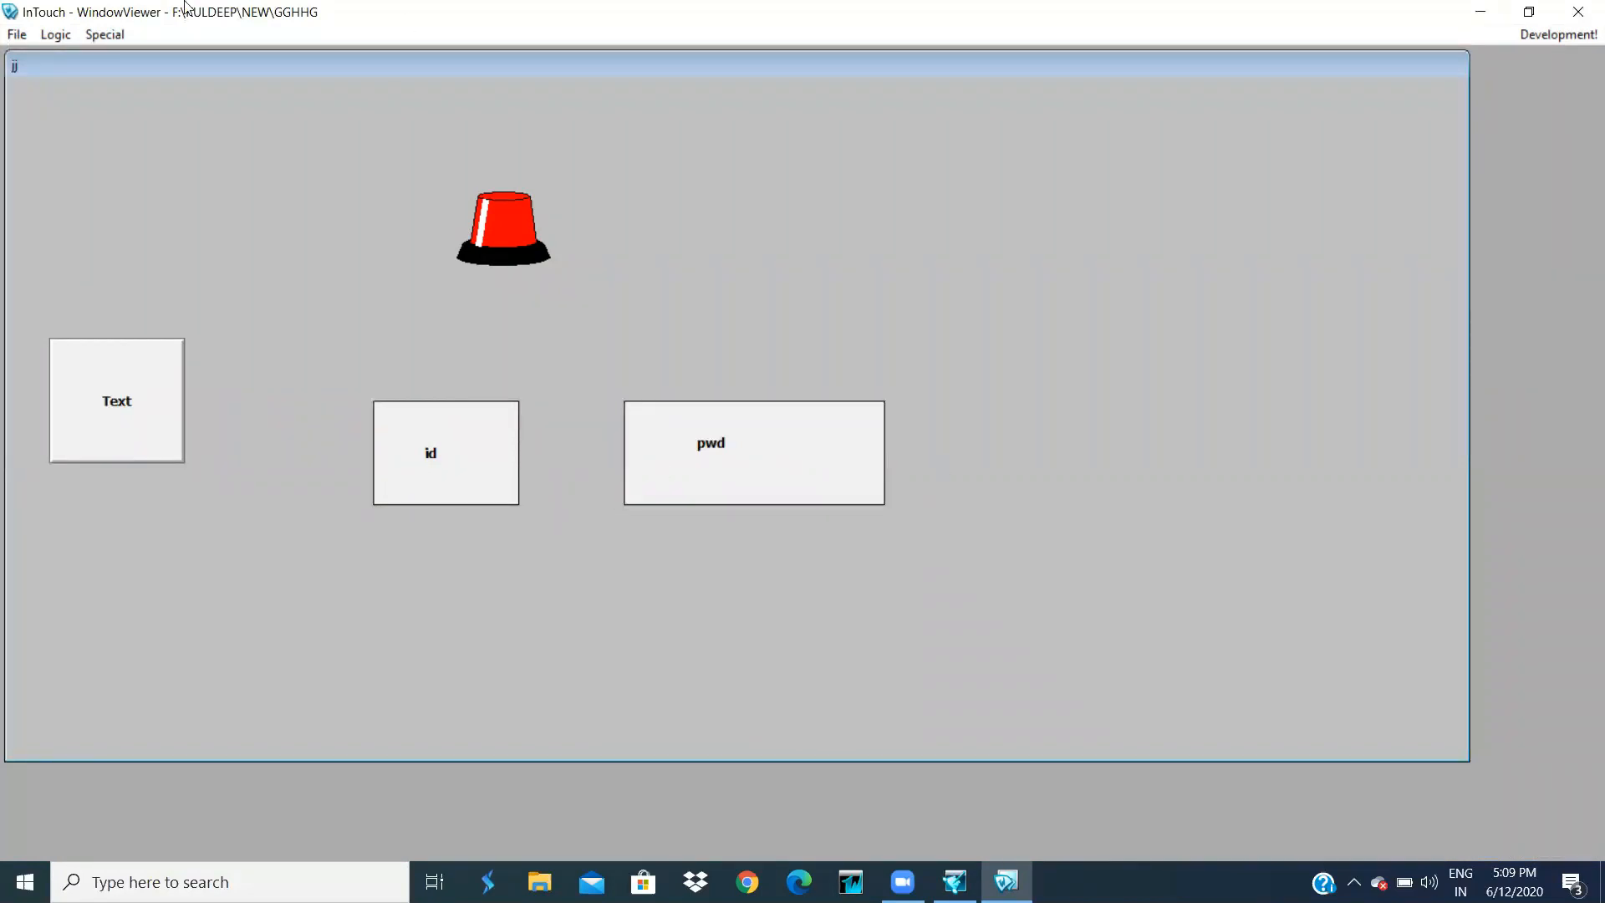
- Log off again, return to WindowMaker and select the id and pwd boxes
click(97, 36)
mouse_move(179, 152)
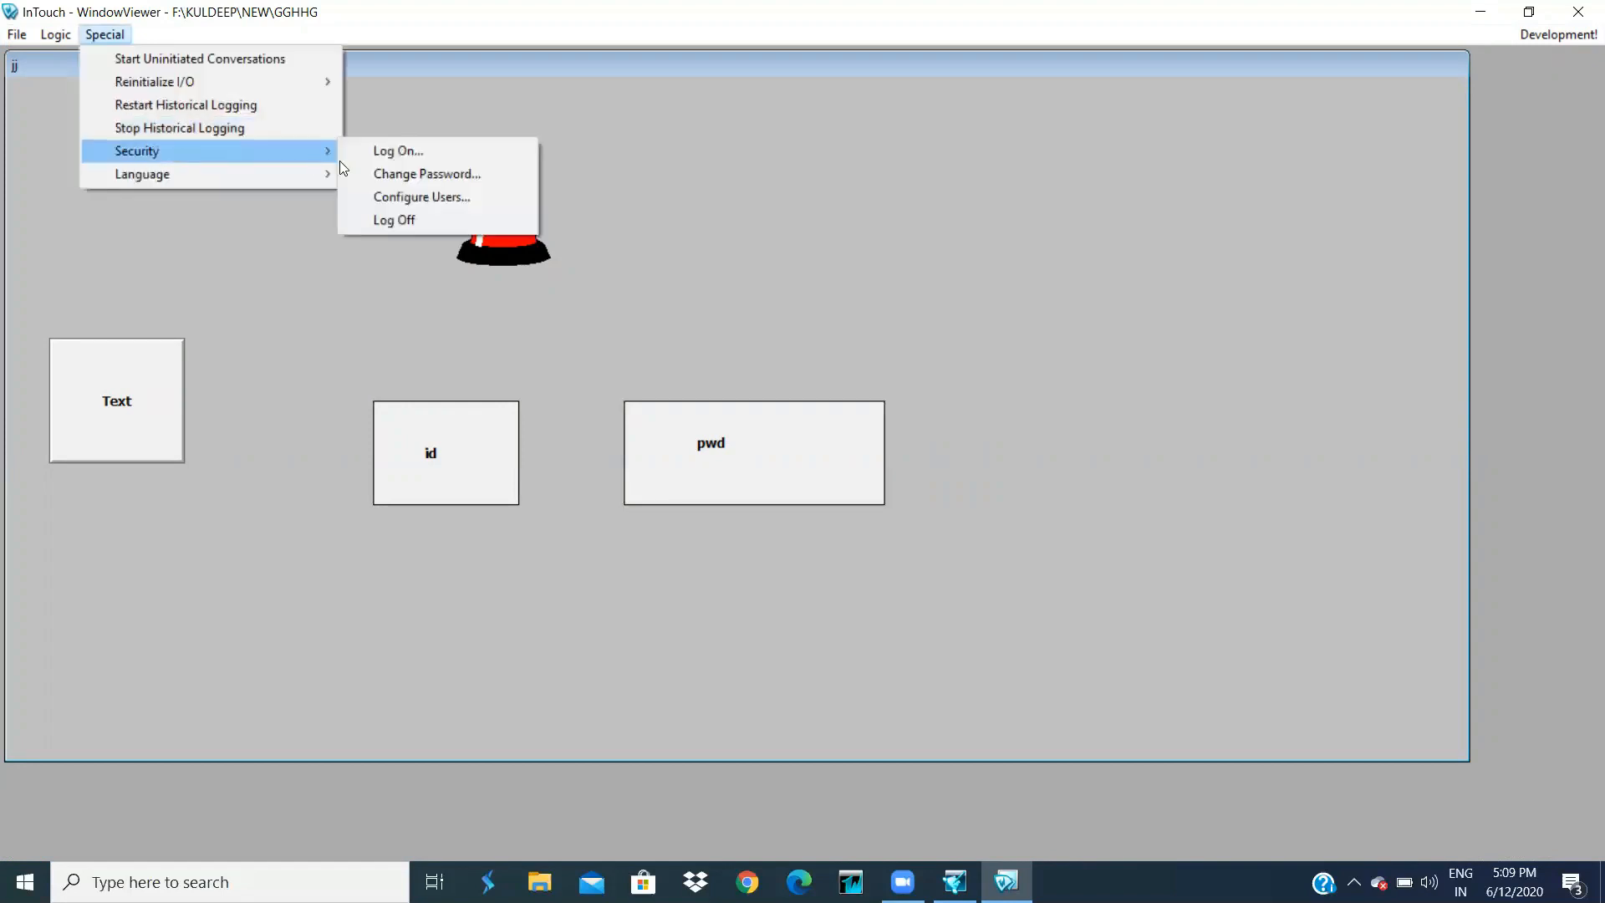
click(438, 221)
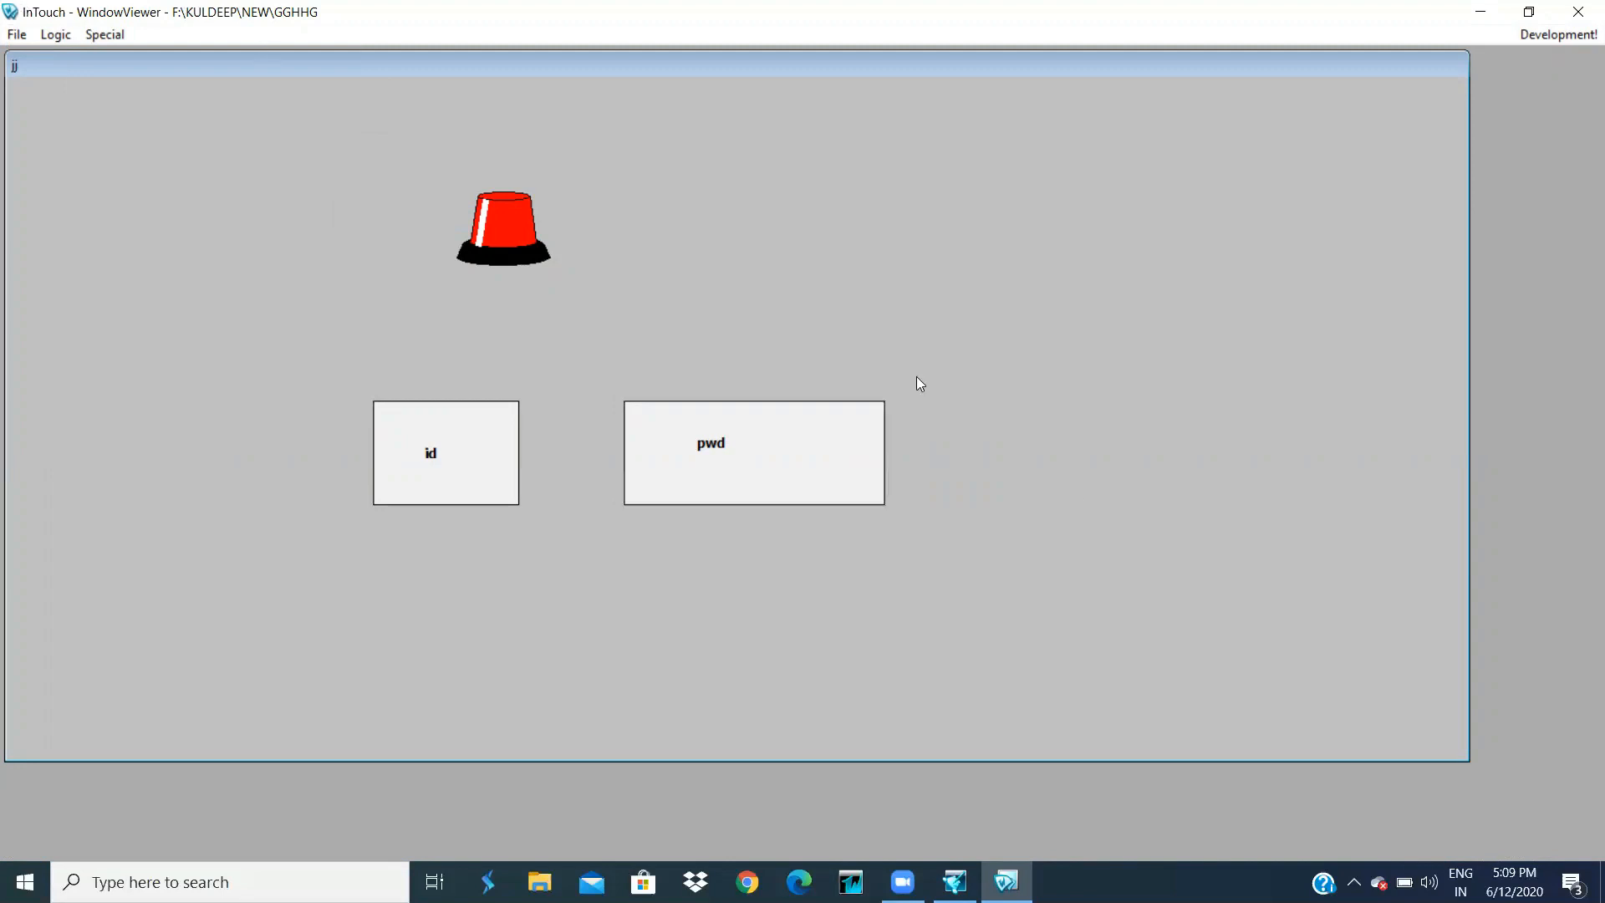
click(1580, 37)
drag(456, 405, 1098, 643)
- Move the Text box to the top-left and the id box with its label beneath it
drag(906, 441, 542, 554)
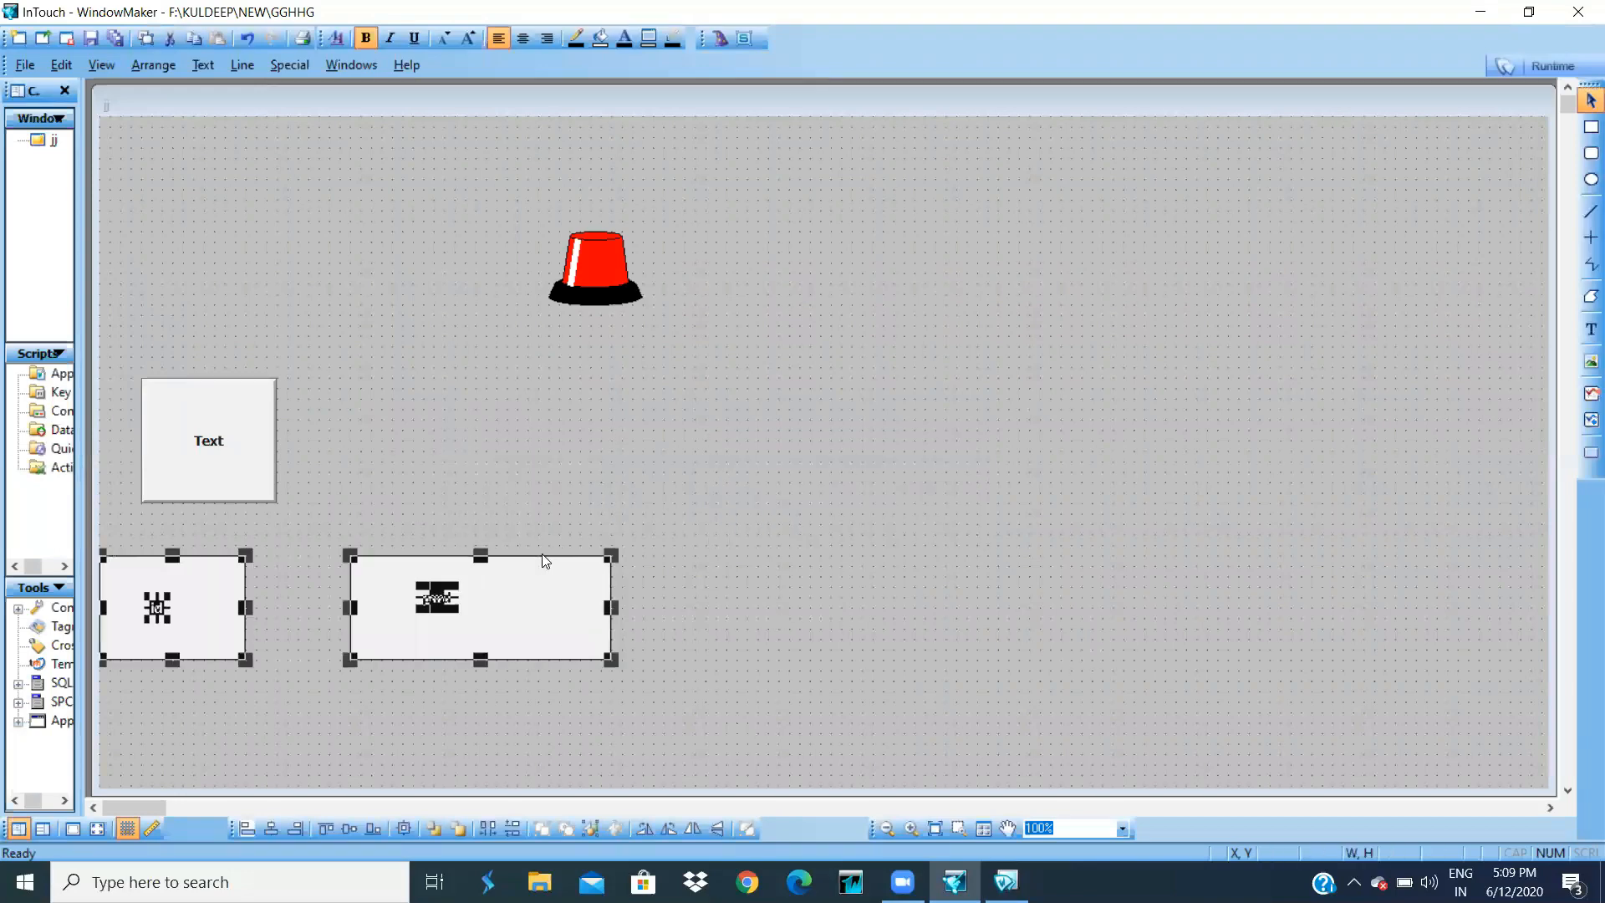
drag(316, 512, 618, 654)
drag(220, 443, 200, 205)
drag(201, 567, 283, 371)
drag(169, 618, 169, 585)
drag(299, 495, 88, 679)
drag(160, 545, 177, 323)
- Place the pwd box under the id box and the red siren beside Text
drag(445, 673, 666, 699)
drag(577, 606, 331, 468)
click(816, 433)
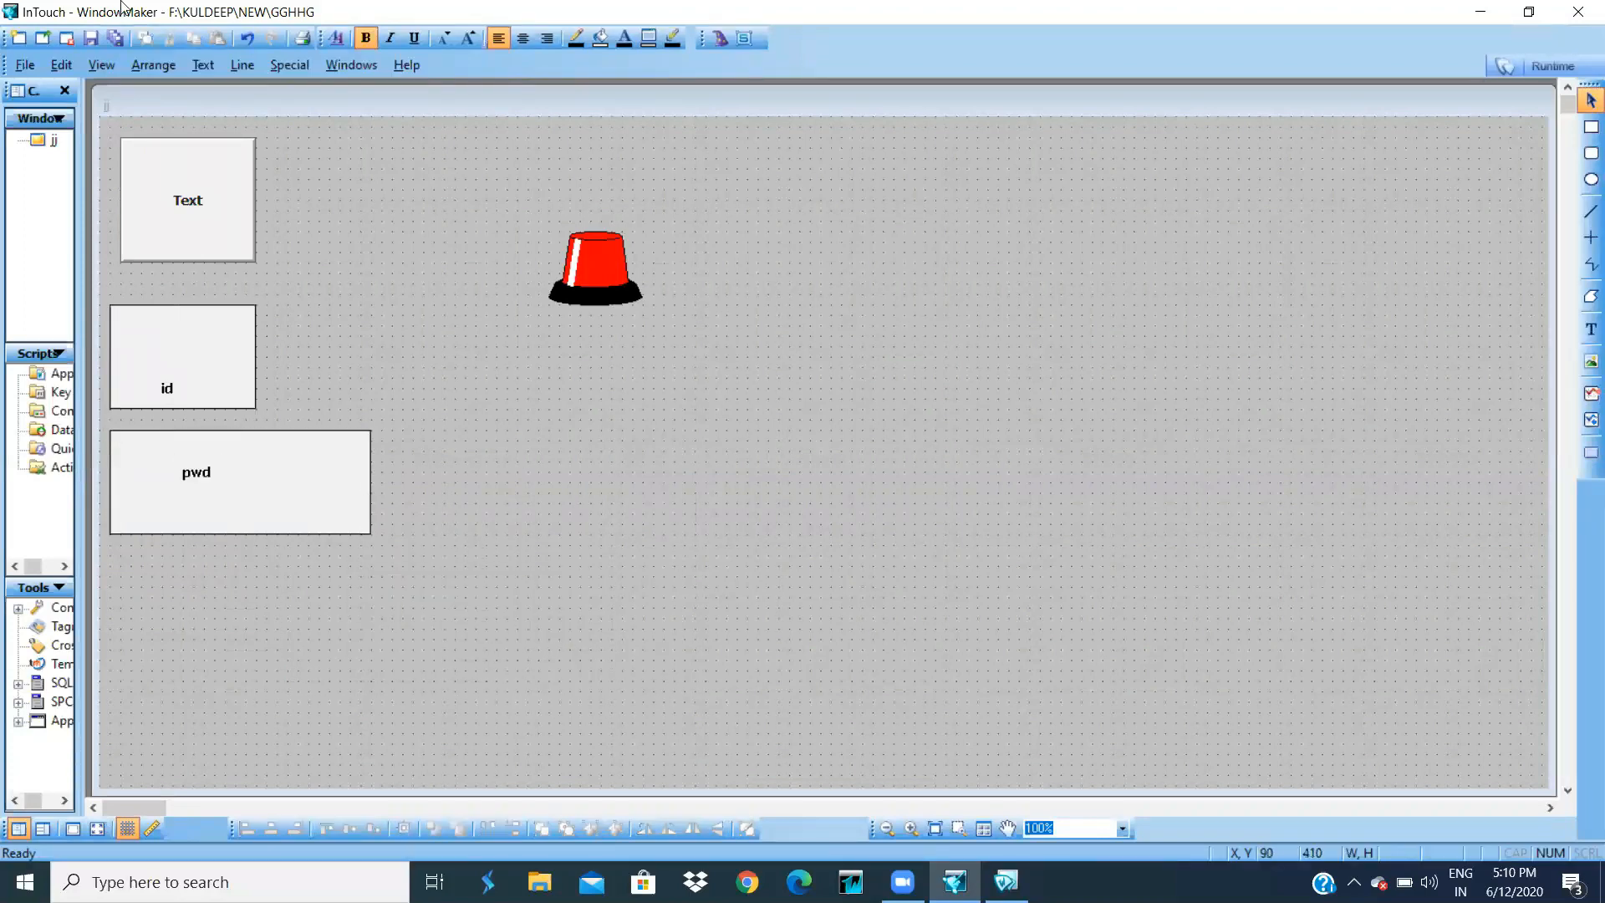
drag(595, 268, 344, 194)
click(535, 284)
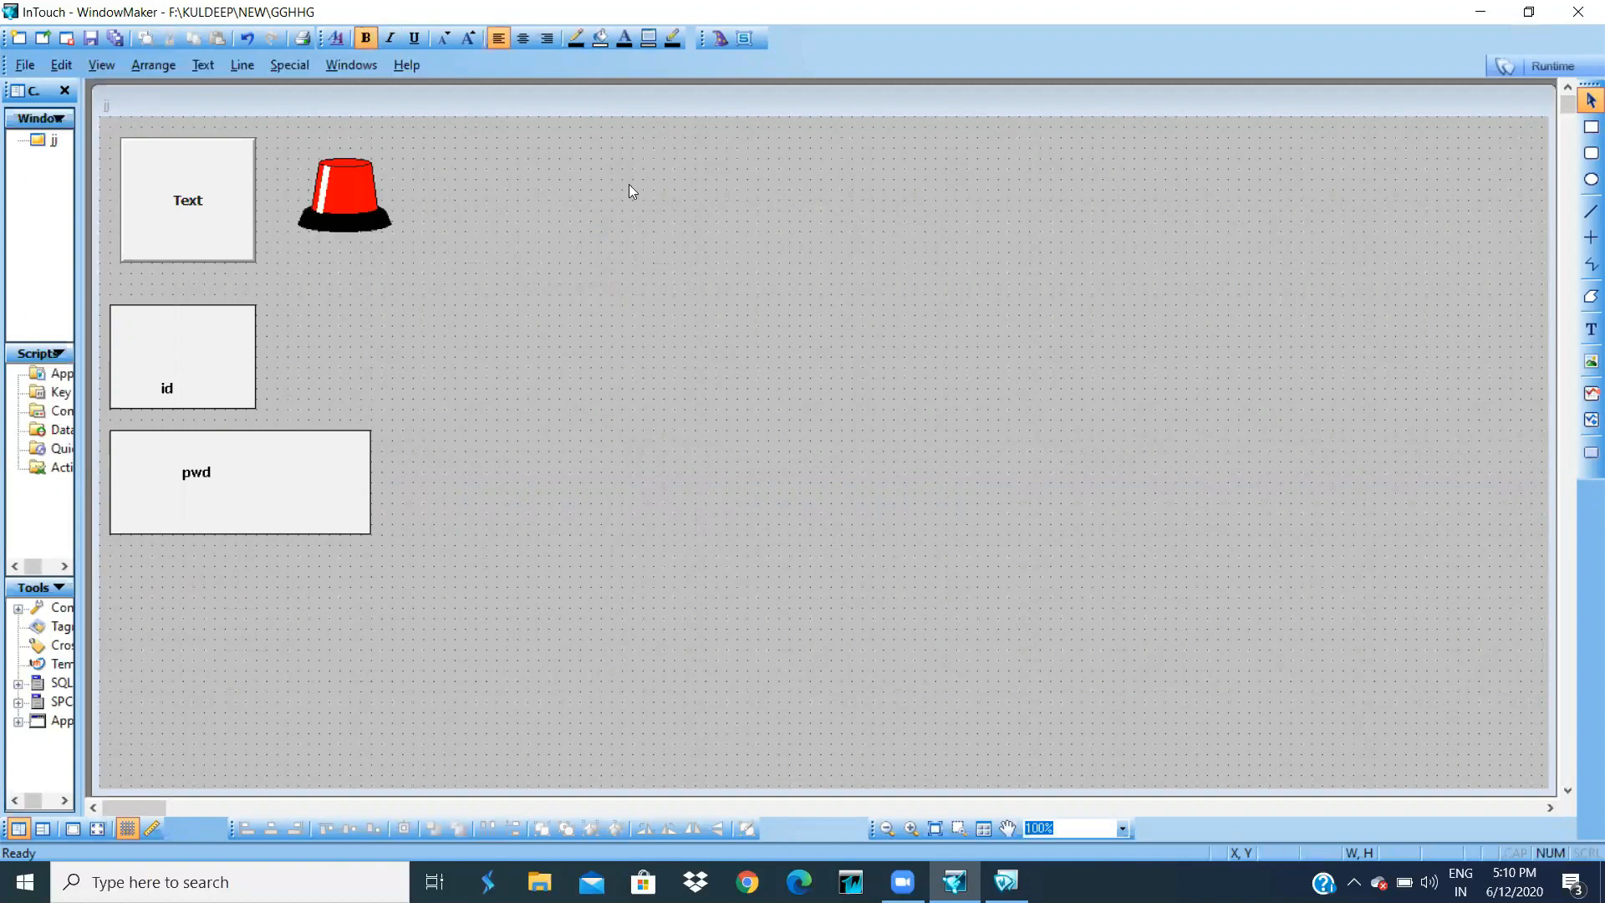
- Place a Vertical Slider from the Sliders wizards on window jj
click(721, 37)
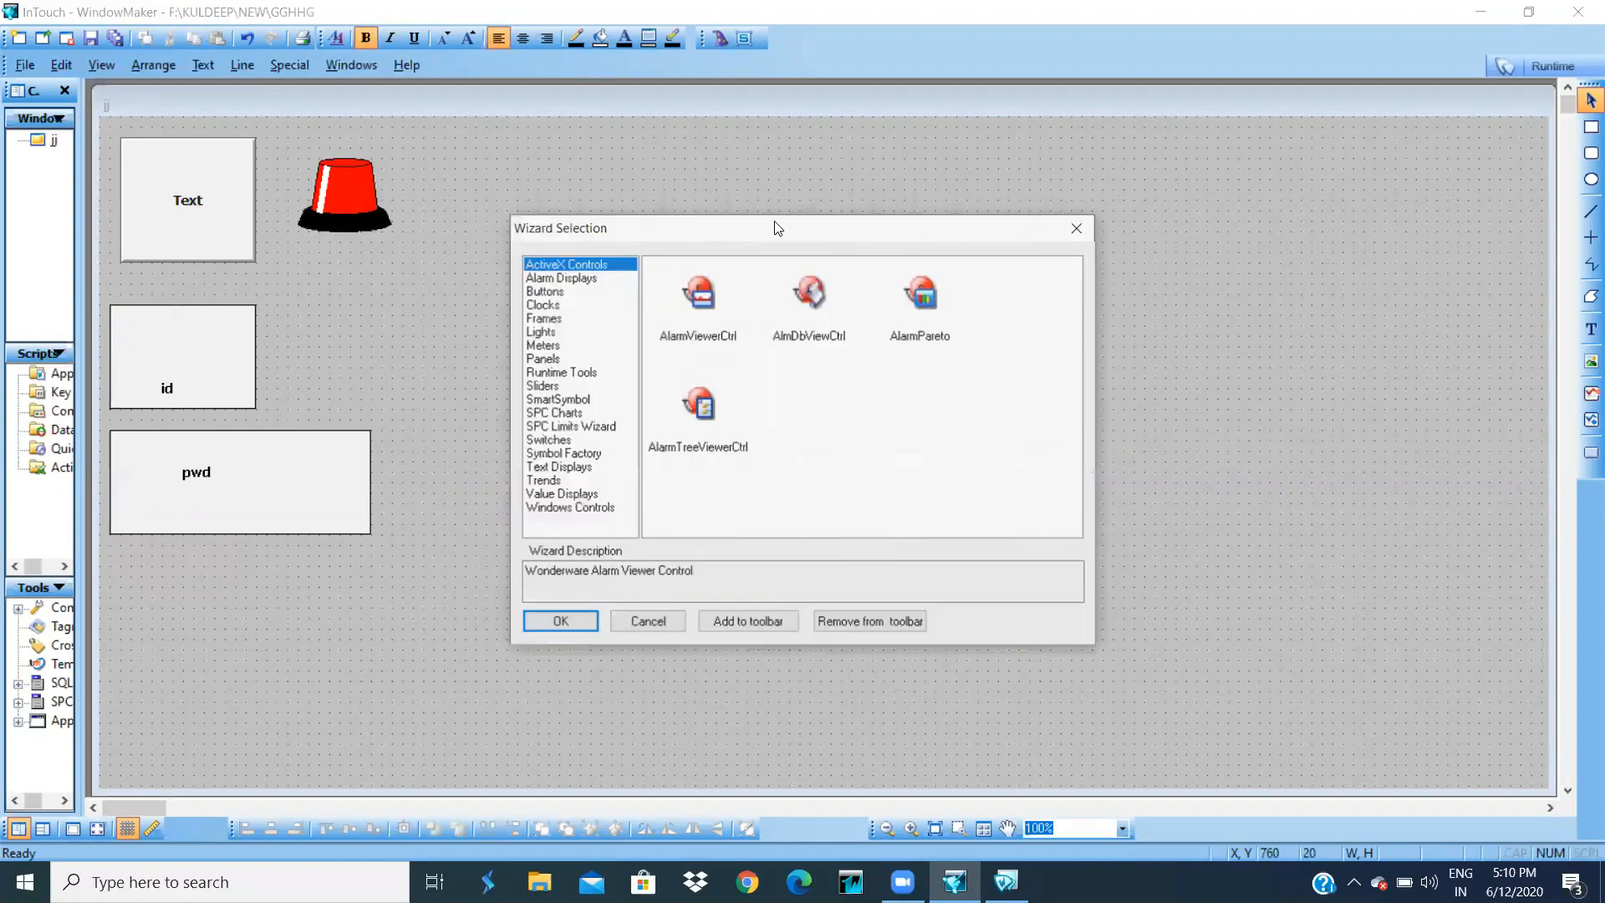
click(540, 385)
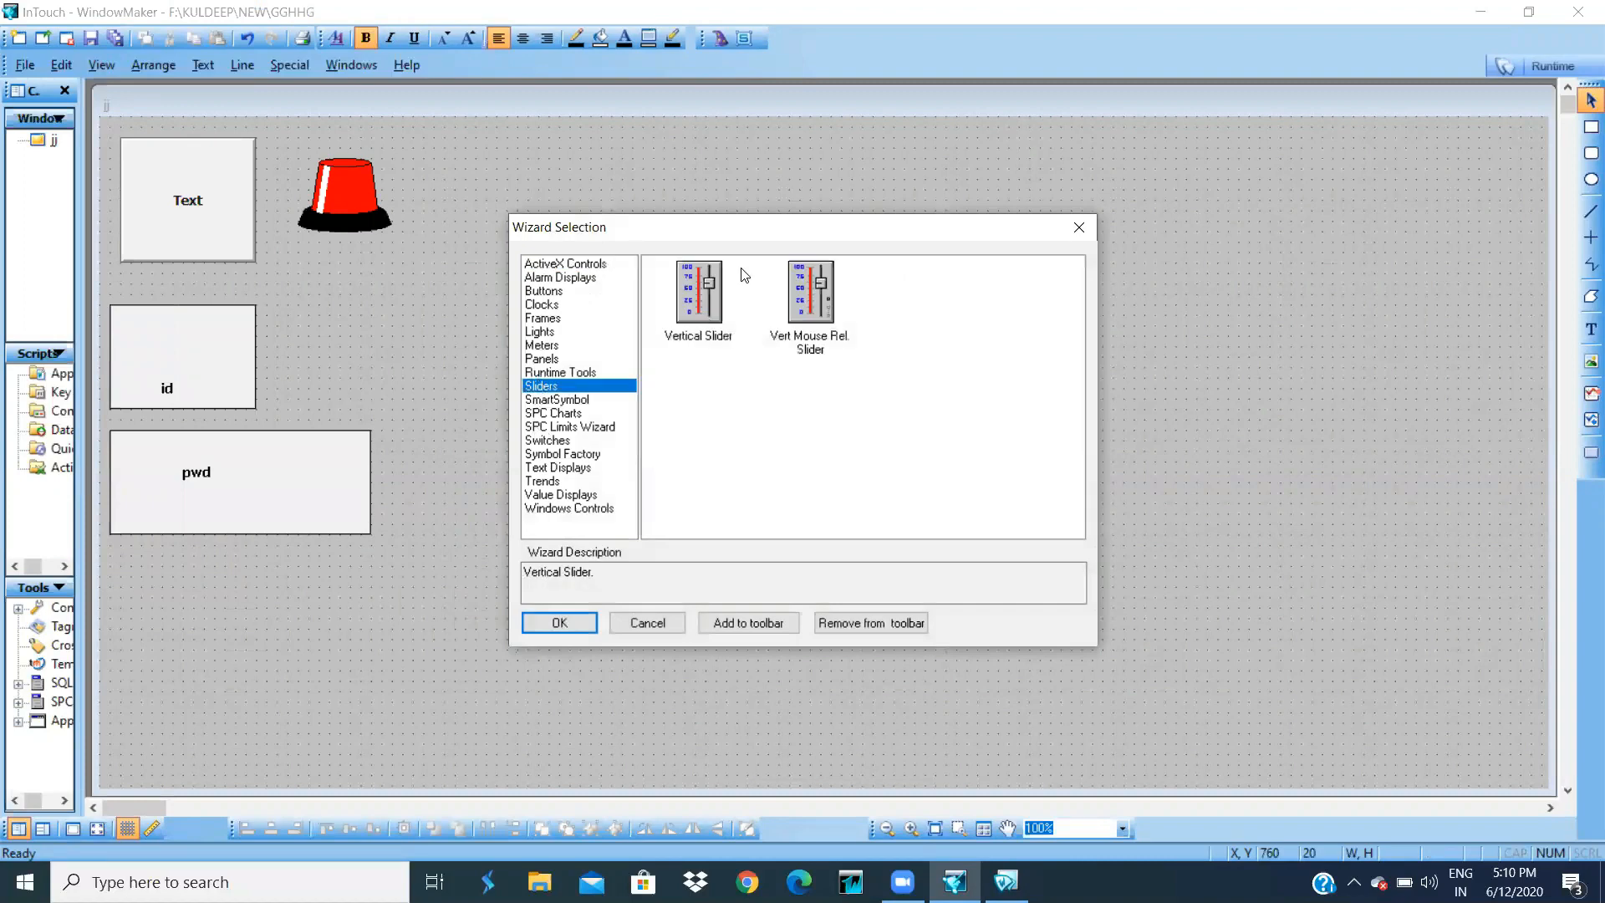
double_click(701, 290)
click(494, 414)
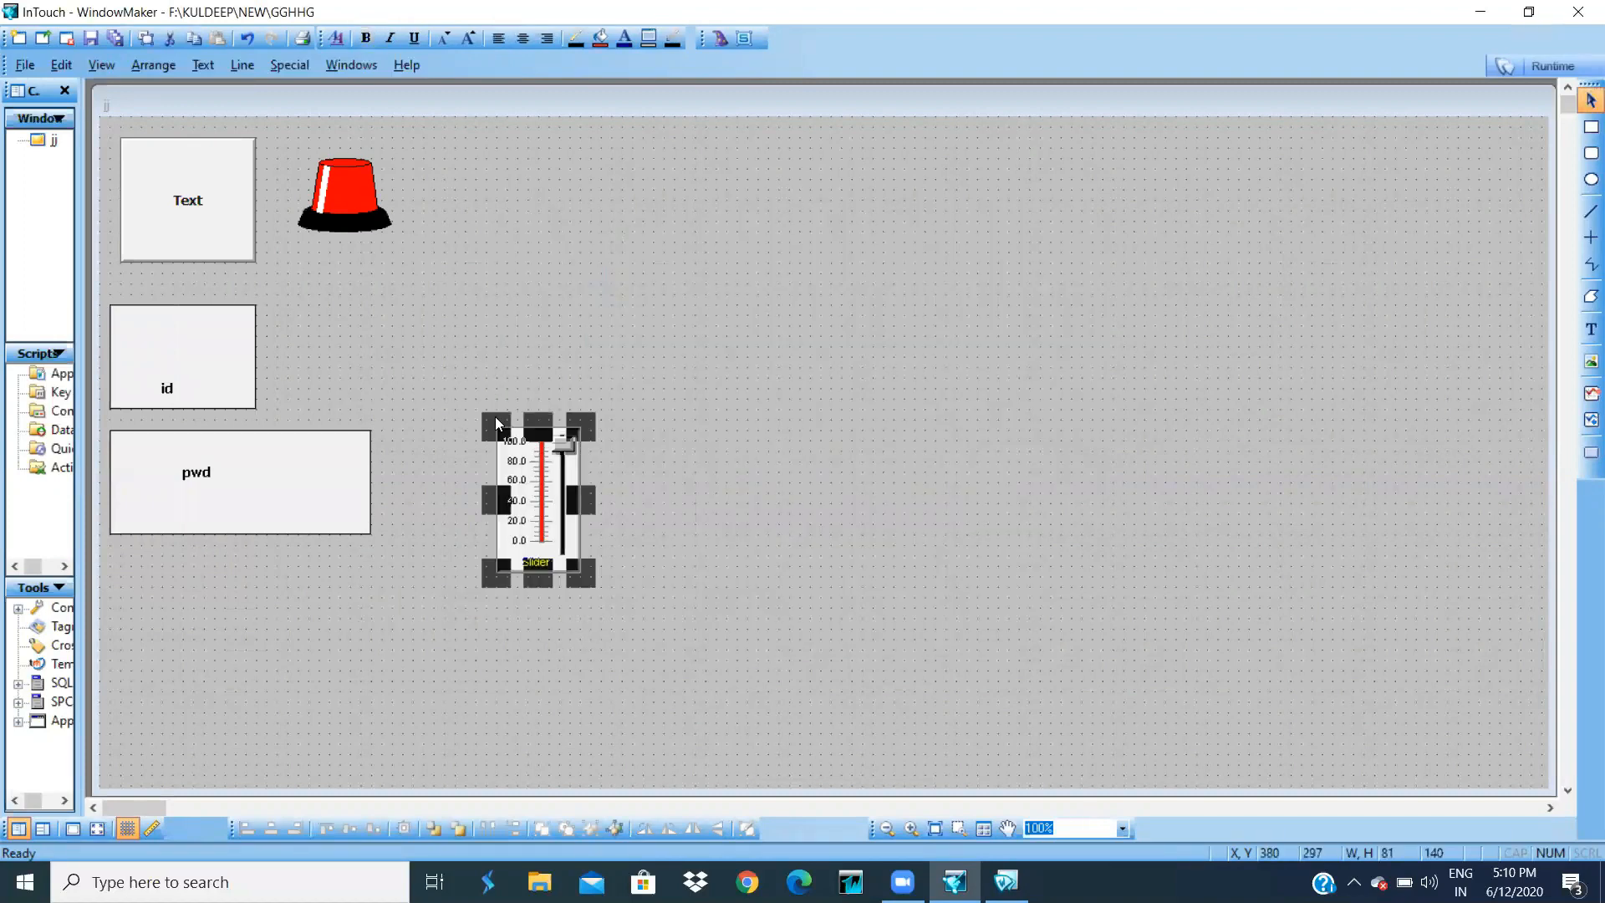
- Tie the slider to a newly defined tag t and move it beside the siren
double_click(496, 424)
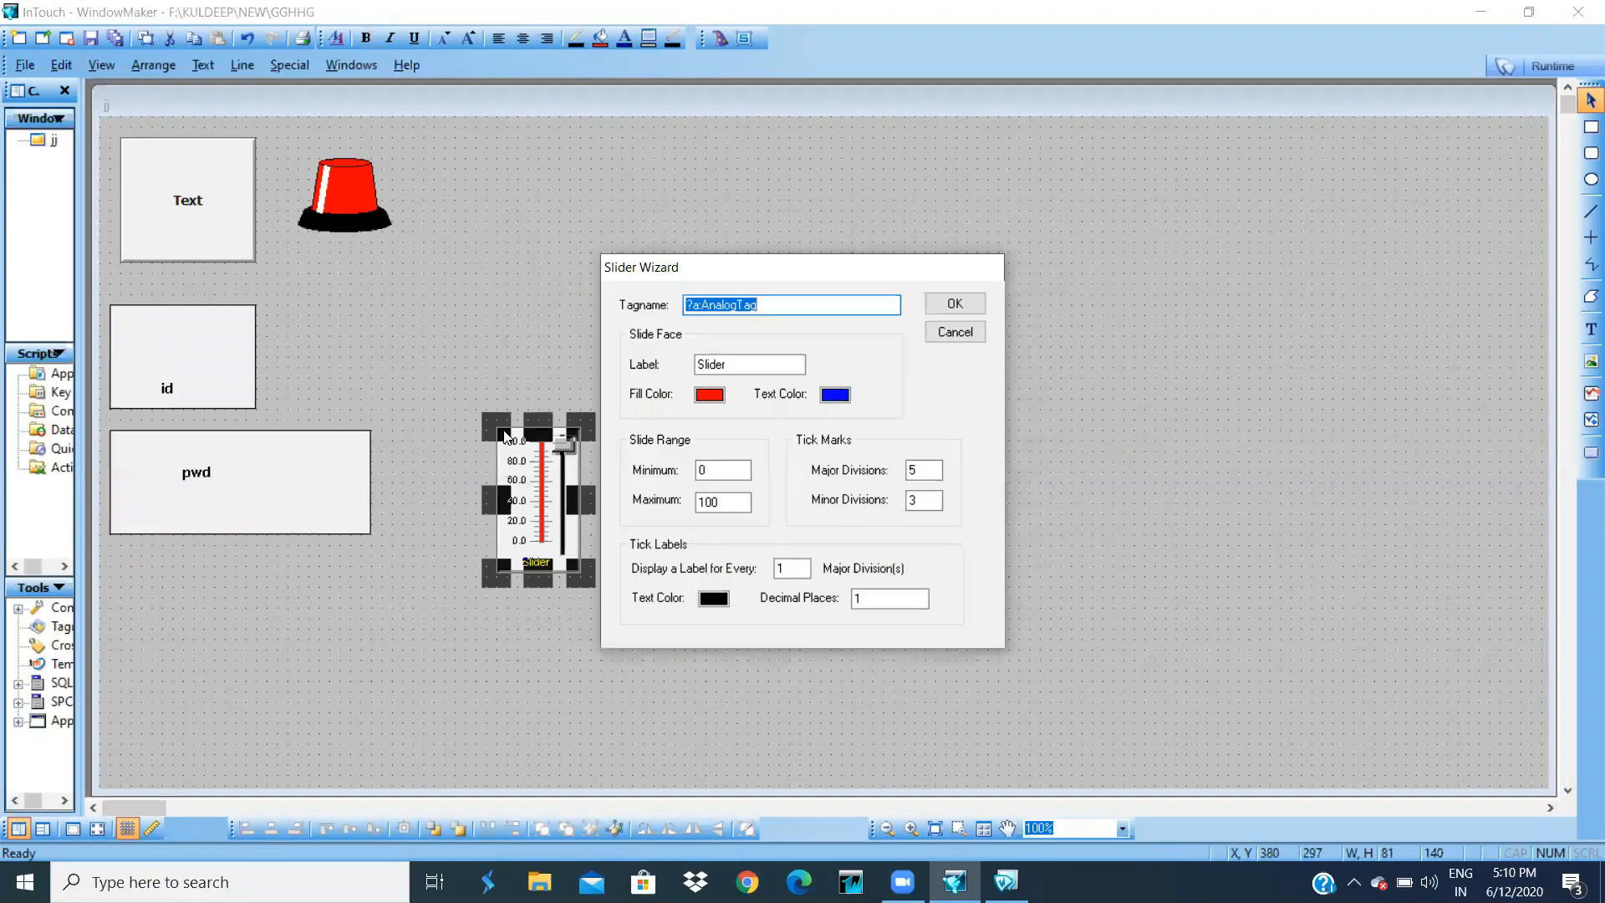
text(t)
key(Return)
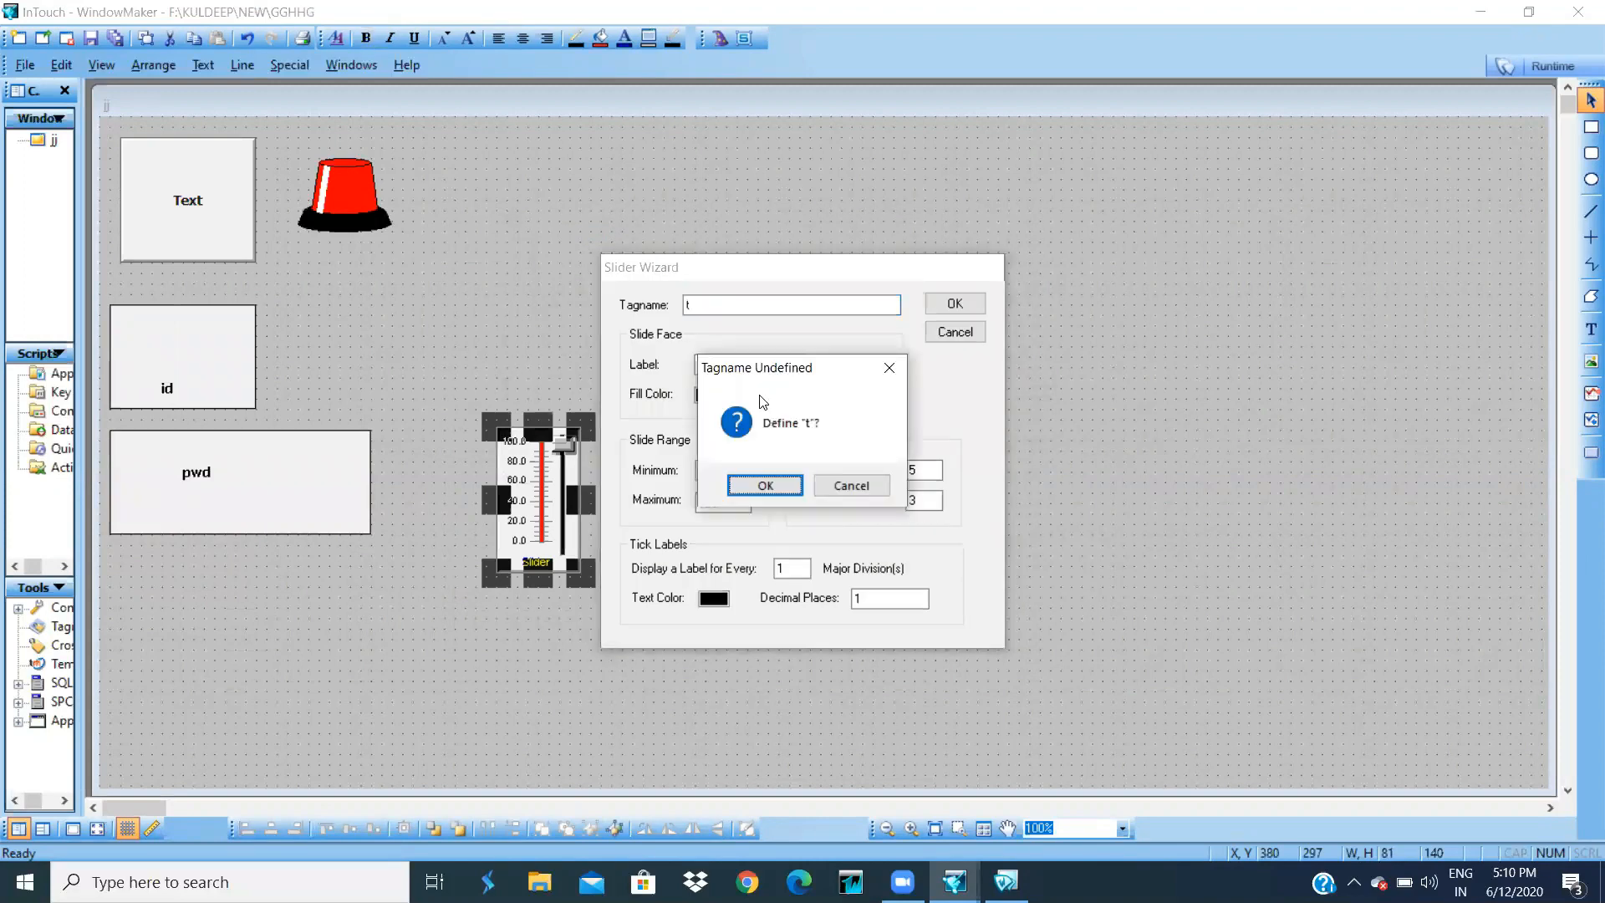
click(764, 486)
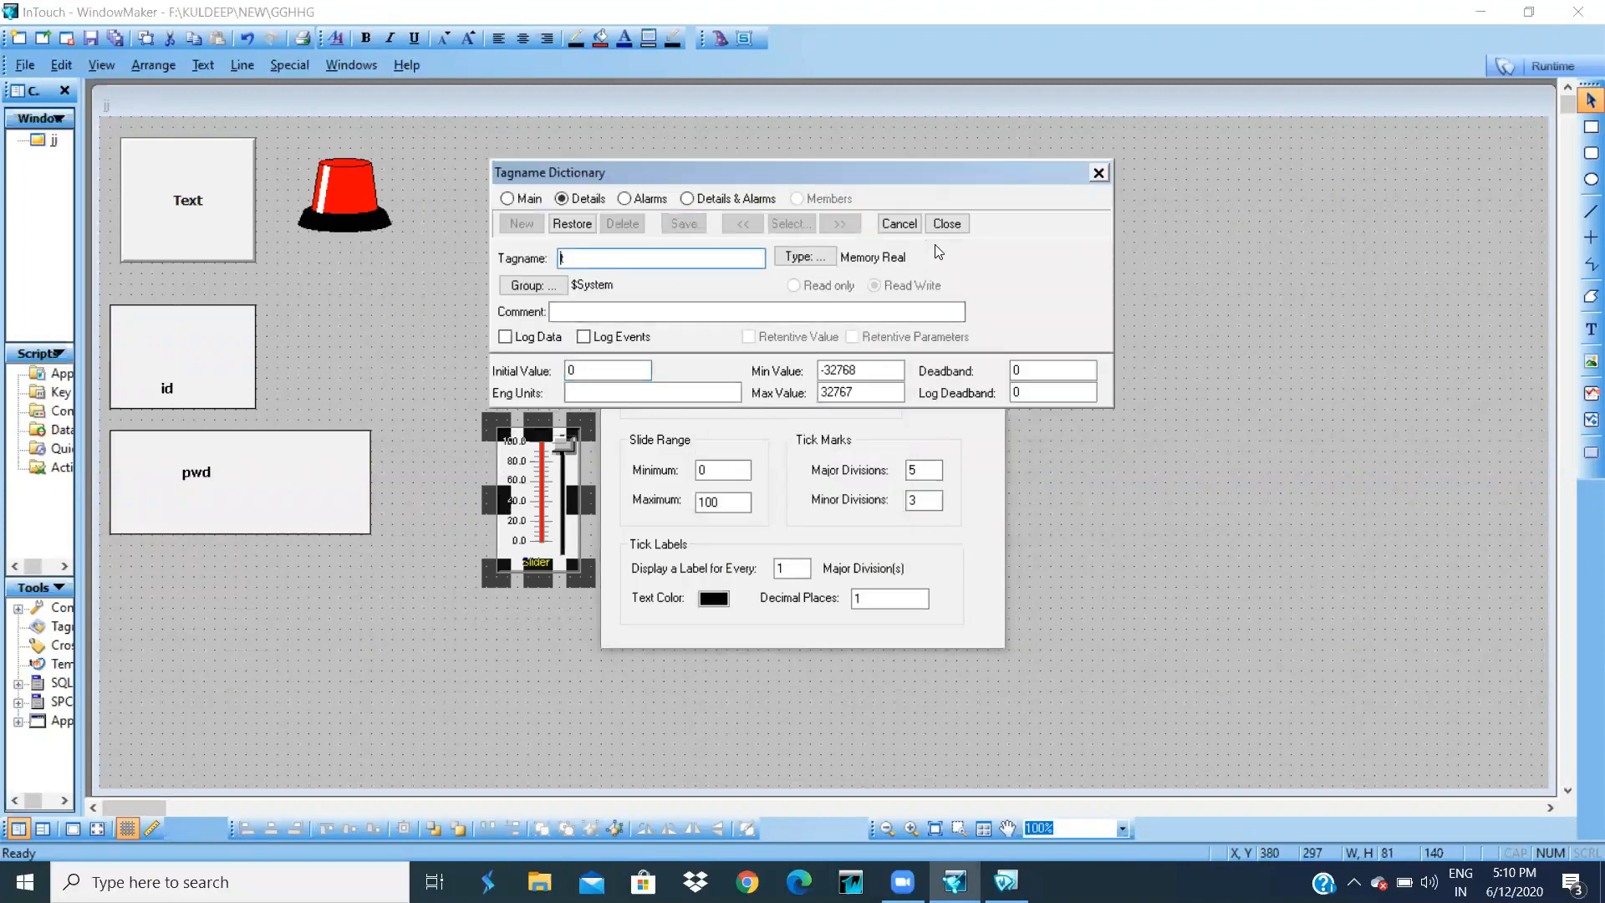
click(947, 224)
drag(562, 477, 477, 286)
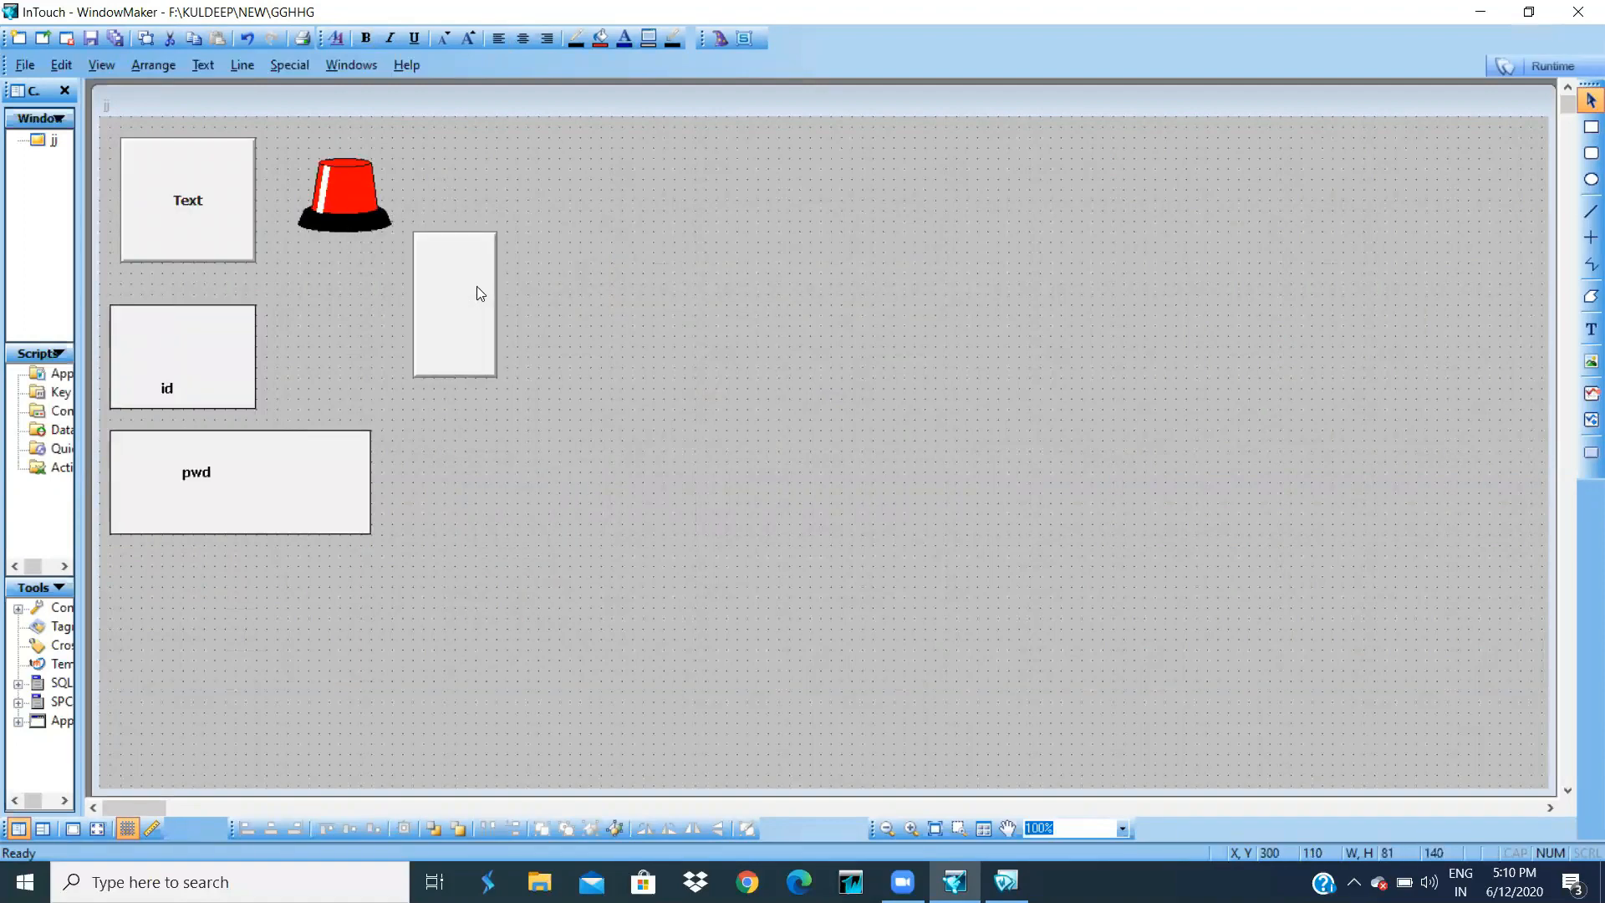
click(719, 37)
- Place an analog value display above the slider and link it to tag t
click(574, 496)
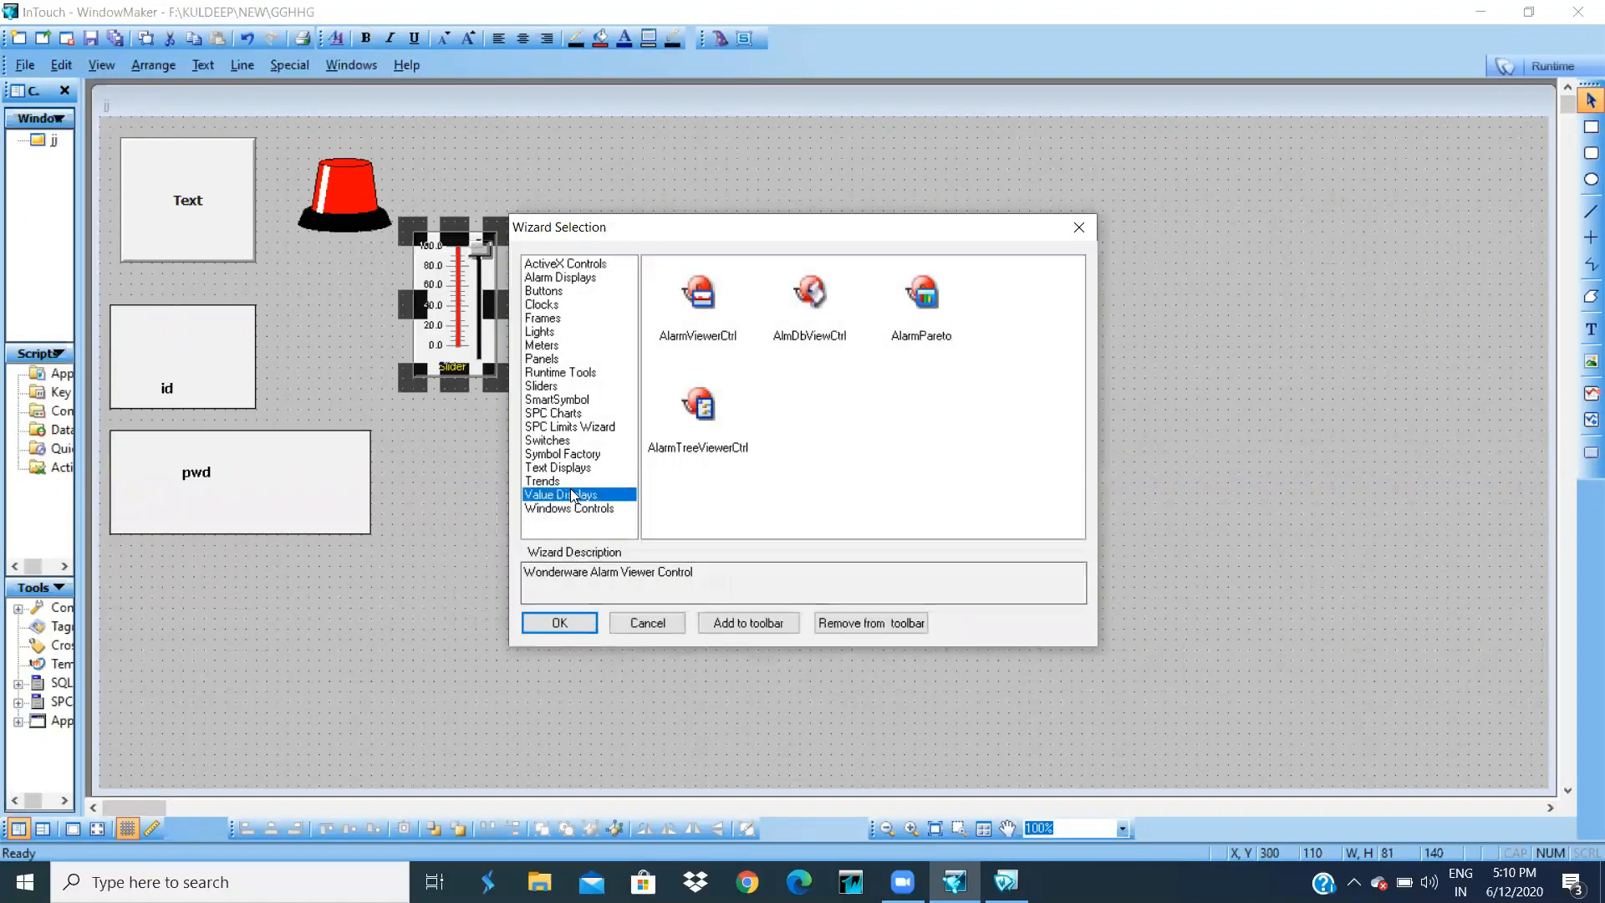
double_click(692, 431)
click(446, 159)
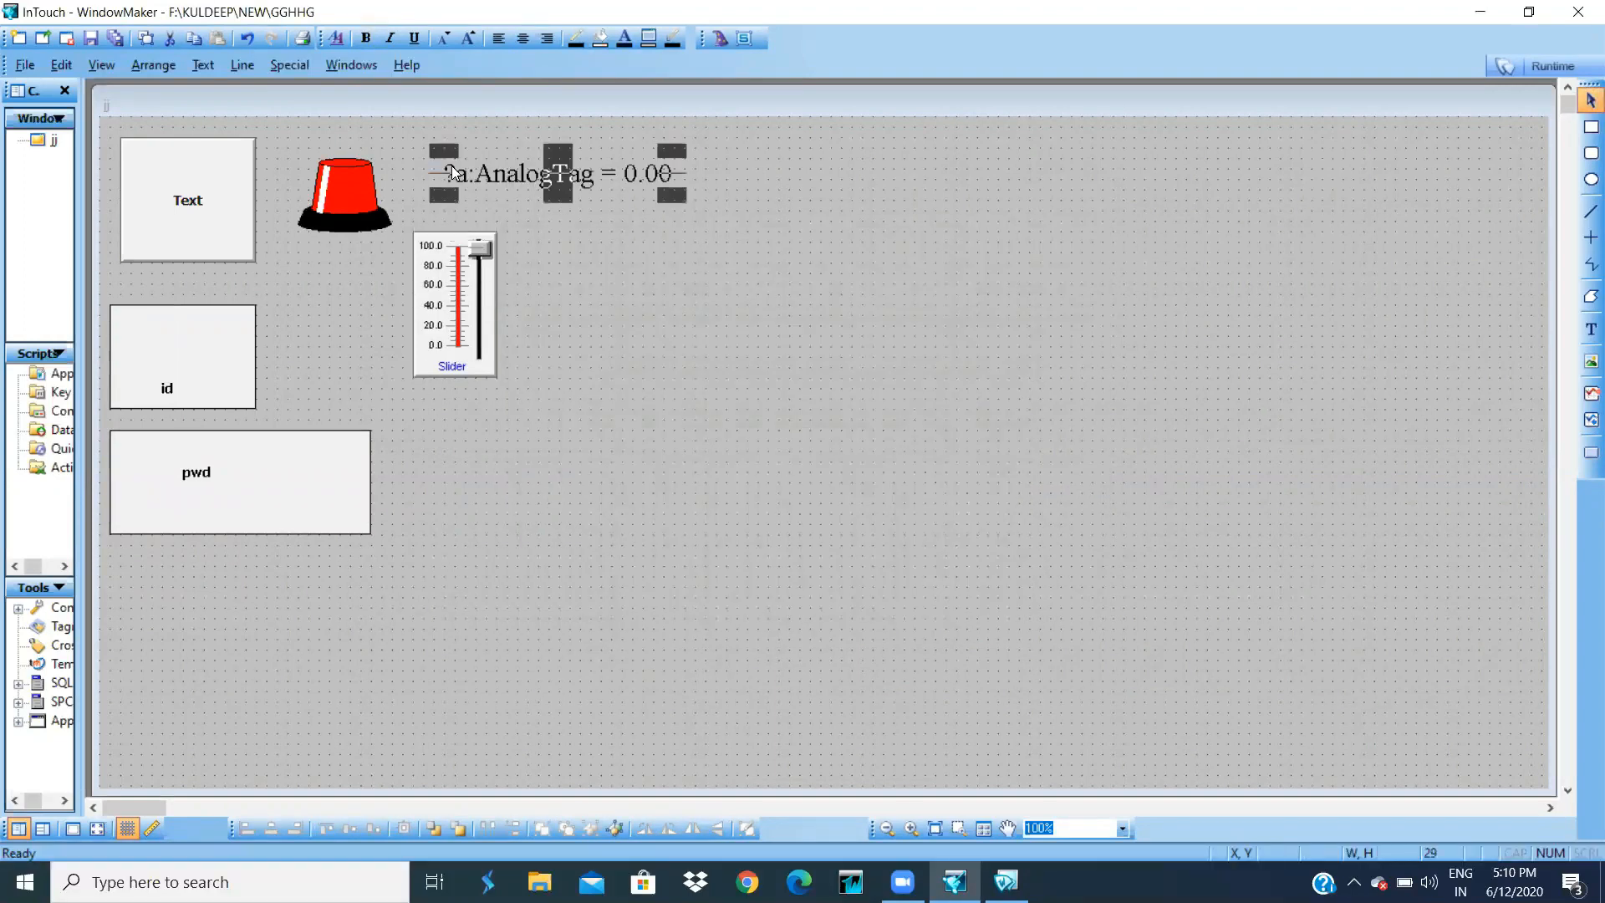
double_click(452, 173)
text(t)
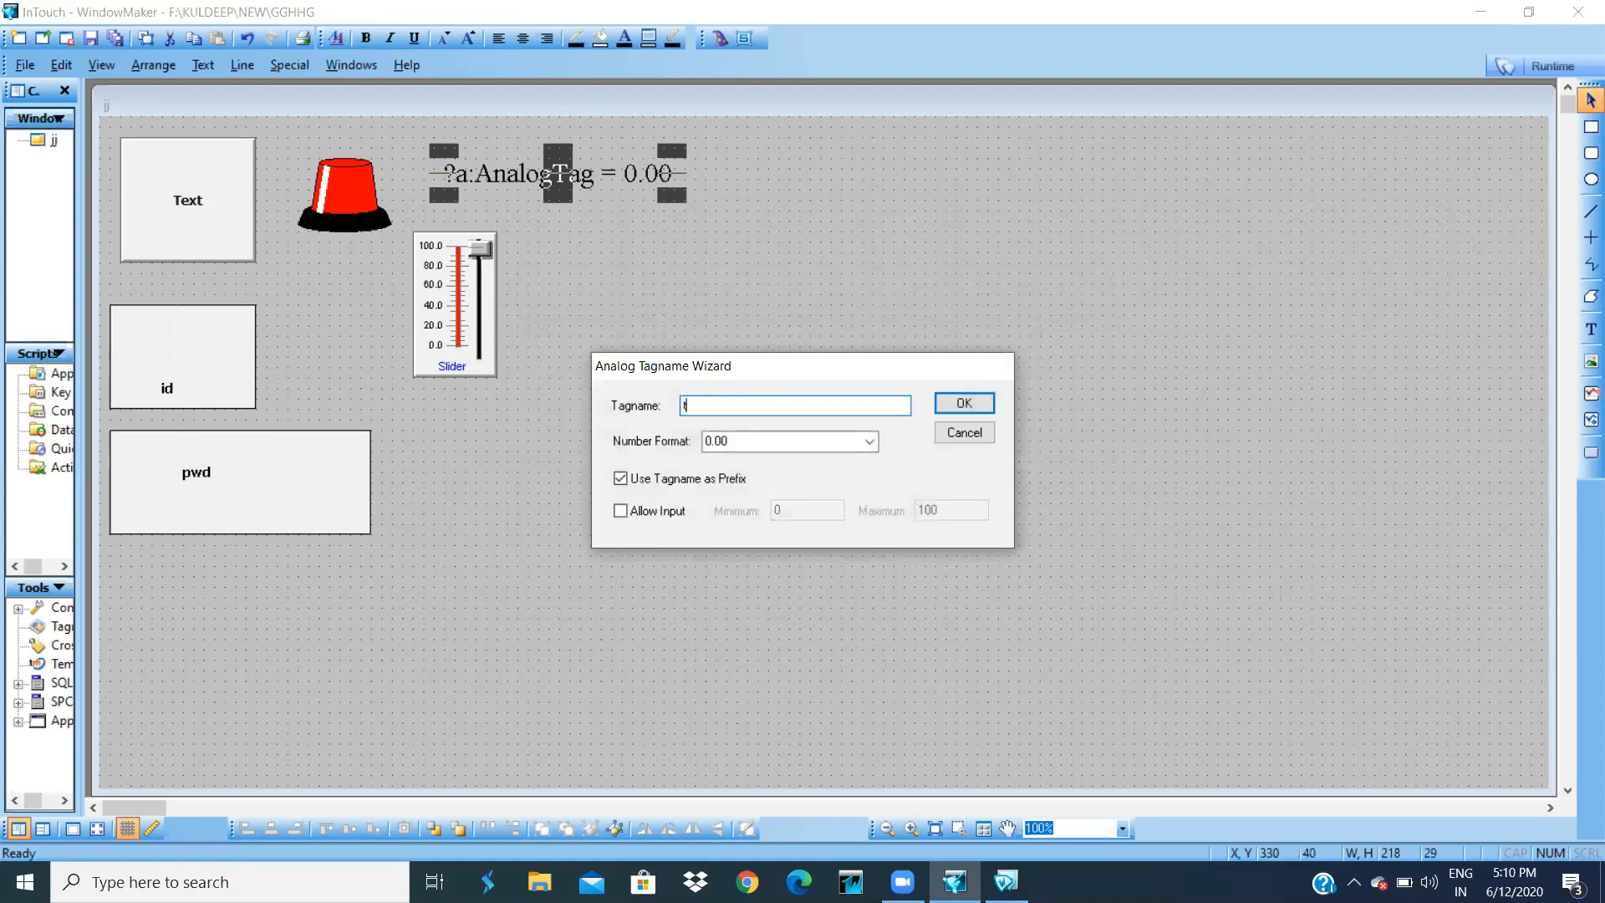
click(943, 408)
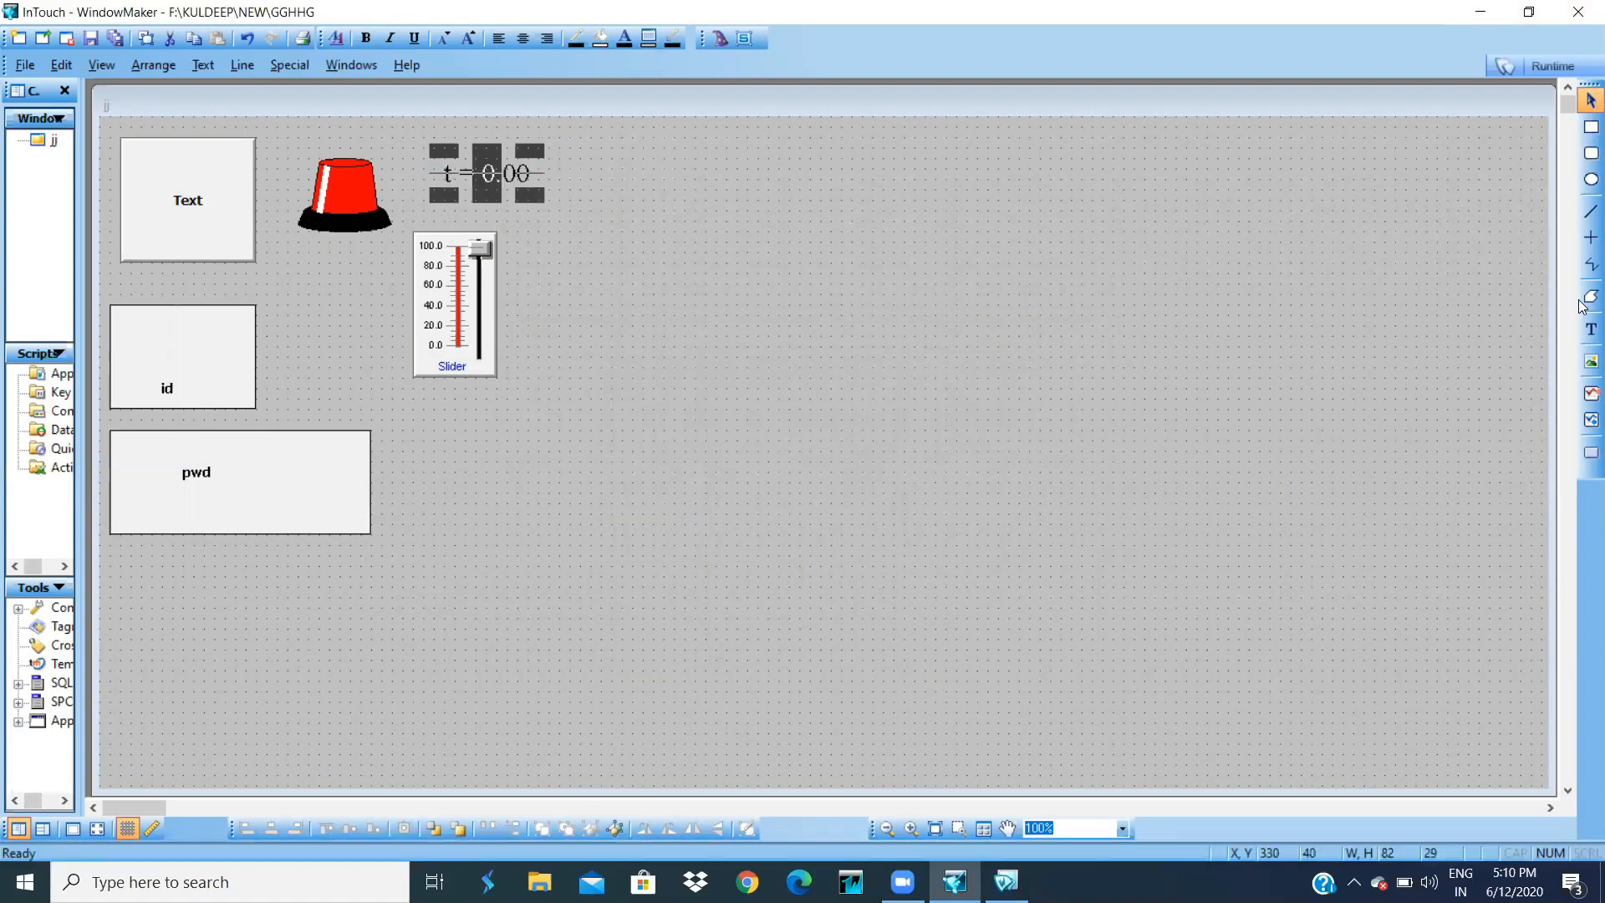
click(1583, 400)
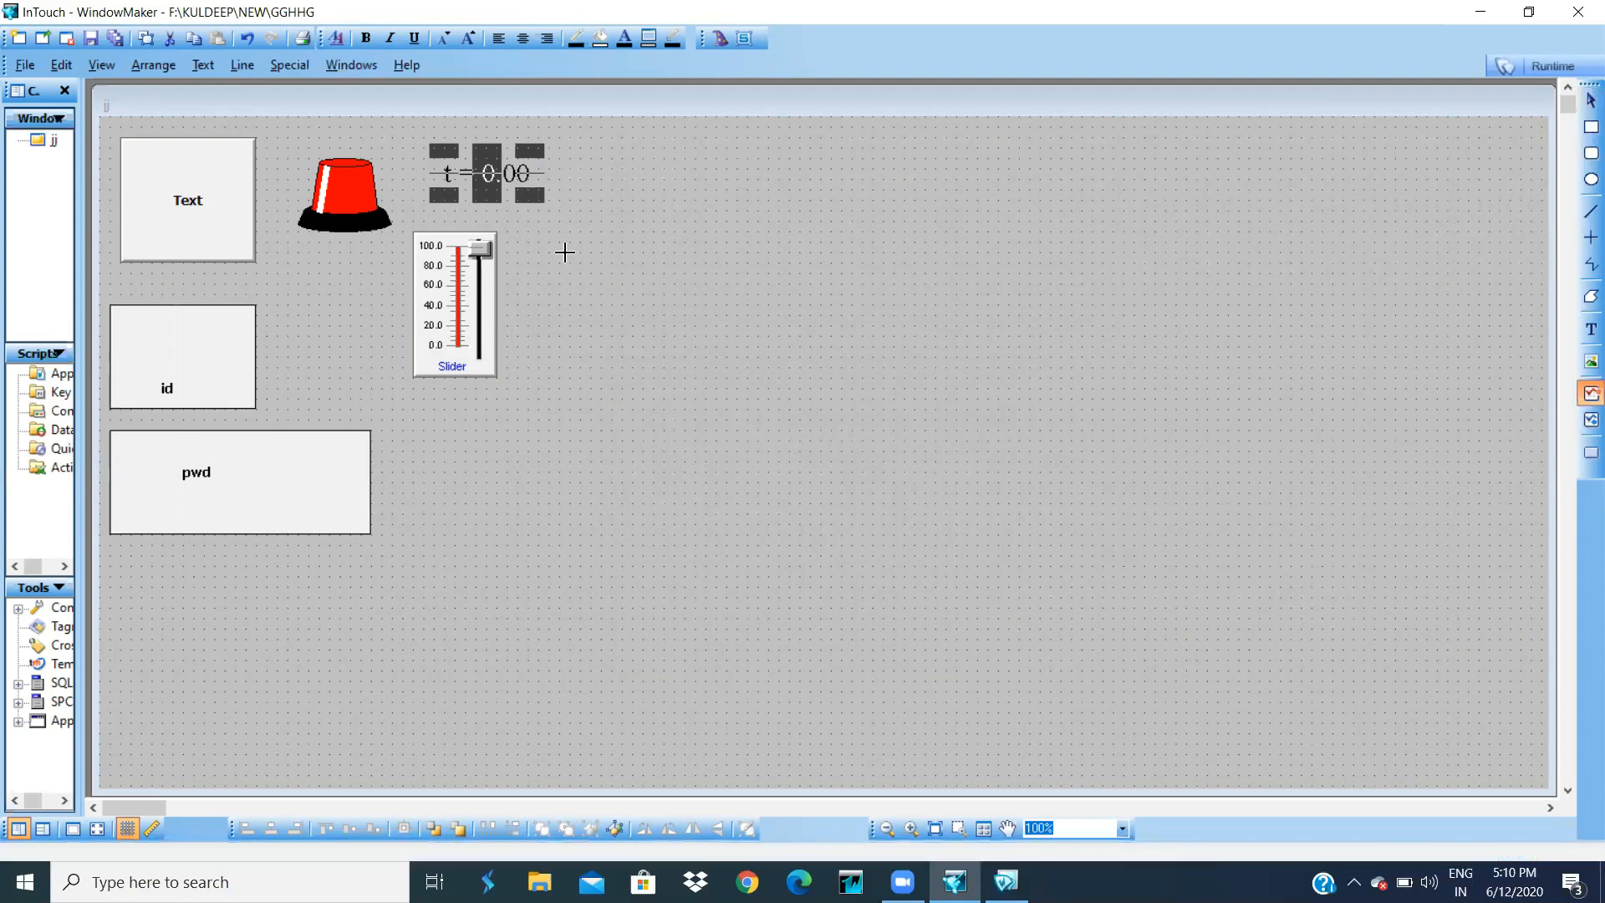
- Draw a real-time trend right of the slider: pen t, width 3, 10 Sec span, 10 Msec interval
drag(633, 243, 1468, 670)
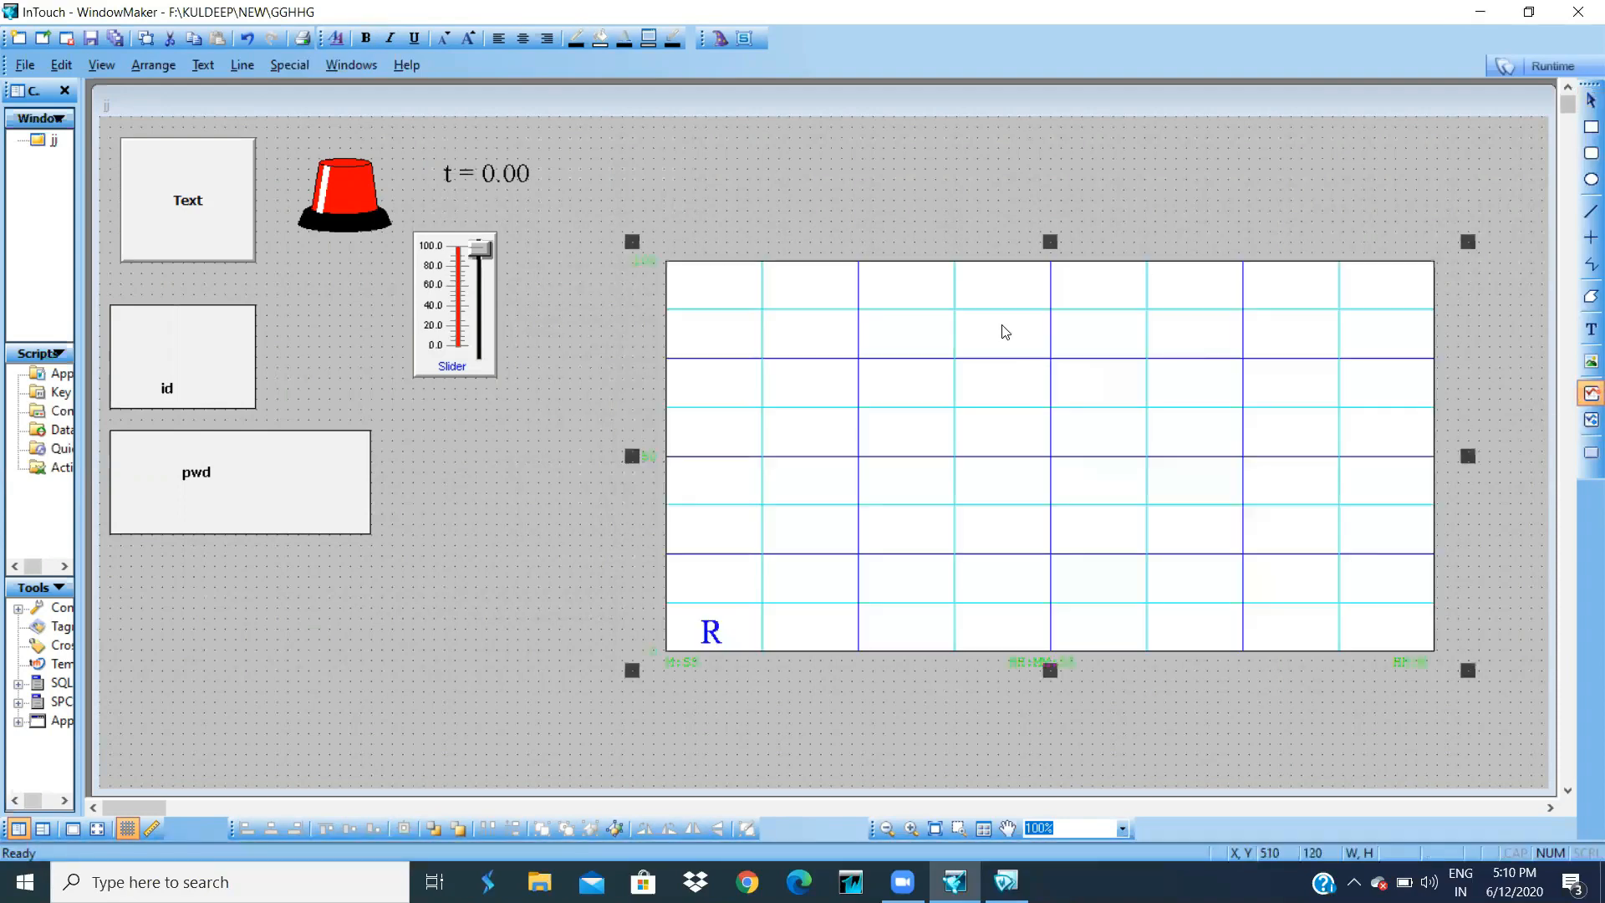
double_click(1002, 330)
click(669, 531)
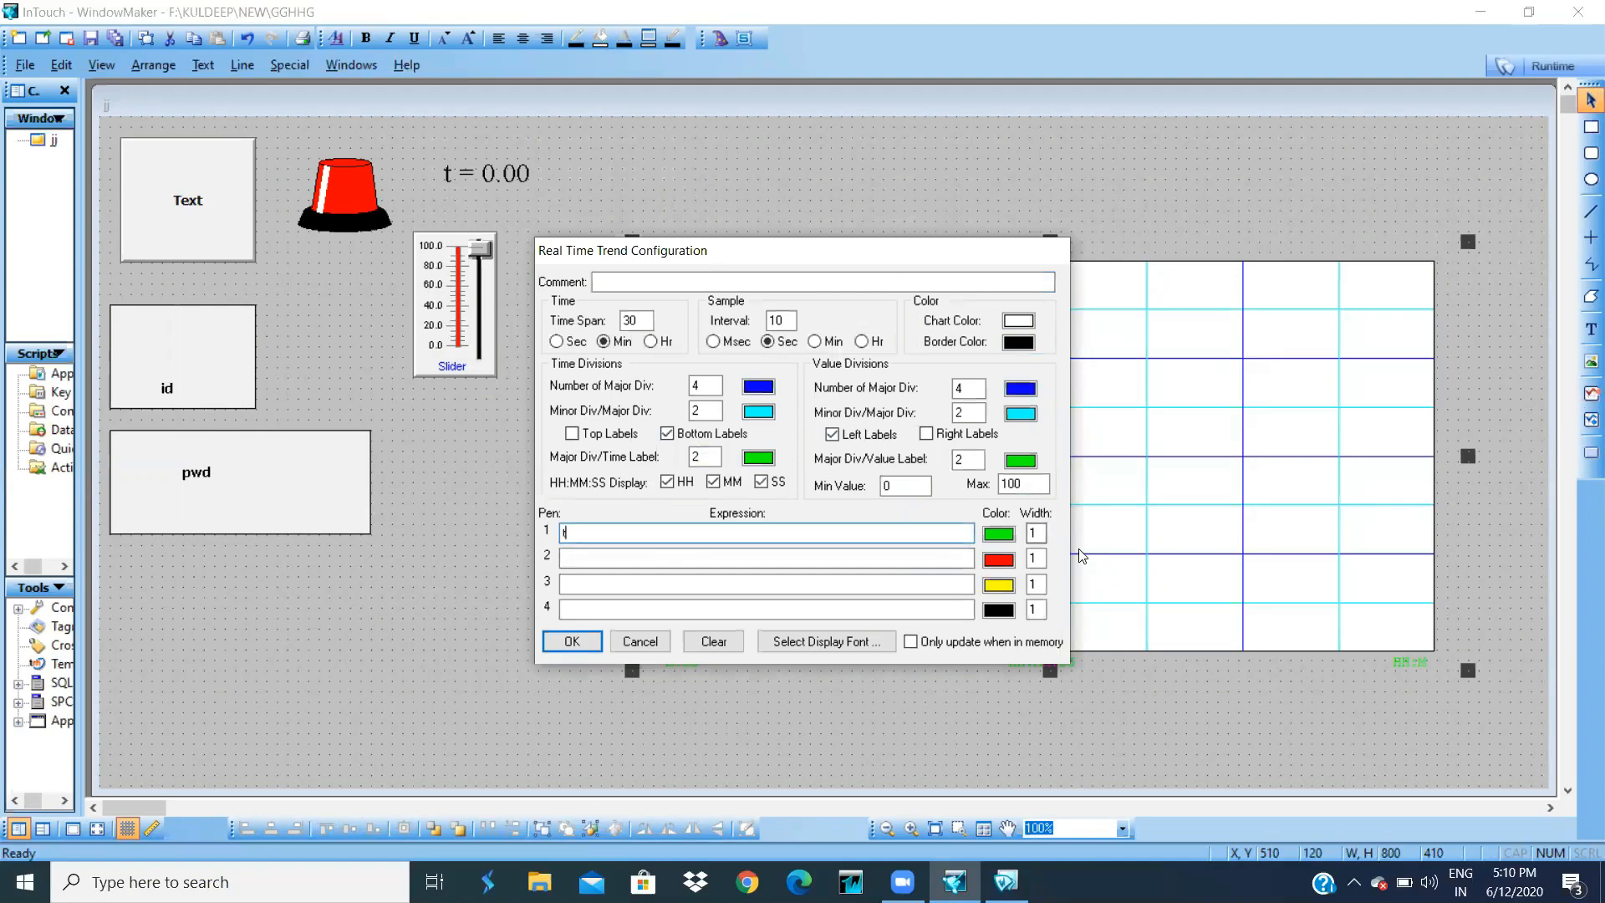
click(1042, 534)
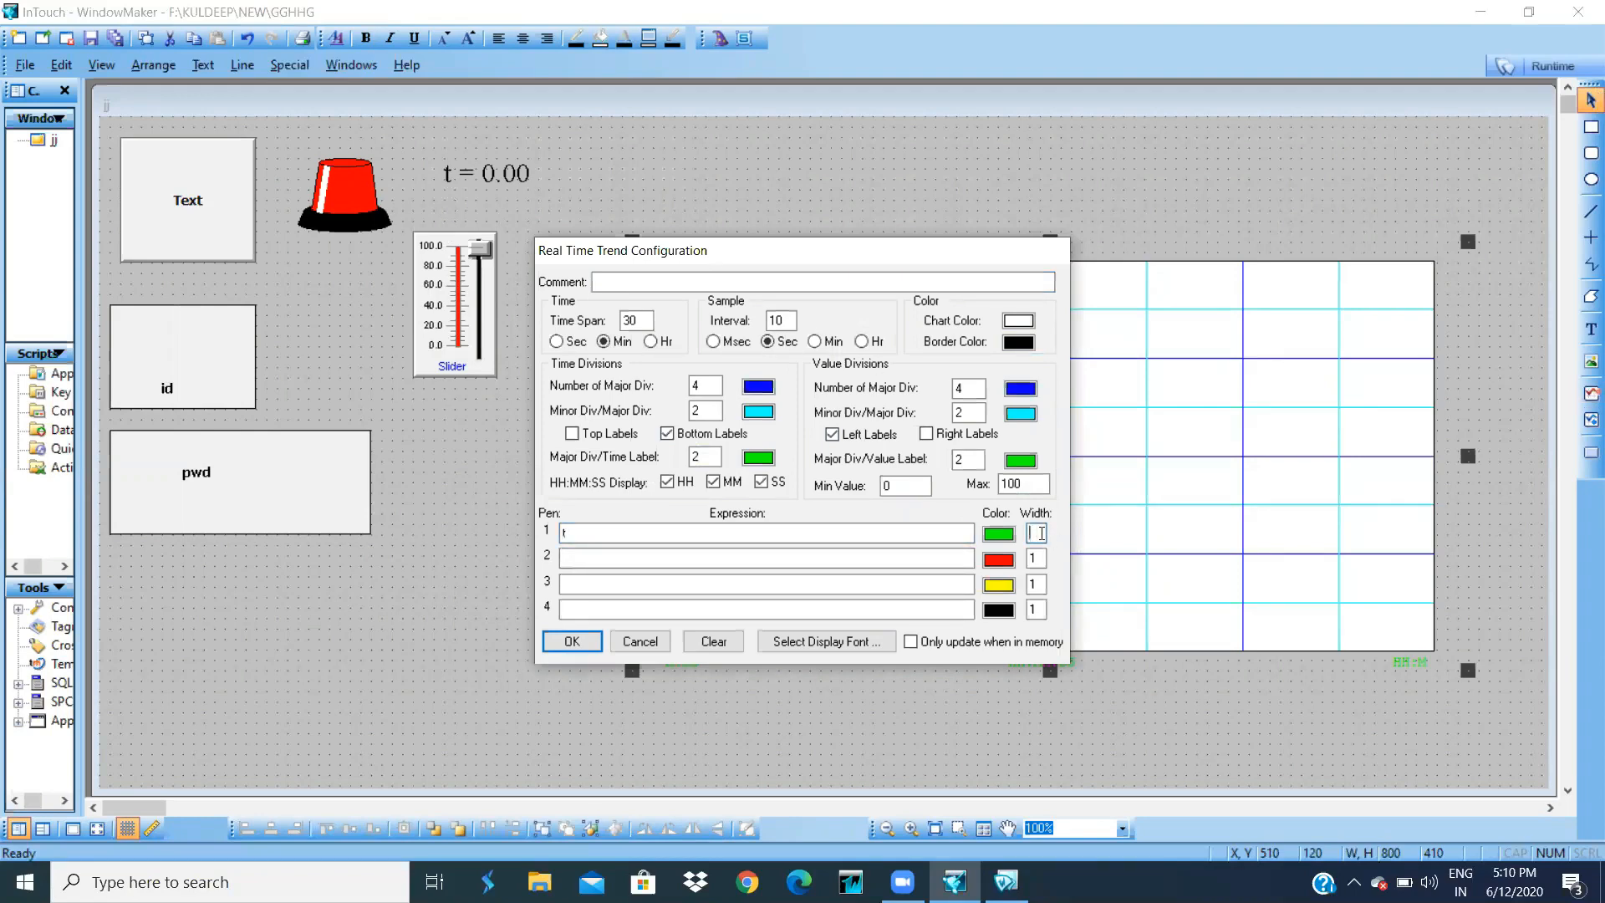
key(BackSpace)
text(3)
click(560, 342)
click(712, 340)
click(647, 320)
click(572, 642)
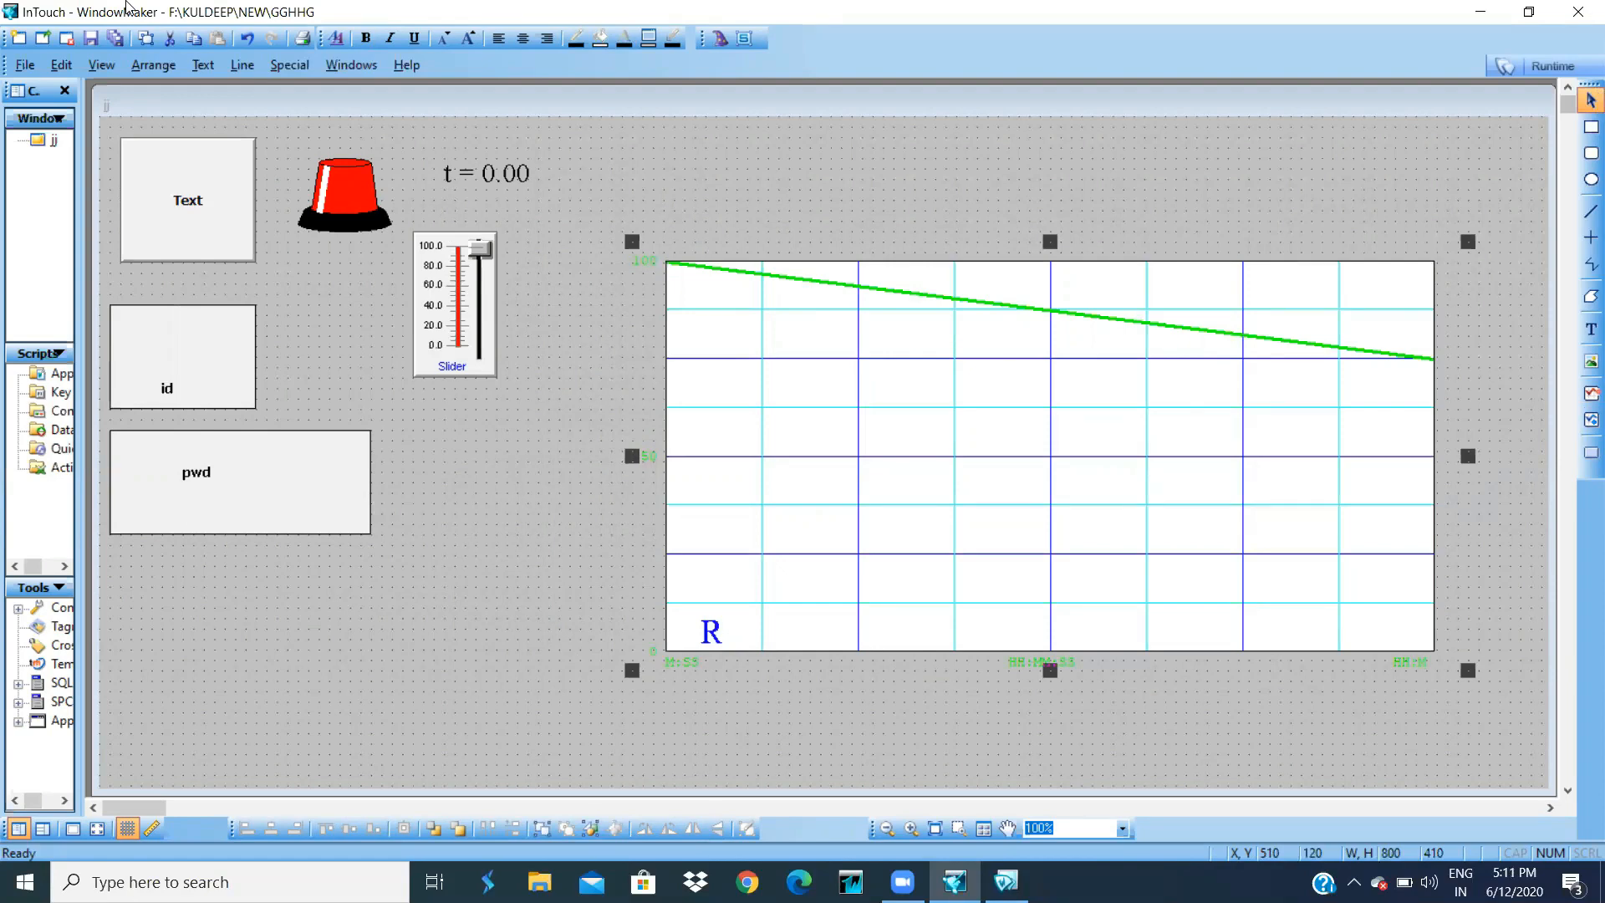
- In window jj's script, add IF t <= 100 AND b == 1 THEN t = t + 1; ENDIF
right_click(595, 191)
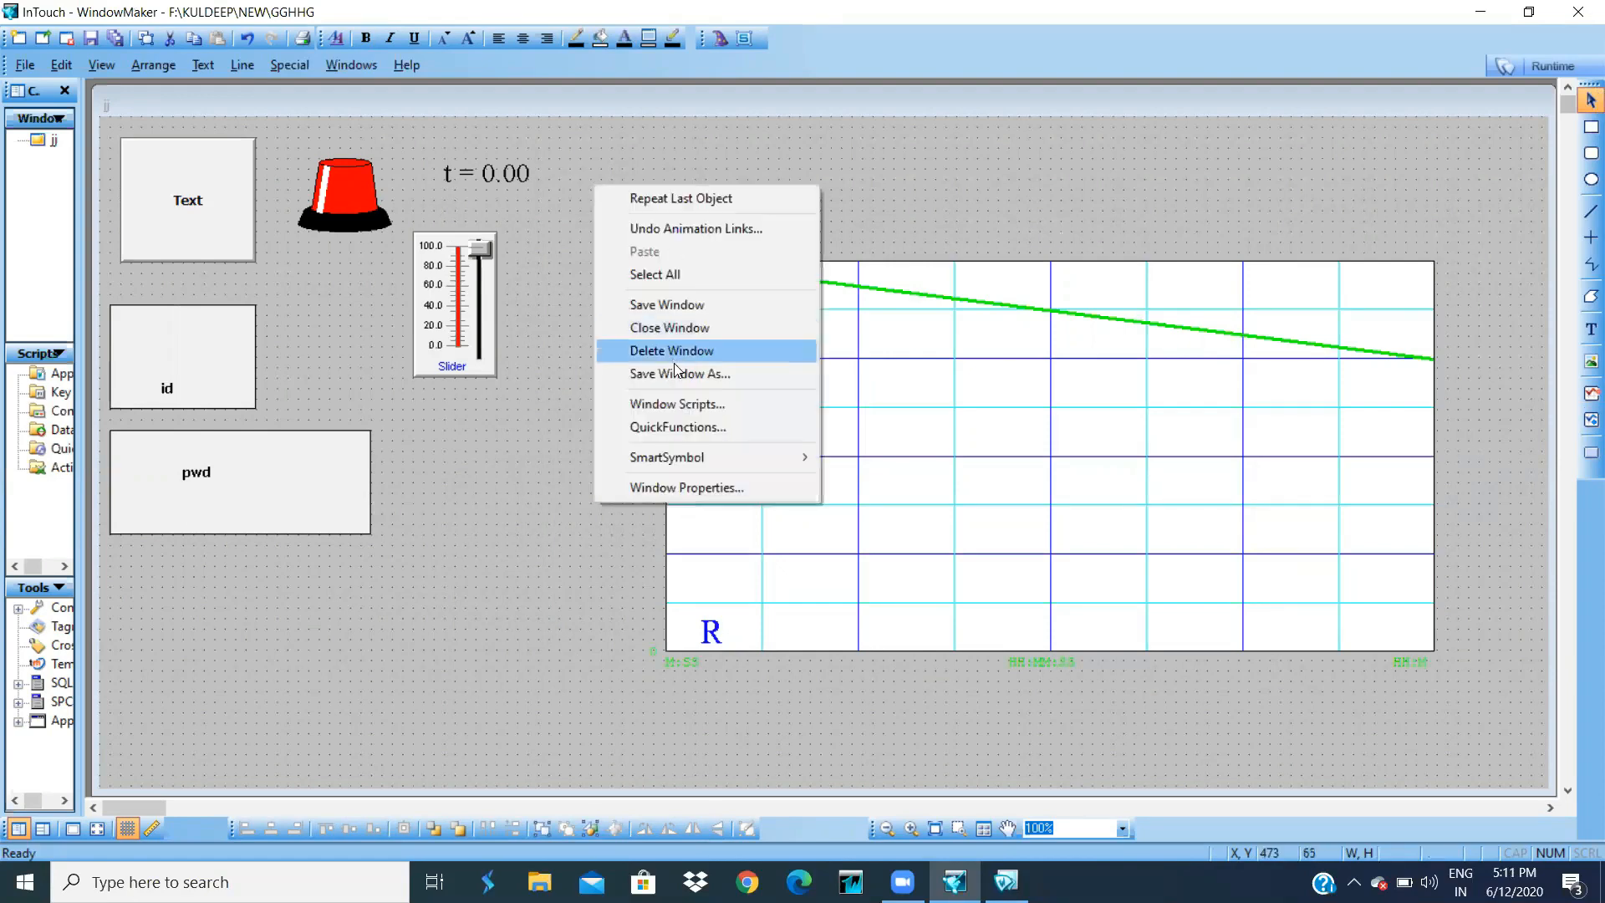
click(679, 404)
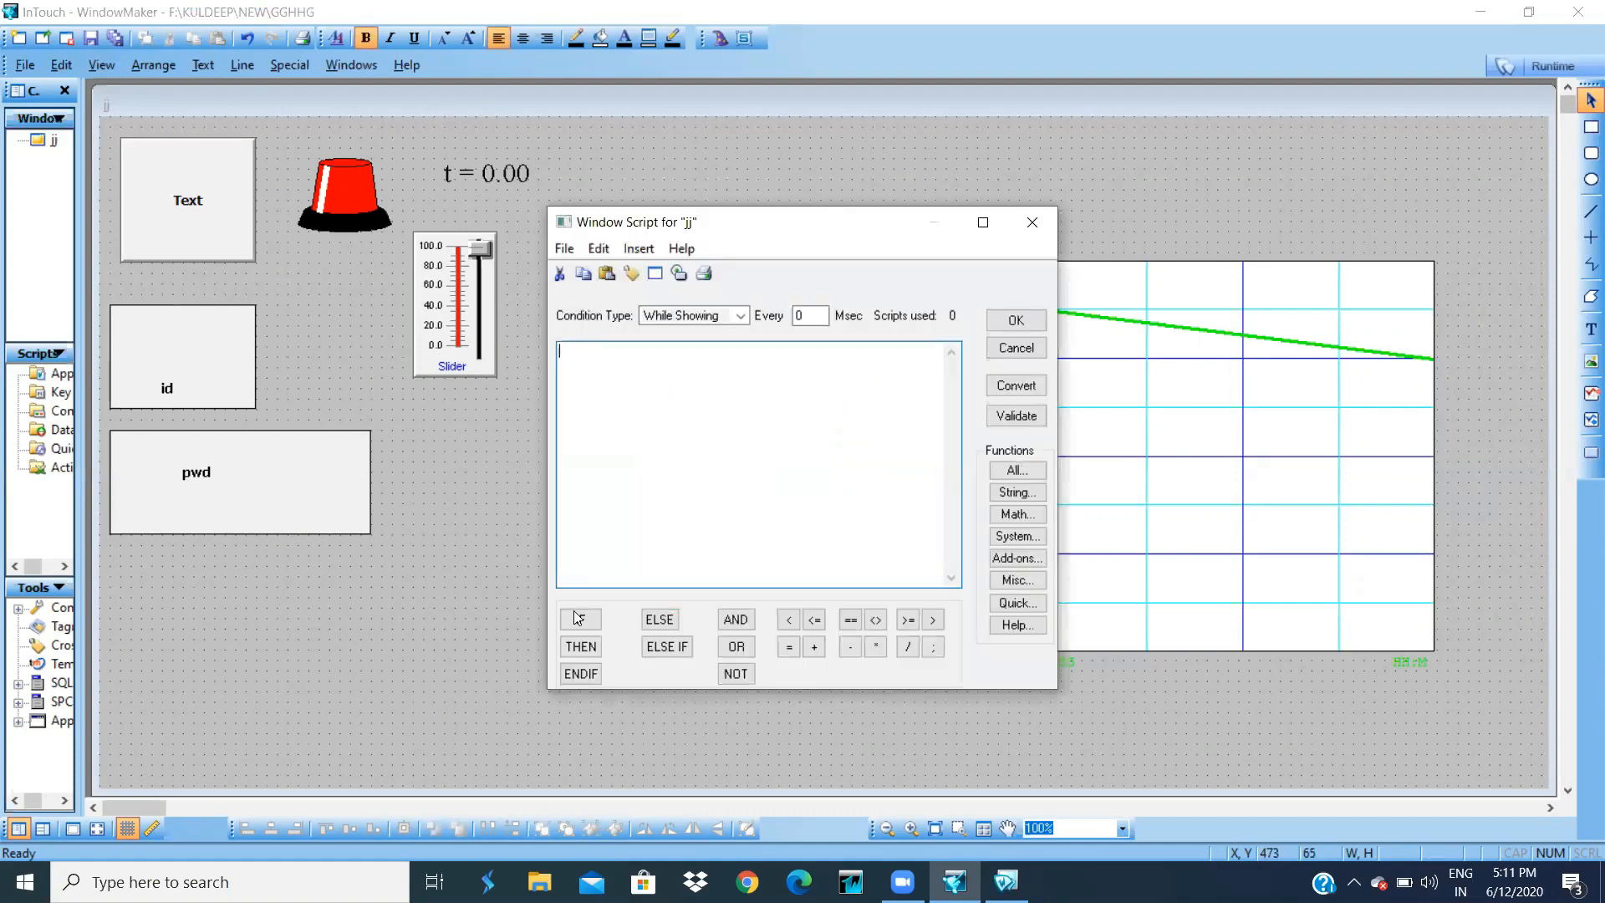
click(577, 623)
click(814, 621)
text(100)
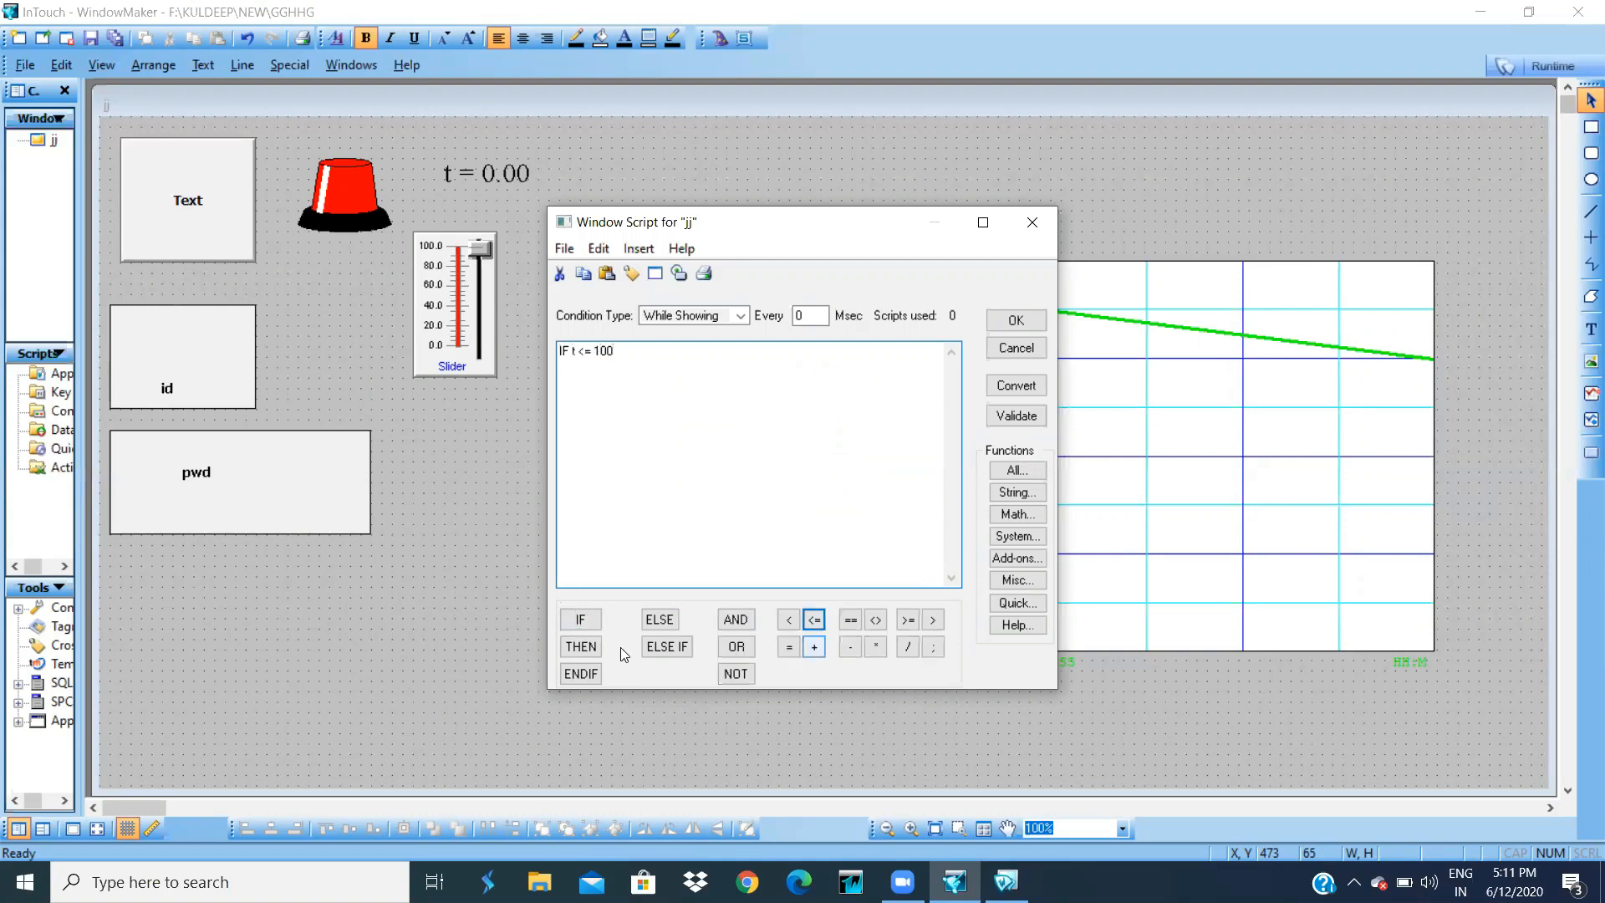
click(734, 622)
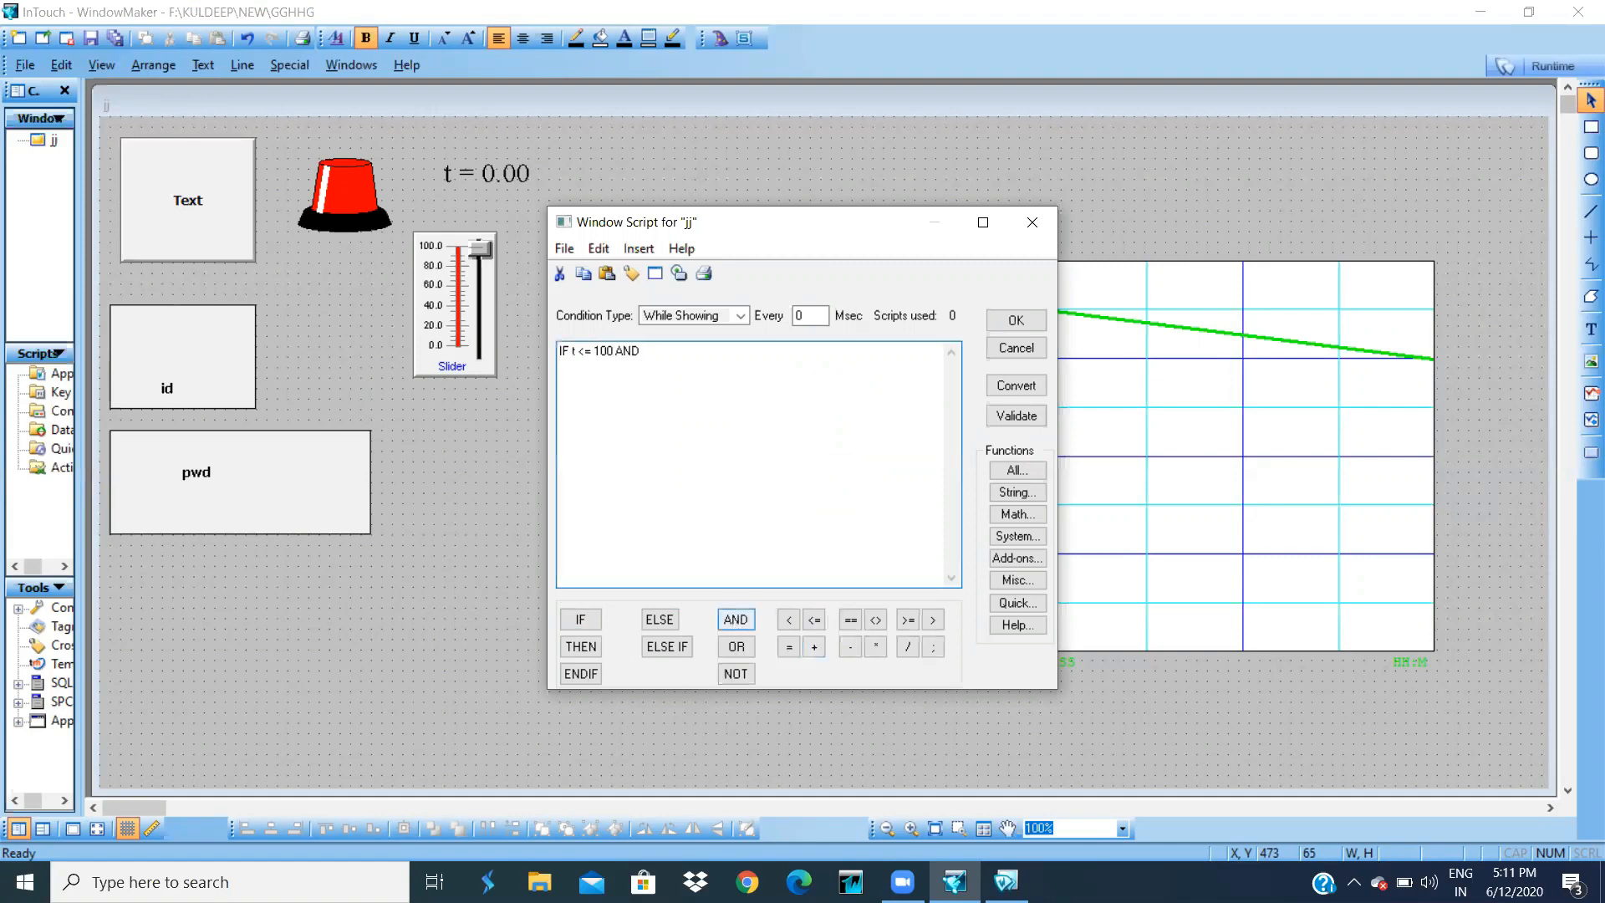
text(b)
click(852, 621)
text(1 THEN)
click(583, 646)
text(t)
click(790, 648)
text(t)
click(818, 648)
text(1)
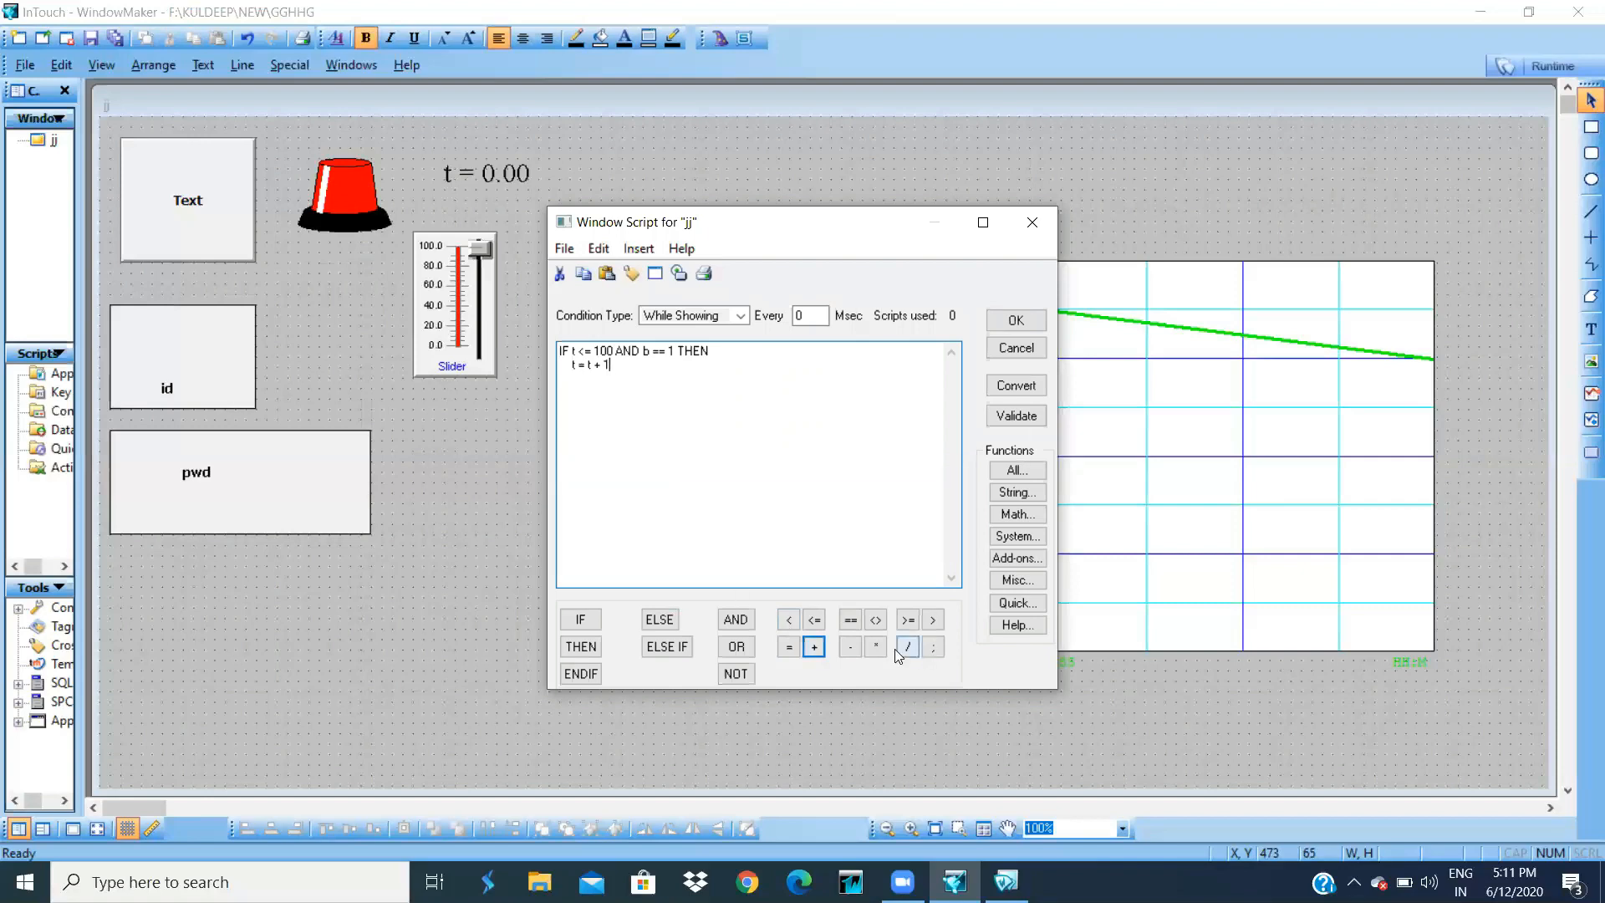
click(933, 648)
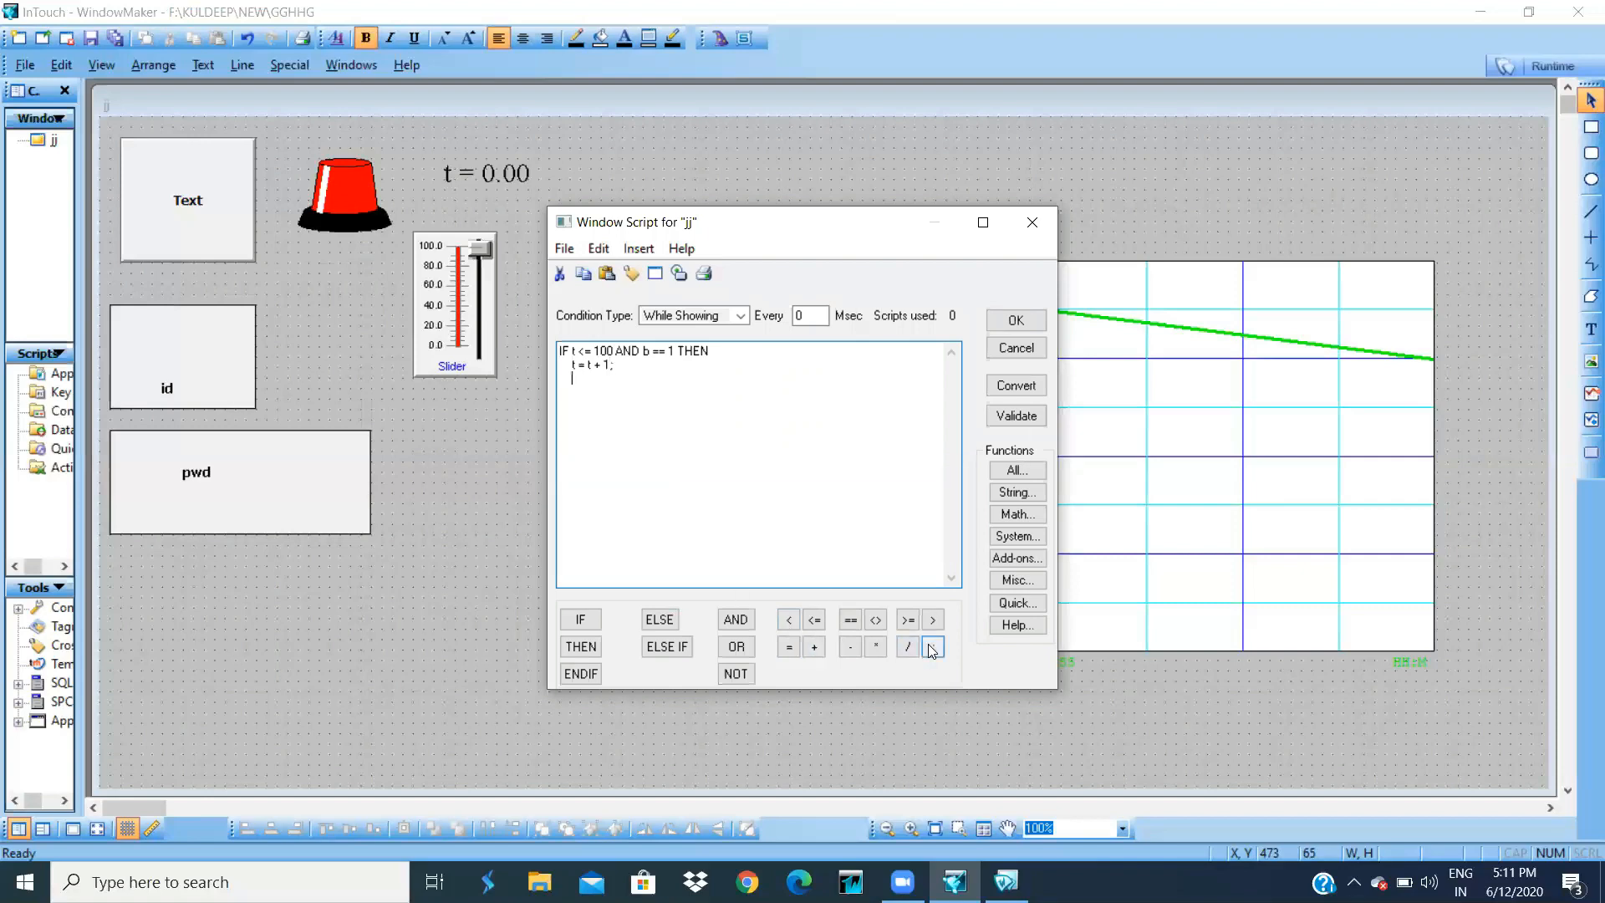
click(581, 674)
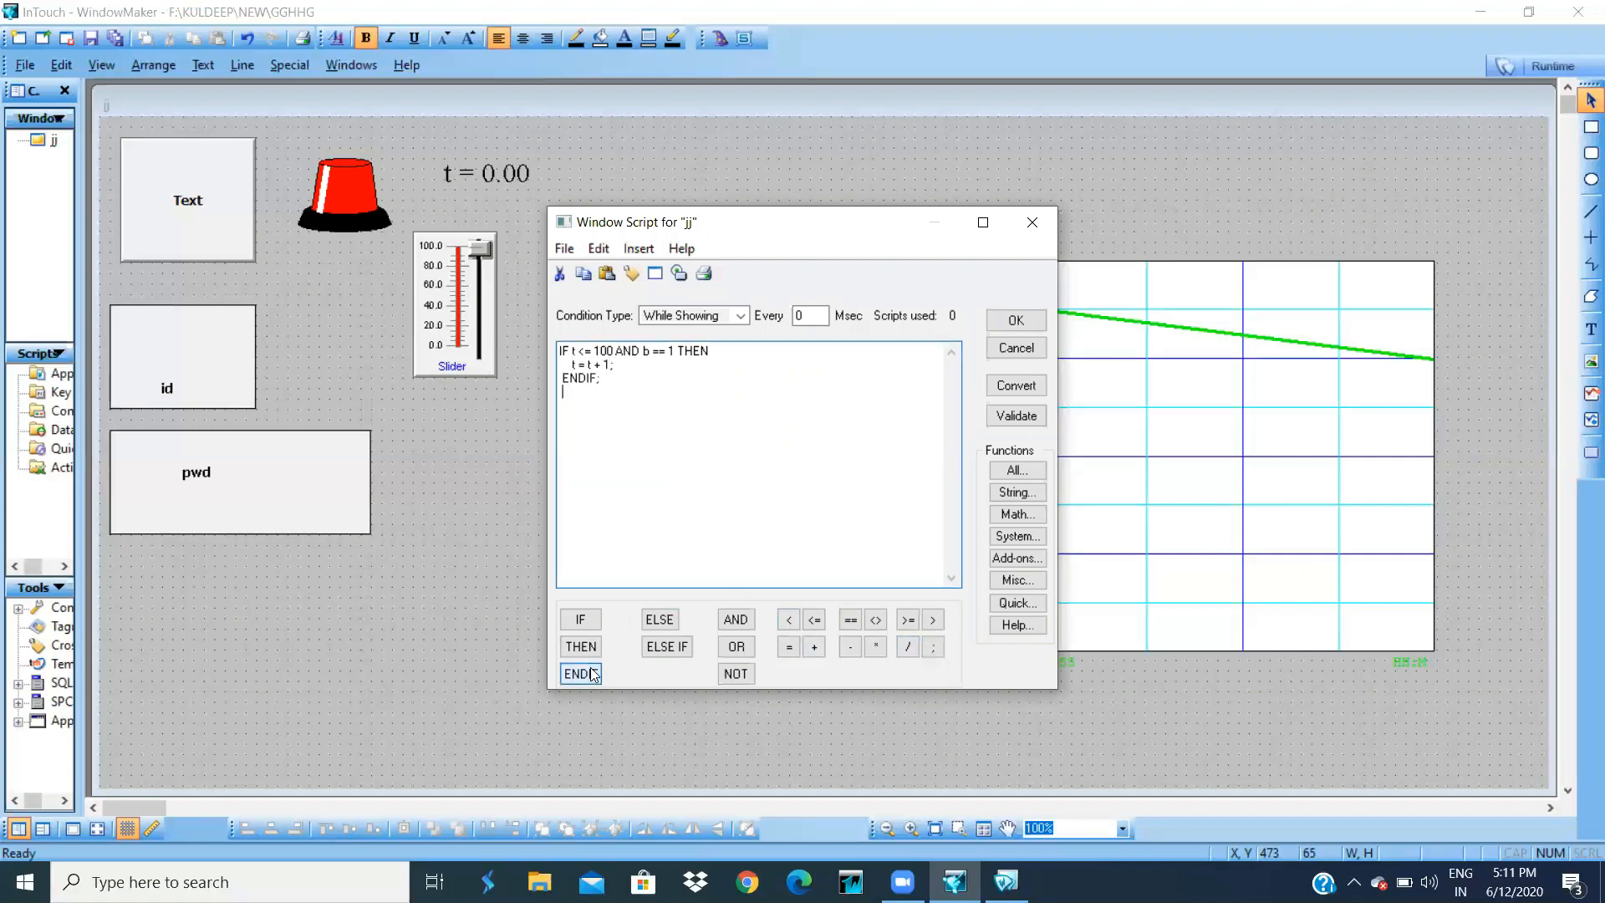
- Add a second block: IF t == 100 THEN t = 0; ENDIF
click(582, 620)
text(t)
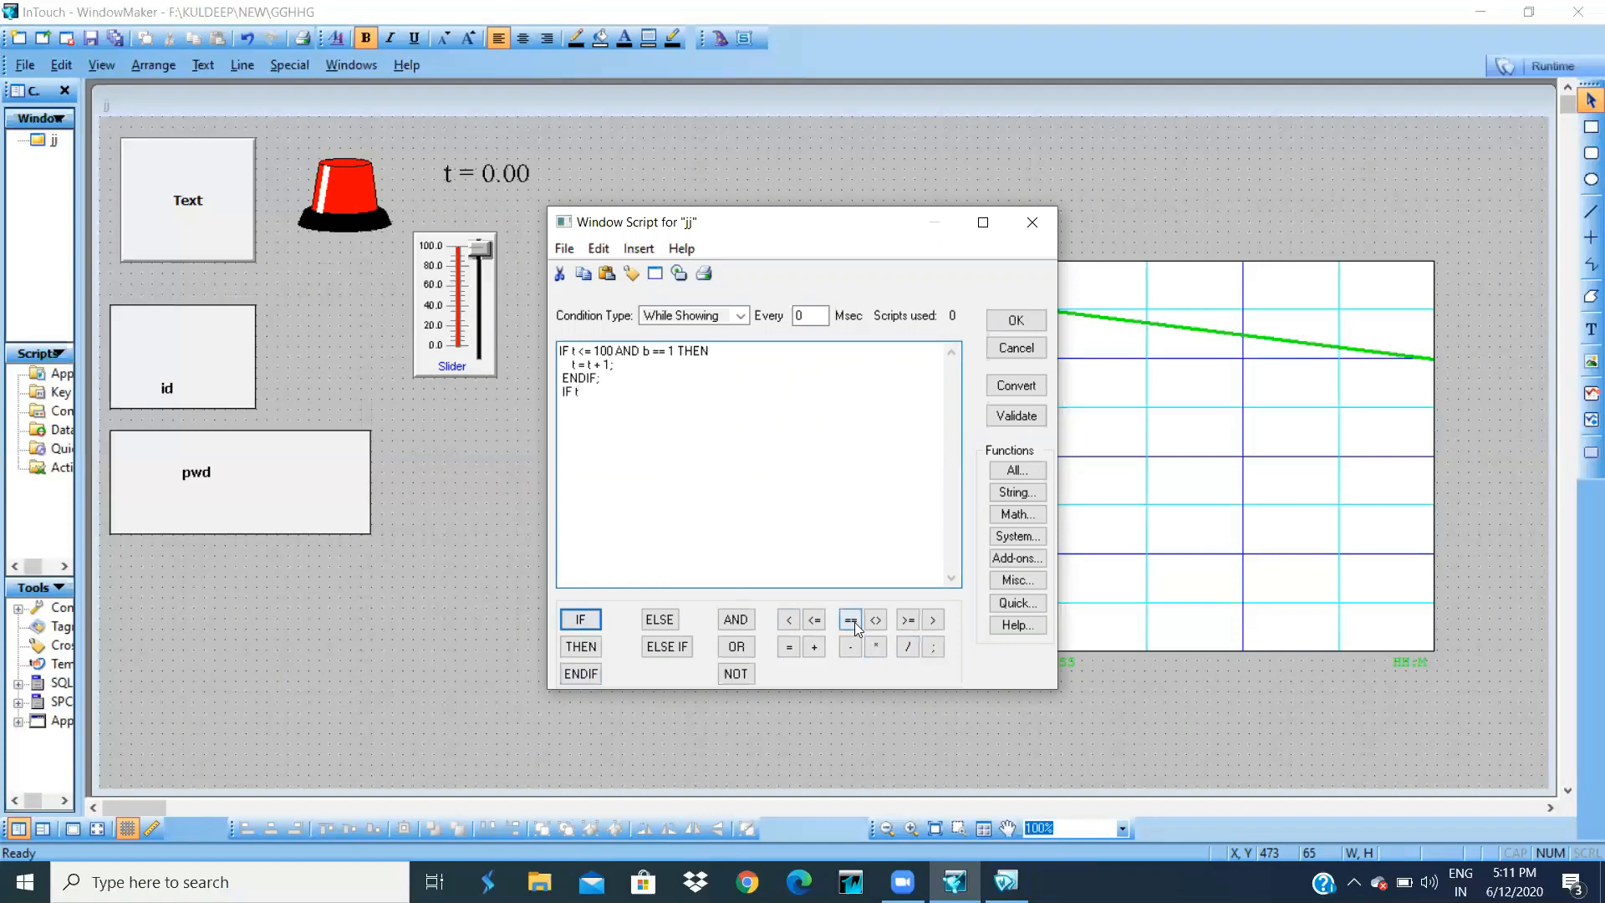
click(850, 619)
text(100)
click(577, 649)
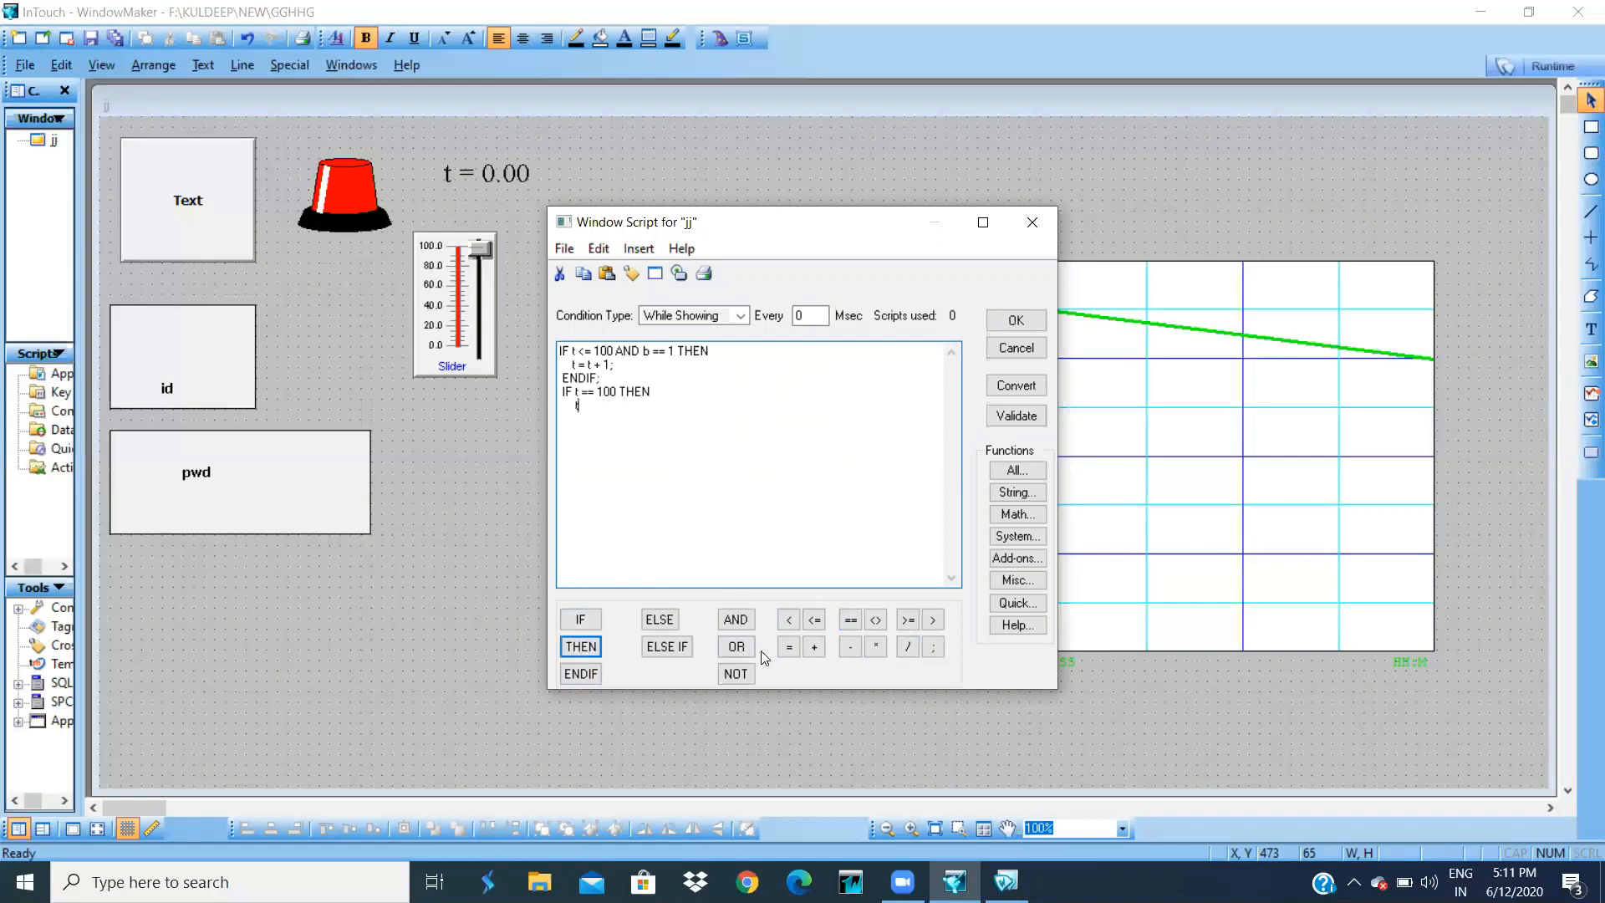
click(788, 650)
text(0)
click(933, 646)
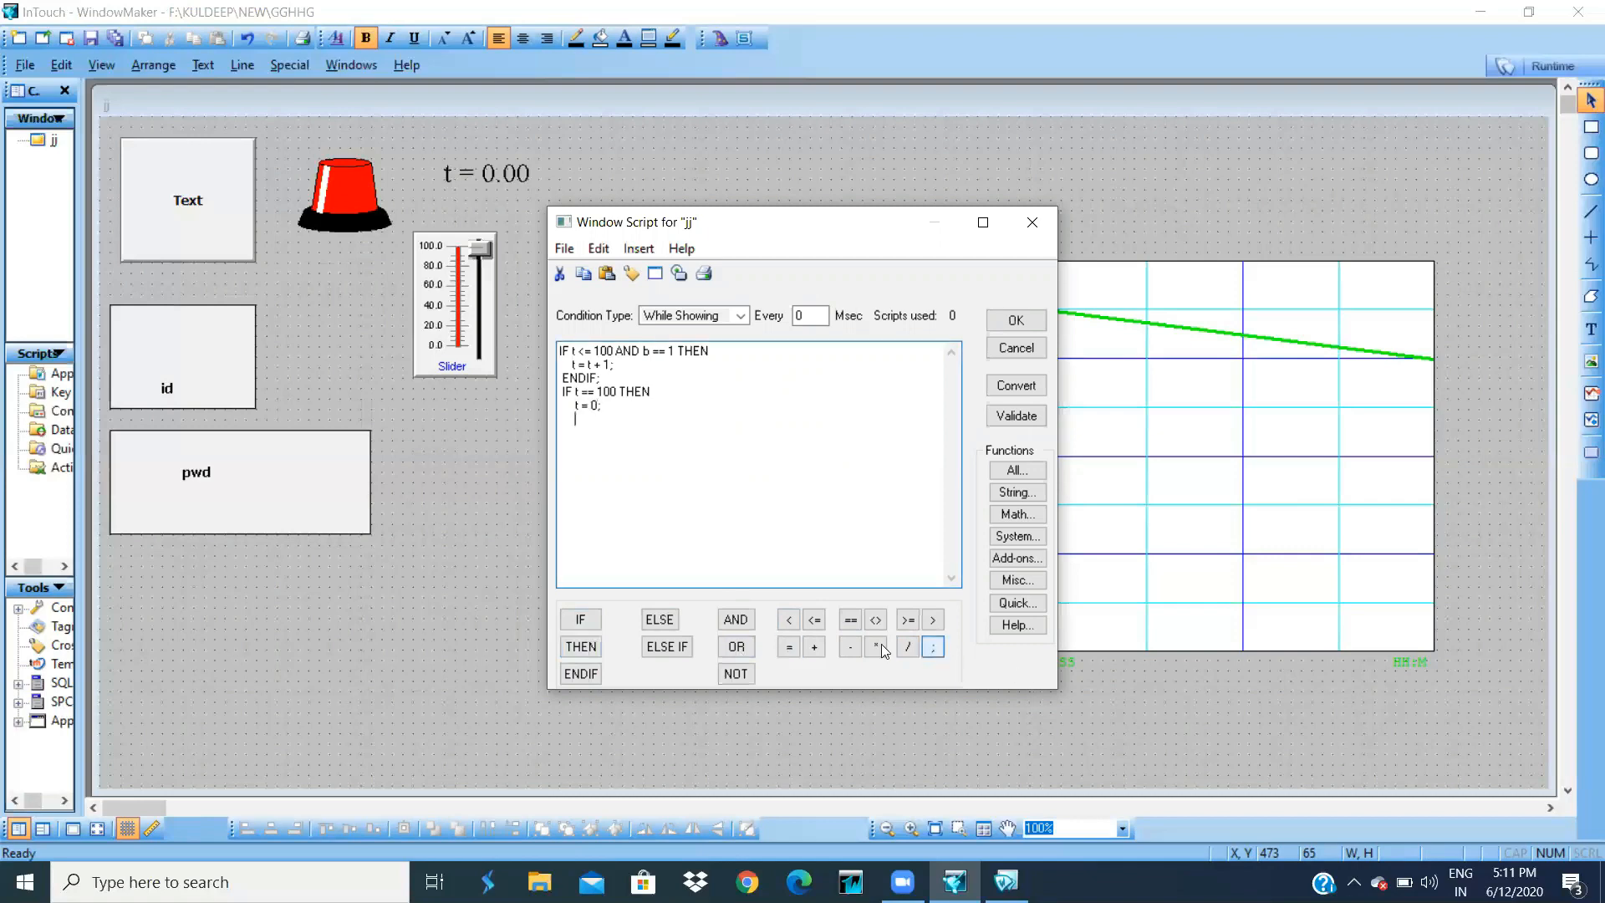
click(579, 674)
- Set the script to run every 1 Msec, validate it and save
click(824, 316)
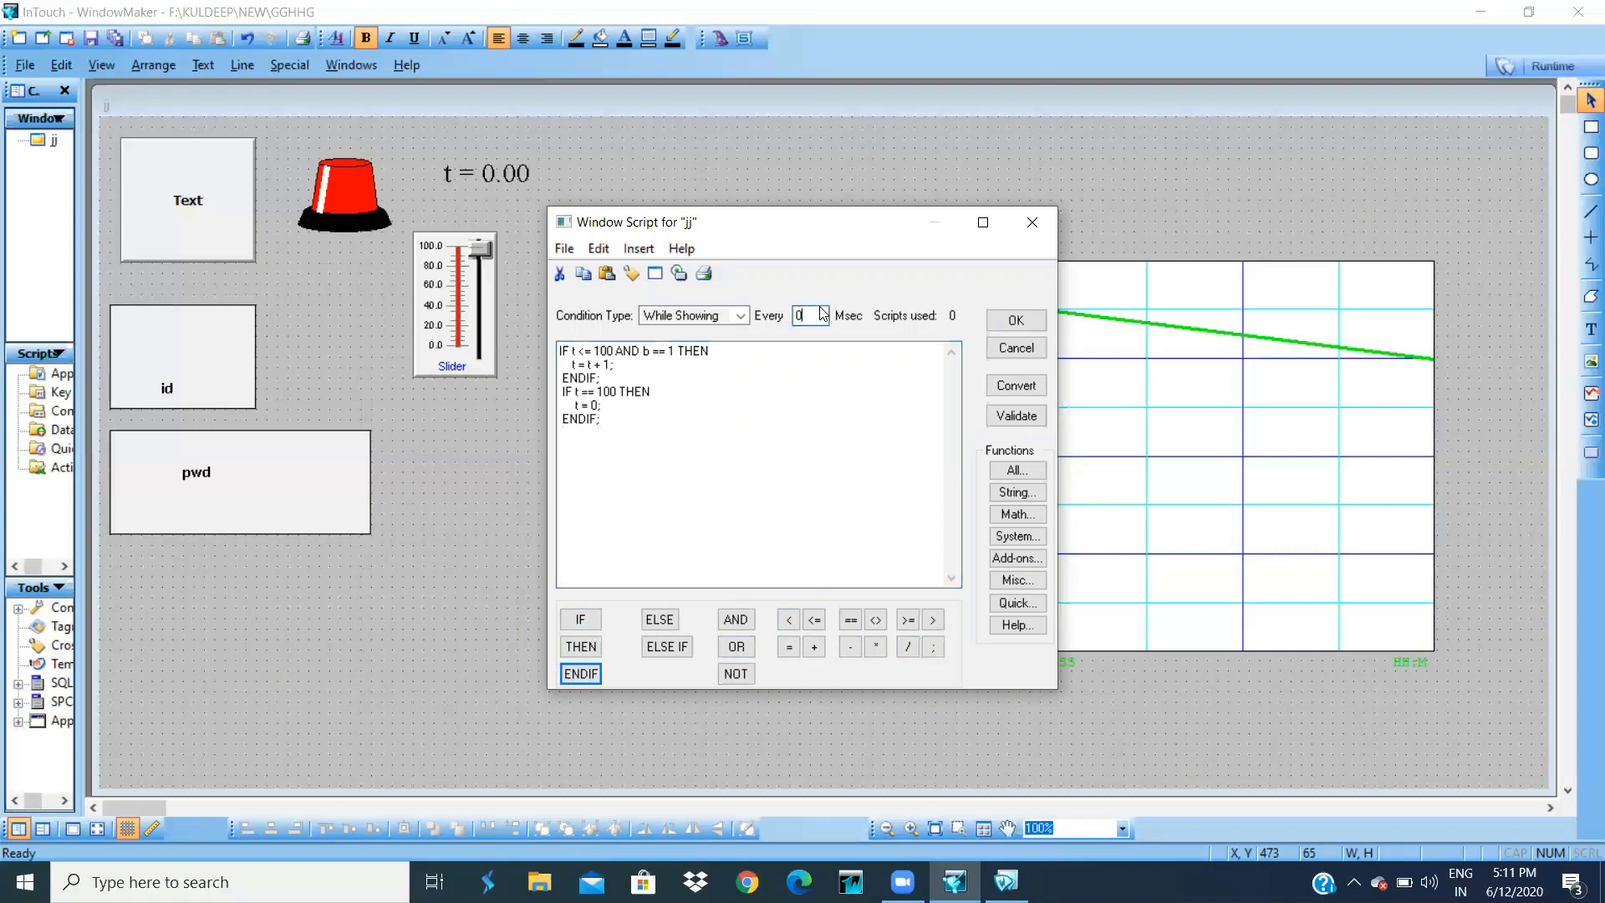
text(1)
click(1015, 416)
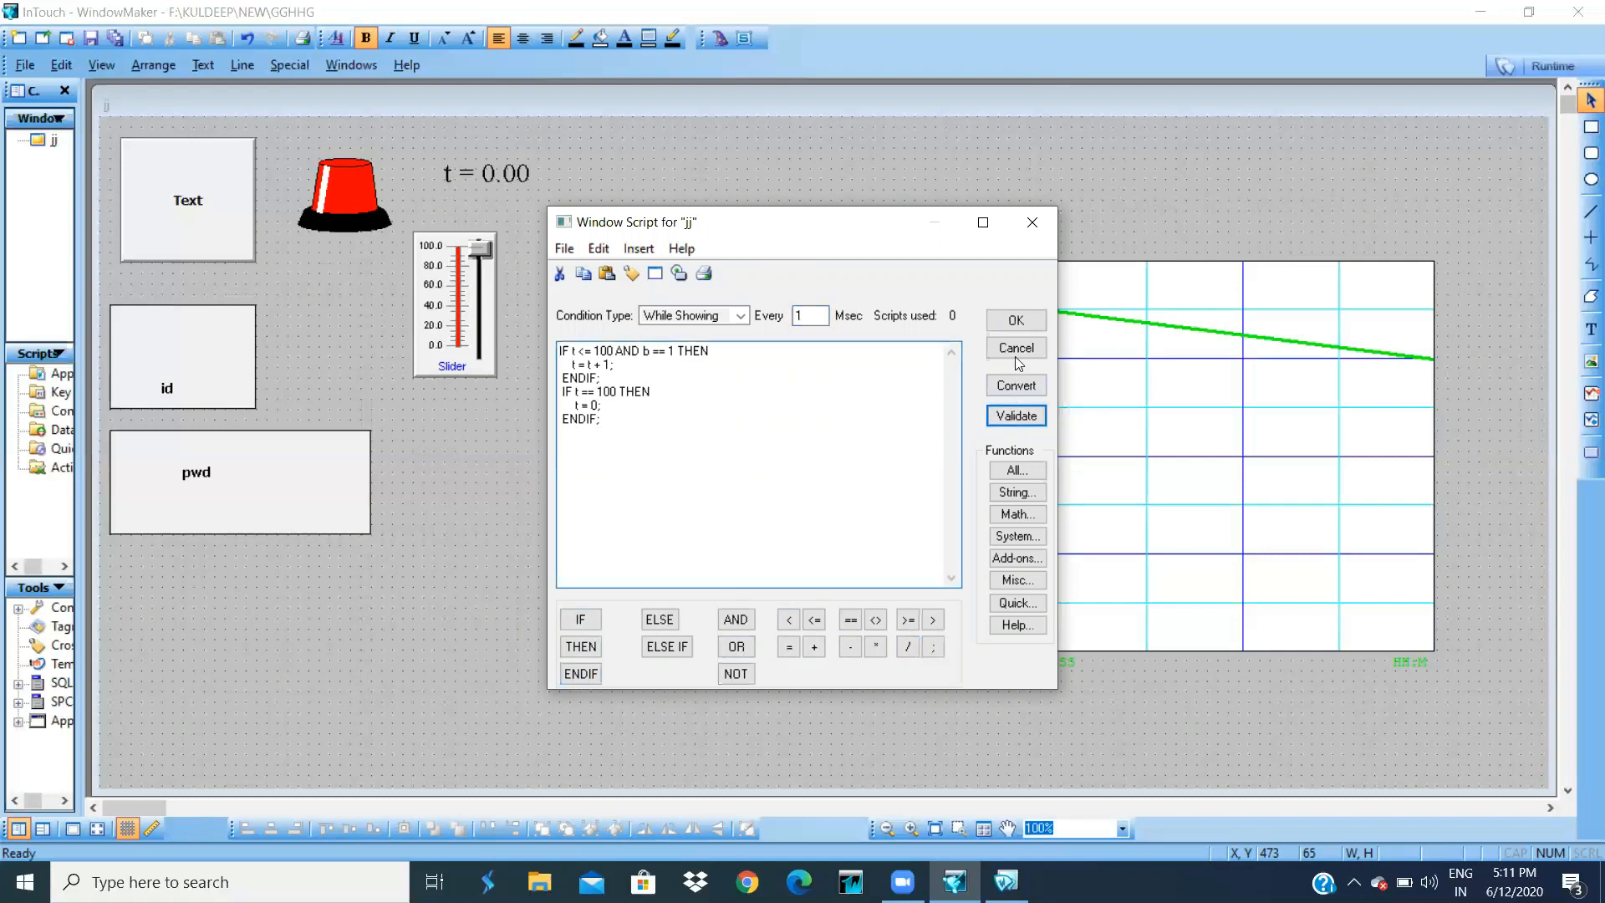
click(1015, 322)
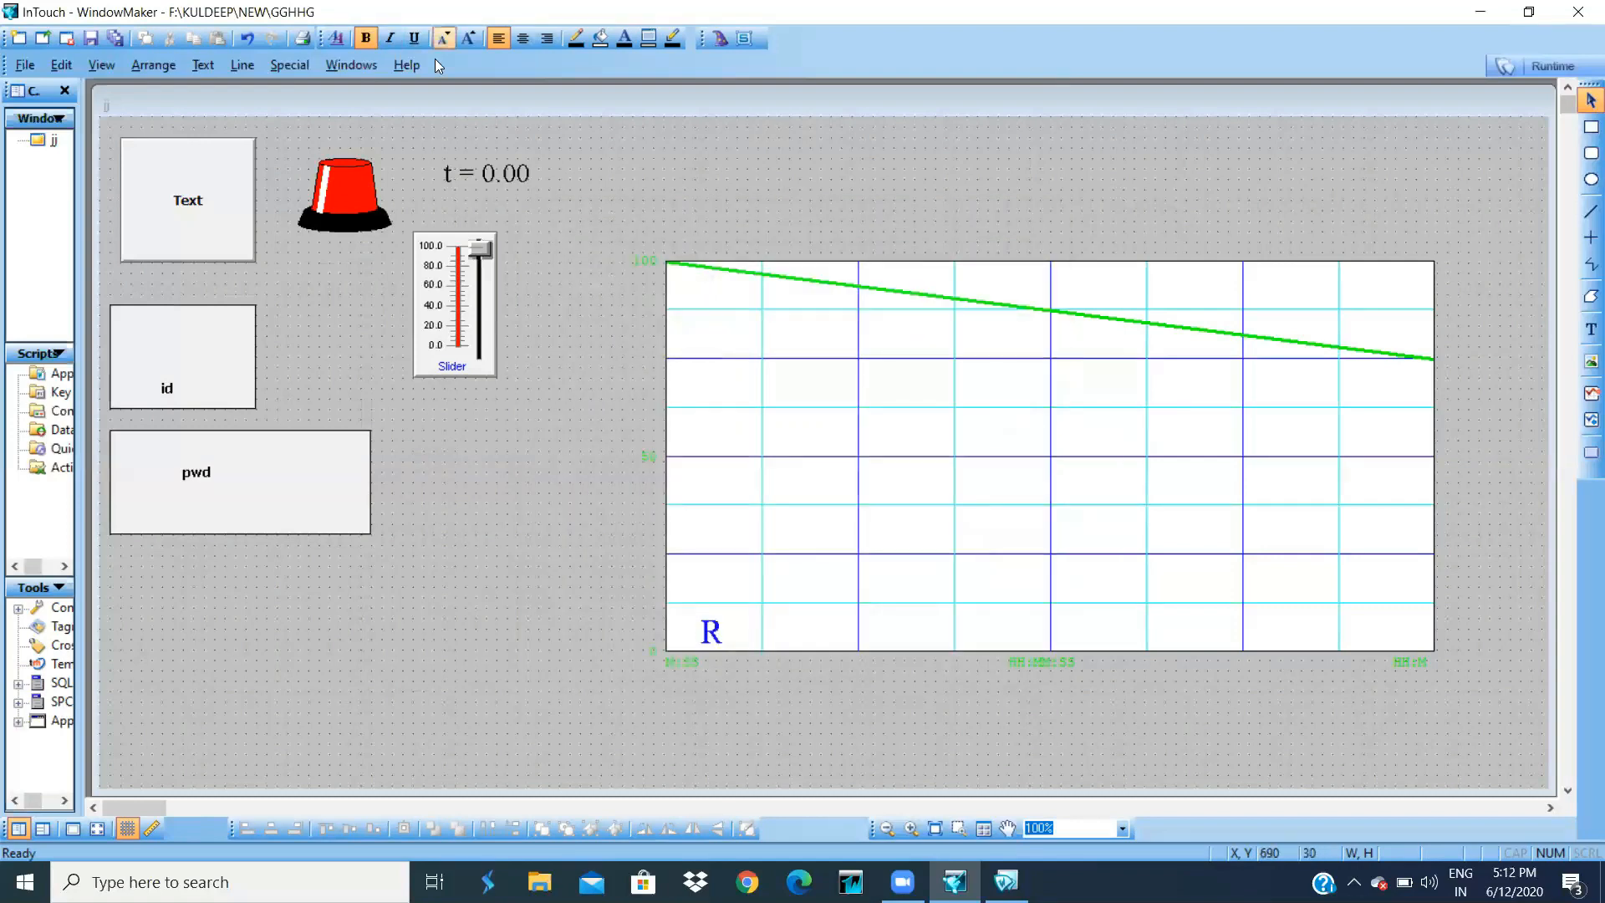
- Run window jj, log in with the user id and password, start the counter, then return to WindowMaker
click(1535, 70)
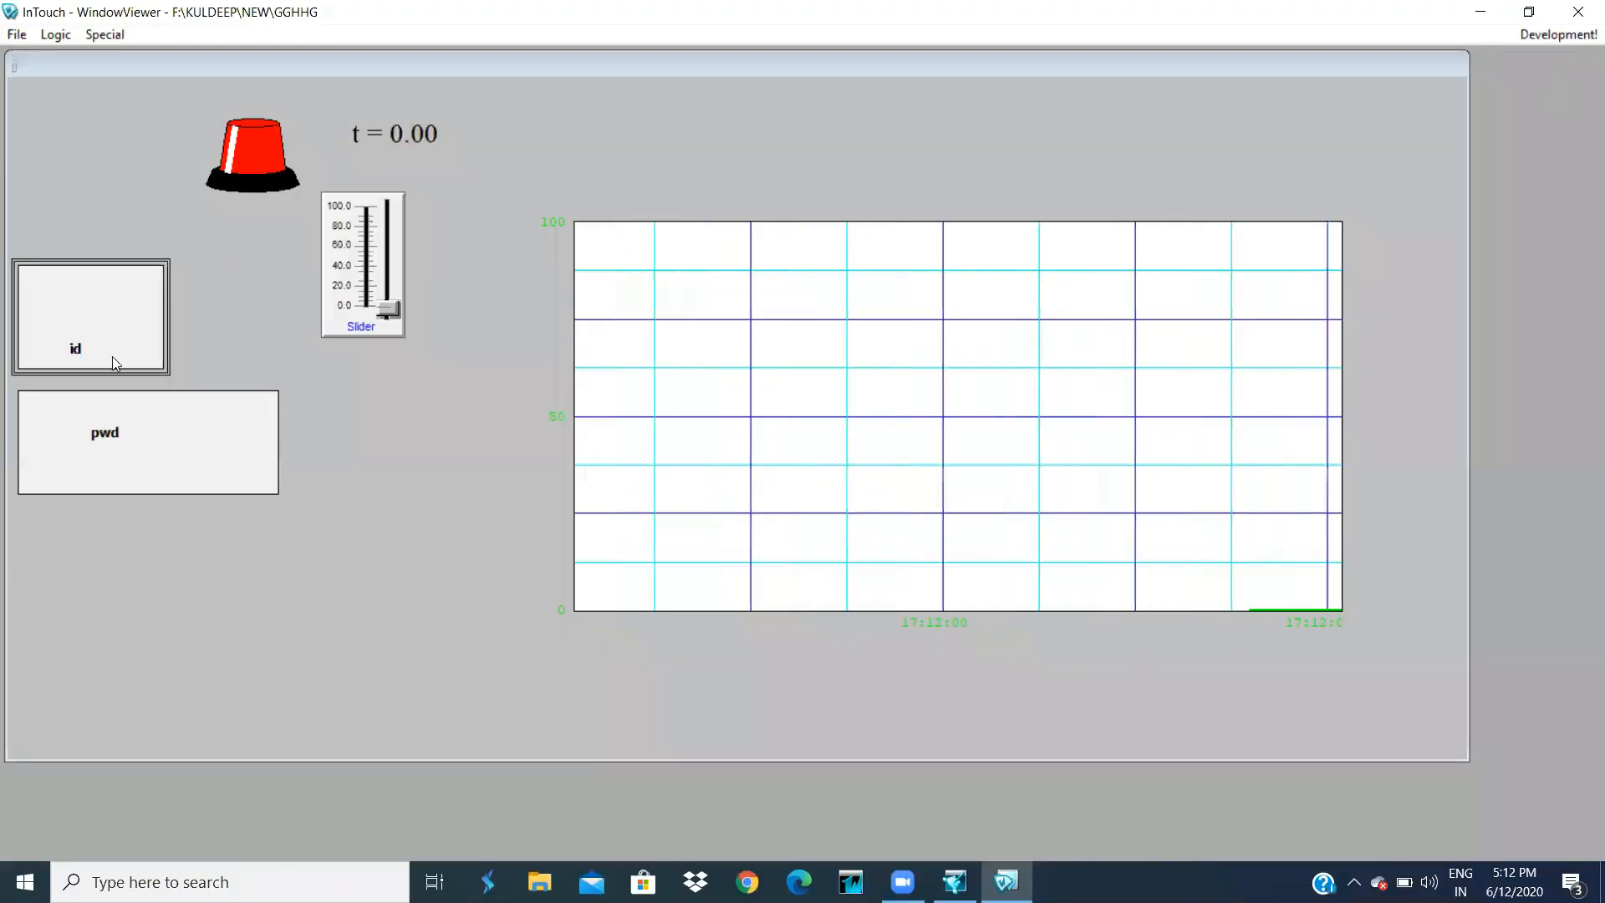
click(81, 297)
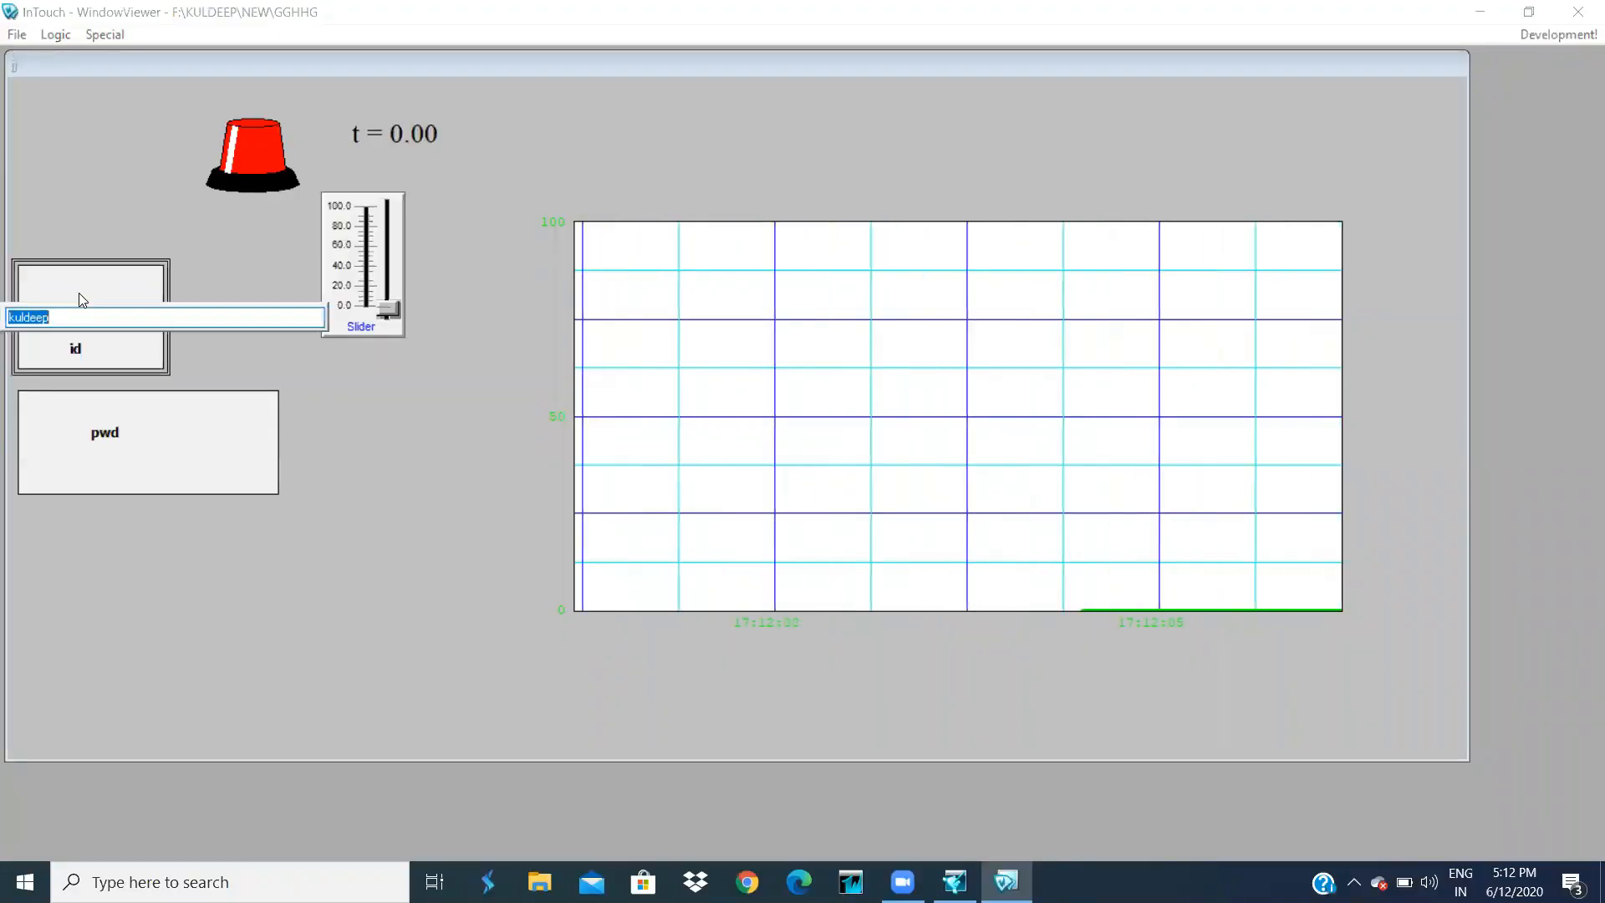
key(Return)
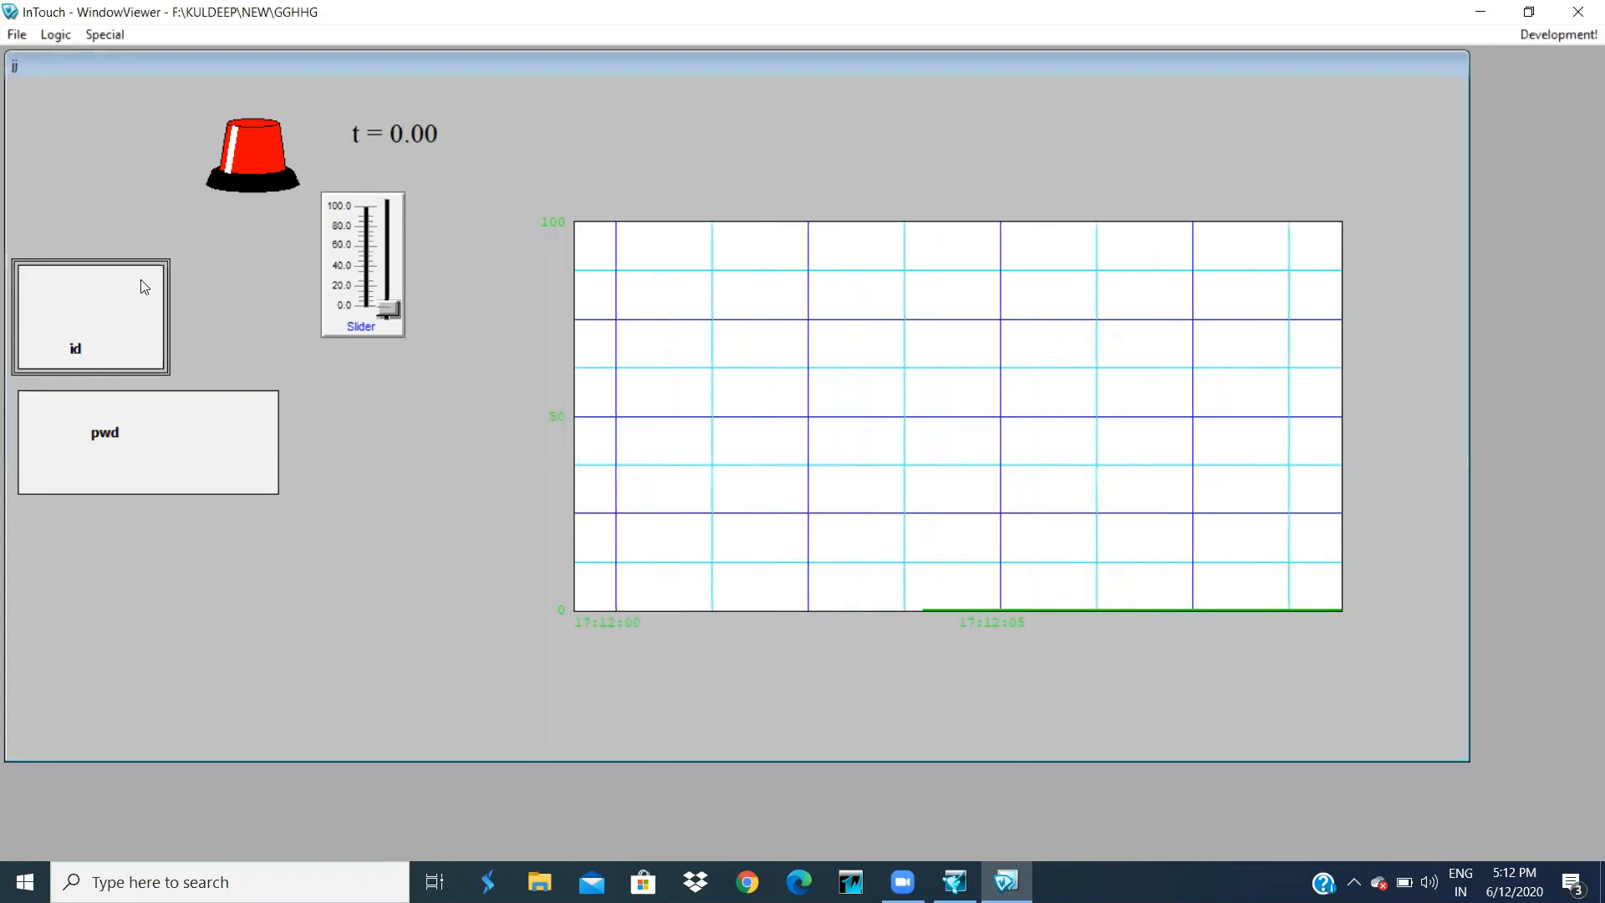
click(145, 438)
text(123)
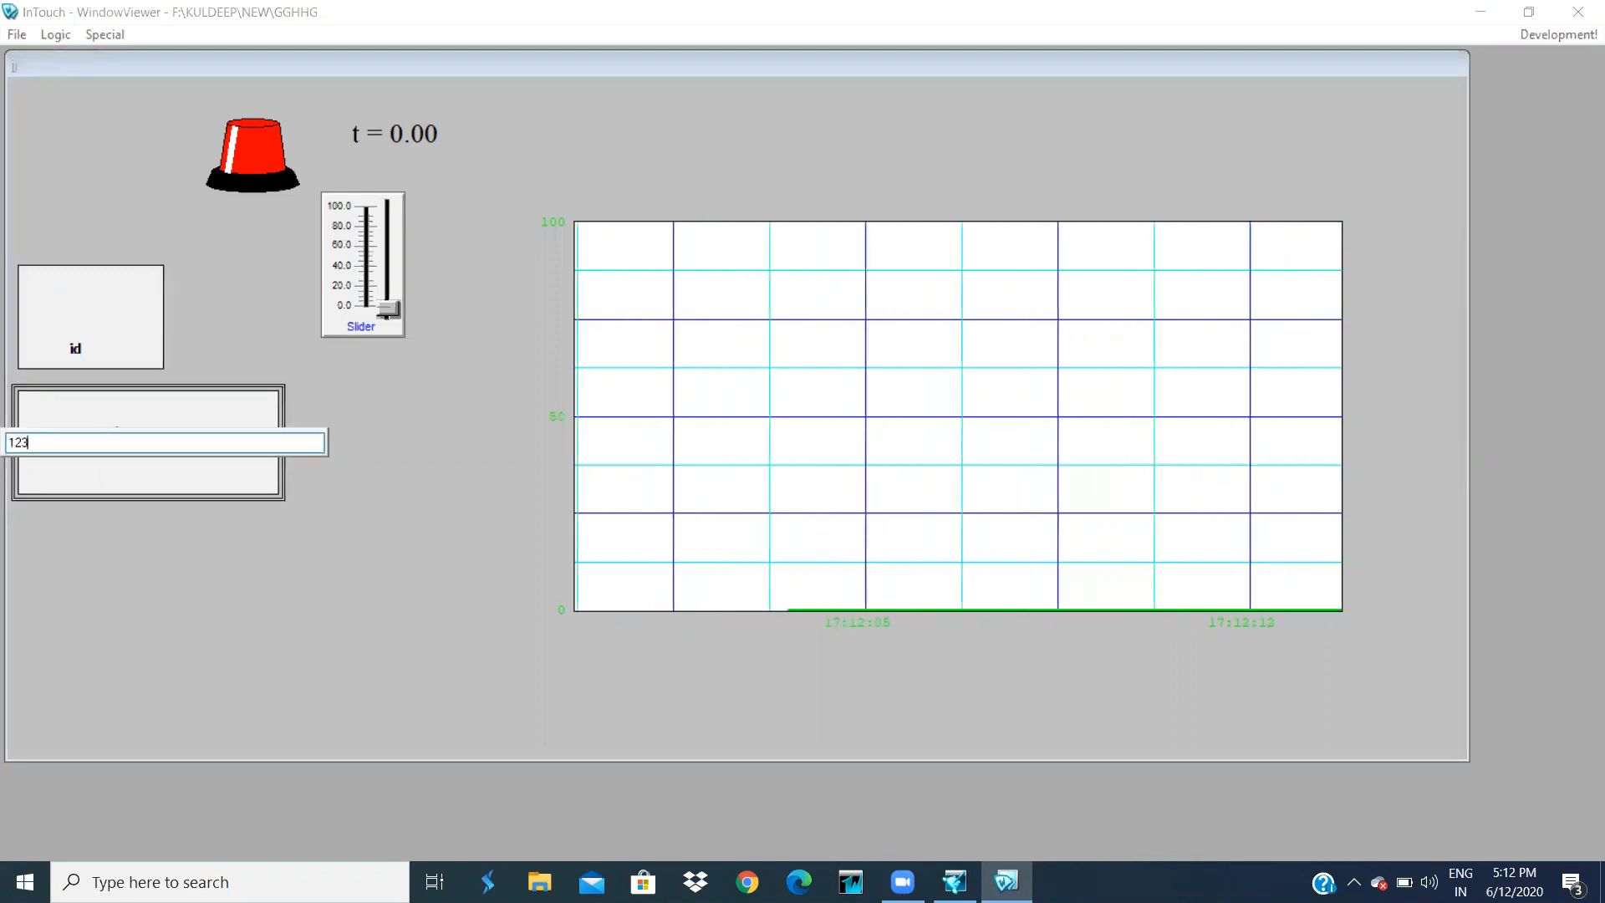
key(Return)
click(85, 179)
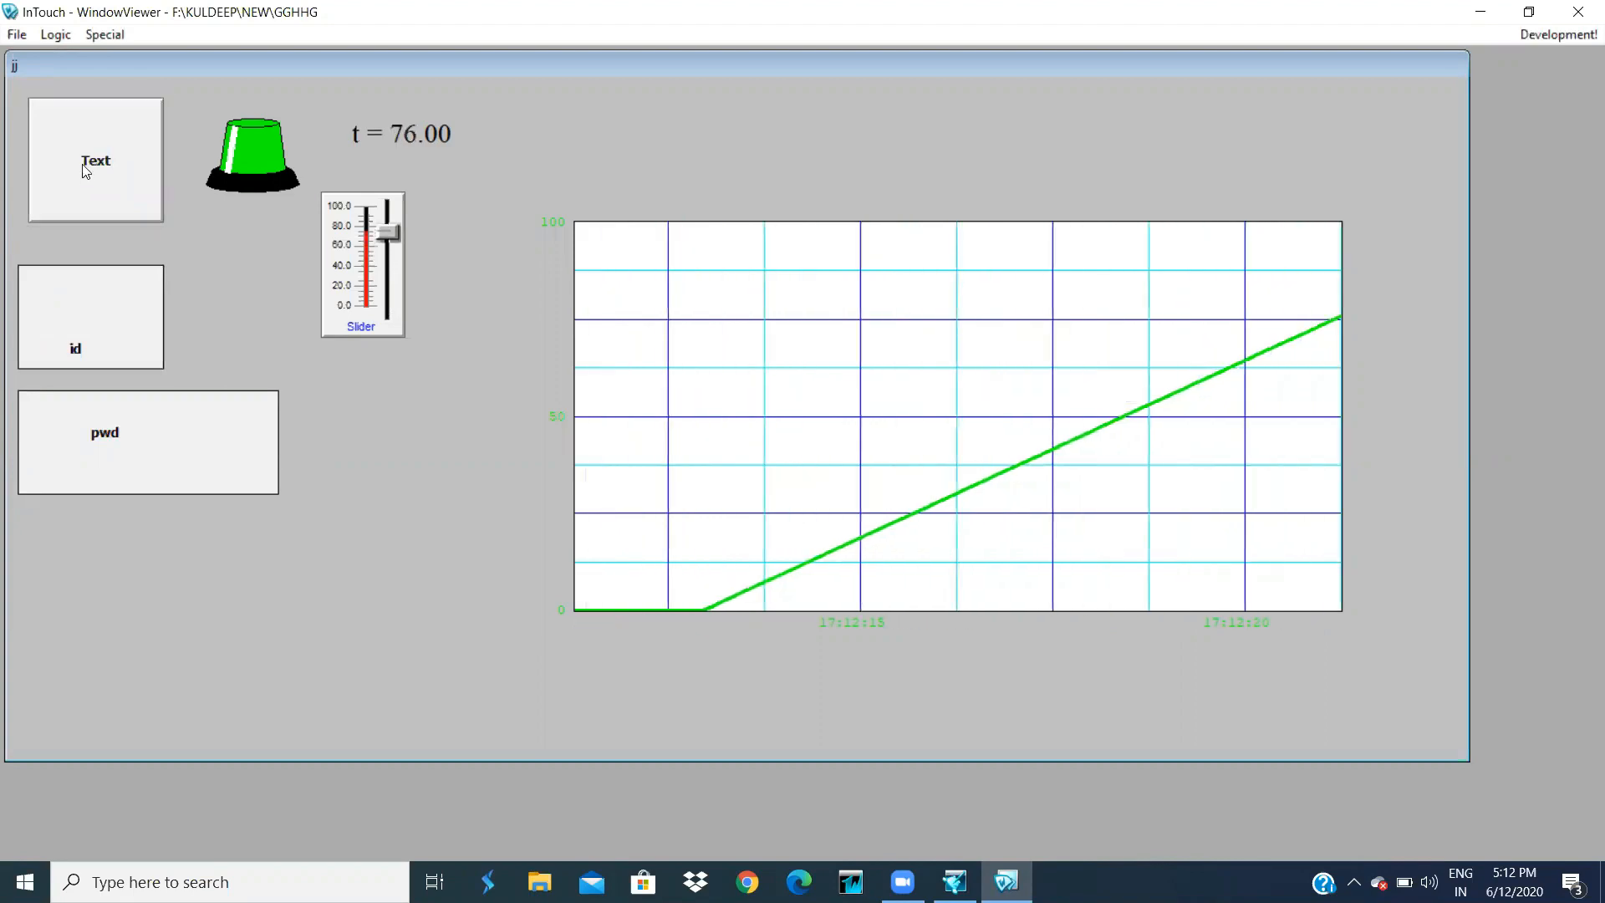
click(1559, 34)
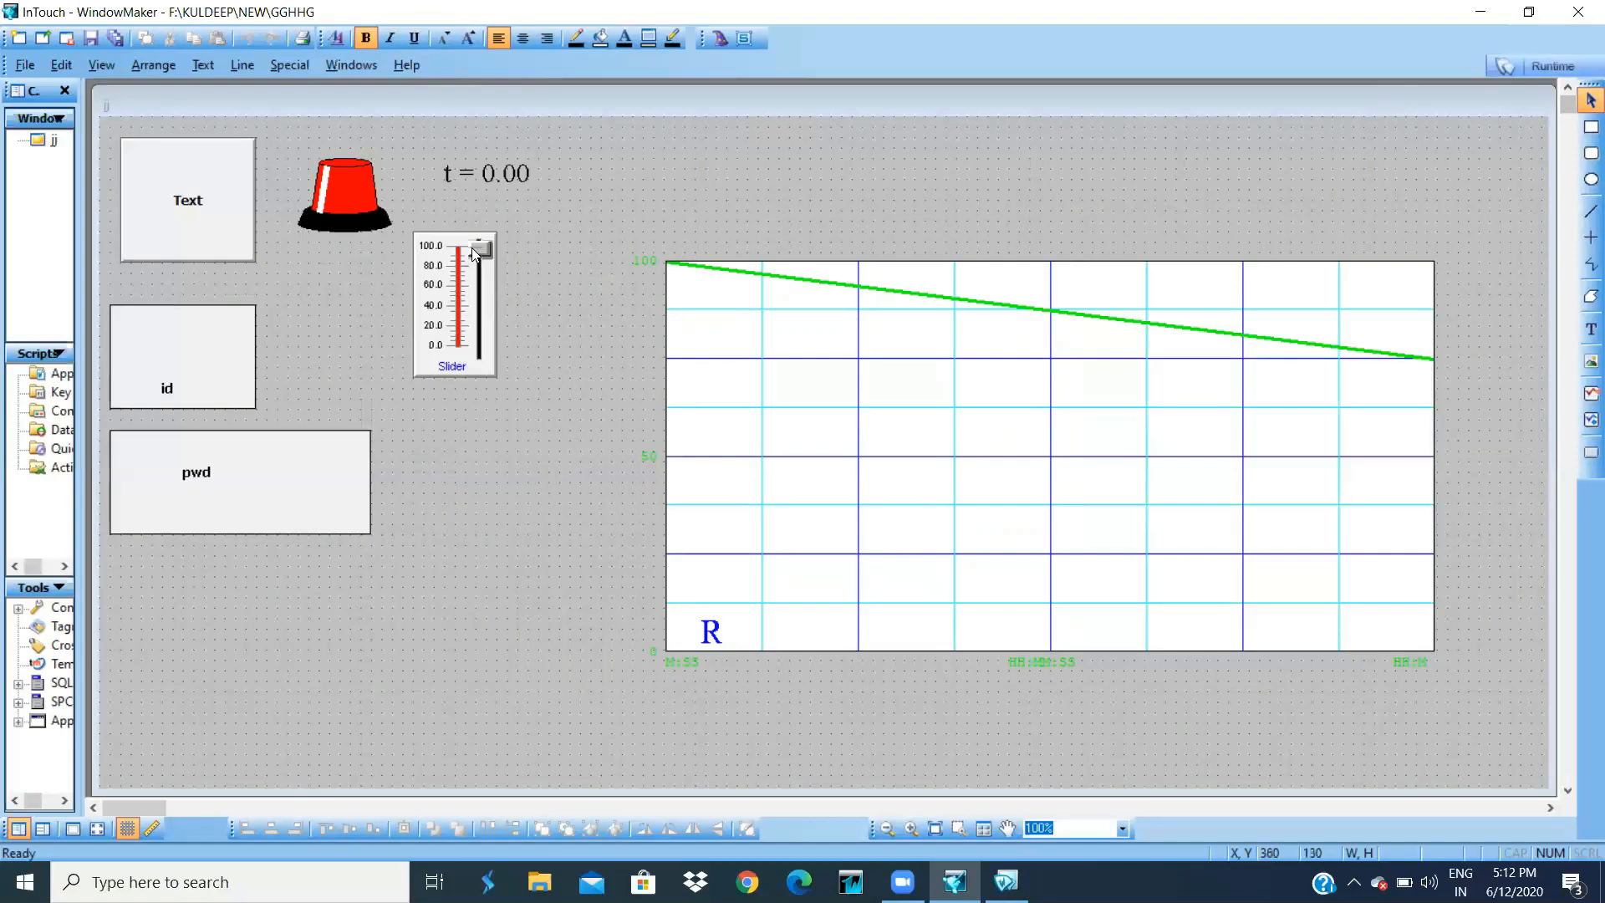
- Delete the vertical slider from window jj and run the window
right_click(449, 285)
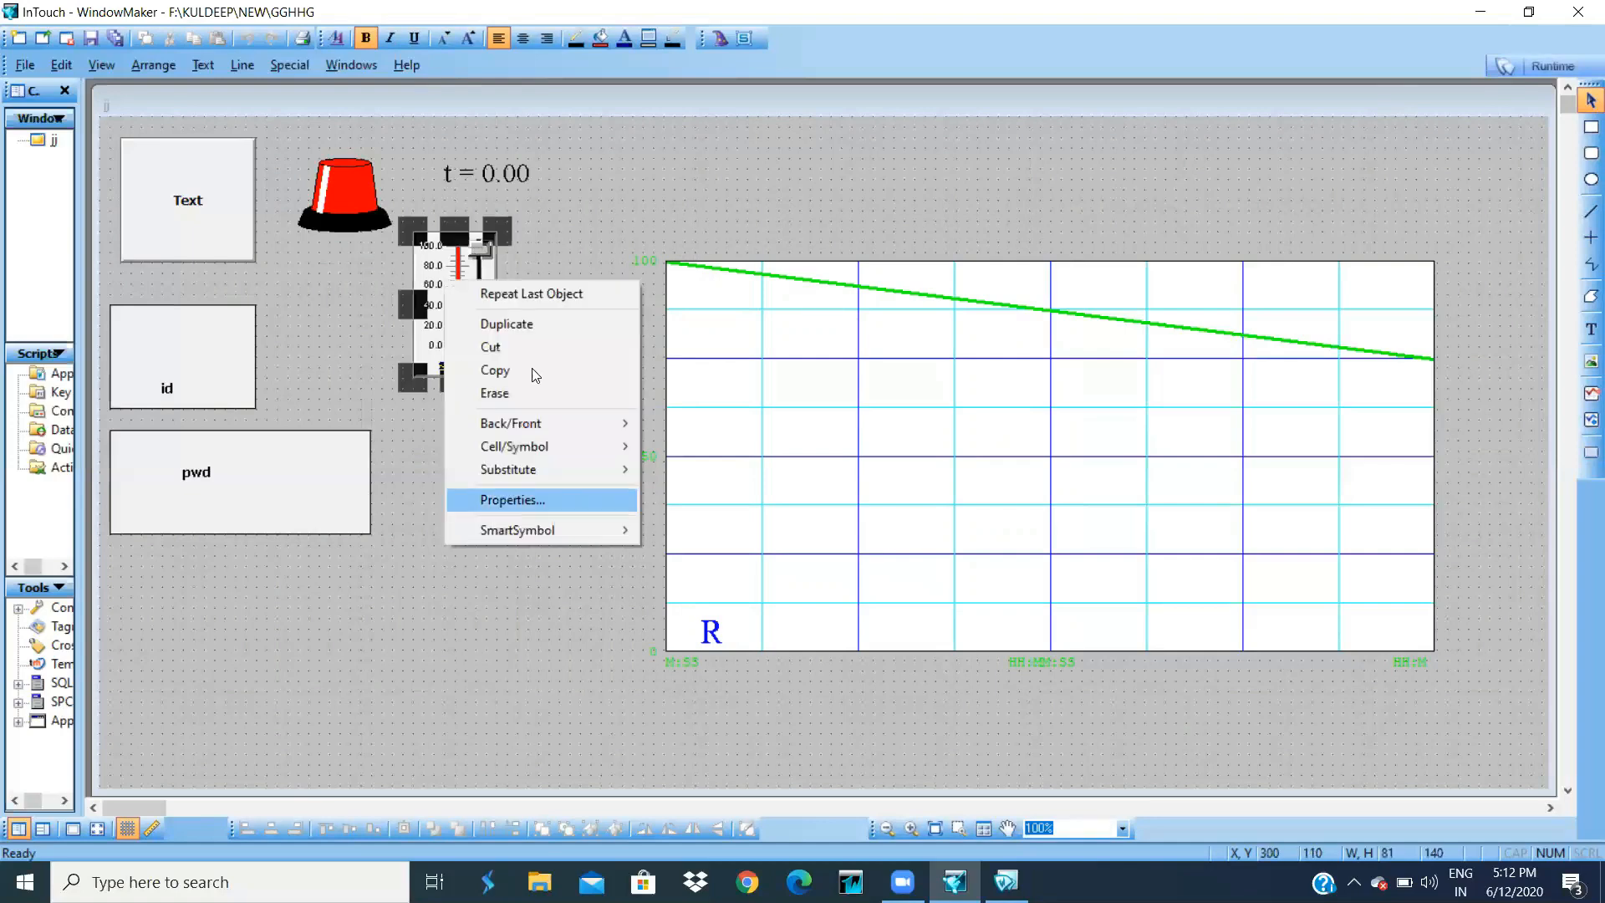
click(464, 592)
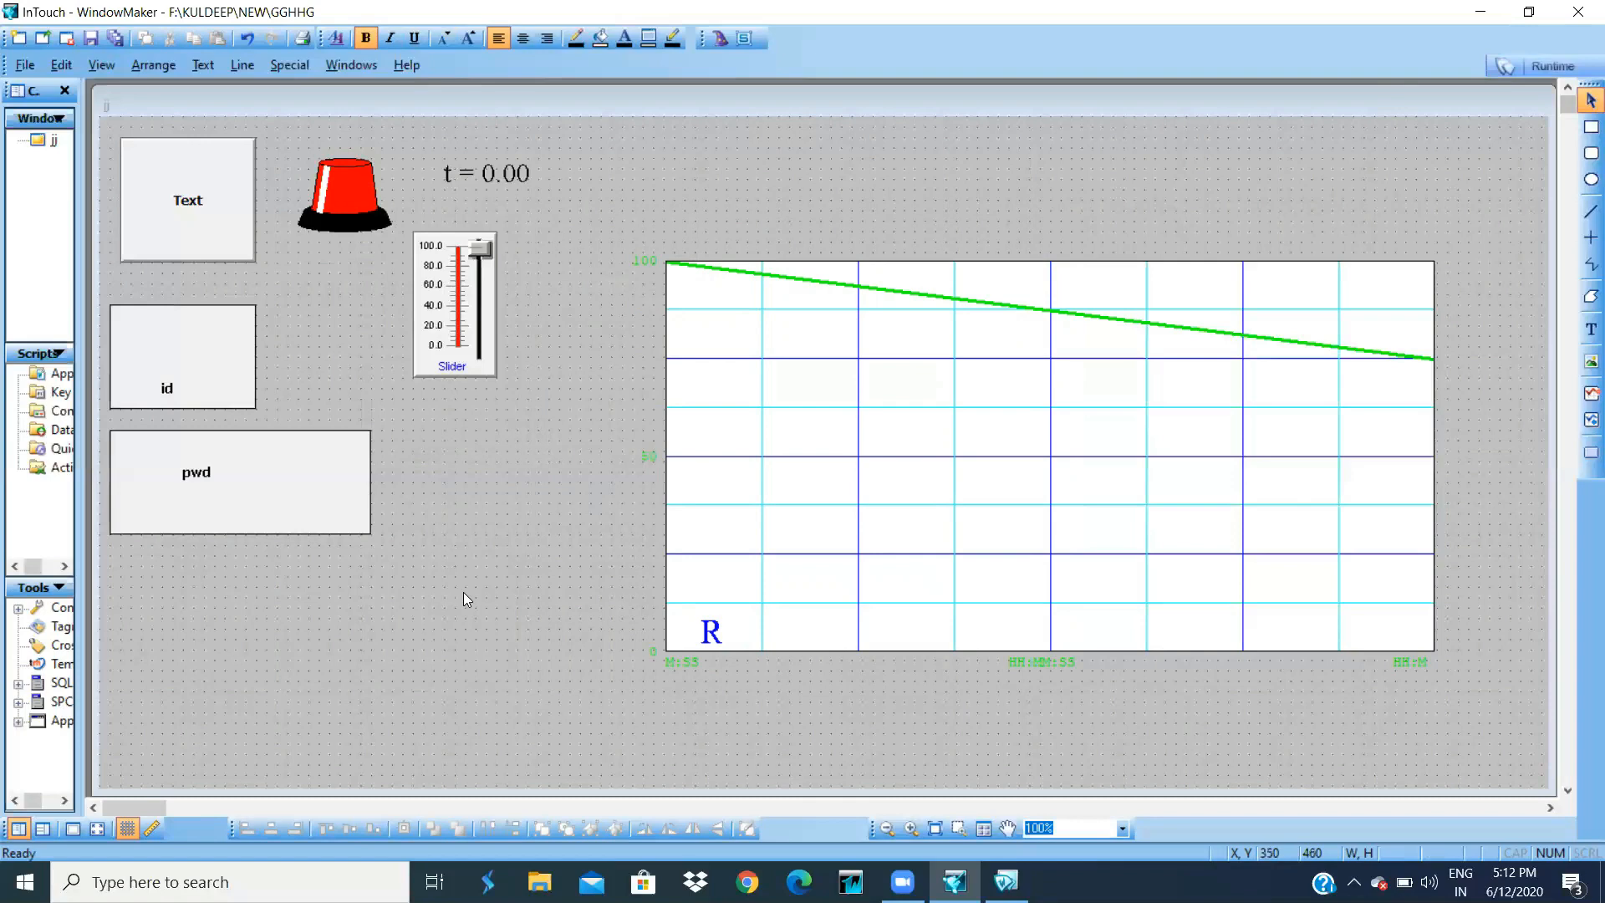
click(443, 286)
key(Delete)
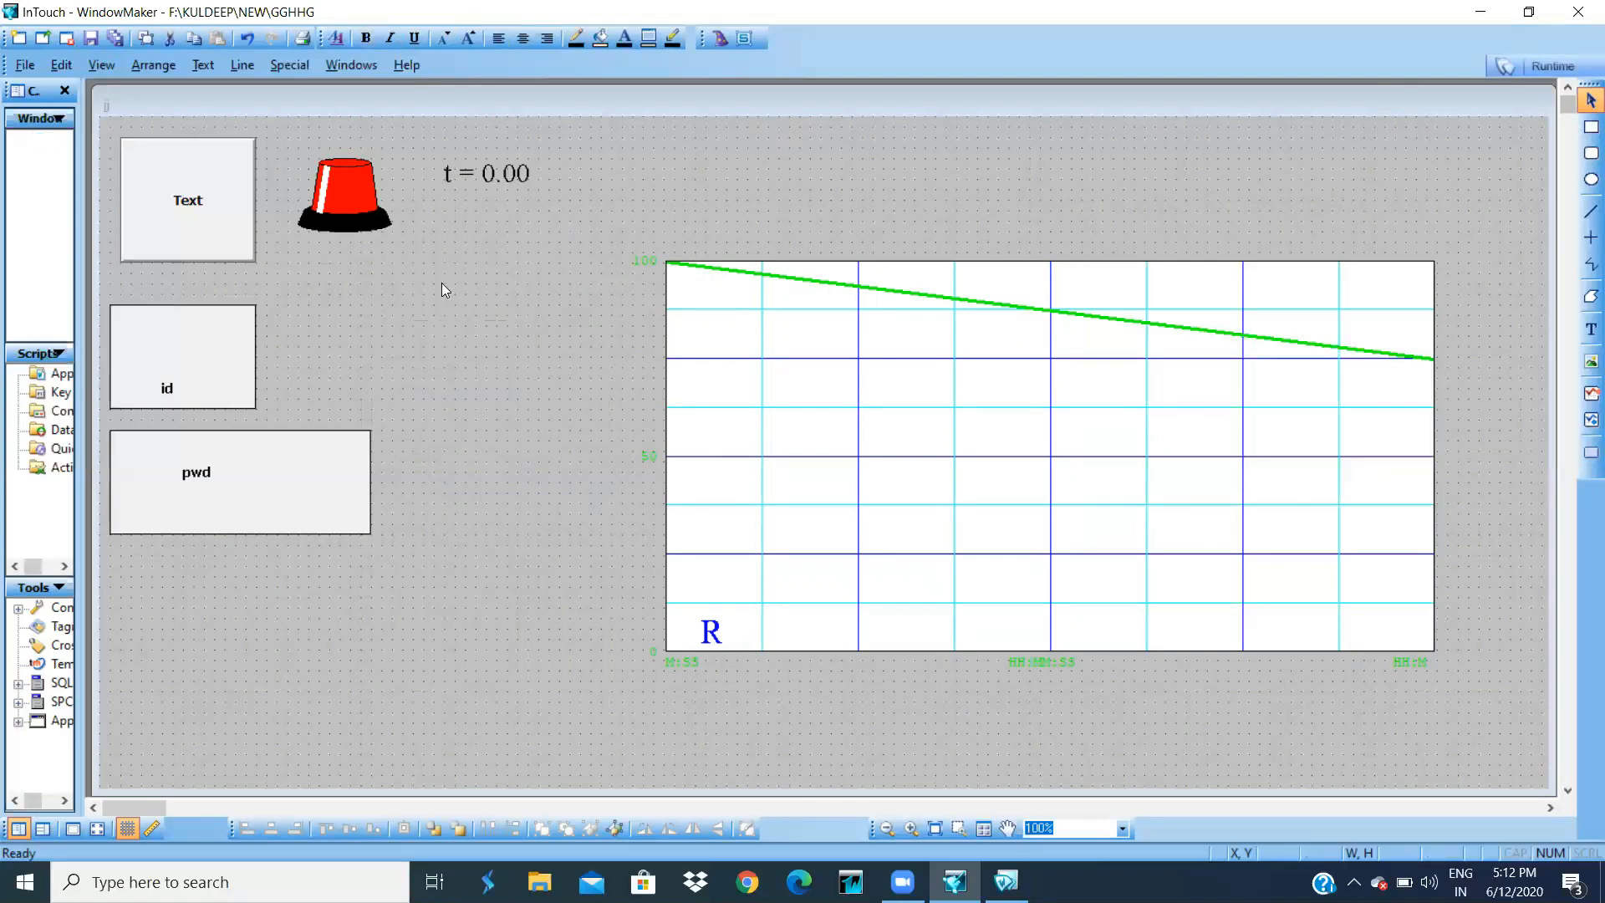
click(1532, 67)
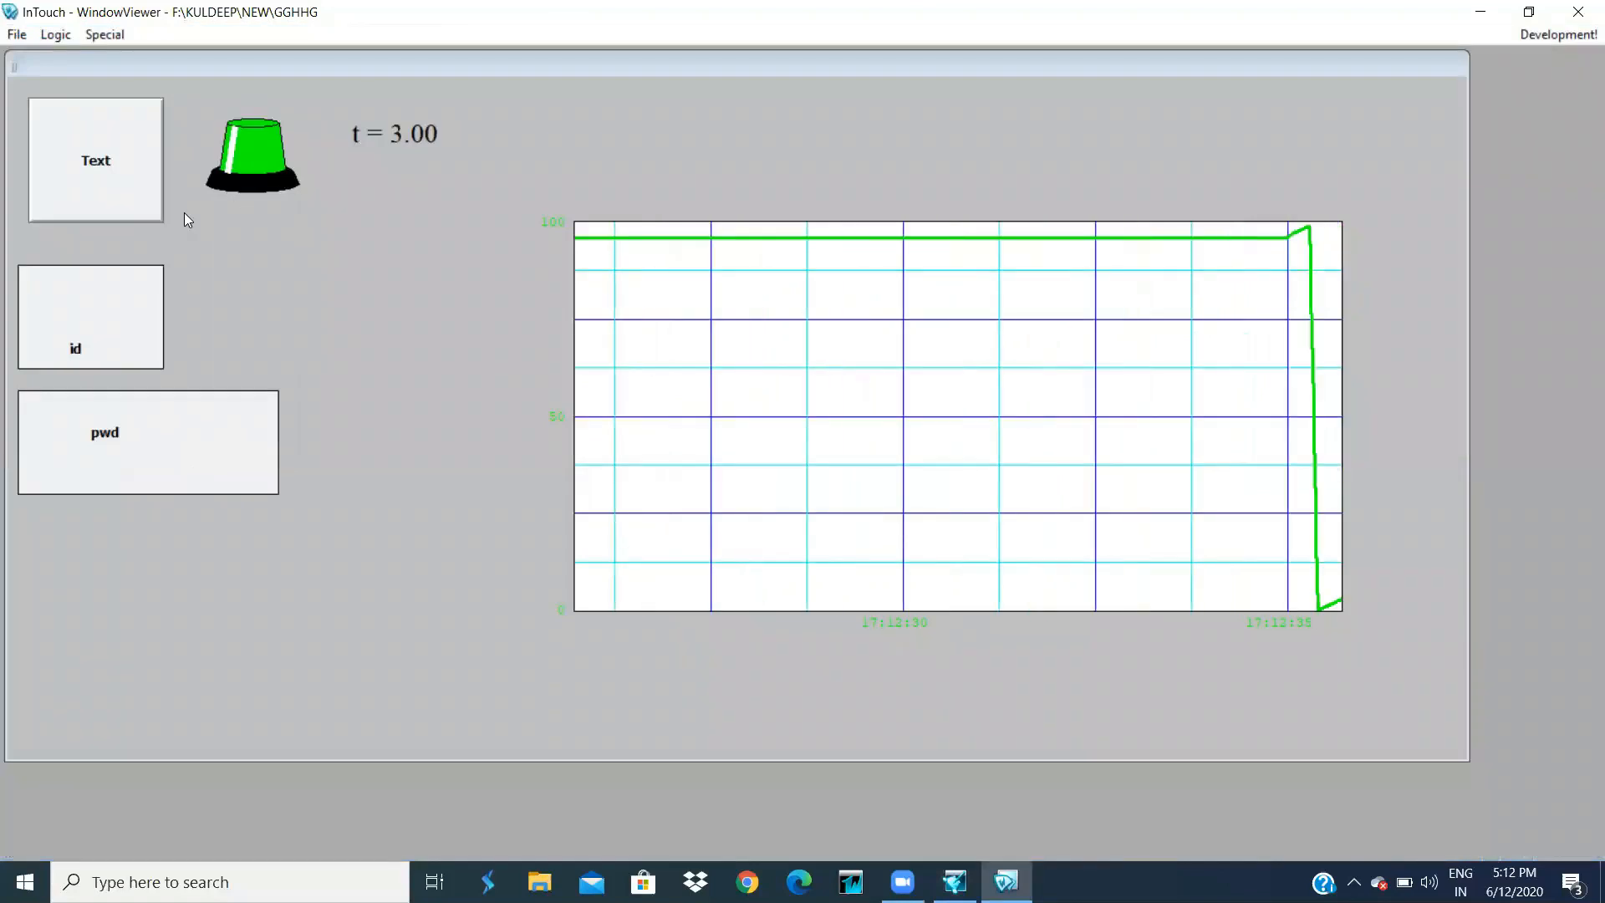
- Stop the counter with the Text button and log the user off
click(97, 189)
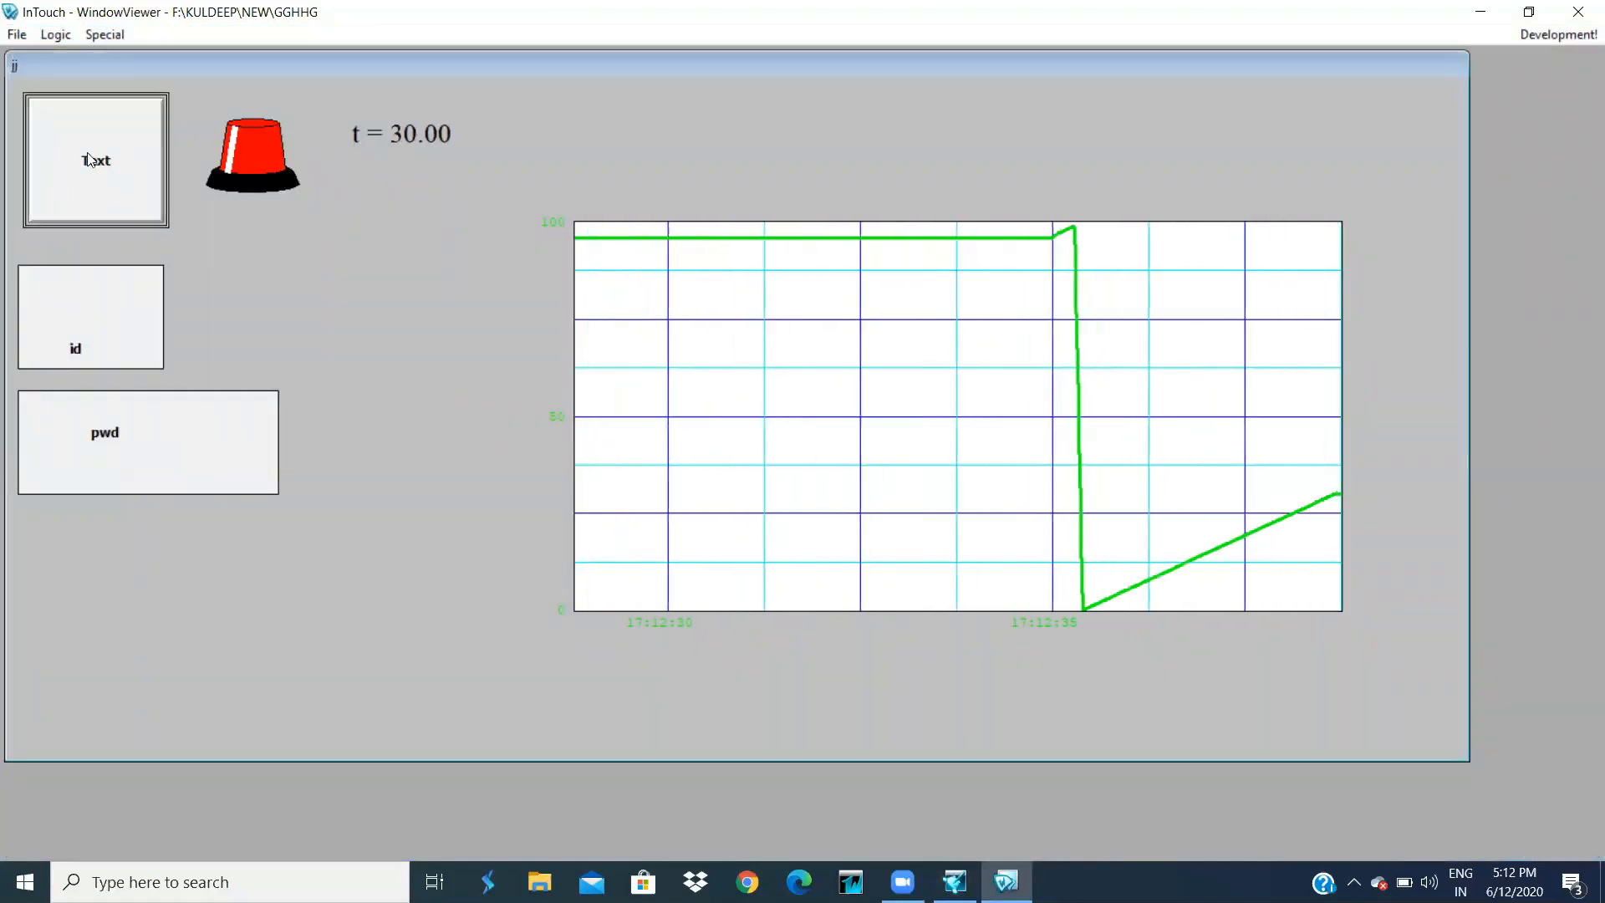
click(118, 35)
mouse_move(190, 157)
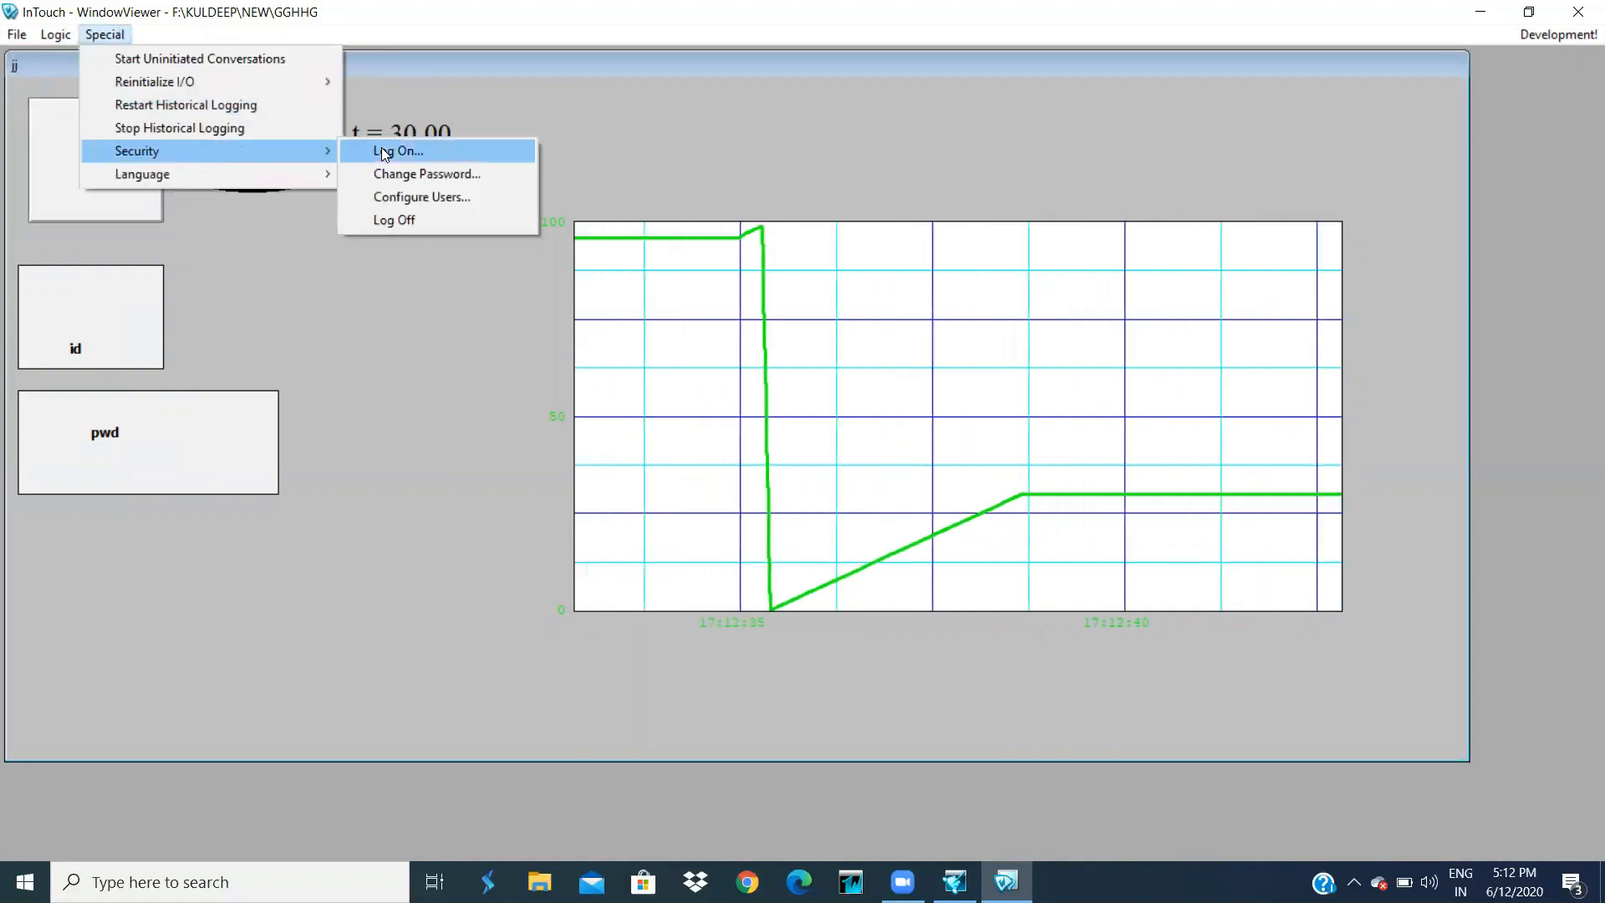
click(417, 224)
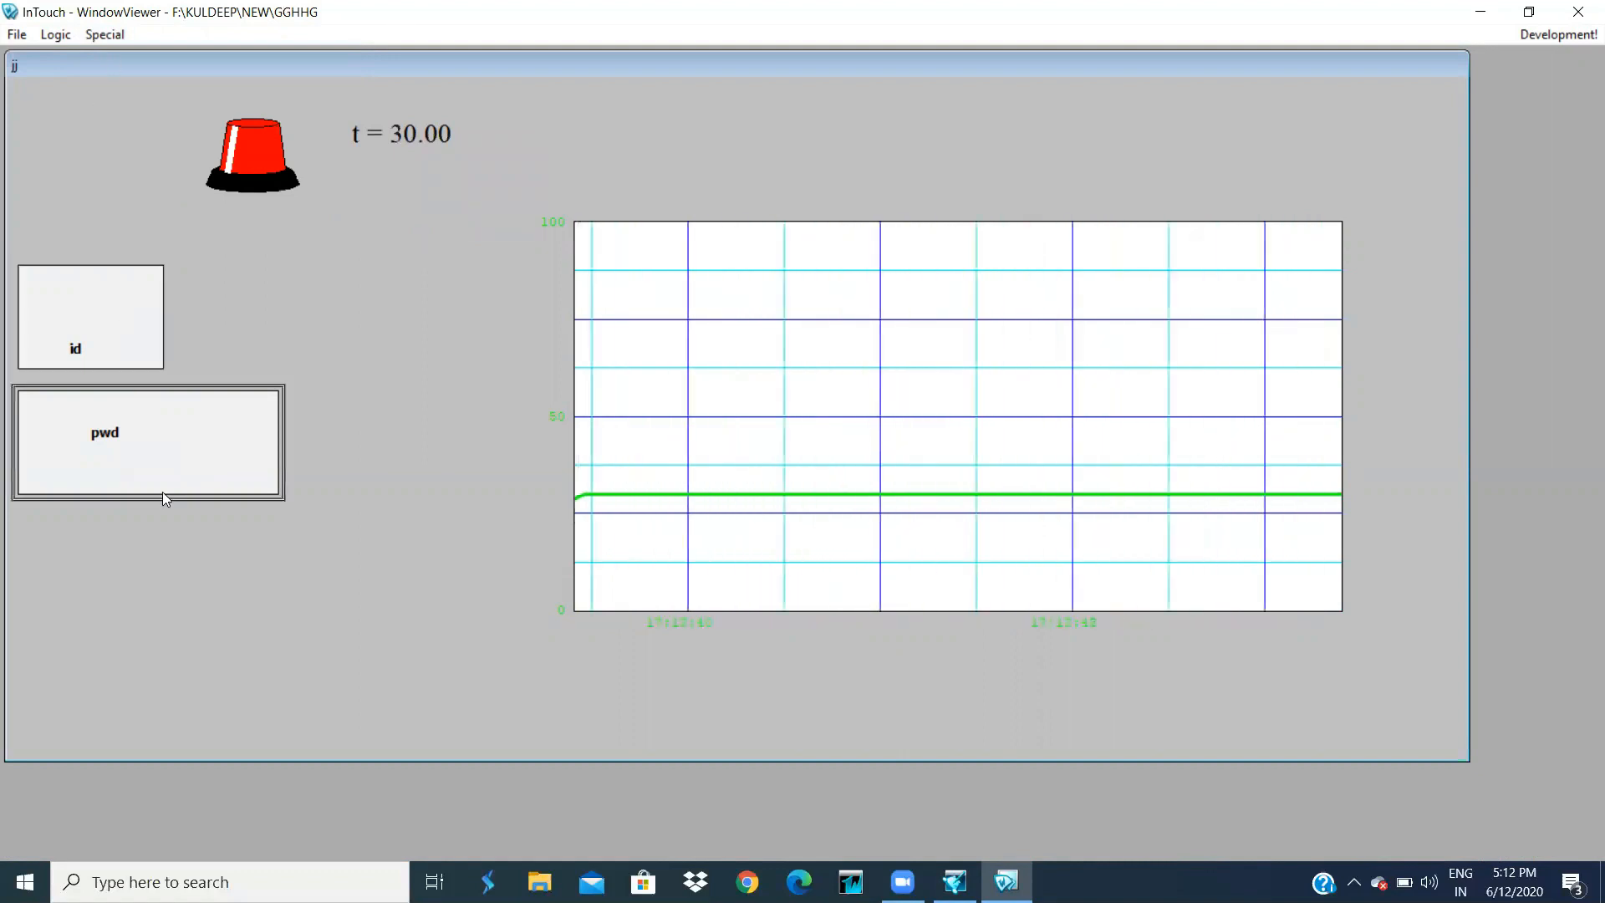
- Log back in with the user id and password and restart the counter
click(136, 353)
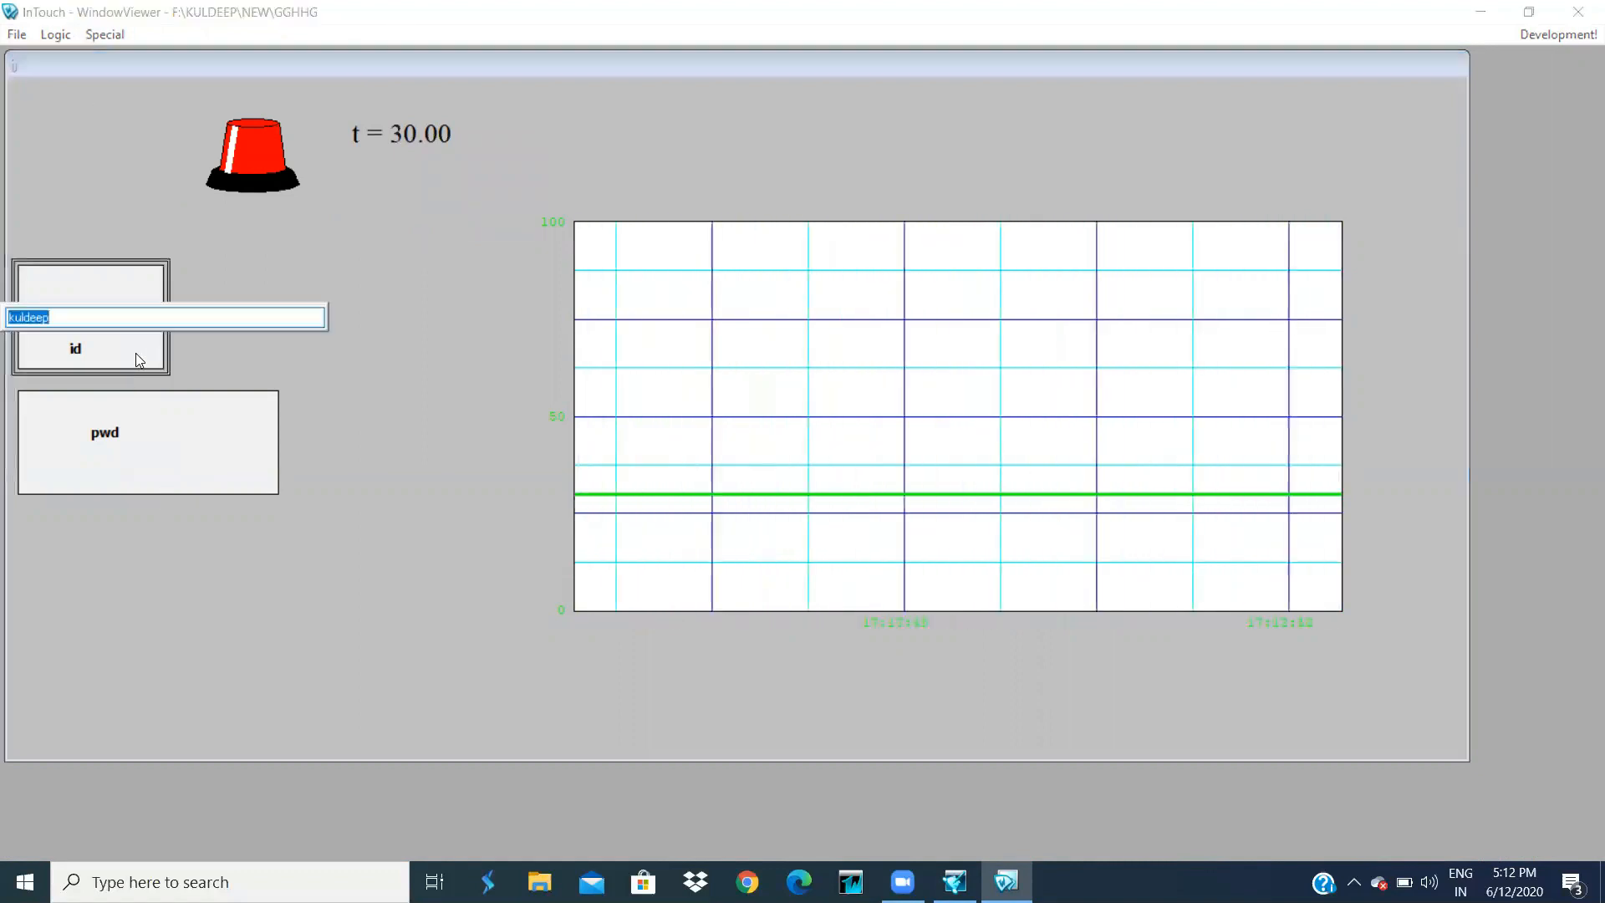
key(Return)
click(184, 490)
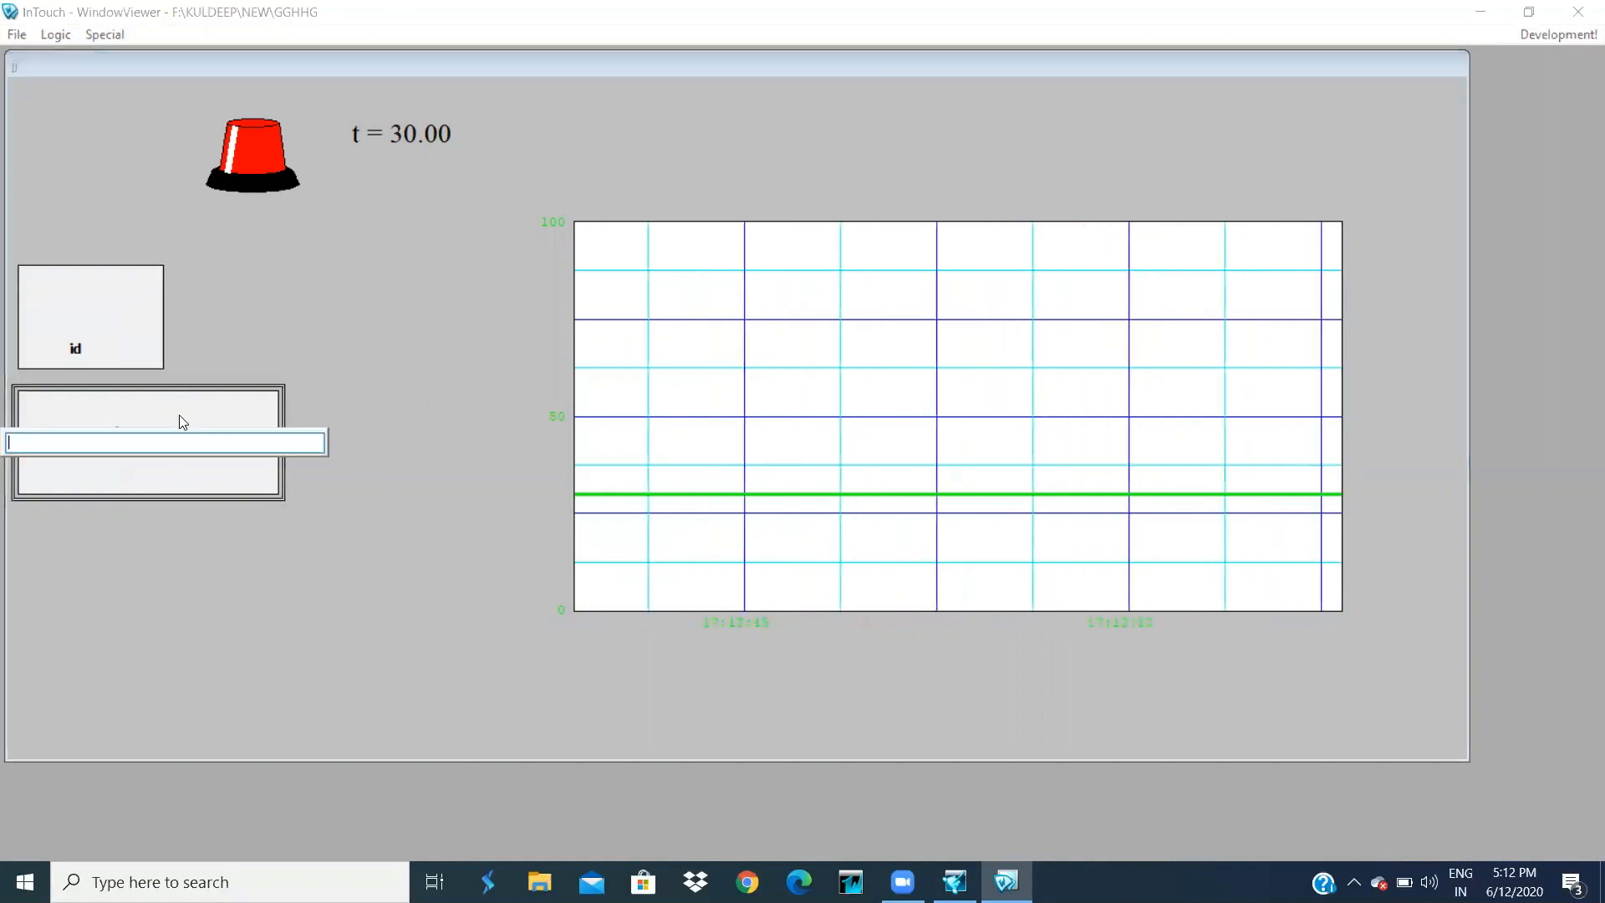
text(123)
key(Return)
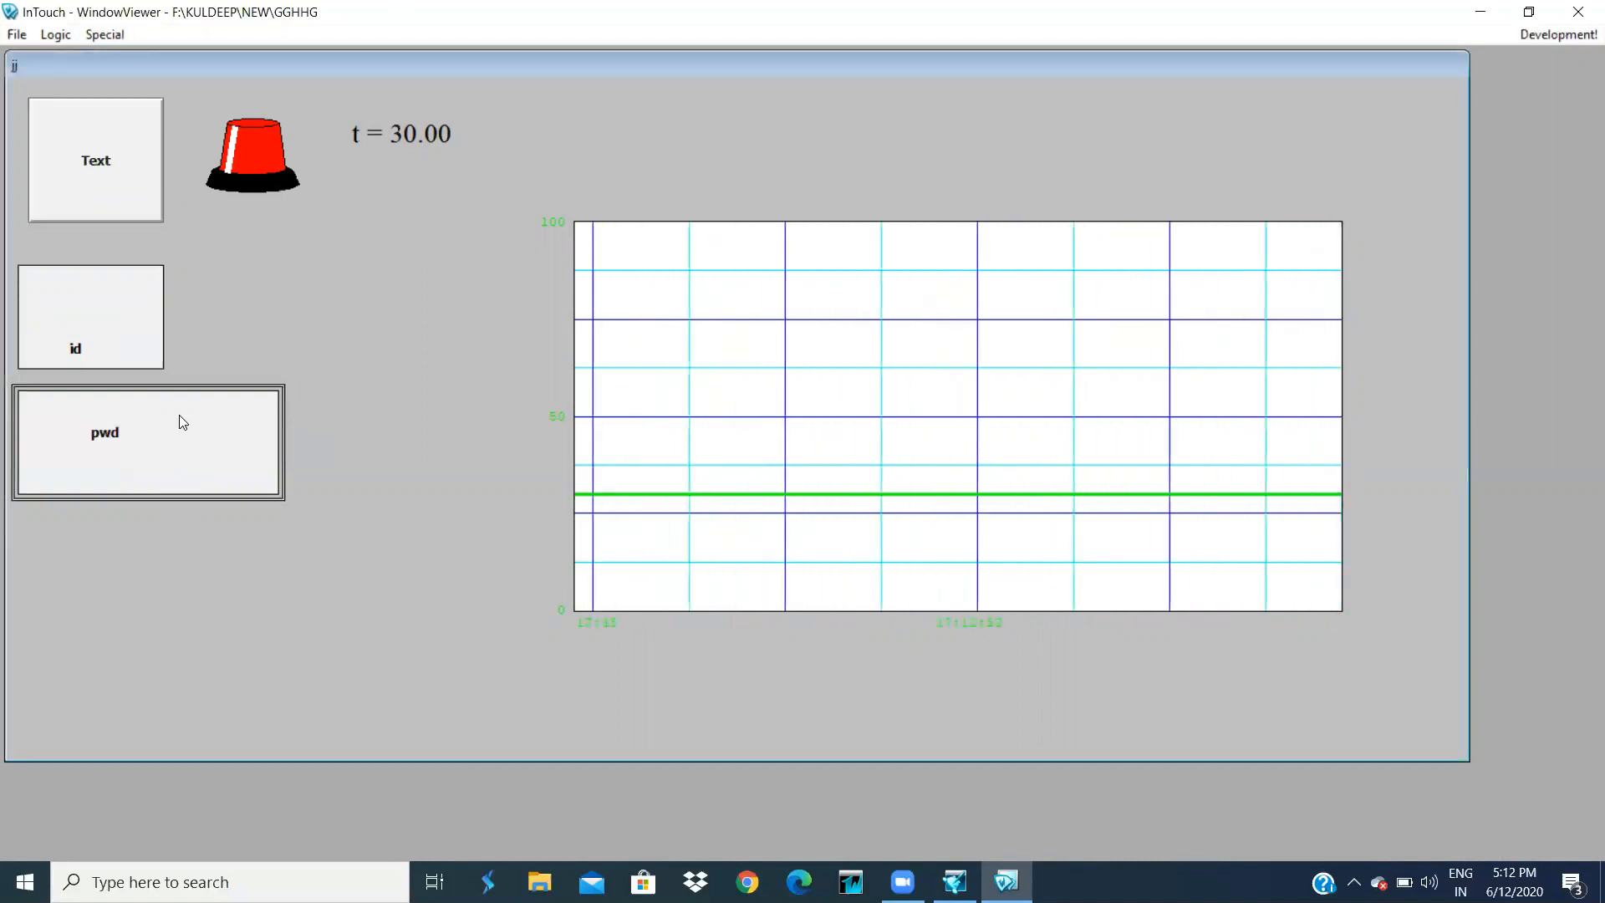
click(137, 109)
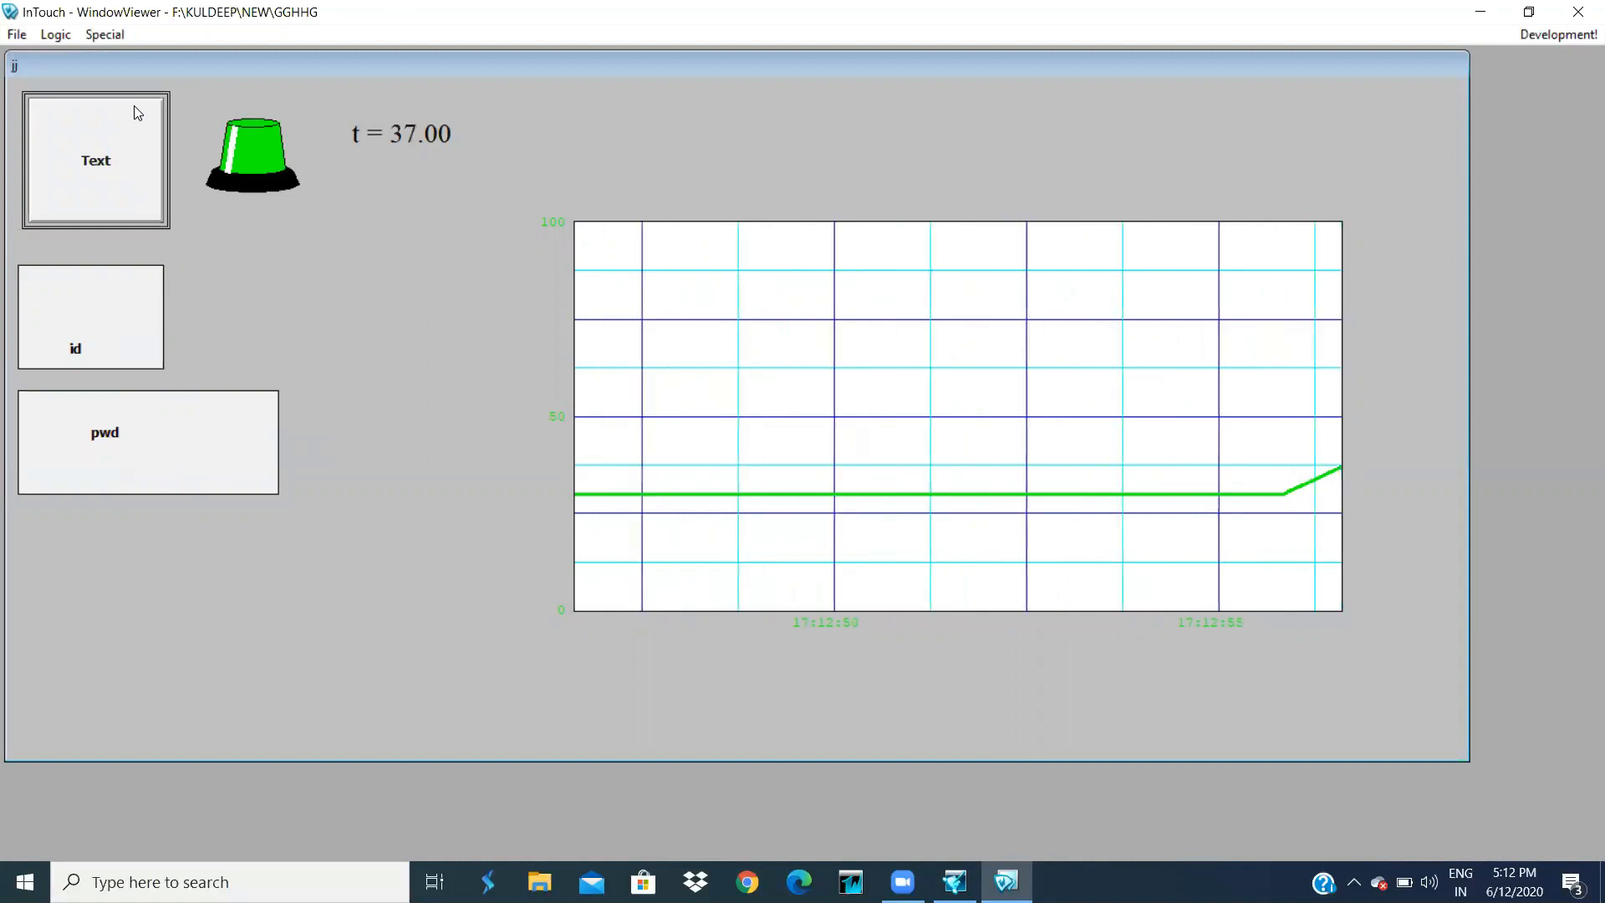
- Log off while the counter runs and return to WindowMaker
click(122, 39)
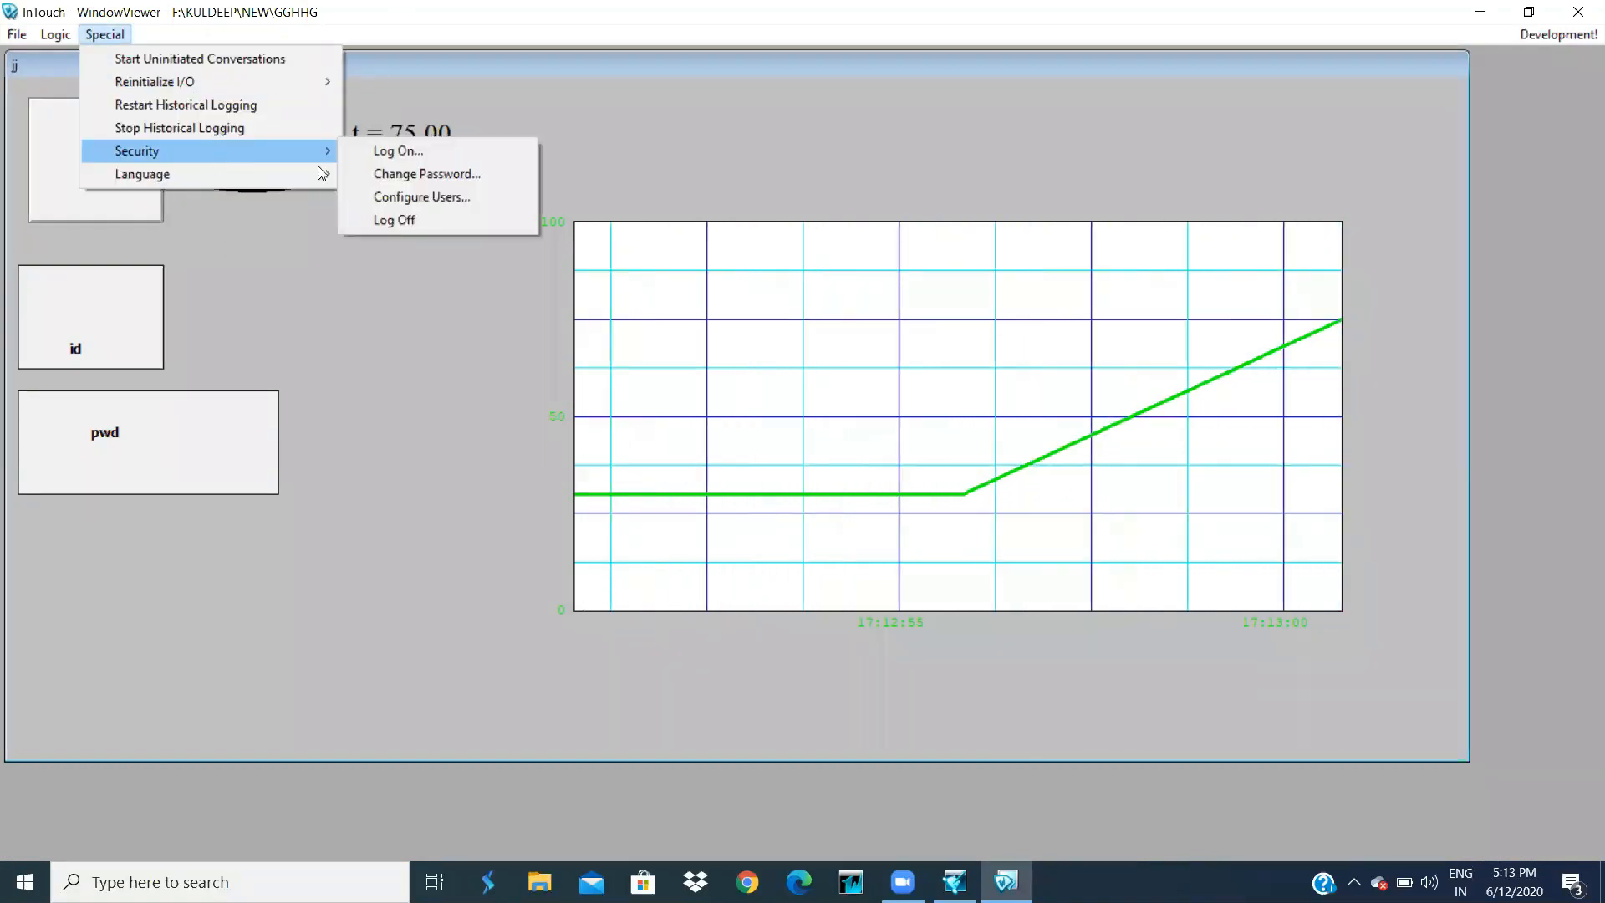
click(408, 216)
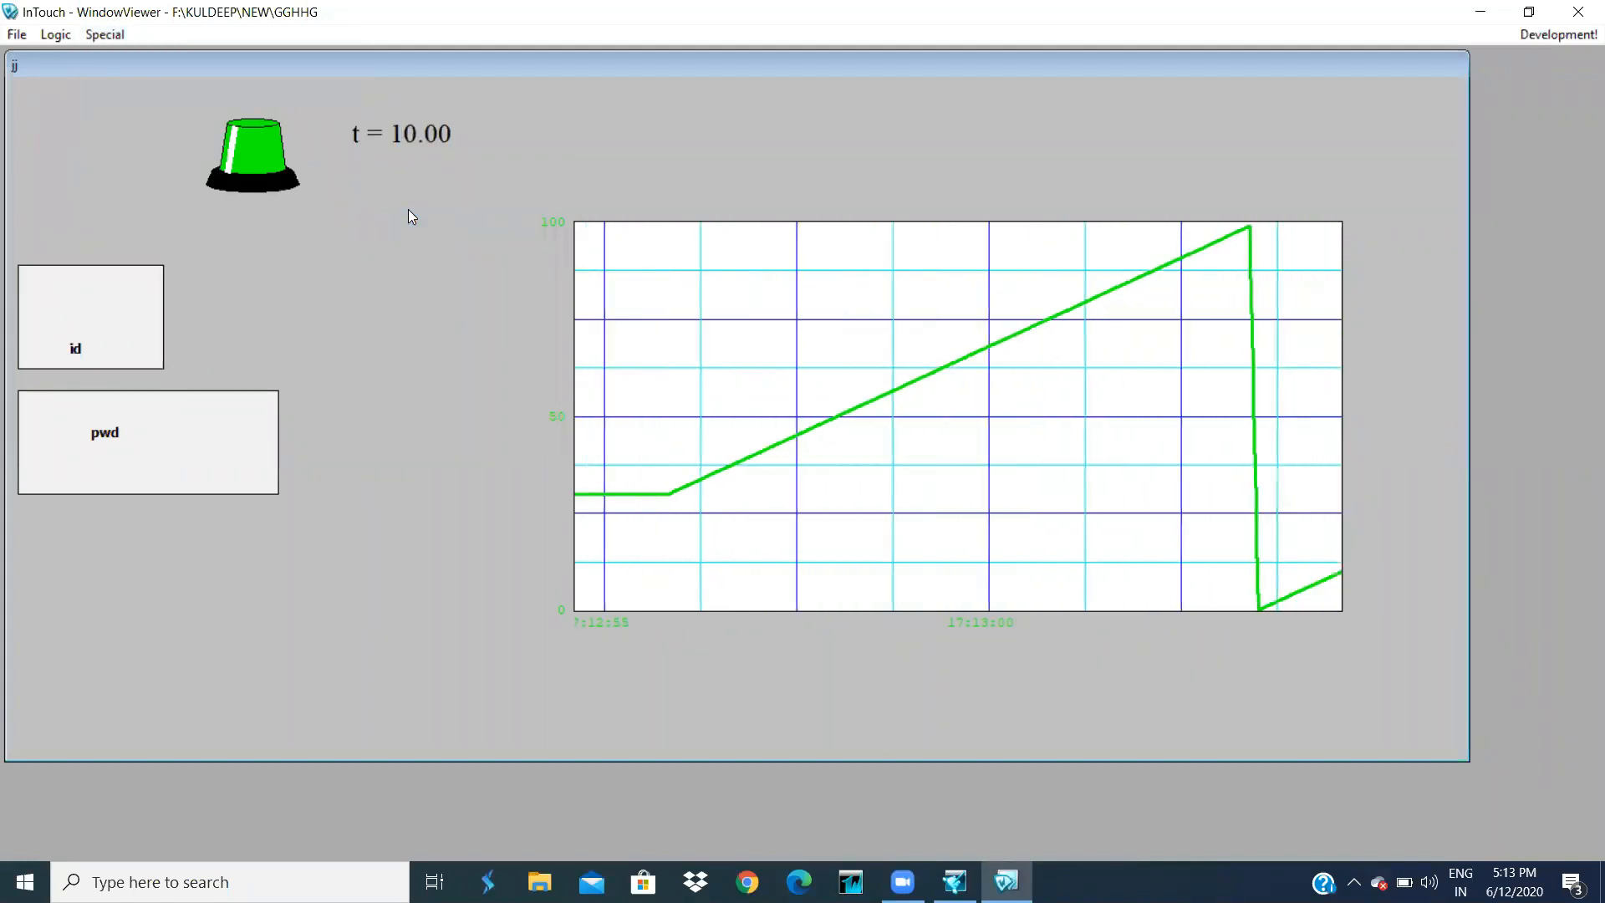
click(1558, 34)
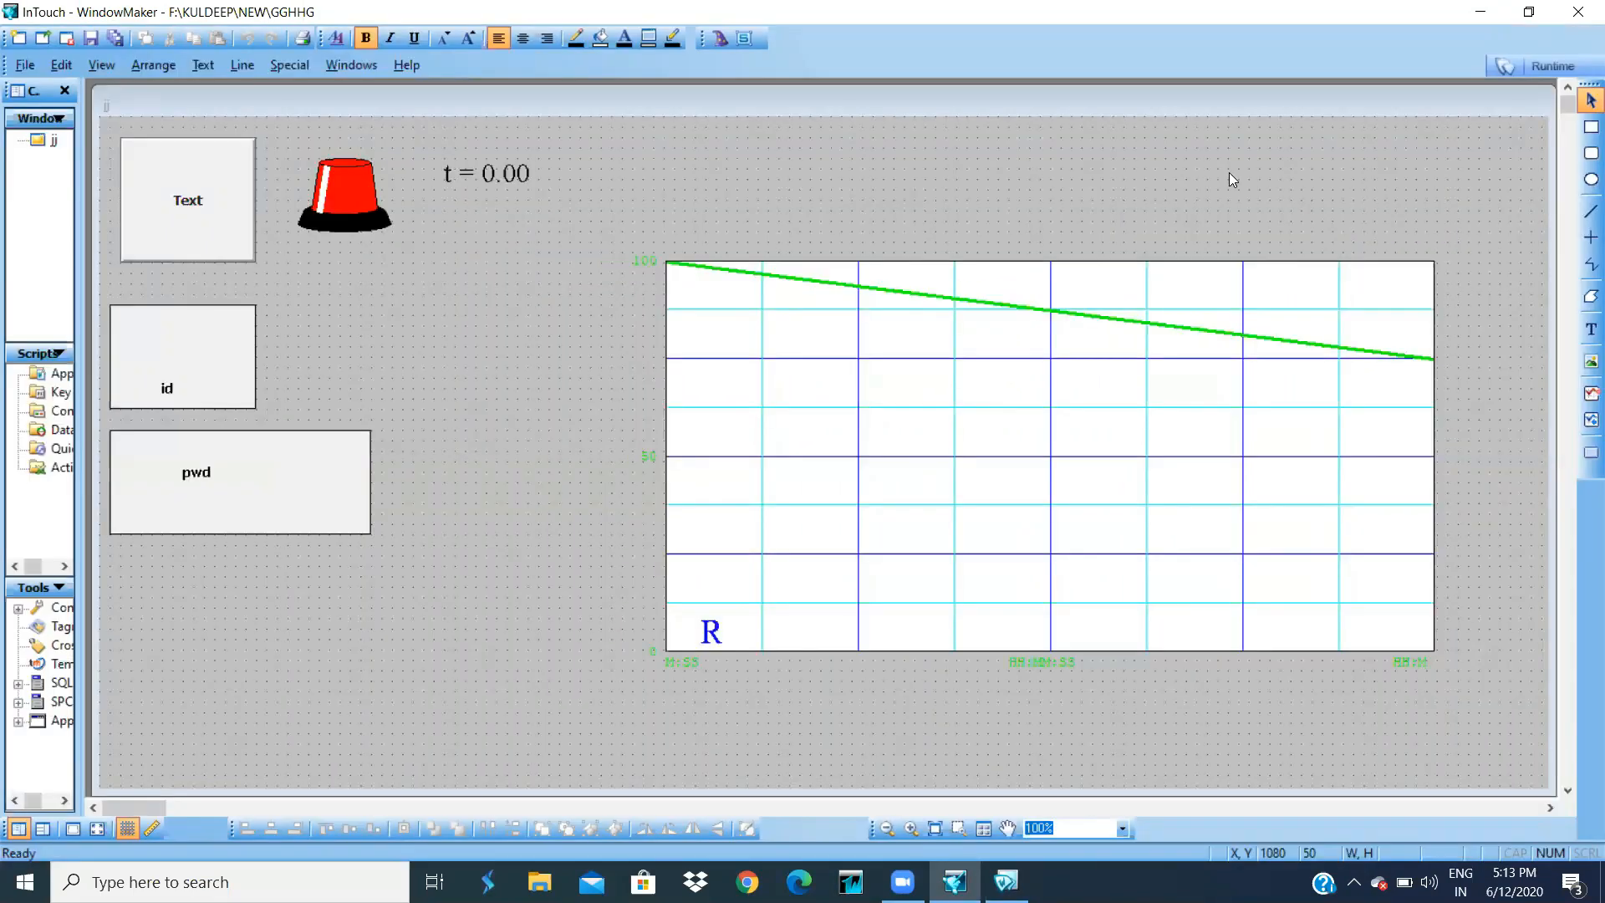